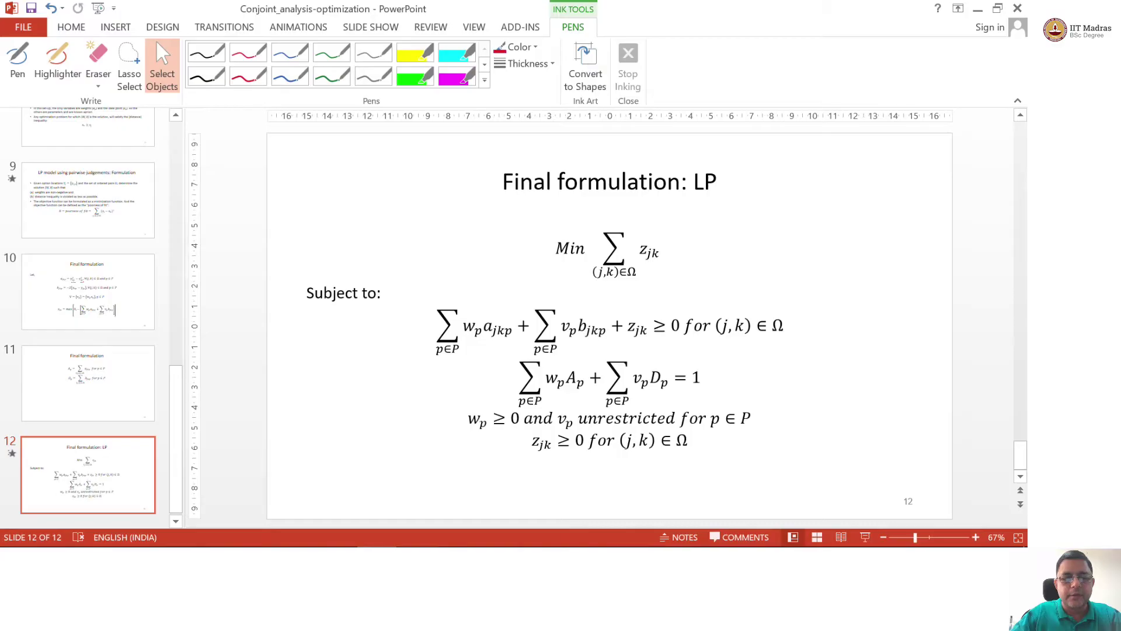
- Switch to the conjoint-optimization1 workbook in Excel and review the objective function and decision variables on the Optimization sheet
{"action": "key", "text": "alt+Tab"}
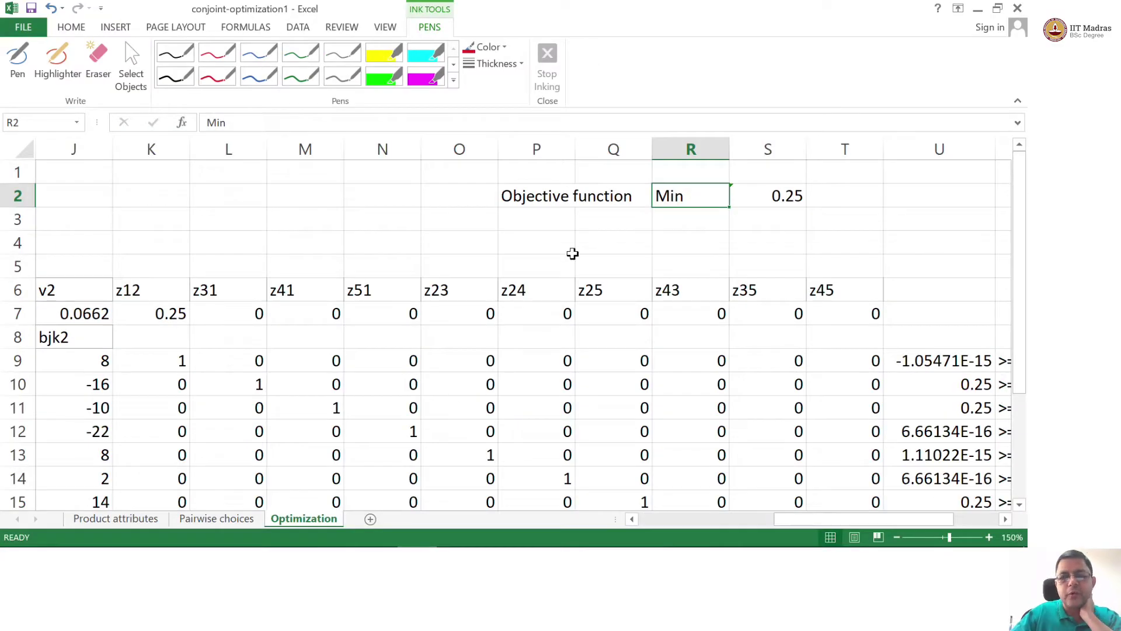
{"action": "left_click", "coordinate": [572, 255]}
{"action": "key", "text": "Left"}
{"action": "key", "text": "Left"}
{"action": "key", "text": "Left"}
{"action": "key", "text": "Left"}
{"action": "key", "text": "Left"}
{"action": "key", "text": "Left"}
{"action": "key", "text": "Left"}
{"action": "key", "text": "Left"}
{"action": "key", "text": "Right"}
{"action": "key", "text": "Right"}
{"action": "key", "text": "Right"}
{"action": "key", "text": "Right"}
{"action": "key", "text": "Right"}
{"action": "key", "text": "Right"}
{"action": "key", "text": "Right"}
{"action": "key", "text": "Down"}
{"action": "key", "text": "Down"}
{"action": "key", "text": "Down"}
{"action": "key", "text": "Down"}
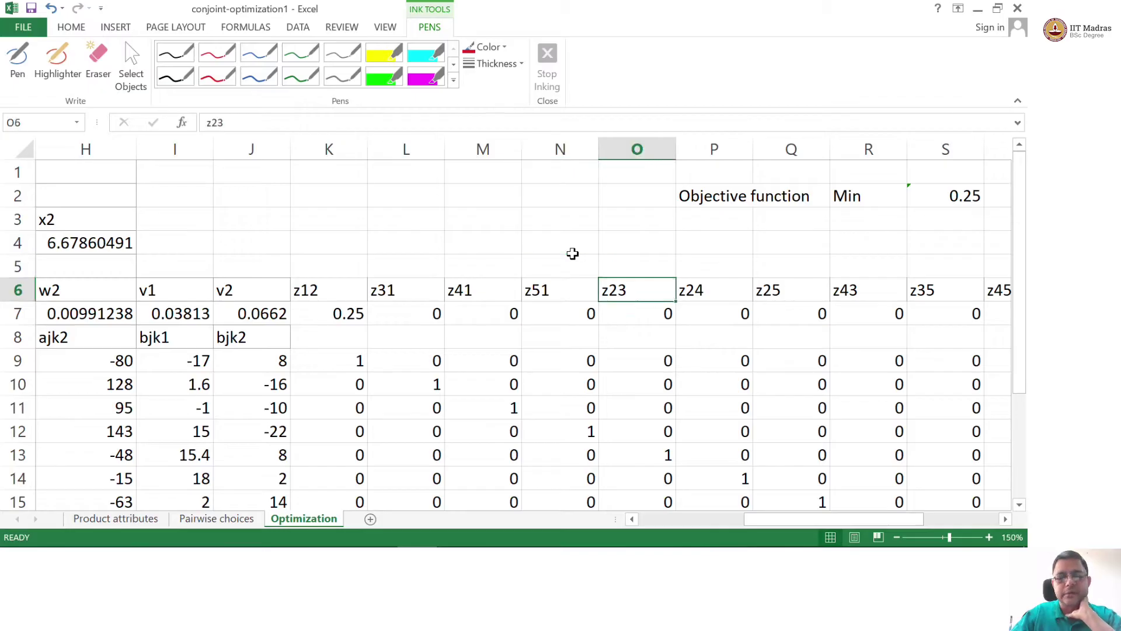
{"action": "key", "text": "Left"}
{"action": "key", "text": "Left"}
{"action": "key", "text": "Left"}
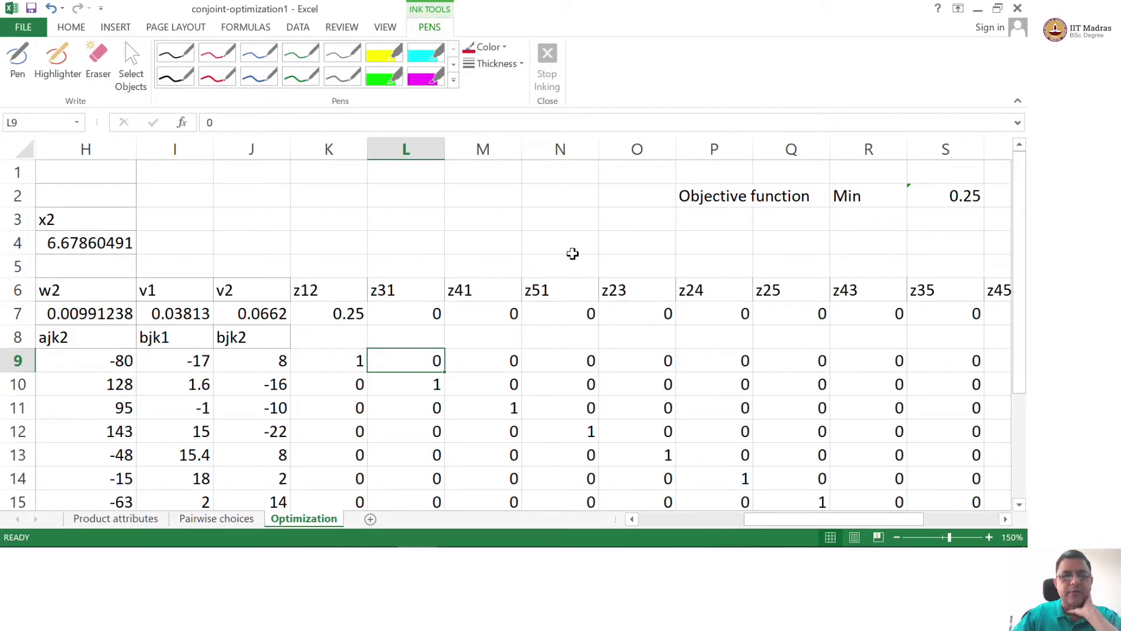
- Examine the constraint rows, their >= signs and the SUMPRODUCT formulas in column U
{"action": "key", "text": "Right"}
{"action": "key", "text": "Right"}
{"action": "key", "text": "Right"}
{"action": "key", "text": "Right"}
{"action": "key", "text": "Right"}
{"action": "key", "text": "Right"}
{"action": "key", "text": "Right"}
{"action": "key", "text": "Right"}
{"action": "key", "text": "Right"}
{"action": "key", "text": "Right"}
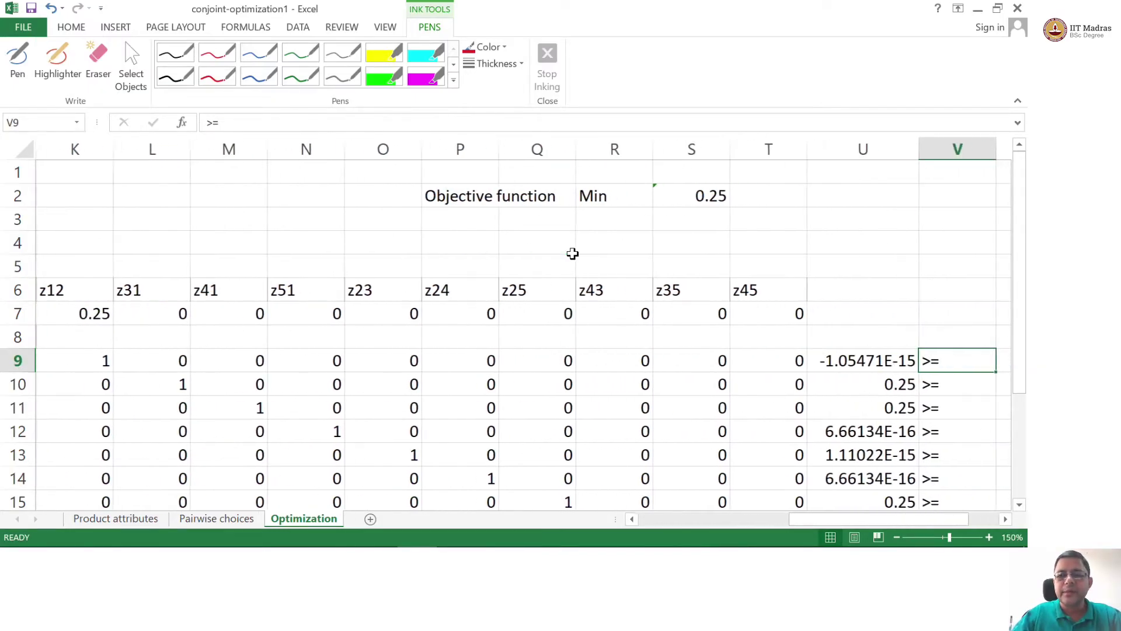
{"action": "key", "text": "Left"}
{"action": "key", "text": "Down"}
{"action": "key", "text": "Down"}
{"action": "key", "text": "Down"}
{"action": "key", "text": "Down"}
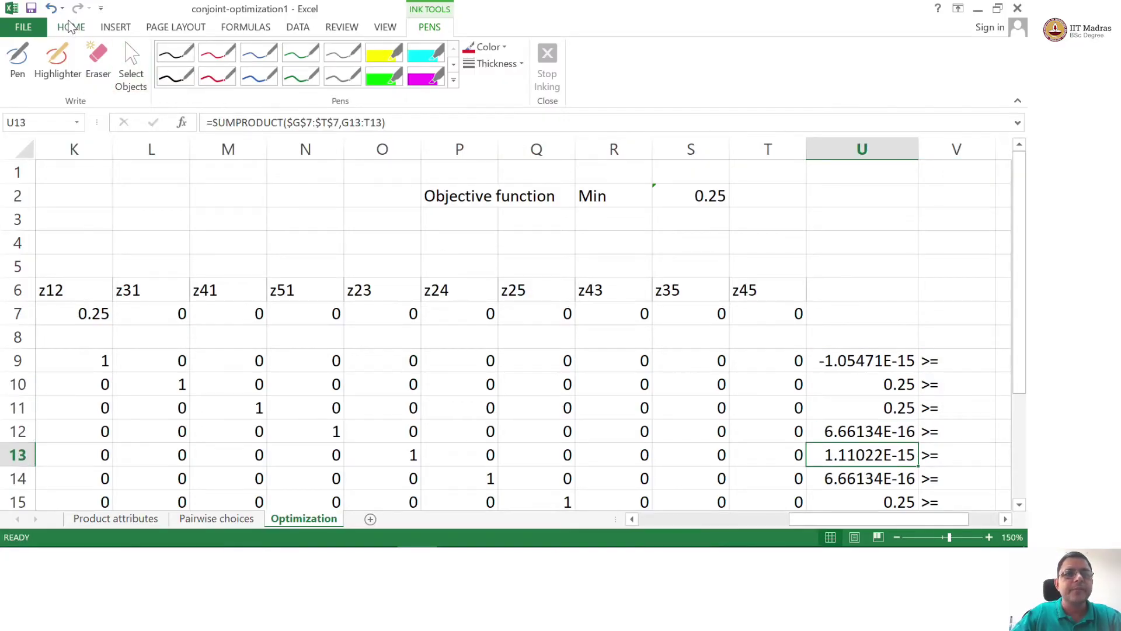
- Open Solver to review its objective, variable cells and constraints, and close it without solving
{"action": "left_click", "coordinate": [297, 28]}
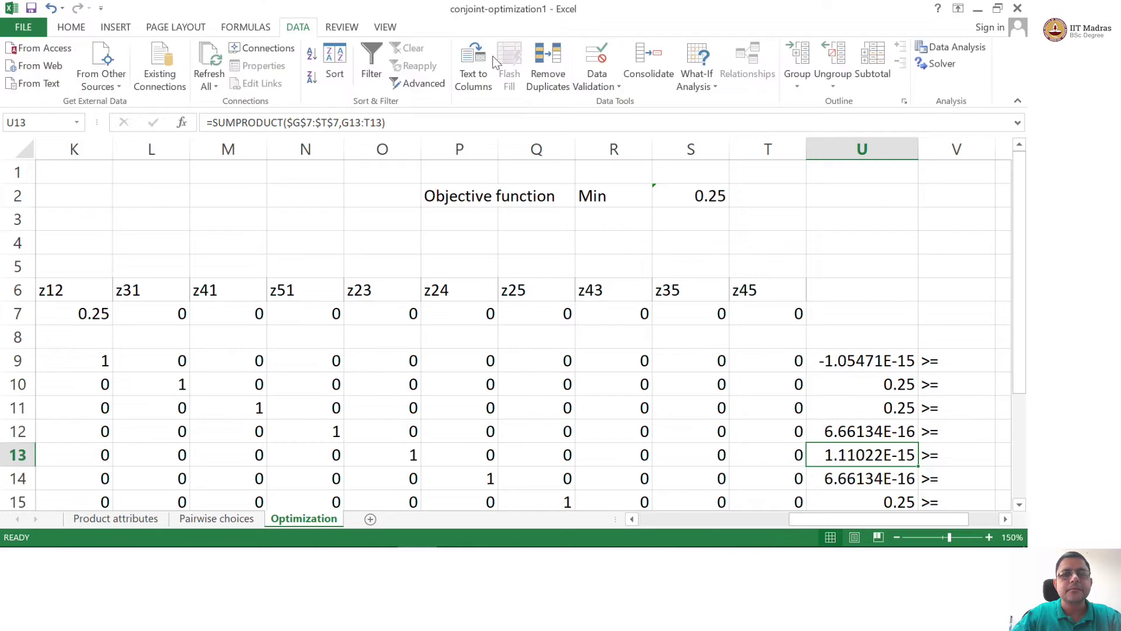
{"action": "left_click", "coordinate": [935, 68]}
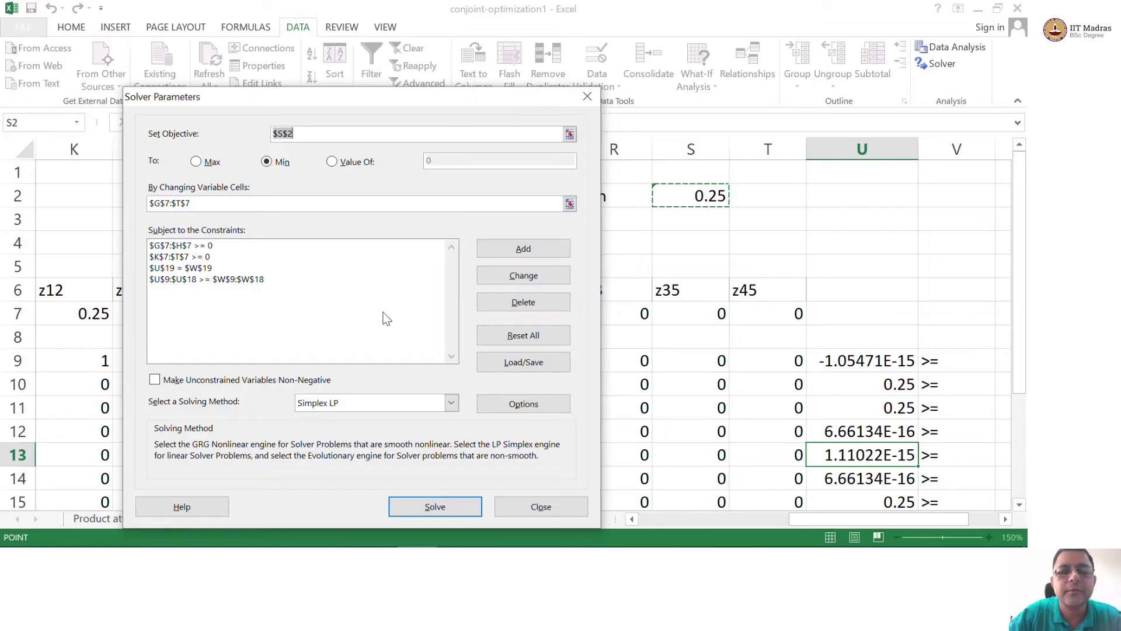
{"action": "left_click", "coordinate": [544, 506]}
{"action": "left_click", "coordinate": [841, 262]}
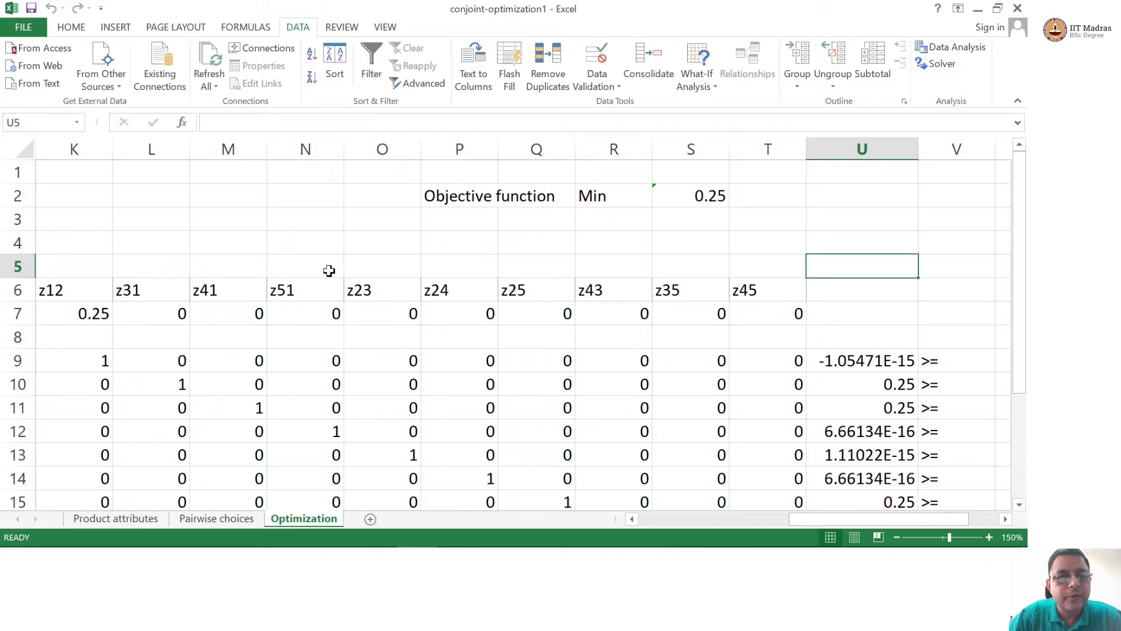
- Review the Optimization sheet across its full width, from the product attributes to the constraint columns
{"action": "key", "text": "Left"}
{"action": "key", "text": "Left"}
{"action": "key", "text": "Left"}
{"action": "key", "text": "Left"}
{"action": "key", "text": "Left"}
{"action": "key", "text": "Left"}
{"action": "key", "text": "Left"}
{"action": "key", "text": "Left"}
{"action": "key", "text": "Left"}
{"action": "key", "text": "Left"}
{"action": "key", "text": "Left"}
{"action": "key", "text": "Left"}
{"action": "key", "text": "Left"}
{"action": "key", "text": "Left"}
{"action": "key", "text": "Left"}
{"action": "key", "text": "Left"}
{"action": "key", "text": "Left"}
{"action": "key", "text": "Left"}
{"action": "key", "text": "Left"}
{"action": "key", "text": "Left"}
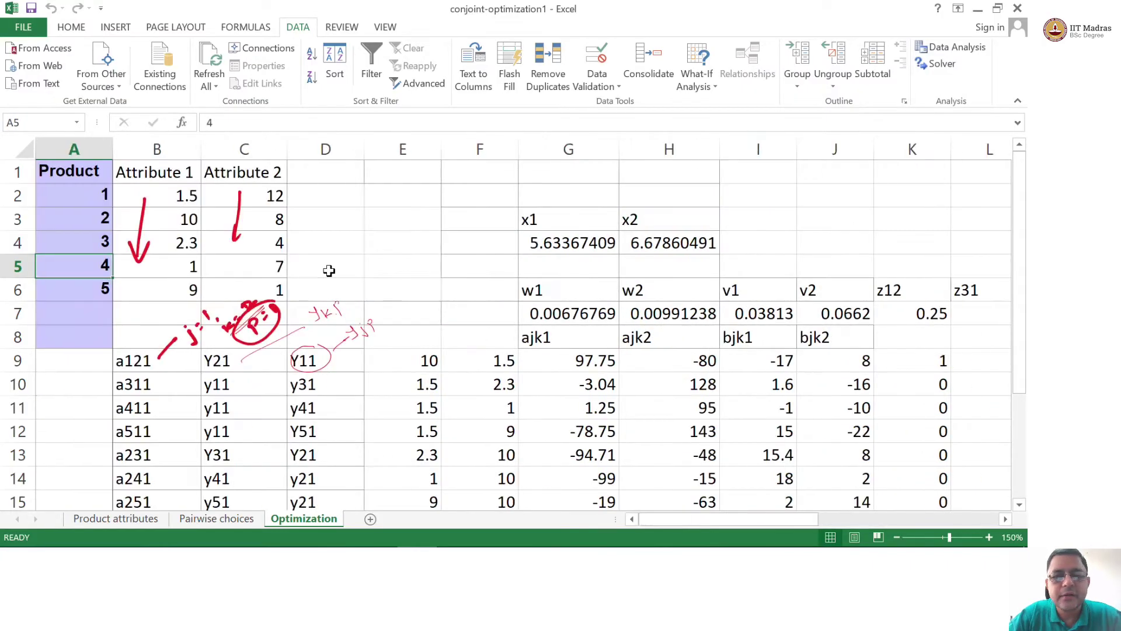
{"action": "key", "text": "Right"}
{"action": "key", "text": "Right"}
{"action": "key", "text": "Right"}
{"action": "key", "text": "Right"}
{"action": "key", "text": "Right"}
{"action": "key", "text": "Right"}
{"action": "key", "text": "Right"}
{"action": "key", "text": "Right"}
{"action": "key", "text": "Right"}
{"action": "key", "text": "Right"}
{"action": "key", "text": "Right"}
{"action": "key", "text": "Right"}
{"action": "key", "text": "Right"}
{"action": "key", "text": "Right"}
{"action": "key", "text": "Right"}
{"action": "key", "text": "Right"}
{"action": "key", "text": "Right"}
{"action": "key", "text": "Right"}
{"action": "key", "text": "Right"}
{"action": "key", "text": "Right"}
{"action": "key", "text": "Right"}
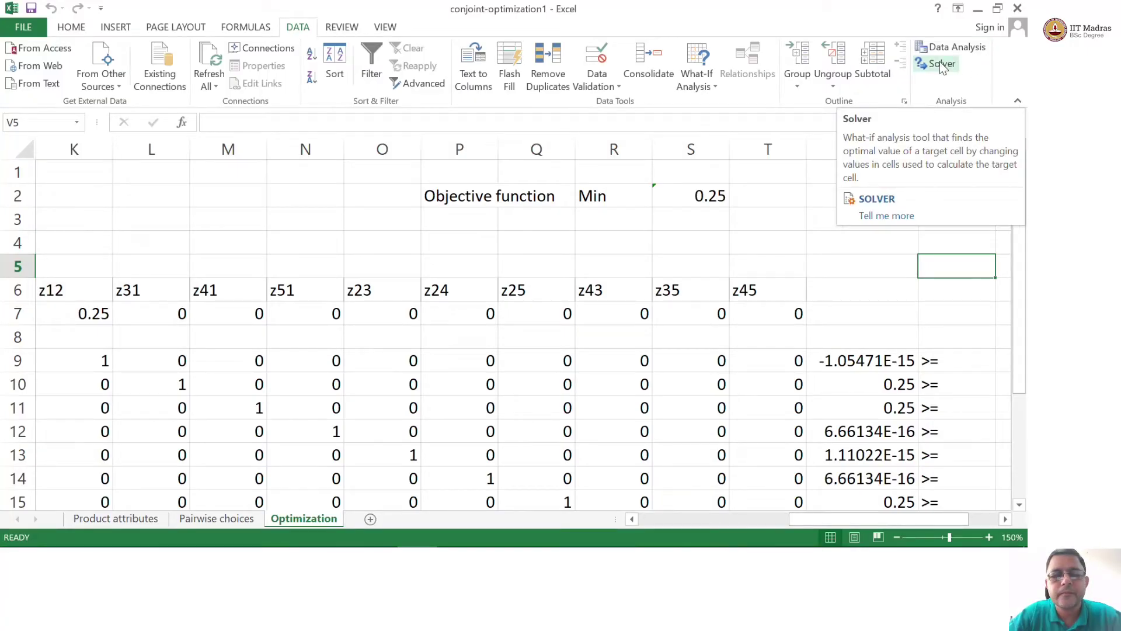
- Open Solver and reset all its options and cell selections
{"action": "left_click", "coordinate": [940, 61]}
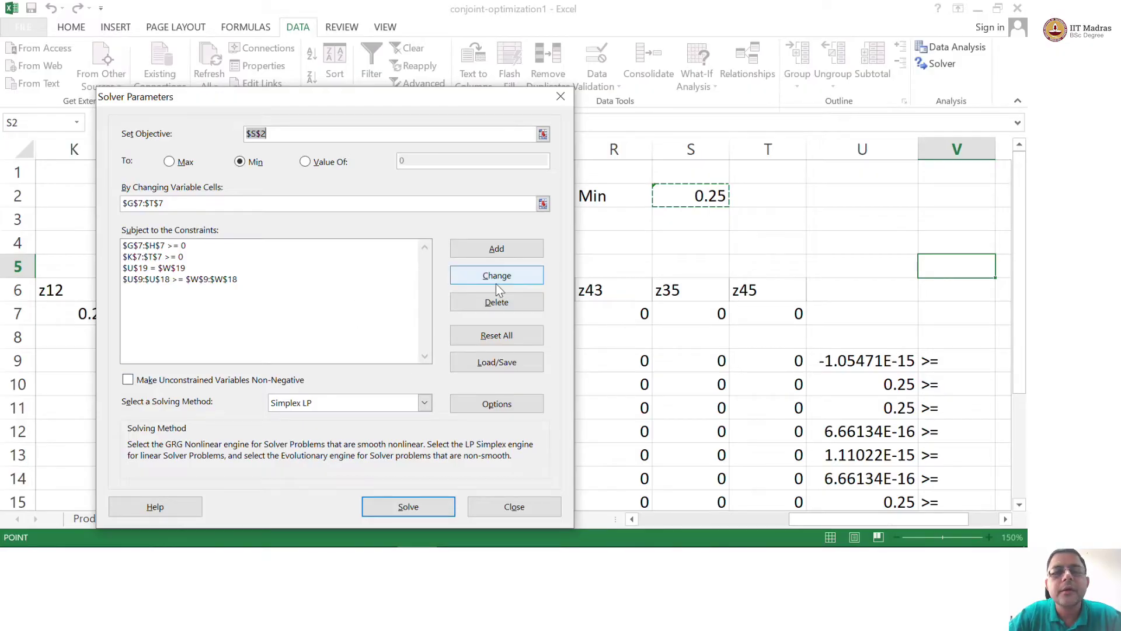
{"action": "left_click", "coordinate": [479, 336]}
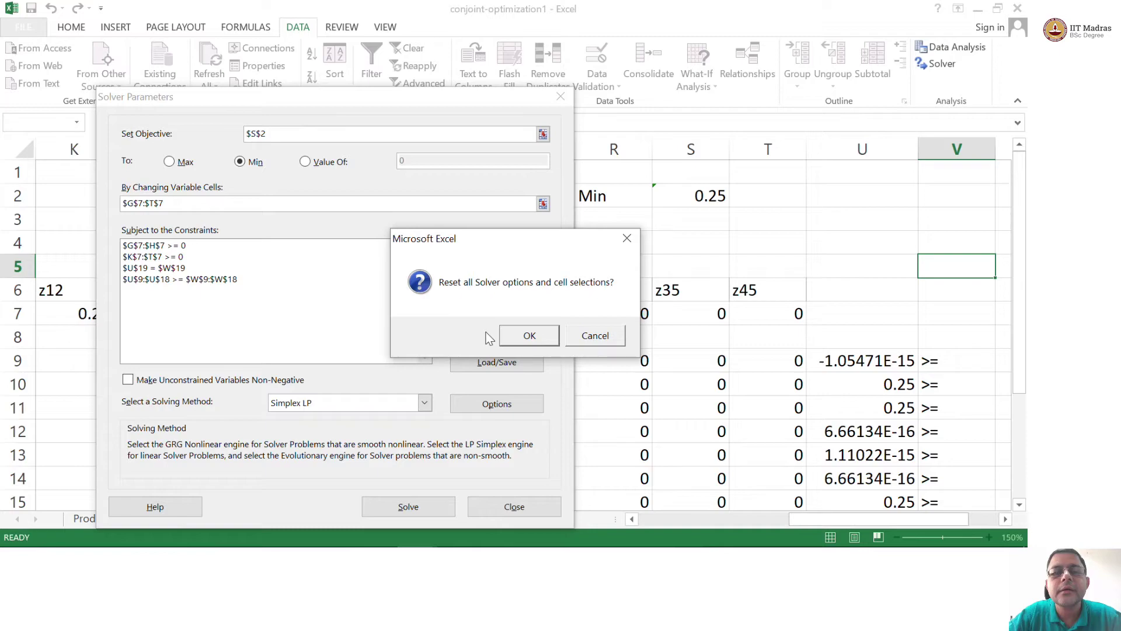
{"action": "left_click", "coordinate": [528, 335]}
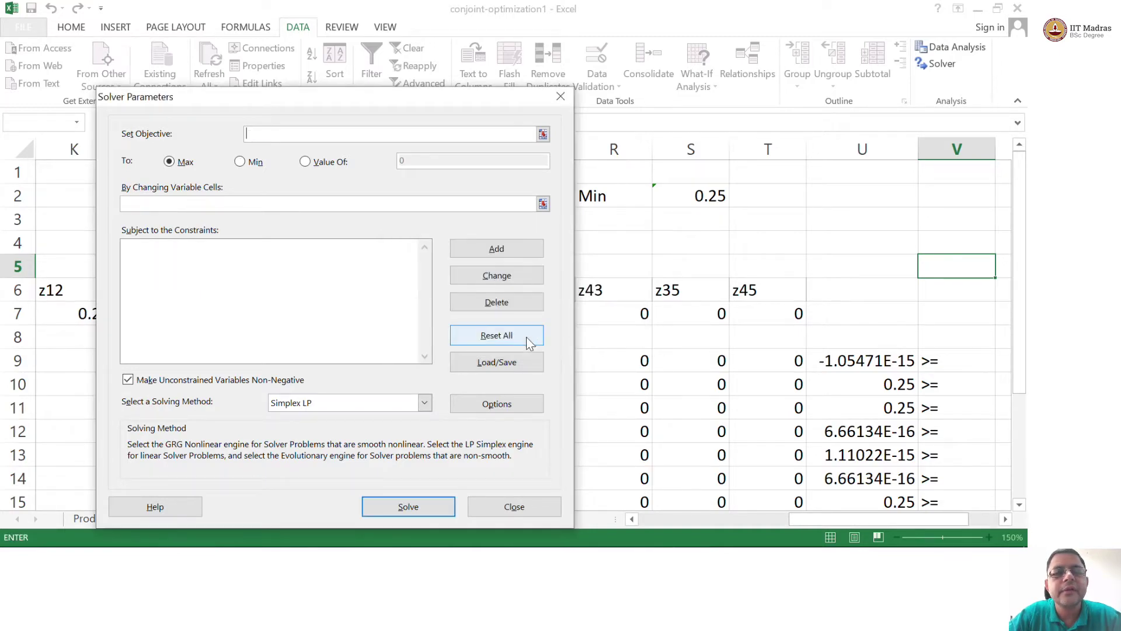
- Set the Solver objective to cell $S$2 and choose minimization
{"action": "left_click_drag", "start_coordinate": [432, 101], "coordinate": [729, 263]}
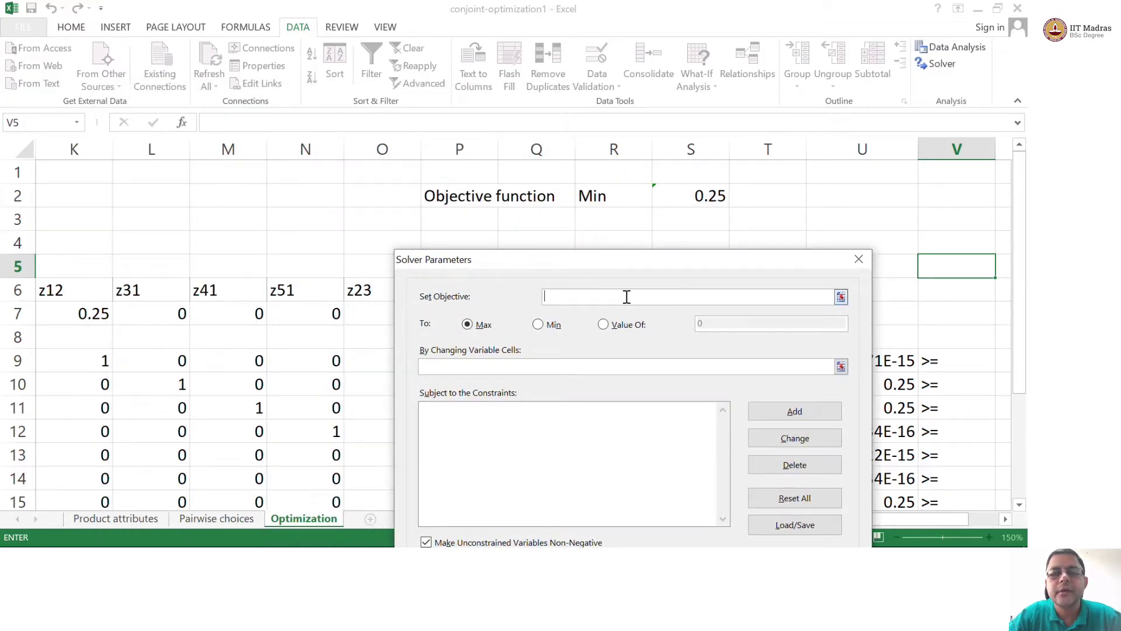
{"action": "left_click", "coordinate": [715, 198]}
{"action": "left_click", "coordinate": [536, 328]}
{"action": "left_click", "coordinate": [512, 363]}
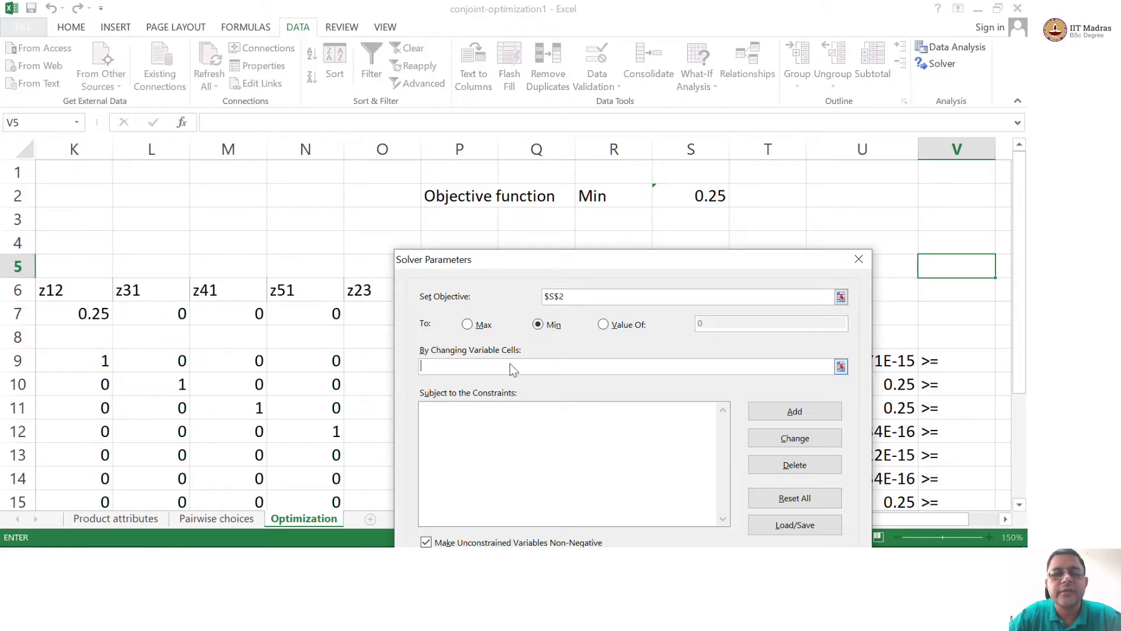
{"action": "left_click_drag", "start_coordinate": [632, 258], "coordinate": [795, 136]}
{"action": "left_click_drag", "start_coordinate": [713, 138], "coordinate": [719, 10]}
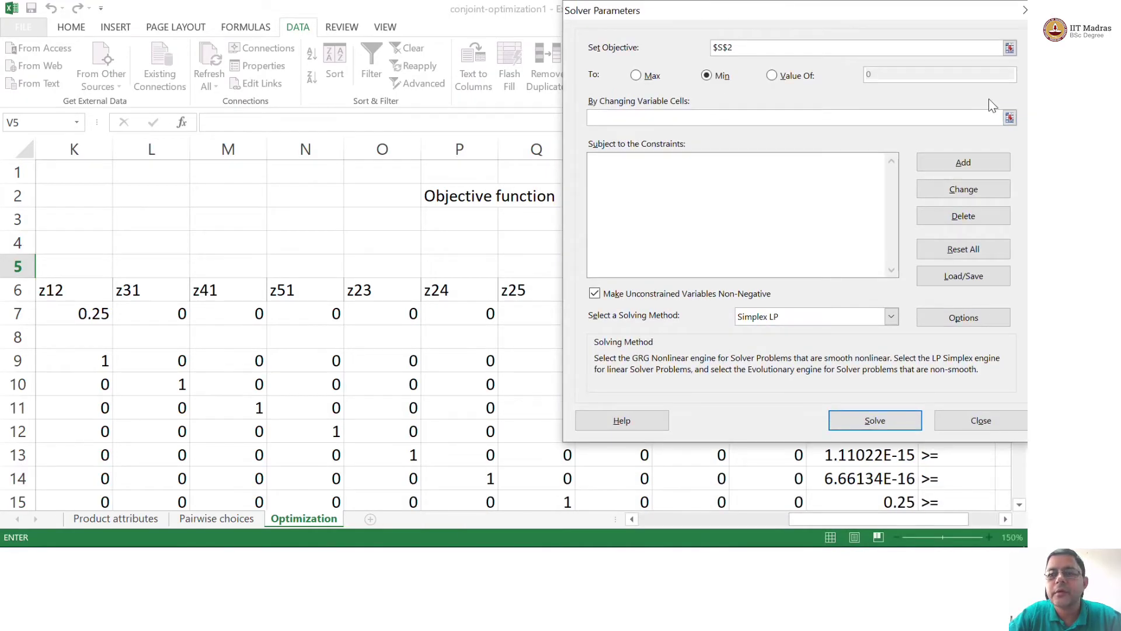
{"action": "scroll", "coordinate": [637, 519], "scroll_direction": "left", "scroll_amount": 6}
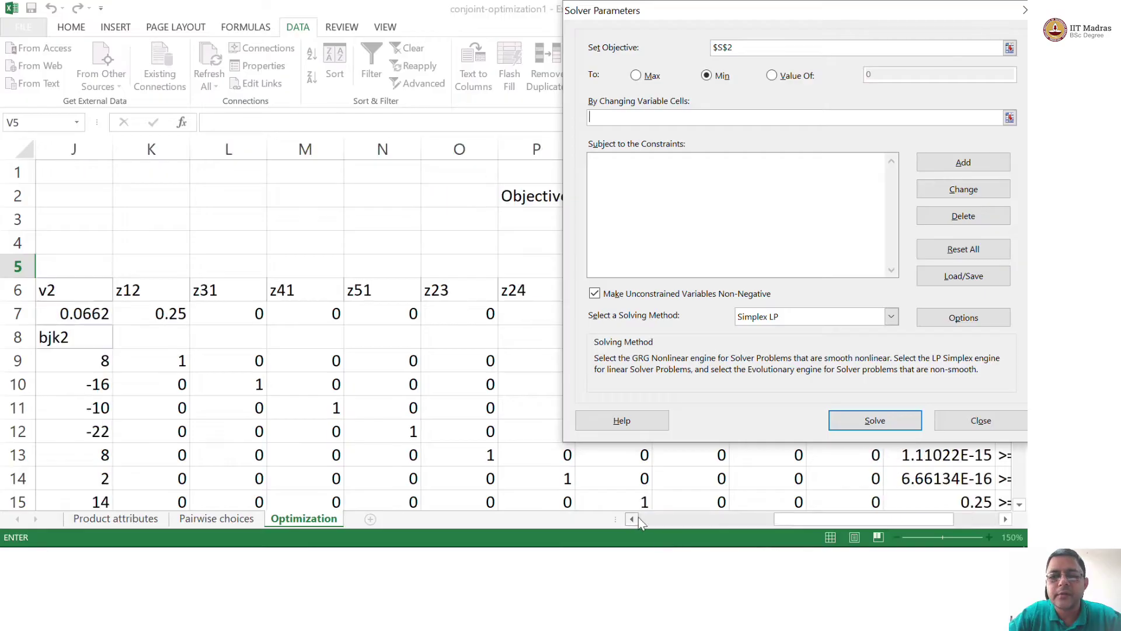
{"action": "left_click", "coordinate": [981, 420]}
- Clear the decision variable values in cells G7:T7, from w1 to z45
{"action": "left_click", "coordinate": [261, 318]}
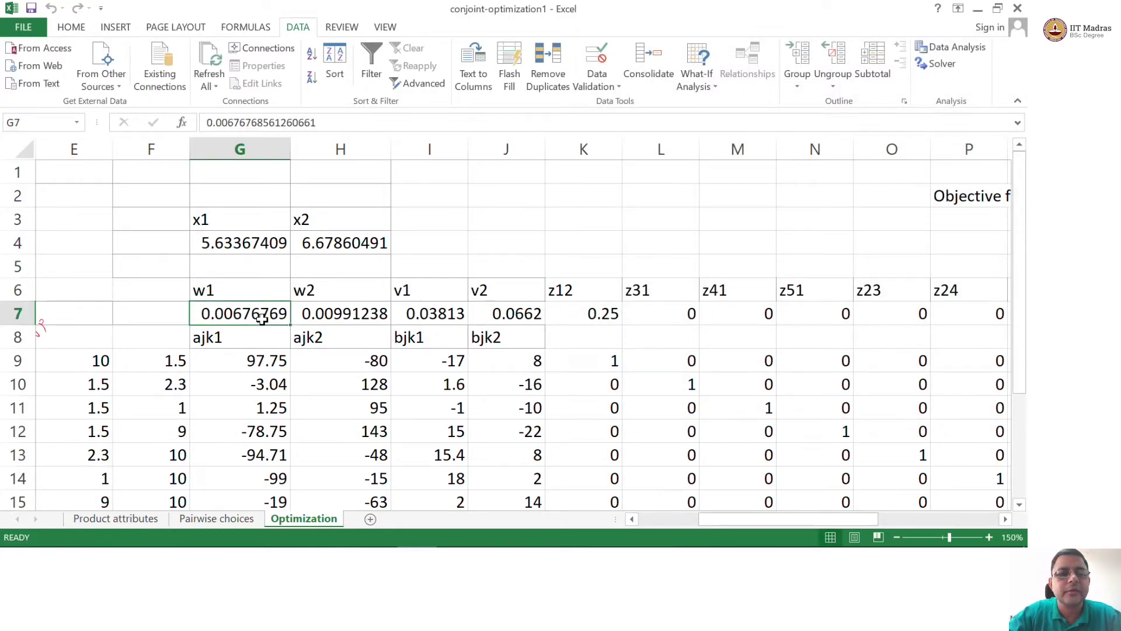
{"action": "key", "text": "shift+Right"}
{"action": "key", "text": "shift+Right"}
{"action": "key", "text": "shift+Right"}
{"action": "key", "text": "shift+Right"}
{"action": "key", "text": "shift+Right"}
{"action": "key", "text": "shift+Right"}
{"action": "key", "text": "shift+Right"}
{"action": "key", "text": "shift+Right"}
{"action": "key", "text": "shift+Right"}
{"action": "key", "text": "shift+Right"}
{"action": "key", "text": "shift+Right"}
{"action": "key", "text": "shift+Right"}
{"action": "key", "text": "shift+Right"}
{"action": "key", "text": "shift+Right"}
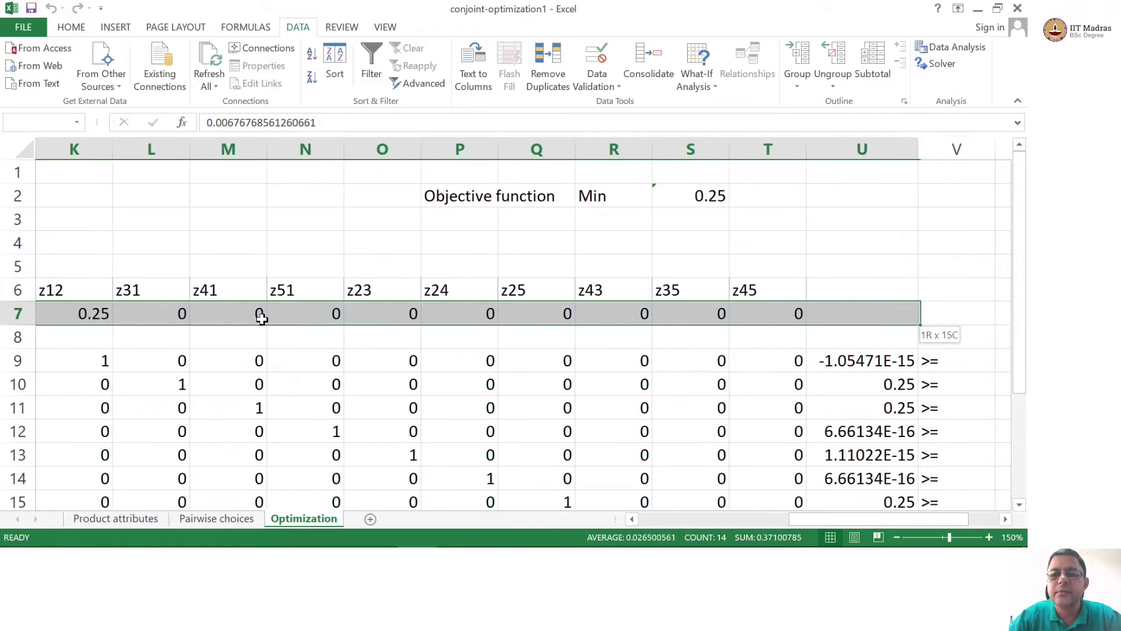
{"action": "key", "text": "shift+Left"}
{"action": "key", "text": "shift+Left"}
{"action": "key", "text": "shift+Right"}
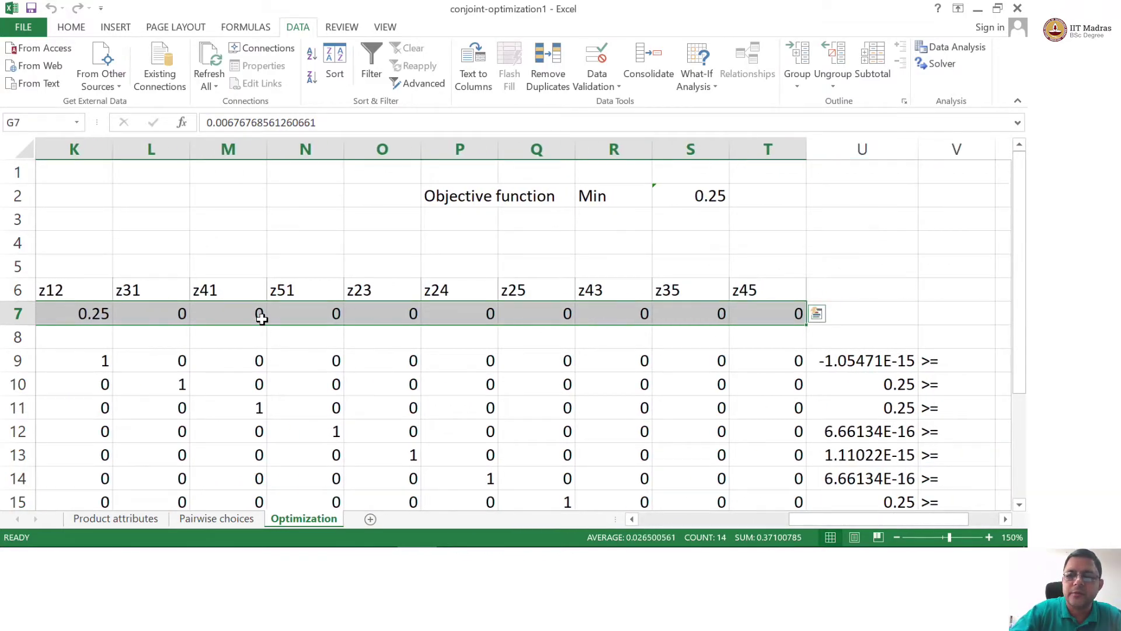
{"action": "scroll", "coordinate": [262, 318], "scroll_direction": "left", "scroll_amount": 5}
{"action": "left_click", "coordinate": [704, 261]}
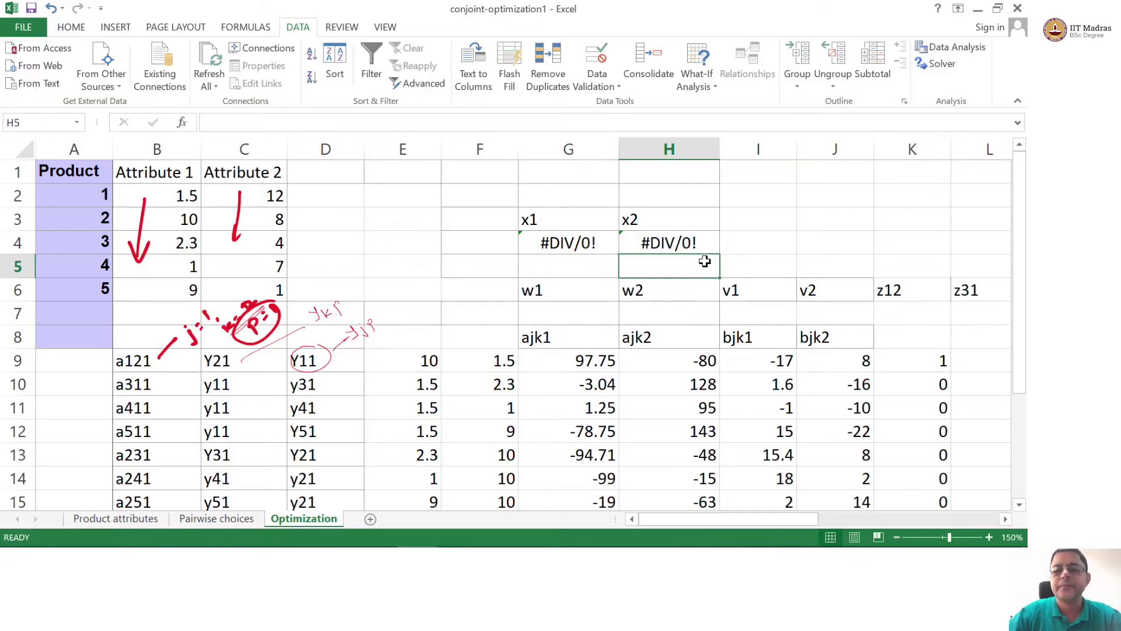
- Examine the decision variable row and the objective function formula in cell S2
{"action": "key", "text": "Right"}
{"action": "key", "text": "Right"}
{"action": "key", "text": "Right"}
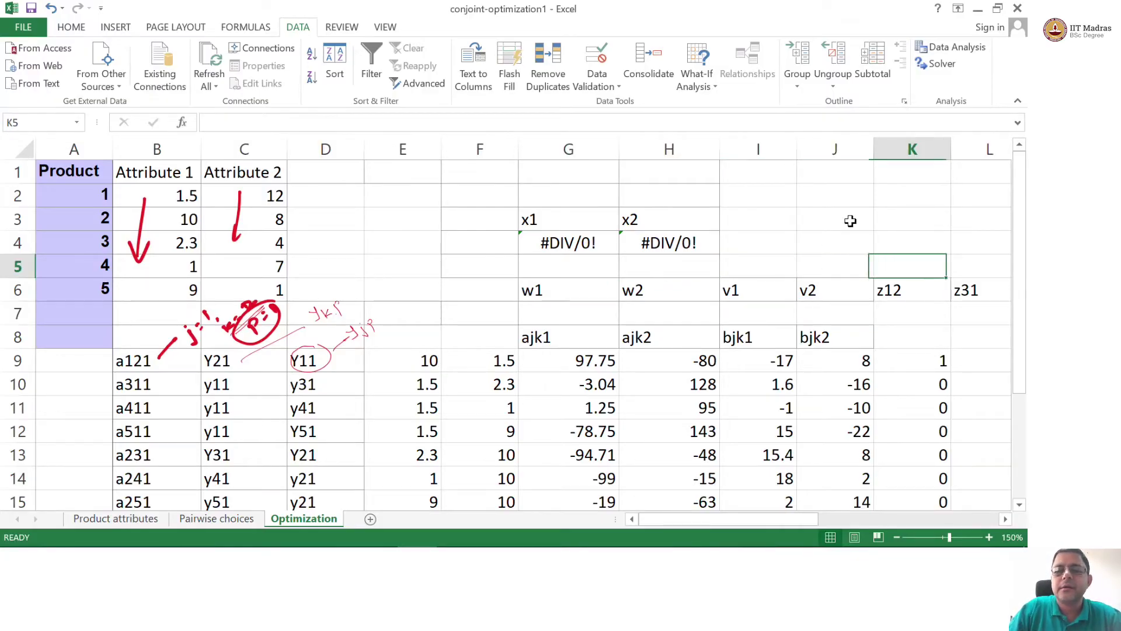
{"action": "key", "text": "Right"}
{"action": "key", "text": "Right"}
{"action": "key", "text": "Right"}
{"action": "key", "text": "Right"}
{"action": "key", "text": "Right"}
{"action": "key", "text": "Right"}
{"action": "key", "text": "Right"}
{"action": "key", "text": "Right"}
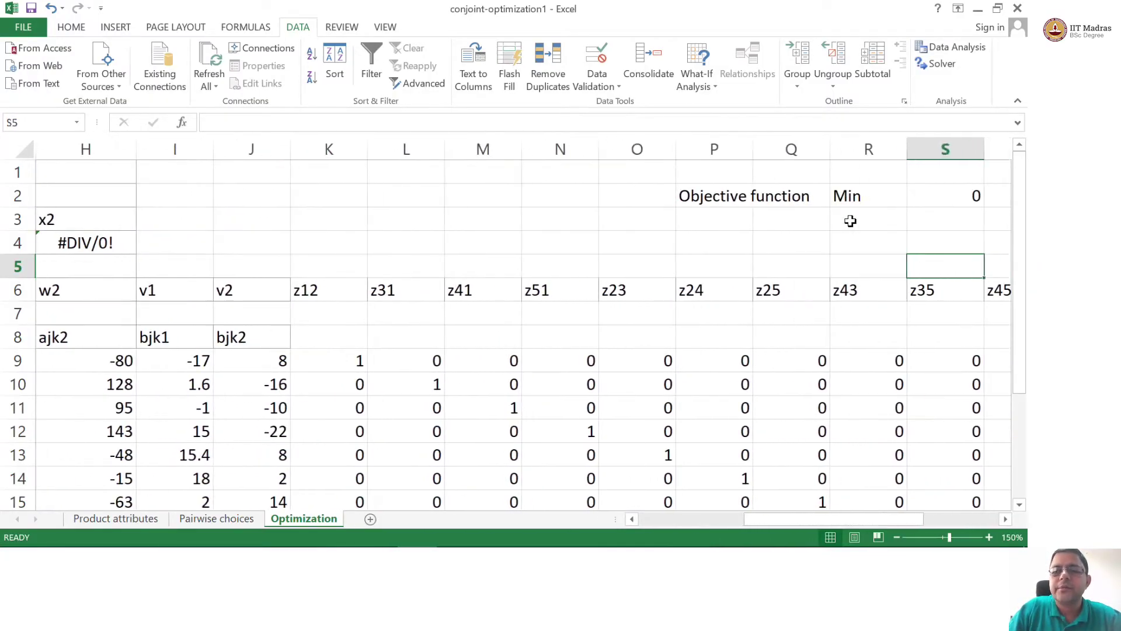
{"action": "key", "text": "Up"}
{"action": "key", "text": "Up"}
{"action": "key", "text": "Up"}
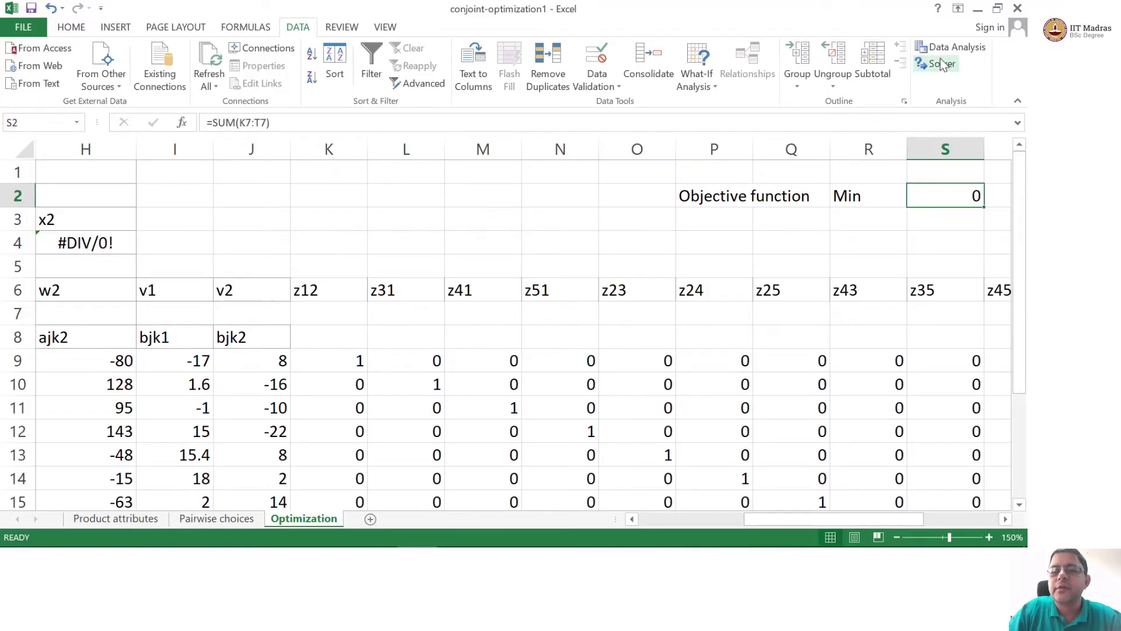
{"action": "left_click", "coordinate": [942, 63]}
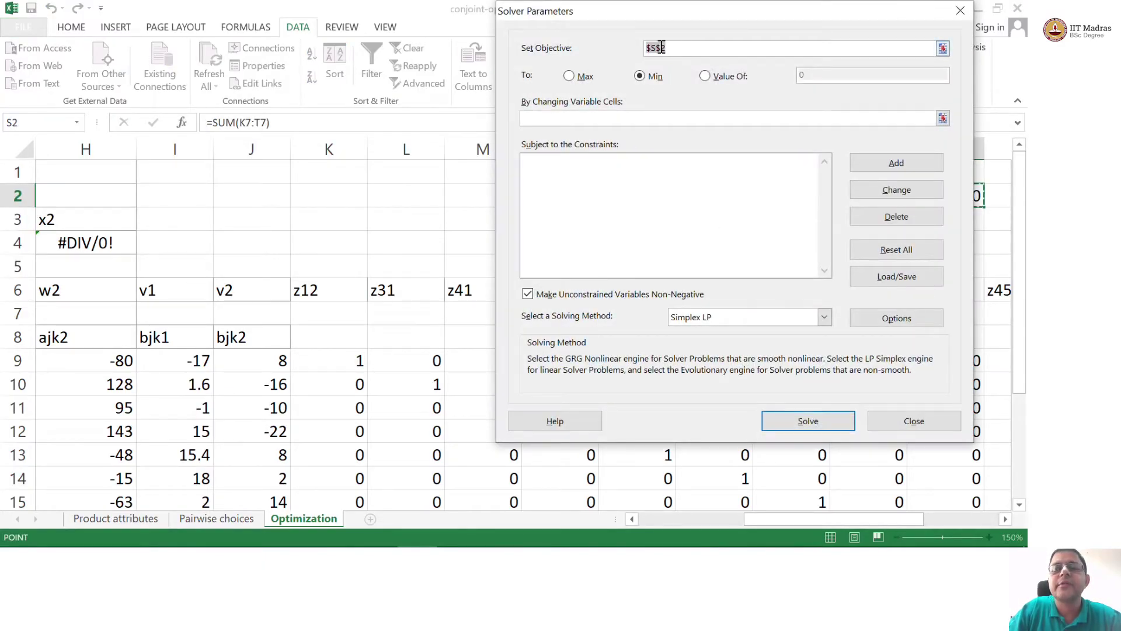
{"action": "left_click_drag", "start_coordinate": [694, 13], "coordinate": [538, 92]}
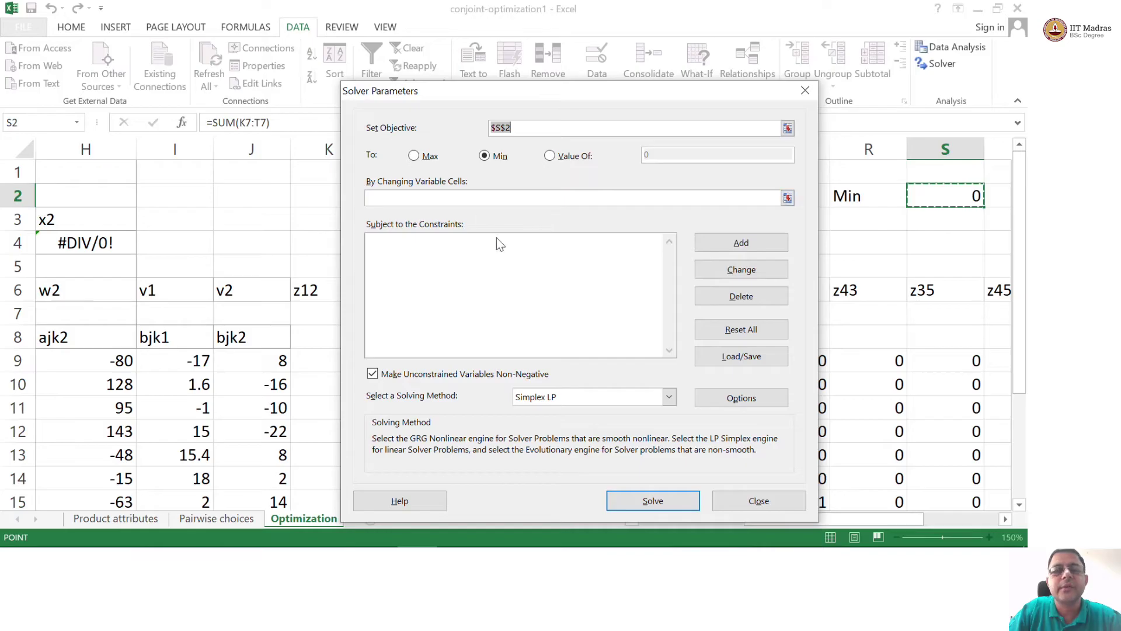
{"action": "left_click", "coordinate": [469, 196]}
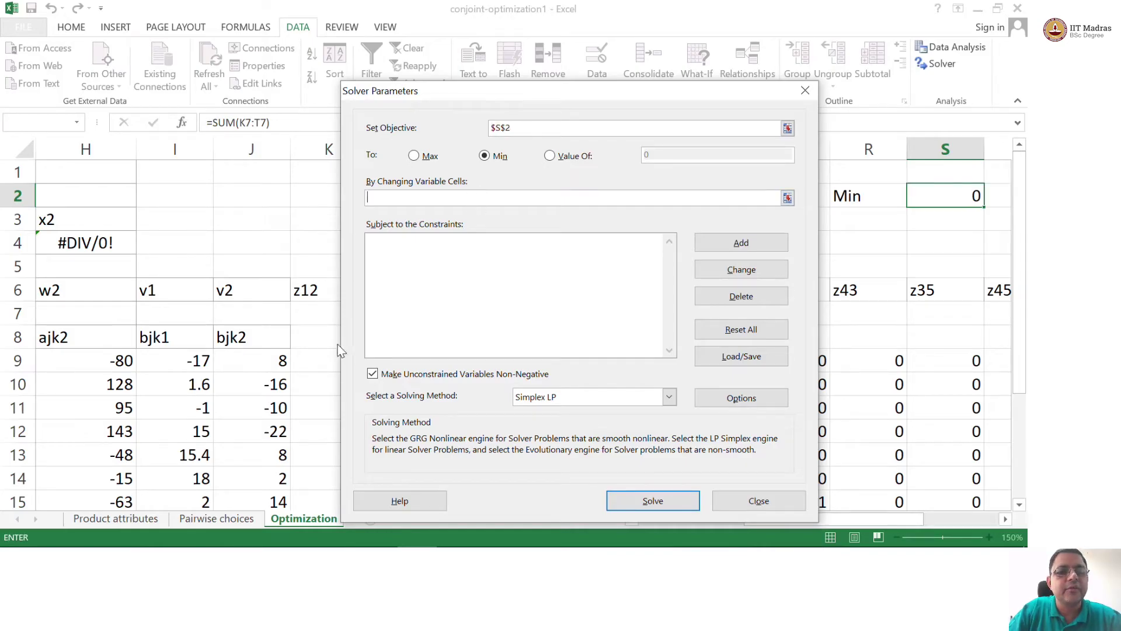
{"action": "left_click_drag", "start_coordinate": [655, 90], "coordinate": [817, 9]}
{"action": "left_click", "coordinate": [919, 421]}
- Check the sign restrictions on wp, vp and zjk on the PowerPoint slide "Final formulation: LP", and return to Excel
{"action": "key", "text": "alt+Tab"}
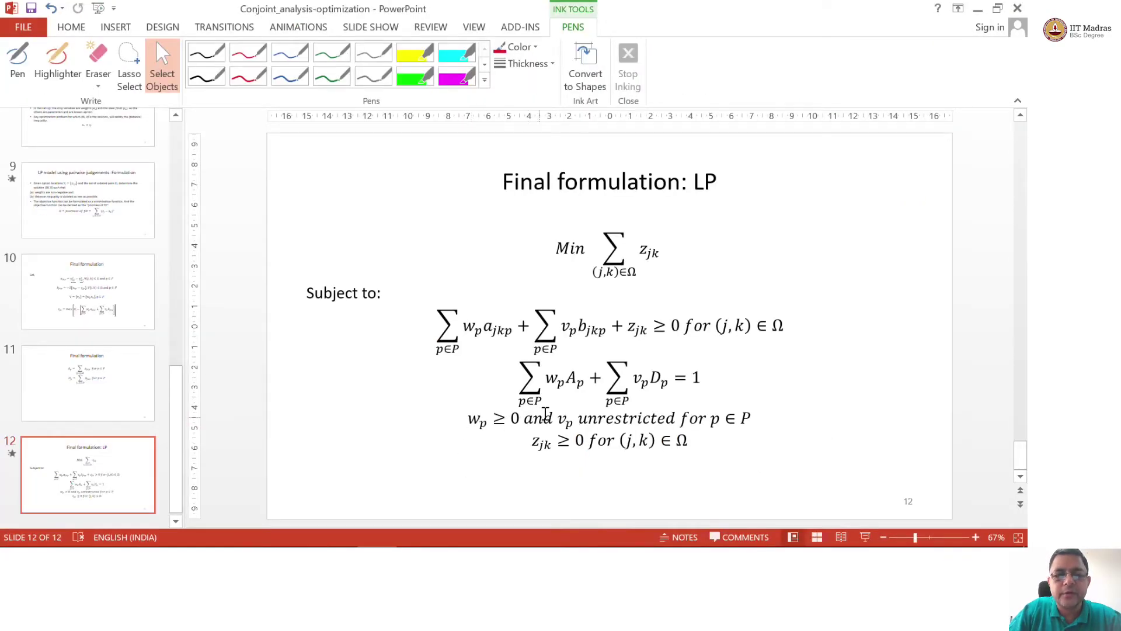
{"action": "left_click", "coordinate": [562, 416]}
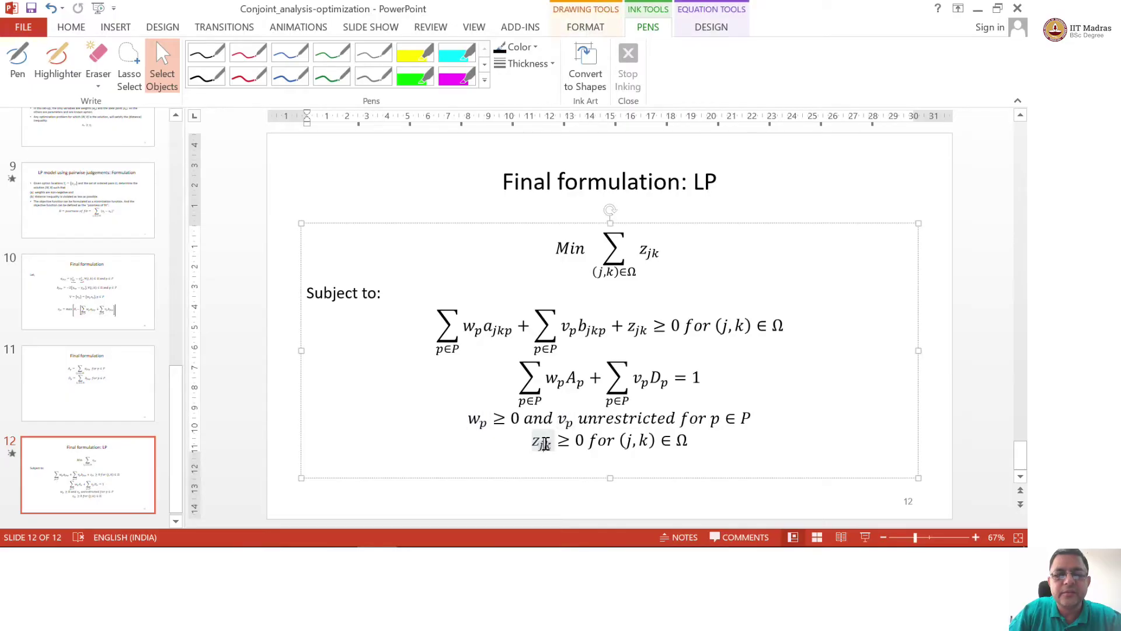
{"action": "key", "text": "alt+Tab"}
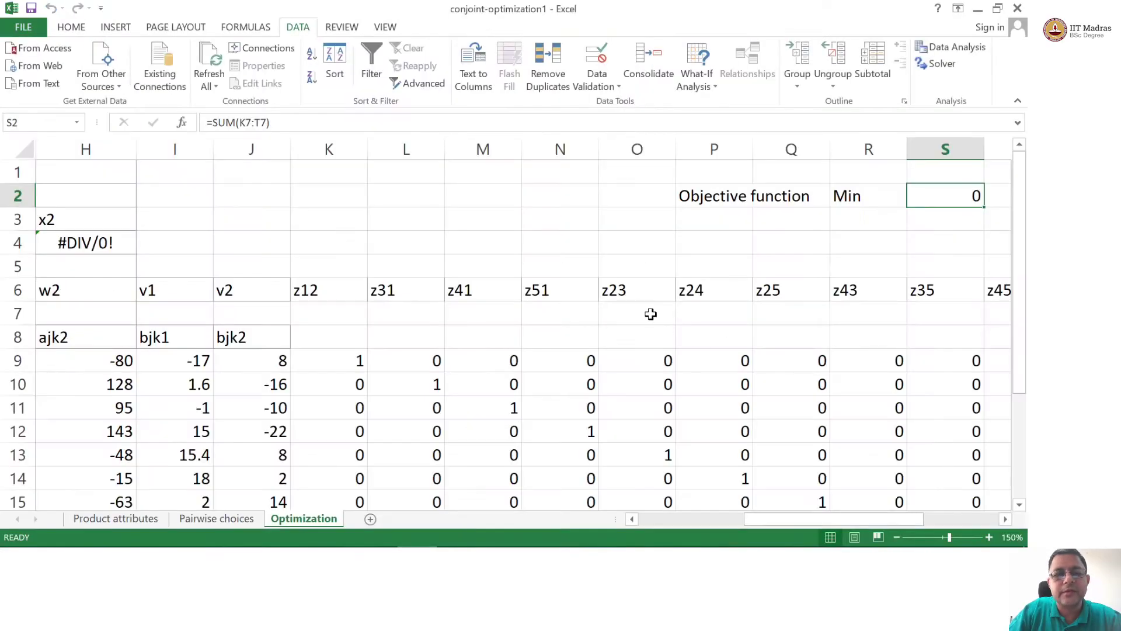
- Open Solver and set the changing variable cells to $G$7:$T$7
{"action": "left_click", "coordinate": [936, 64]}
{"action": "left_click", "coordinate": [725, 115]}
{"action": "left_click_drag", "start_coordinate": [785, 520], "coordinate": [695, 519]}
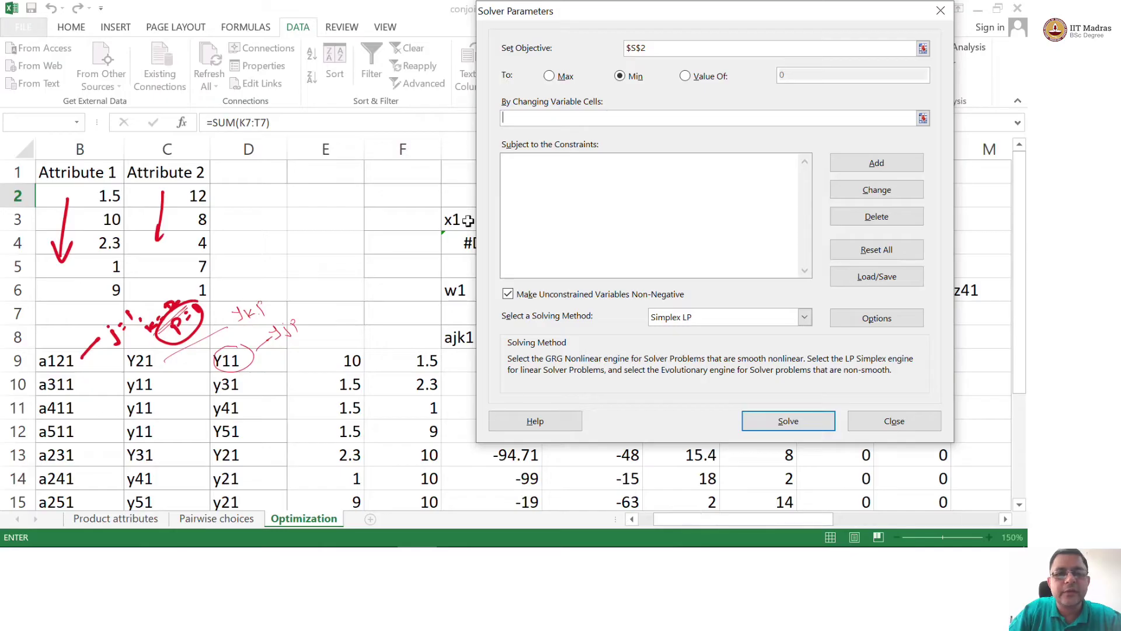
{"action": "left_click", "coordinate": [463, 309]}
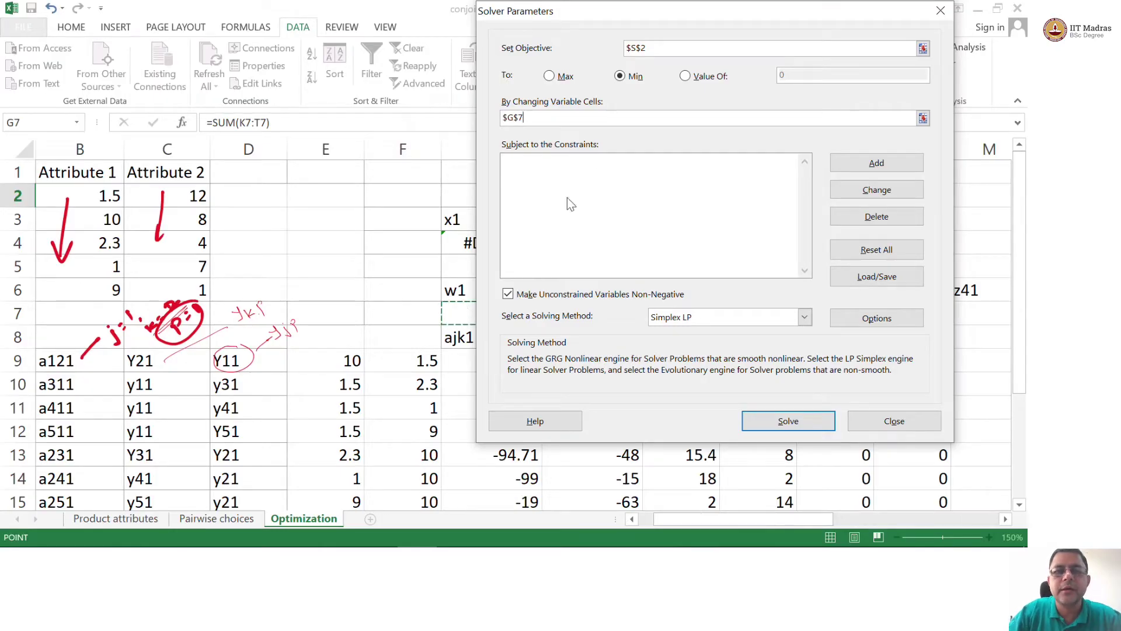
{"action": "left_click_drag", "start_coordinate": [663, 13], "coordinate": [579, 395]}
{"action": "key", "text": "shift+Right"}
{"action": "key", "text": "shift+Right"}
{"action": "key", "text": "shift+Right"}
{"action": "key", "text": "shift+Right"}
{"action": "key", "text": "shift+Right"}
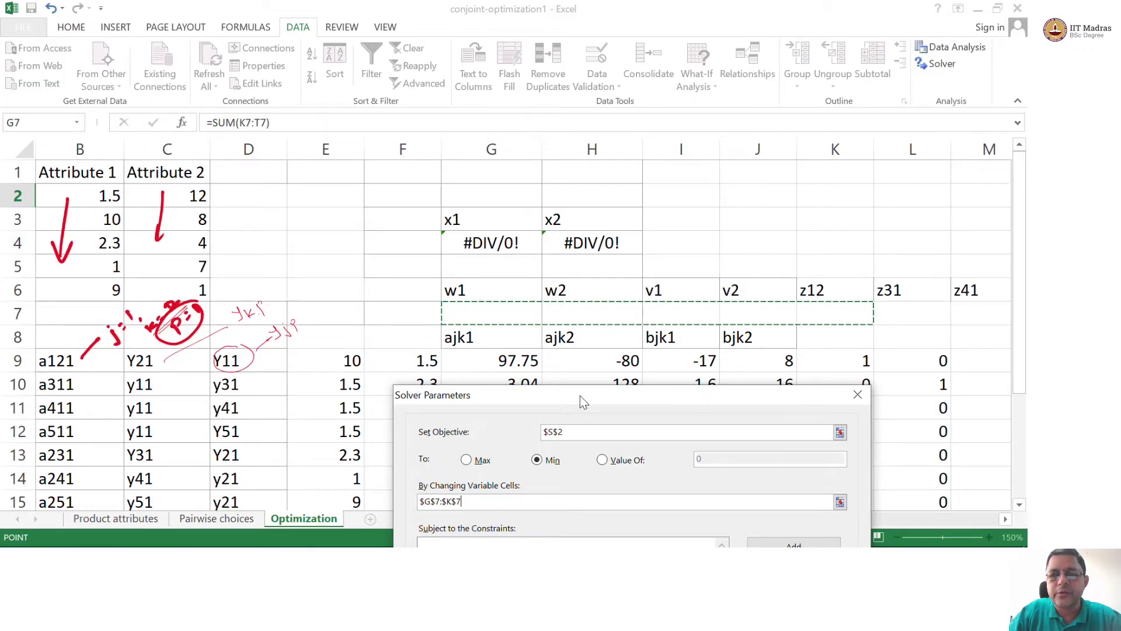
{"action": "key", "text": "shift+Right"}
{"action": "key", "text": "shift+Right"}
{"action": "key", "text": "shift+Right"}
{"action": "key", "text": "shift+Right"}
{"action": "key", "text": "shift+Right"}
{"action": "key", "text": "shift+Right"}
{"action": "key", "text": "shift+Right"}
{"action": "key", "text": "shift+Right"}
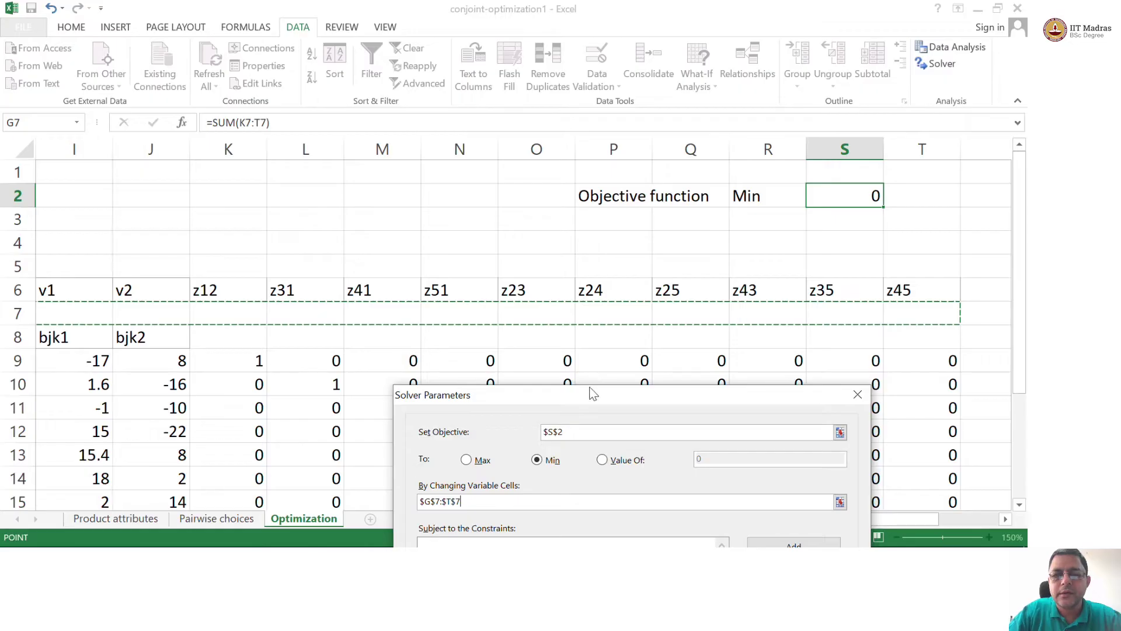
- Start a new Solver constraint with $U$9:$U$18 as its cell reference
{"action": "left_click_drag", "start_coordinate": [587, 391], "coordinate": [636, 77]}
{"action": "left_click", "coordinate": [825, 232]}
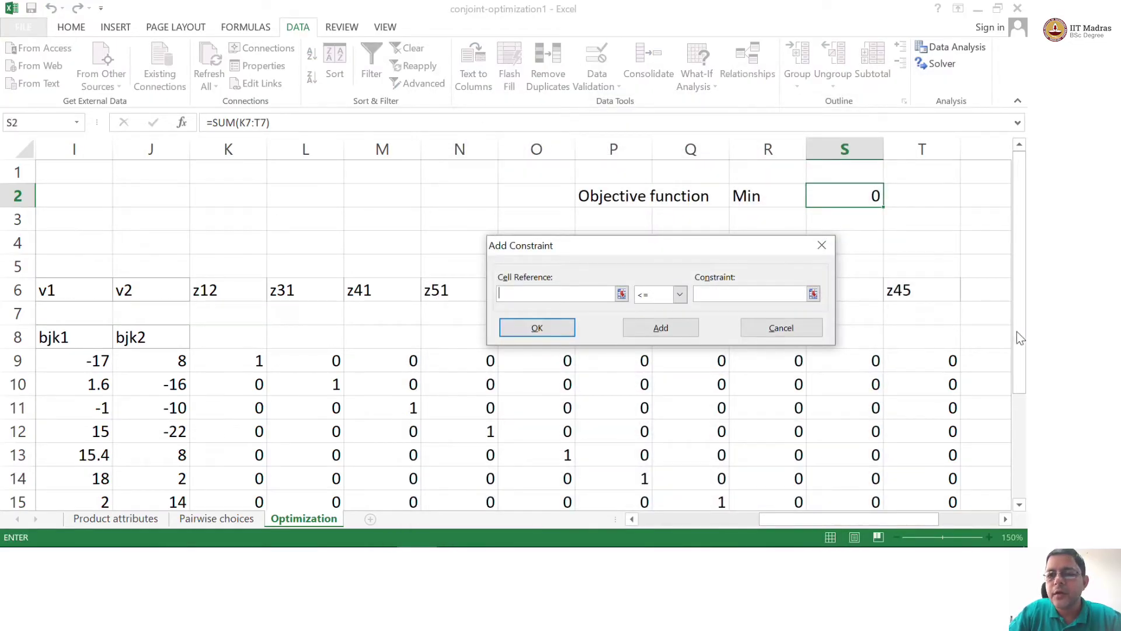
{"action": "left_click", "coordinate": [1004, 519]}
{"action": "left_click", "coordinate": [1004, 519]}
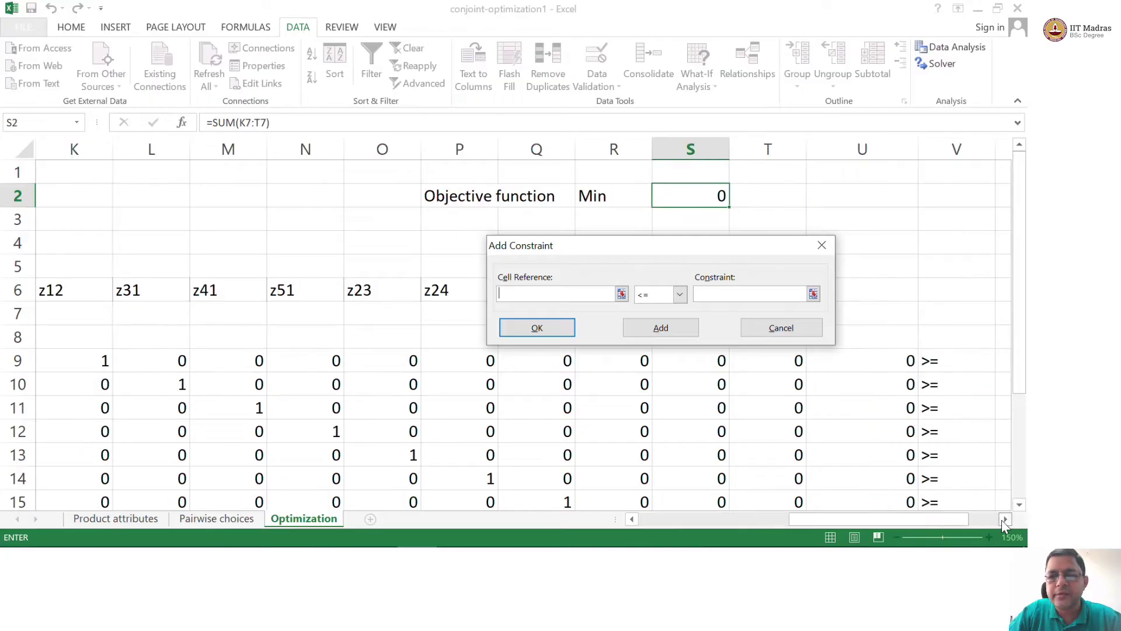
{"action": "left_click", "coordinate": [1004, 519]}
{"action": "left_click", "coordinate": [811, 358]}
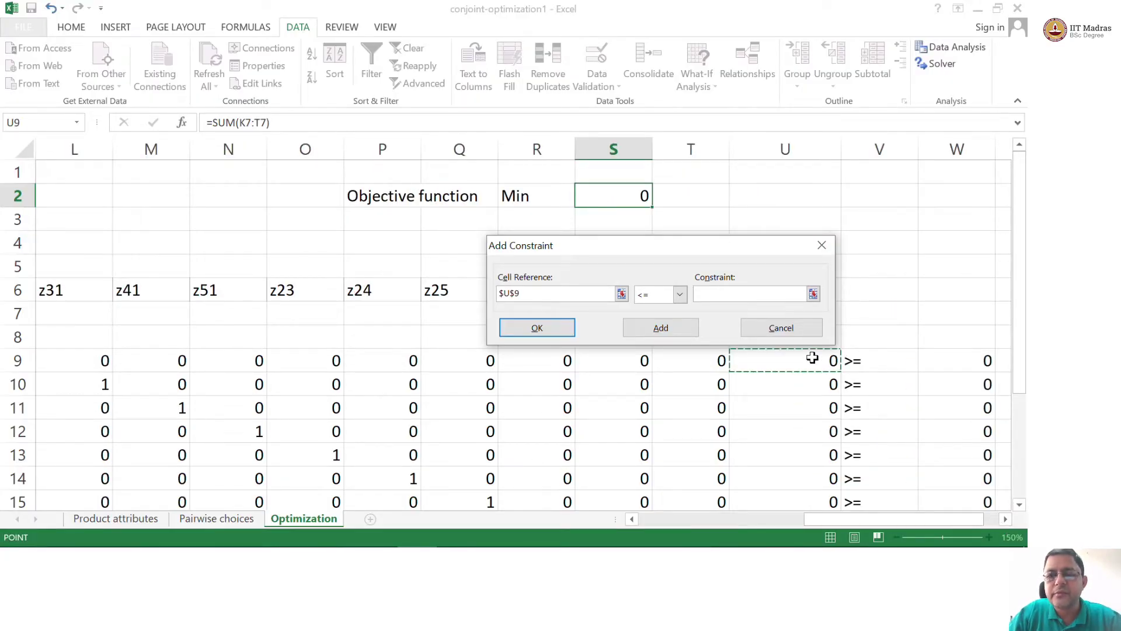
{"action": "left_click_drag", "start_coordinate": [757, 250], "coordinate": [720, 157]}
{"action": "key", "text": "shift+Down"}
{"action": "key", "text": "shift+Down"}
{"action": "key", "text": "shift+Down"}
{"action": "key", "text": "shift+Down"}
{"action": "key", "text": "shift+Down"}
{"action": "key", "text": "shift+Down"}
{"action": "key", "text": "shift+Down"}
{"action": "key", "text": "shift+Down"}
{"action": "key", "text": "shift+Down"}
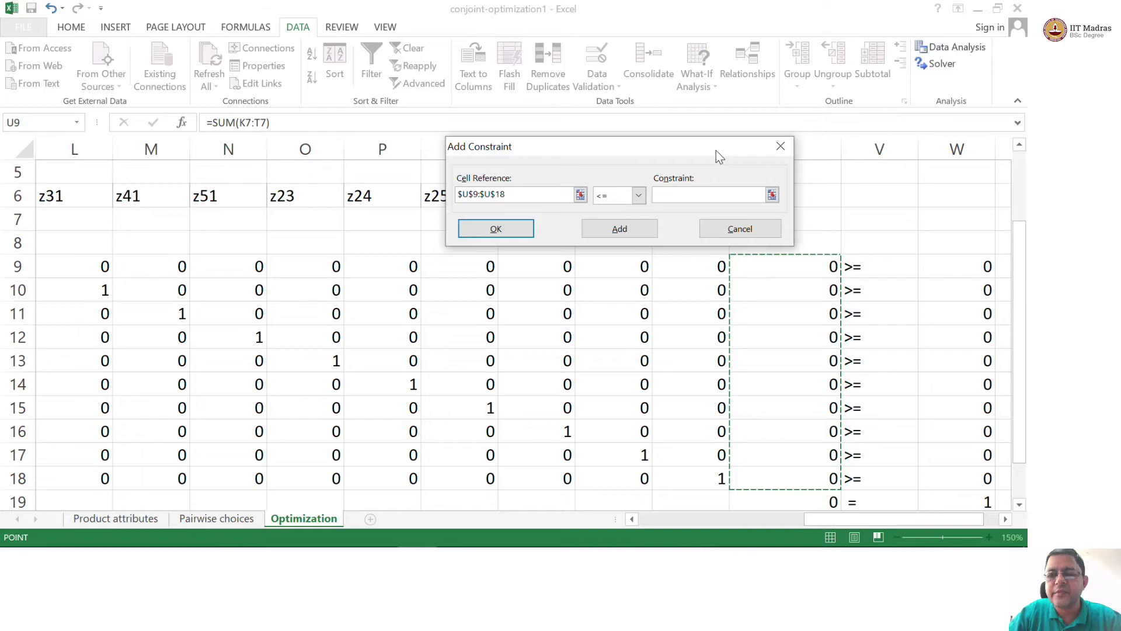
- Set the constraint's relation to >= with right-hand side $W$9:$W$18, and add it to the model
{"action": "left_click", "coordinate": [700, 199]}
{"action": "left_click", "coordinate": [639, 195]}
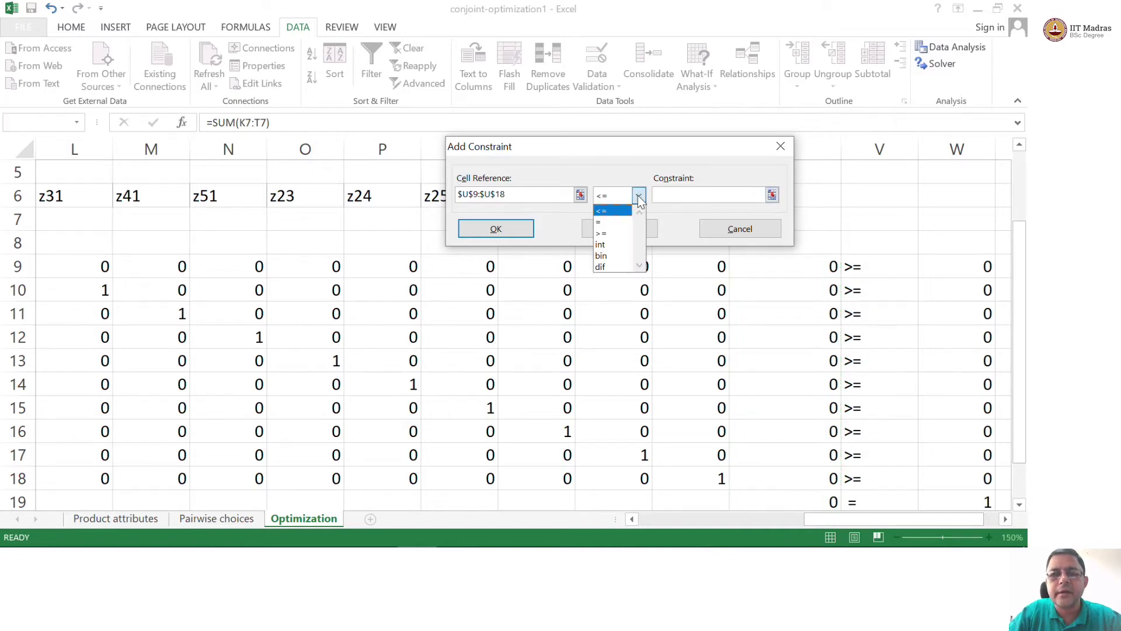
{"action": "left_click", "coordinate": [613, 222]}
{"action": "left_click", "coordinate": [690, 200]}
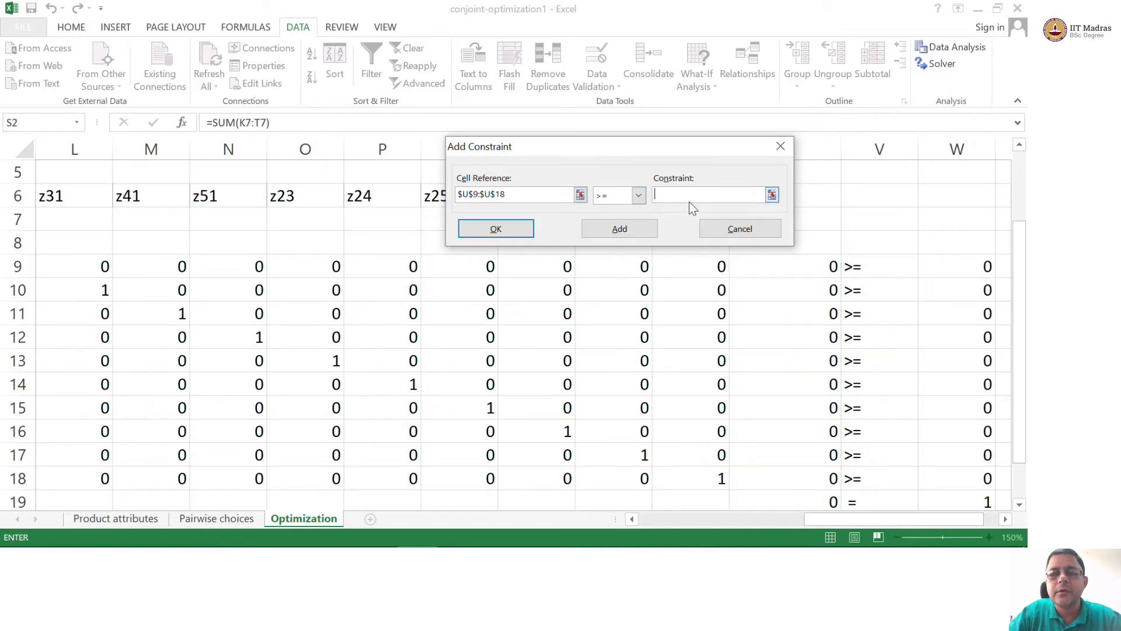
{"action": "left_click", "coordinate": [960, 267]}
{"action": "key", "text": "shift+Down"}
{"action": "key", "text": "shift+Down"}
{"action": "key", "text": "shift+Down"}
{"action": "key", "text": "shift+Down"}
{"action": "key", "text": "shift+Down"}
{"action": "key", "text": "shift+Down"}
{"action": "key", "text": "shift+Down"}
{"action": "key", "text": "shift+Down"}
{"action": "key", "text": "shift+Down"}
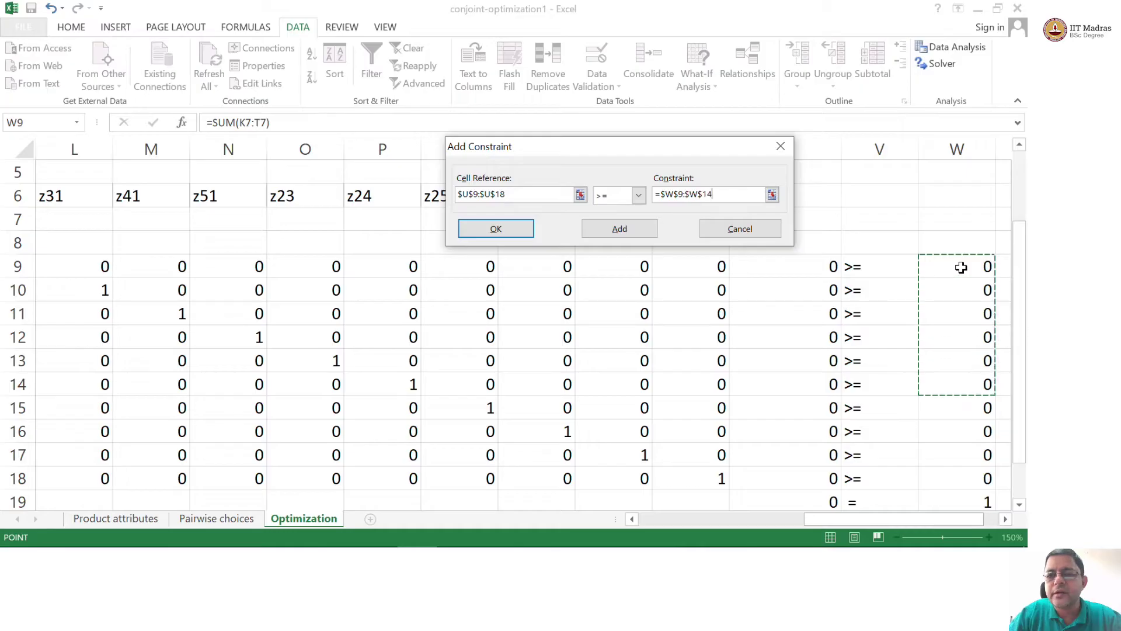
{"action": "left_click", "coordinate": [623, 231]}
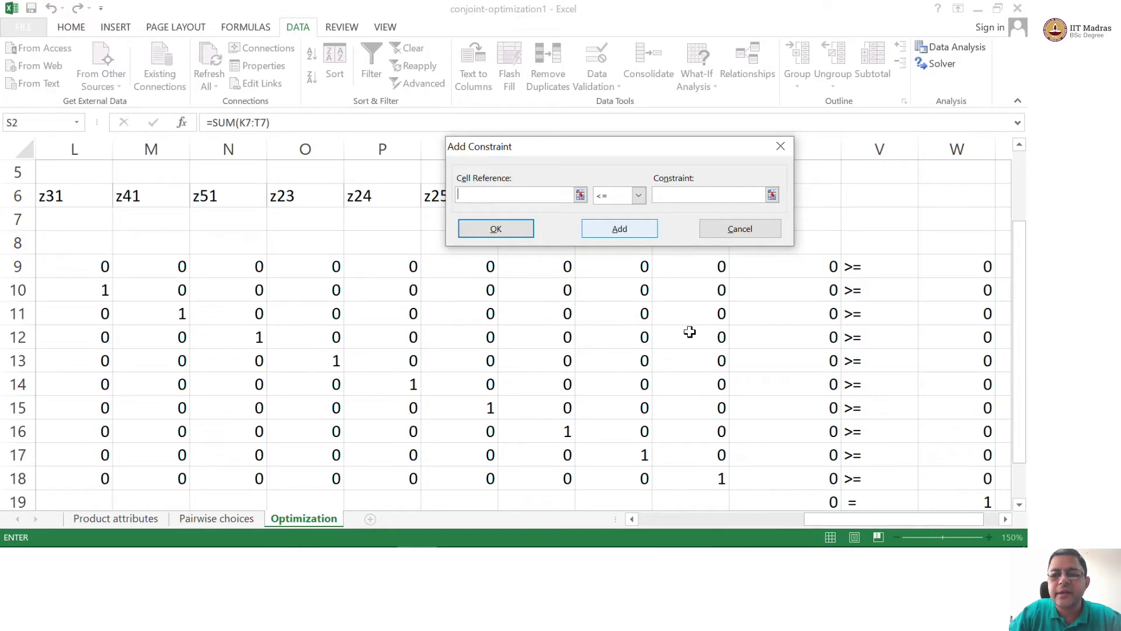
- Add the equality constraint $U$19 = $W$19 to the Solver model
{"action": "left_click", "coordinate": [803, 503]}
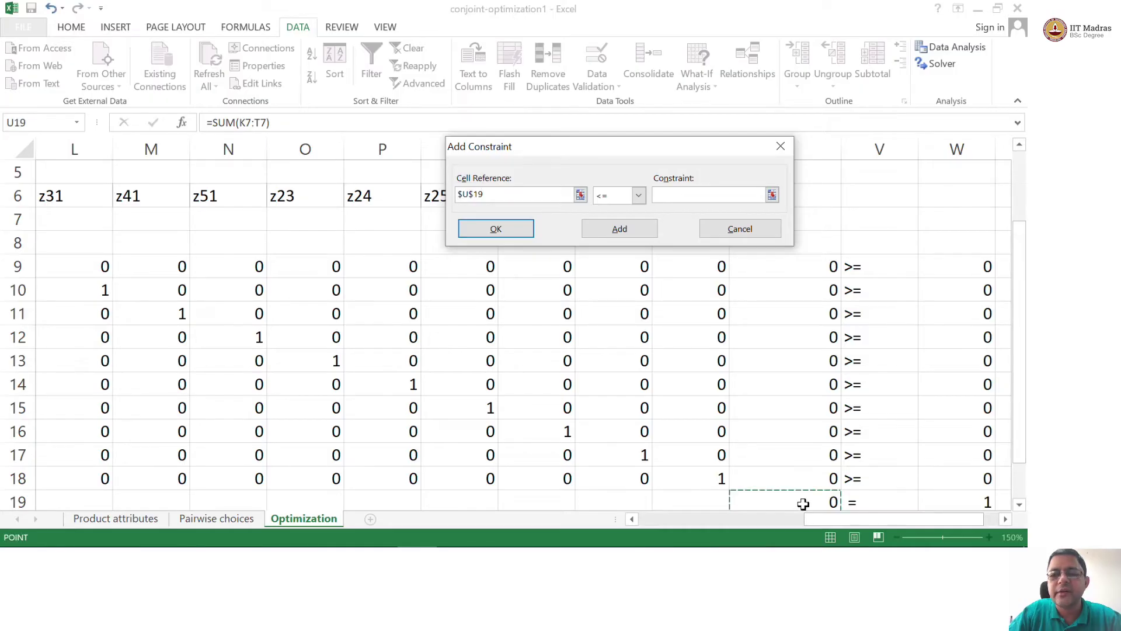
{"action": "left_click", "coordinate": [639, 195]}
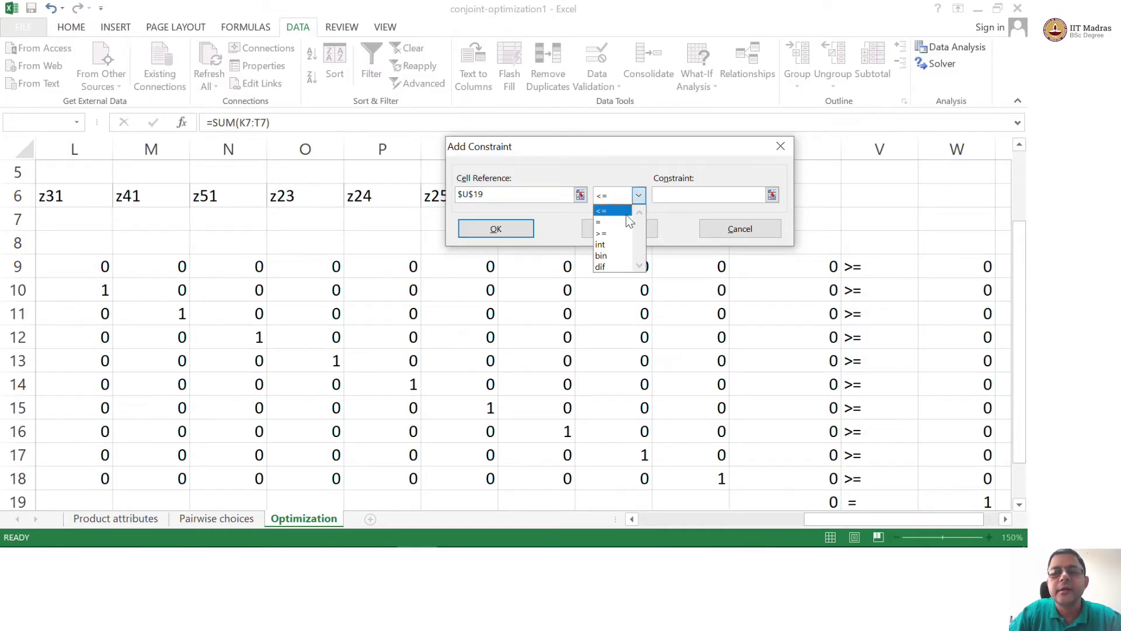
{"action": "left_click", "coordinate": [624, 223]}
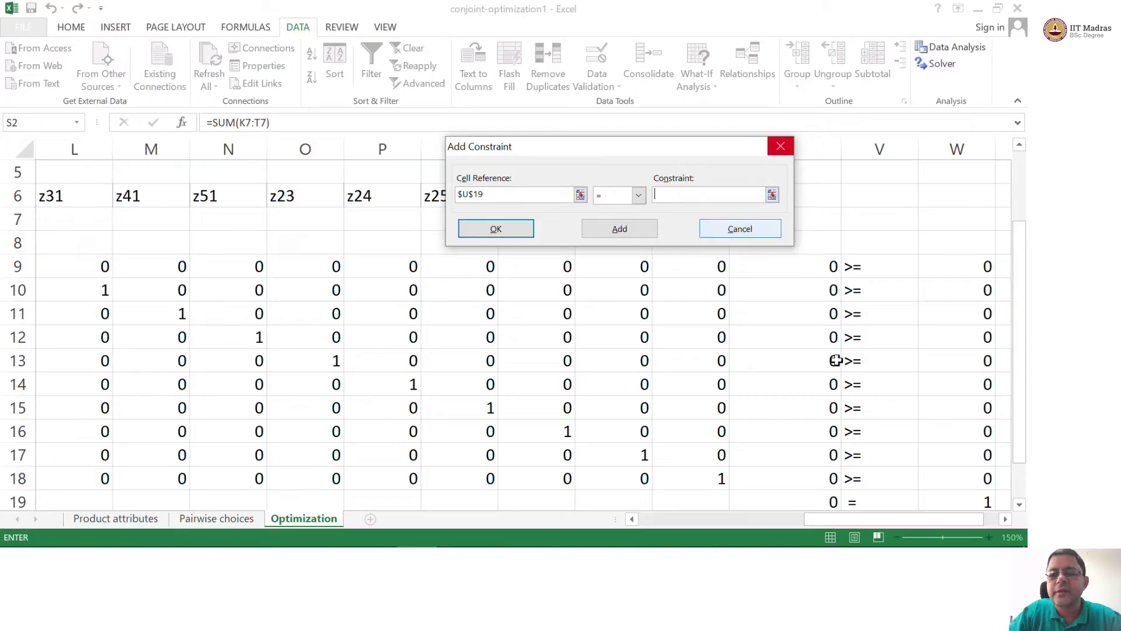
{"action": "left_click", "coordinate": [974, 493]}
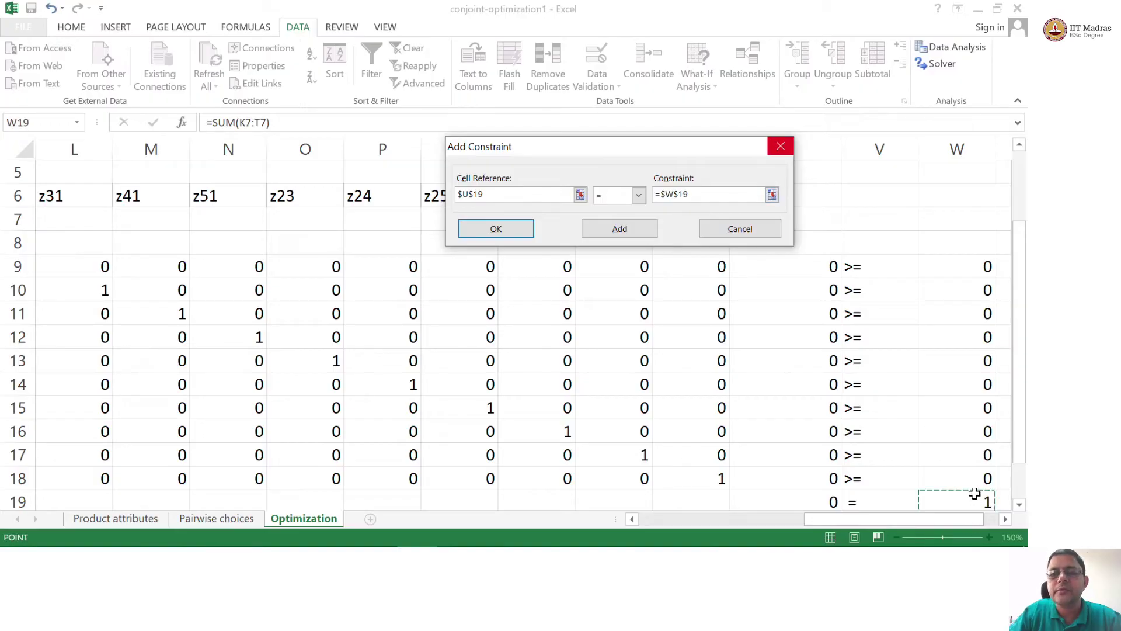
{"action": "left_click", "coordinate": [629, 230]}
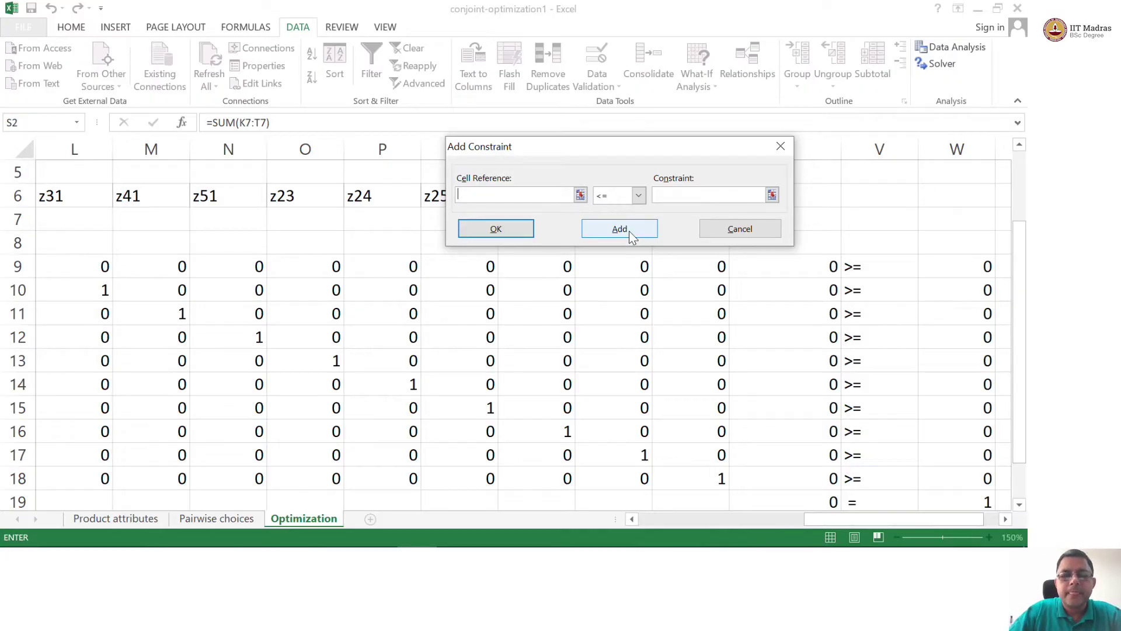
- Leave constraint entry, review the sign restrictions on vp and zjk on the PowerPoint slide, and return to Excel
{"action": "left_click", "coordinate": [737, 231]}
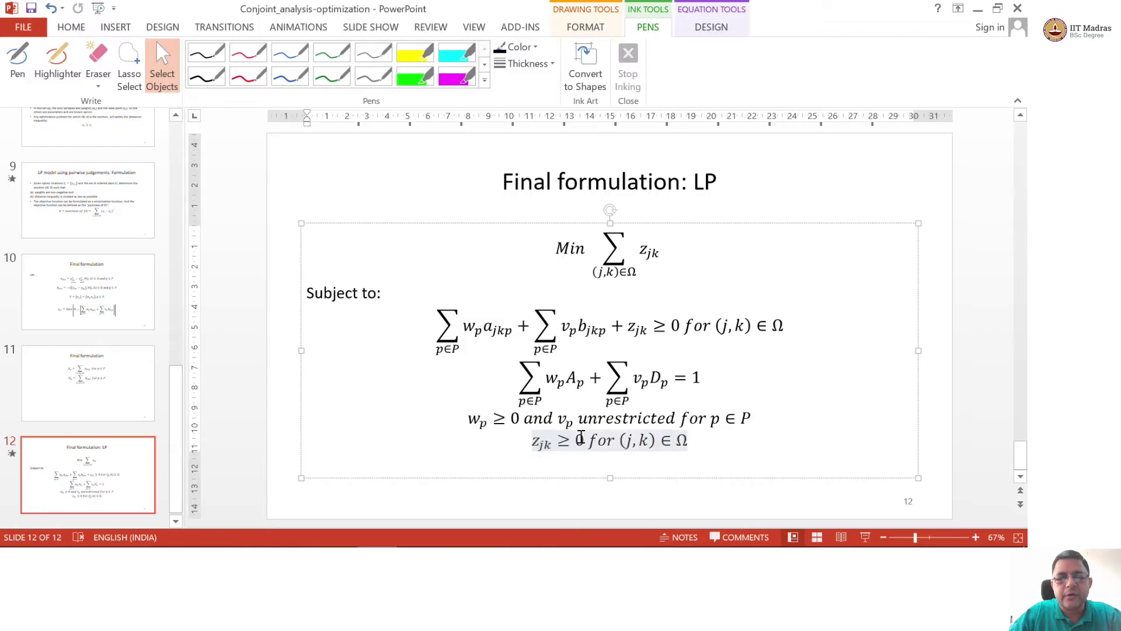
{"action": "left_click", "coordinate": [560, 419]}
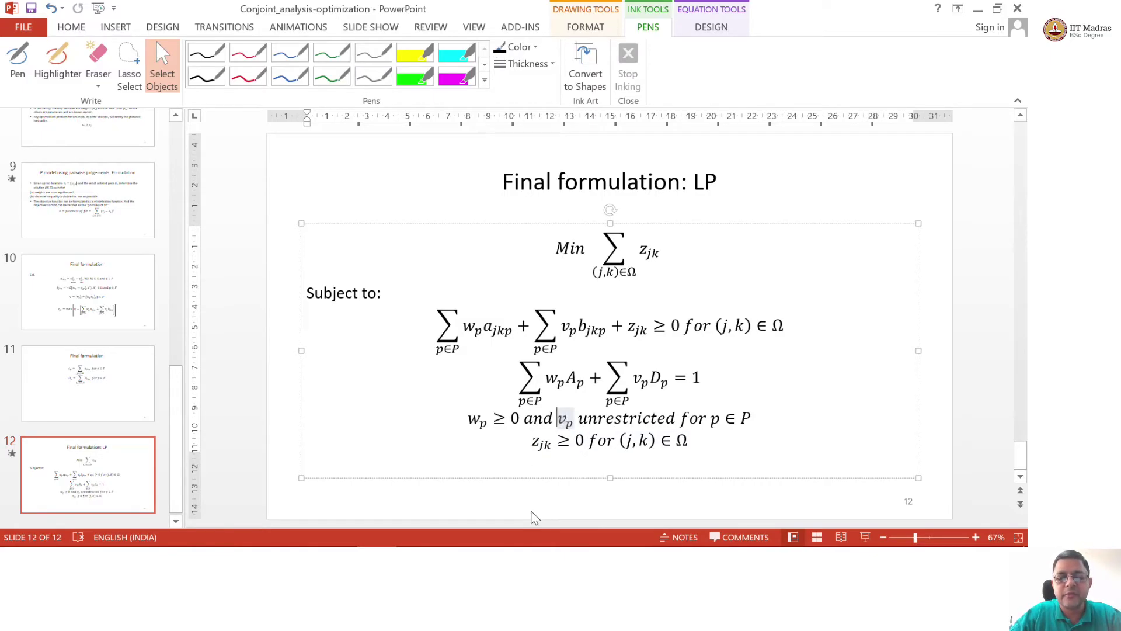
{"action": "key", "text": "alt+Tab"}
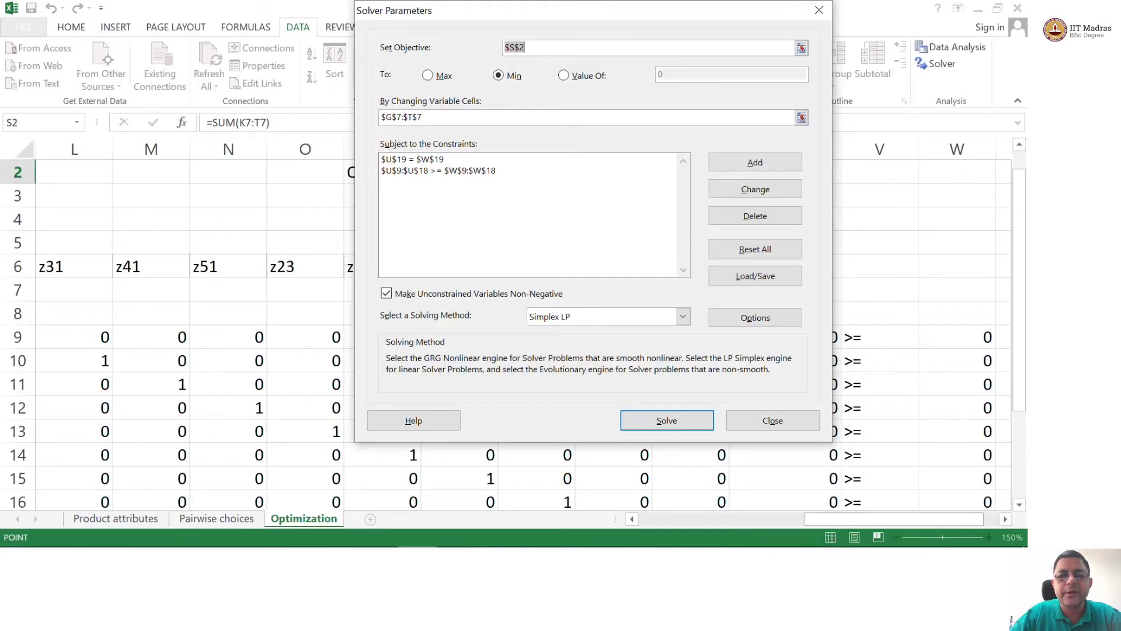
- Add the Solver constraint $G$7:$H$7 >= 0 for the weights w1 and w2
{"action": "left_click", "coordinate": [723, 161]}
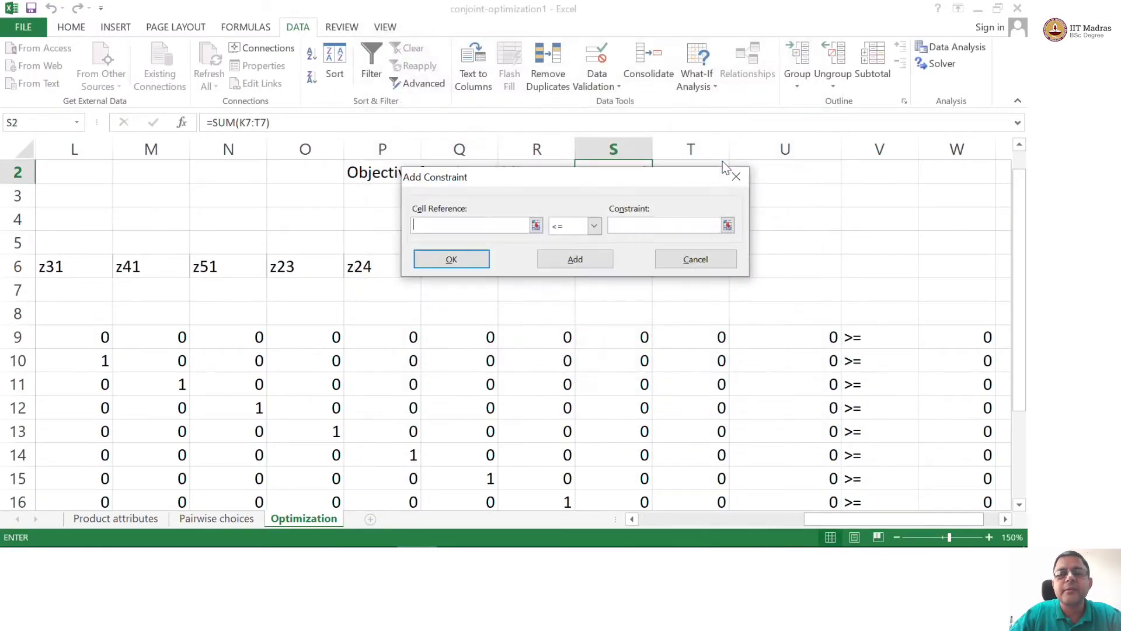
{"action": "left_click_drag", "start_coordinate": [633, 519], "coordinate": [633, 518]}
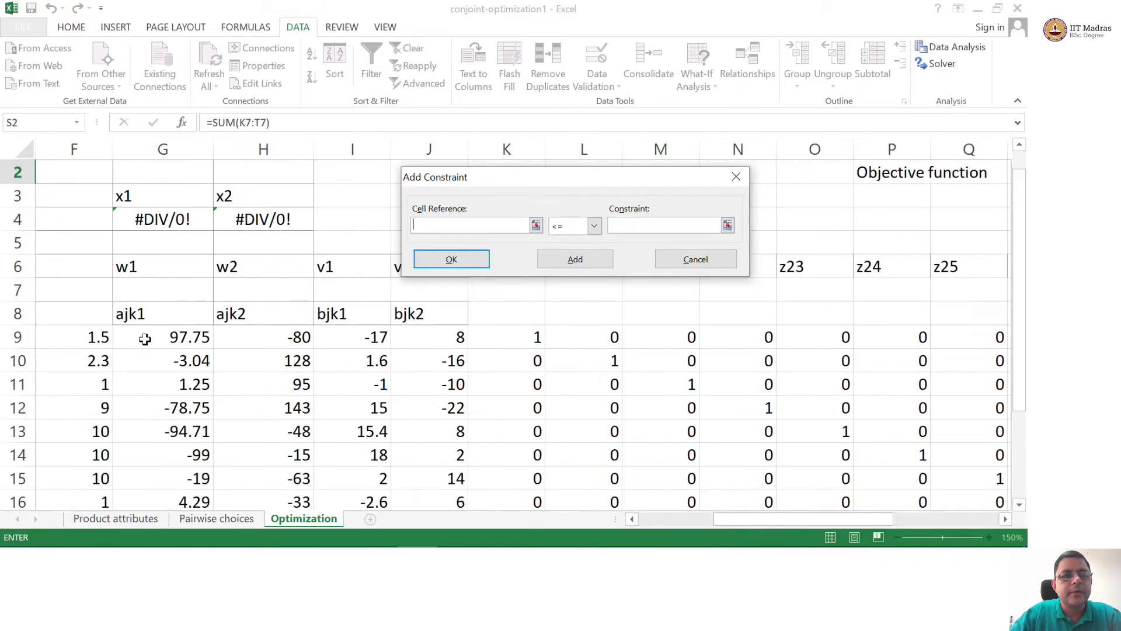
{"action": "left_click_drag", "start_coordinate": [145, 290], "coordinate": [281, 290]}
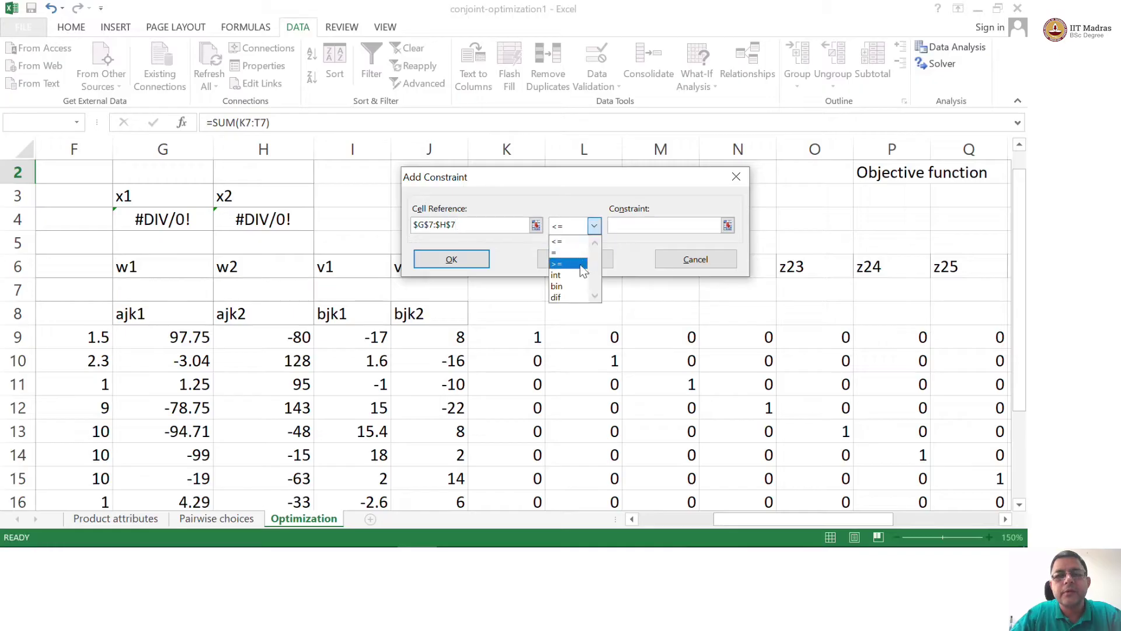
{"action": "left_click", "coordinate": [583, 266]}
{"action": "type", "text": "0"}
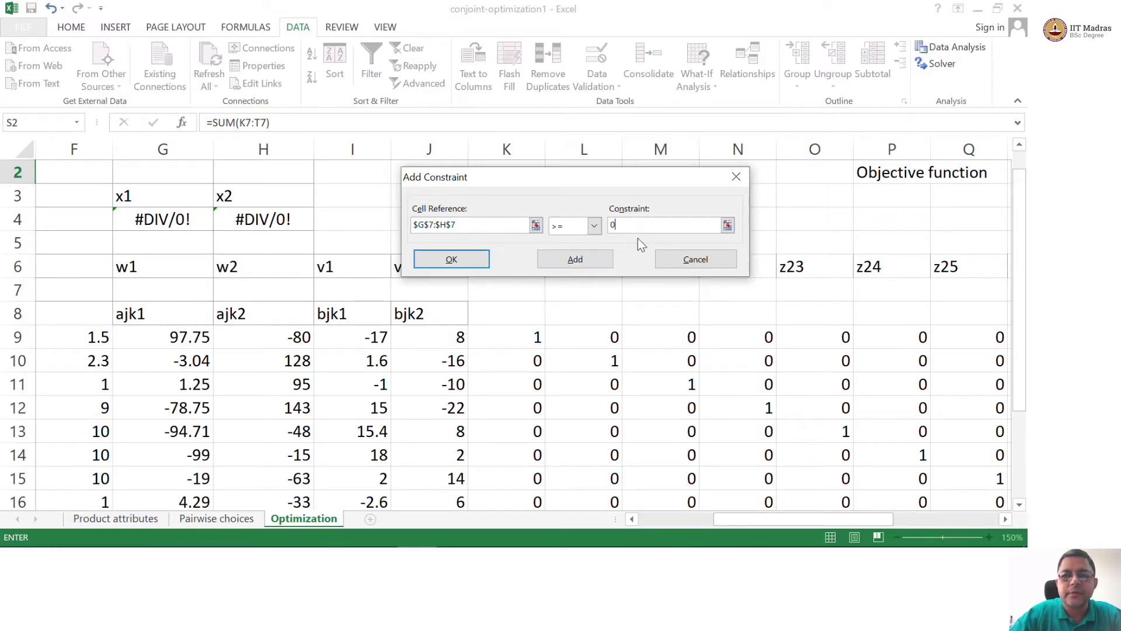
{"action": "left_click", "coordinate": [578, 260]}
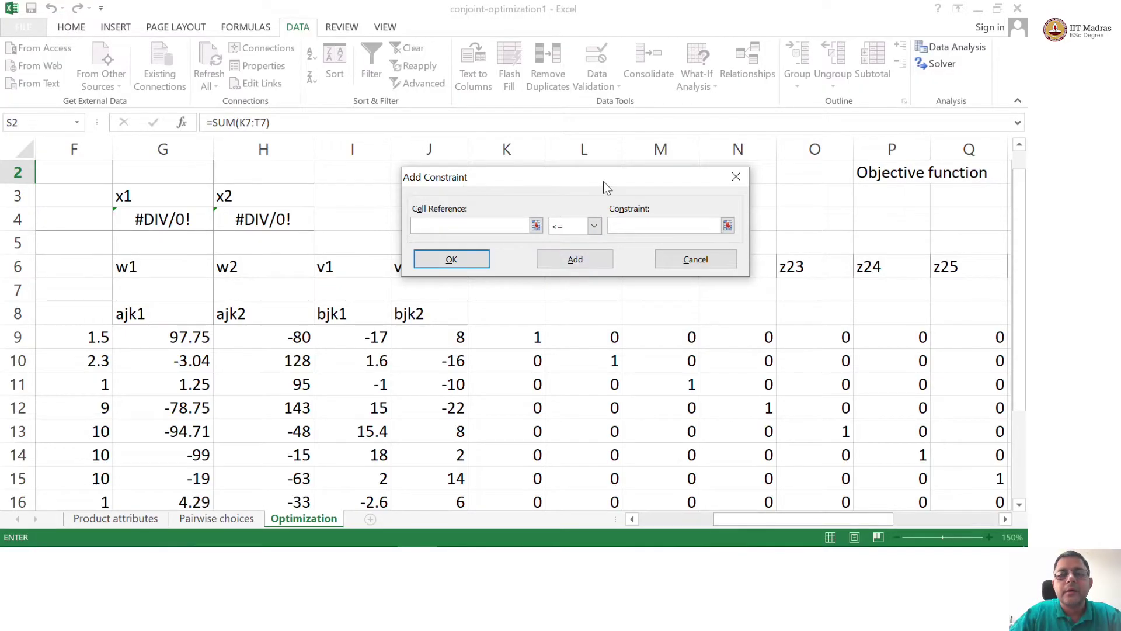
- Add the Solver constraint $K$7:$T$7 >= 0 for the variables z12 to z45, and return to the Solver parameters
{"action": "left_click_drag", "start_coordinate": [604, 181], "coordinate": [462, 354]}
{"action": "left_click", "coordinate": [498, 288]}
{"action": "key", "text": "shift+Right"}
{"action": "key", "text": "shift+Right"}
{"action": "key", "text": "shift+Right"}
{"action": "key", "text": "shift+Right"}
{"action": "key", "text": "shift+Right"}
{"action": "key", "text": "shift+Right"}
{"action": "key", "text": "shift+Right"}
{"action": "key", "text": "shift+Right"}
{"action": "key", "text": "shift+Right"}
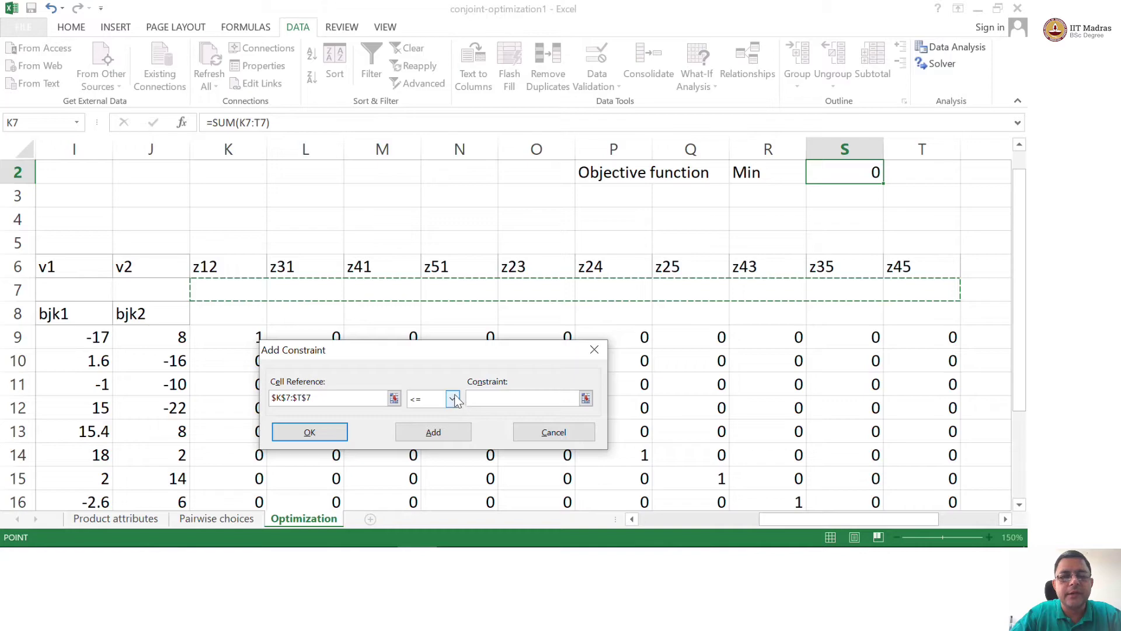
{"action": "left_click", "coordinate": [452, 398]}
{"action": "left_click", "coordinate": [441, 436]}
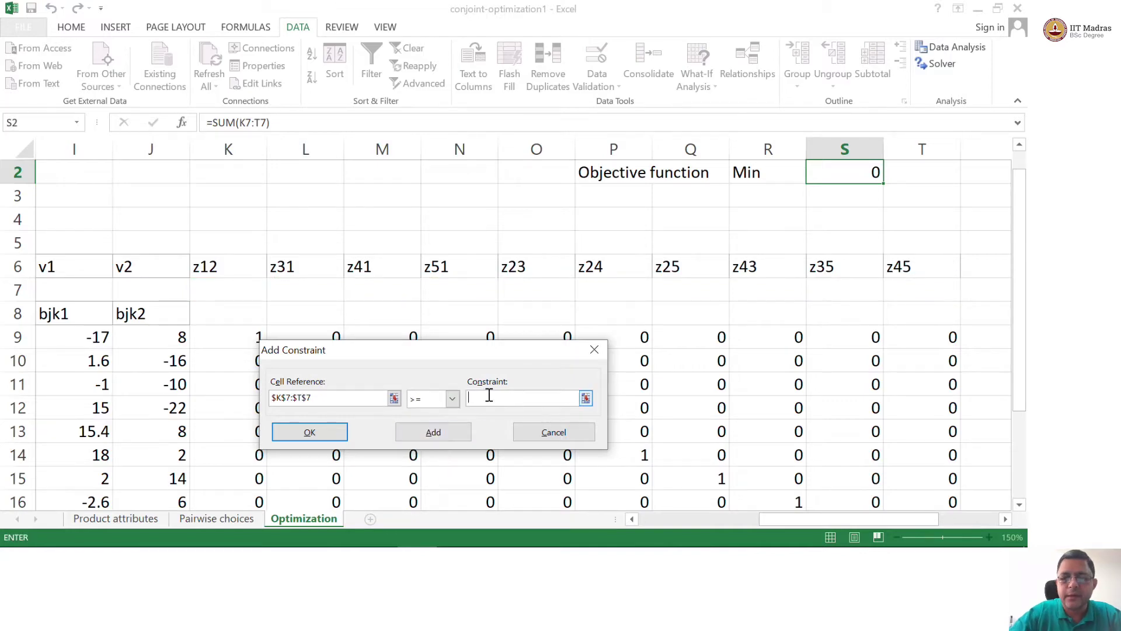
{"action": "type", "text": "0"}
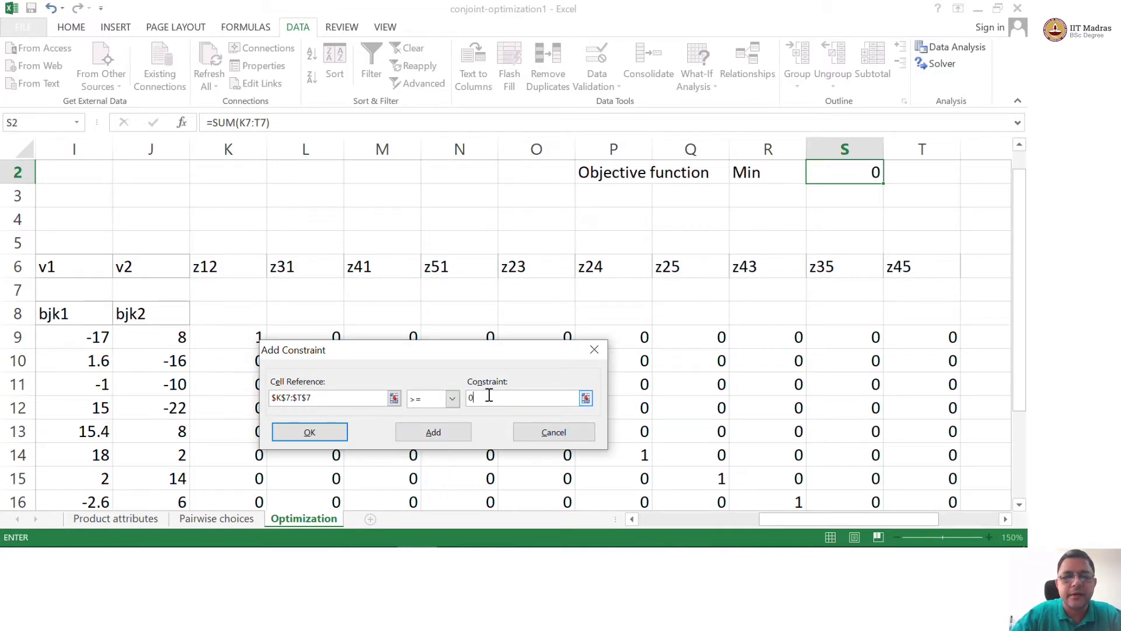
{"action": "left_click", "coordinate": [328, 432]}
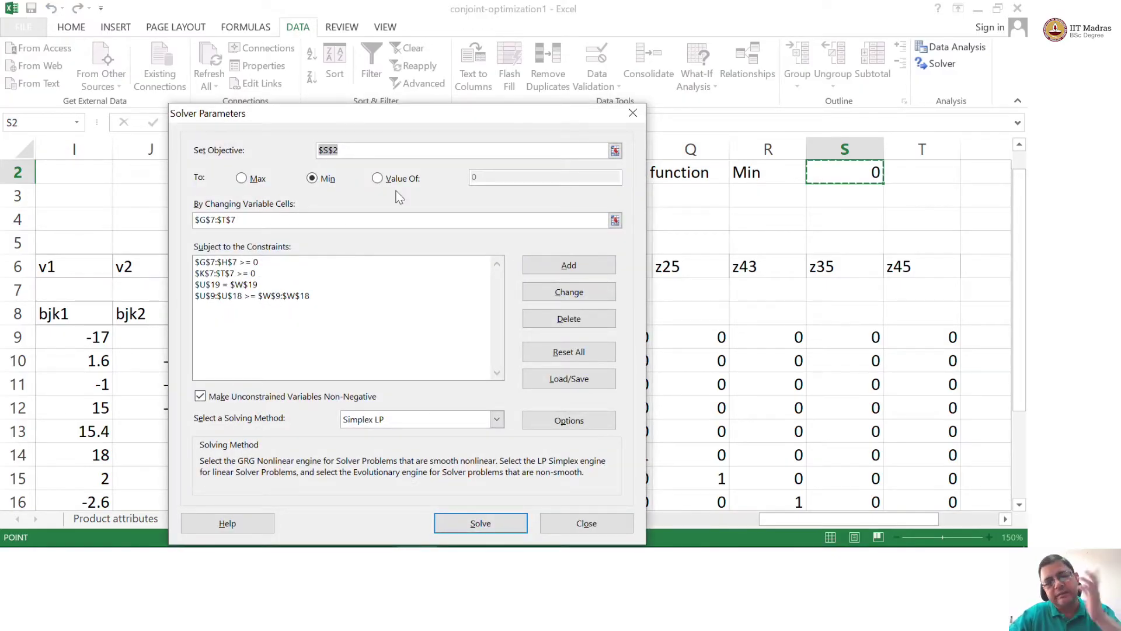
- Turn off Make Unconstrained Variables Non-Negative, and solve the model with Simplex LP, keeping the Solver solution
{"action": "left_click", "coordinate": [200, 397]}
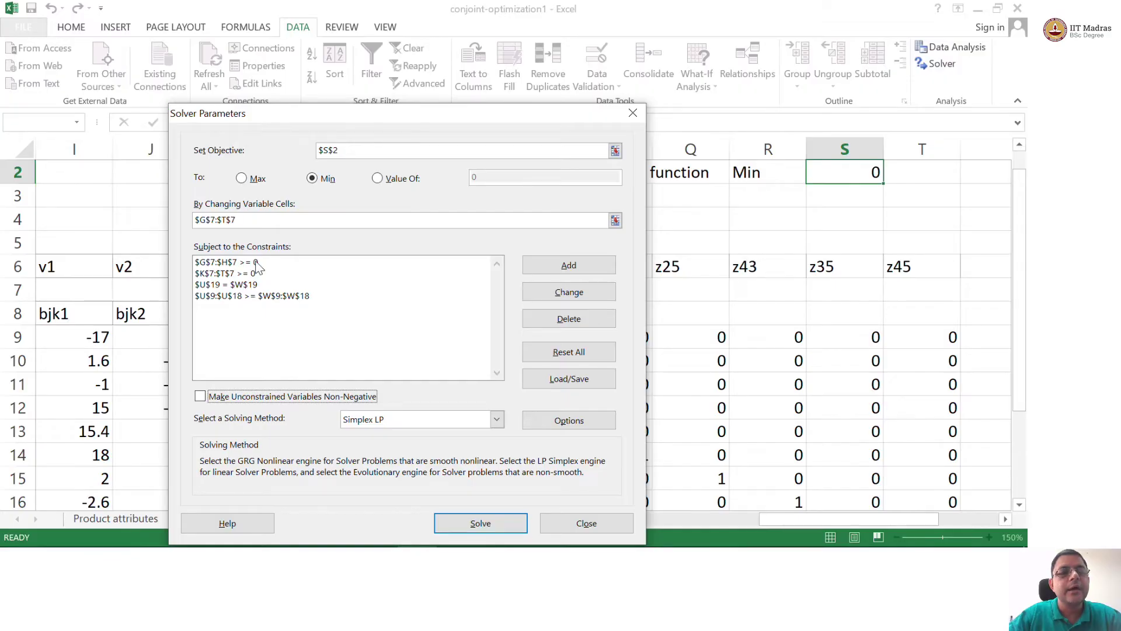
{"action": "left_click", "coordinate": [247, 275]}
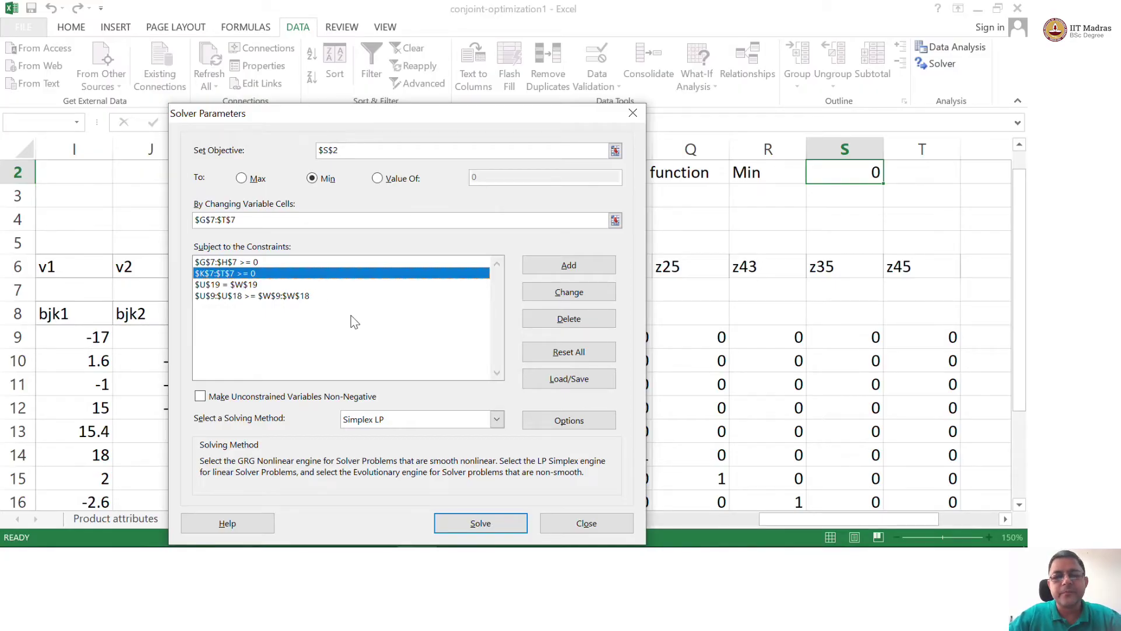
{"action": "left_click", "coordinate": [482, 523]}
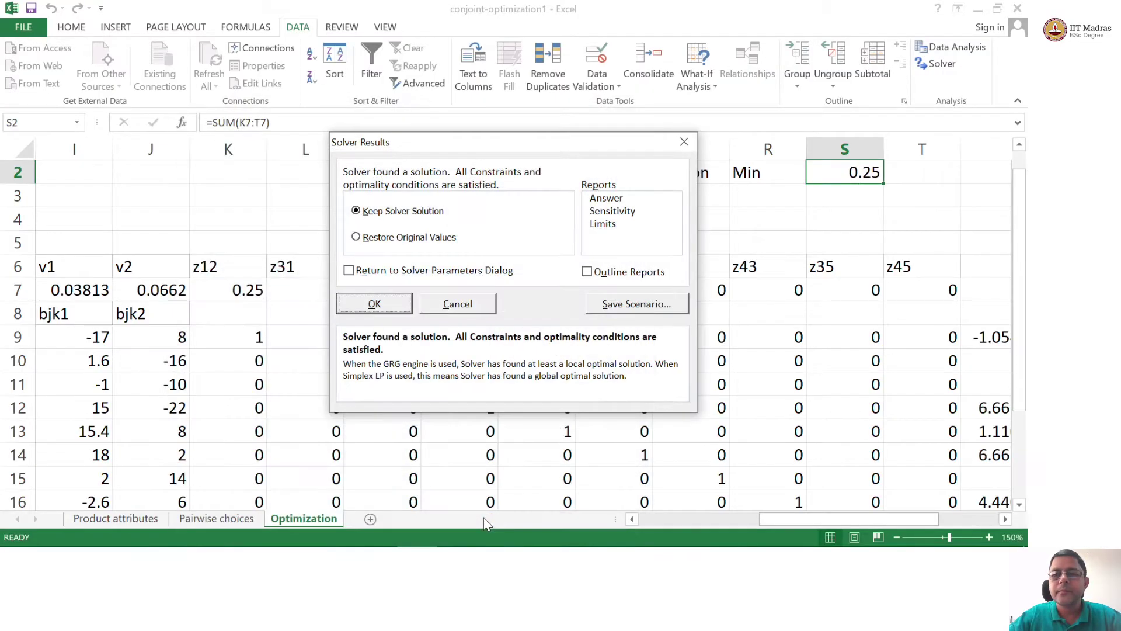
{"action": "left_click", "coordinate": [378, 305]}
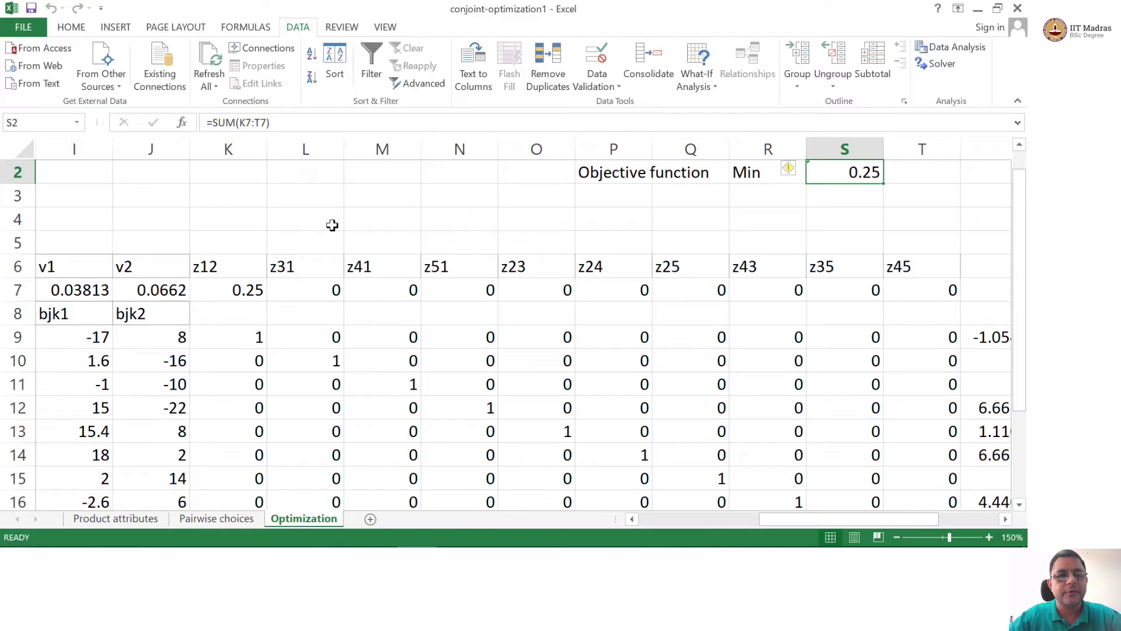
- Examine the solved x1 and x2 values and the decision variables w1 to z45 in row 7
{"action": "left_click", "coordinate": [332, 225]}
{"action": "key", "text": "Left"}
{"action": "key", "text": "Left"}
{"action": "key", "text": "Left"}
{"action": "key", "text": "Left"}
{"action": "key", "text": "Left"}
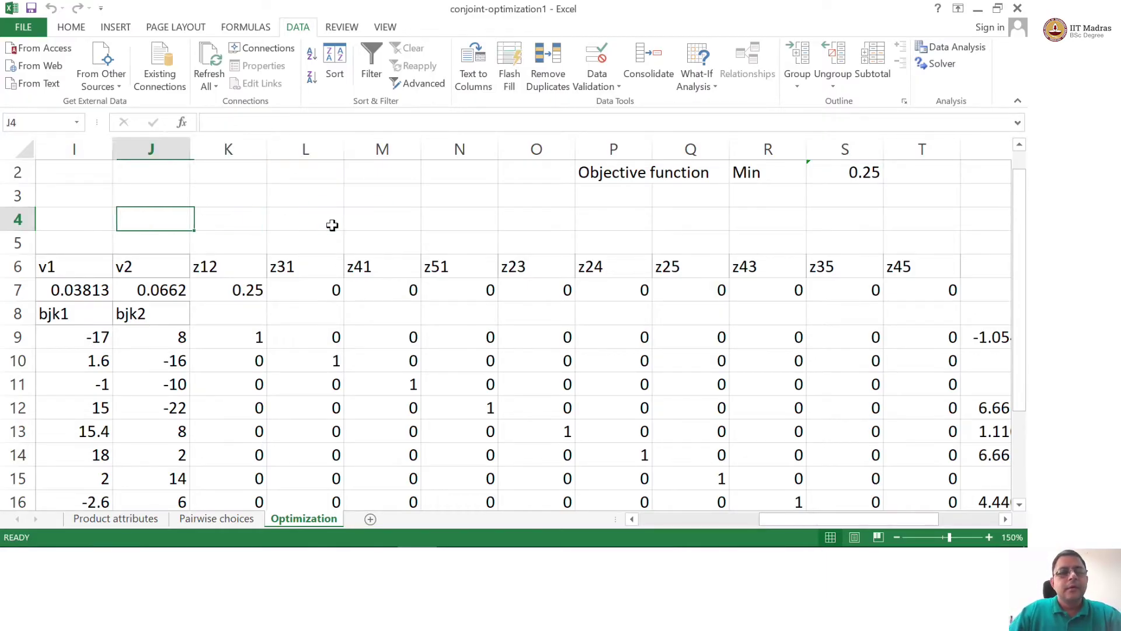
{"action": "key", "text": "Down"}
{"action": "key", "text": "Down"}
{"action": "key", "text": "Down"}
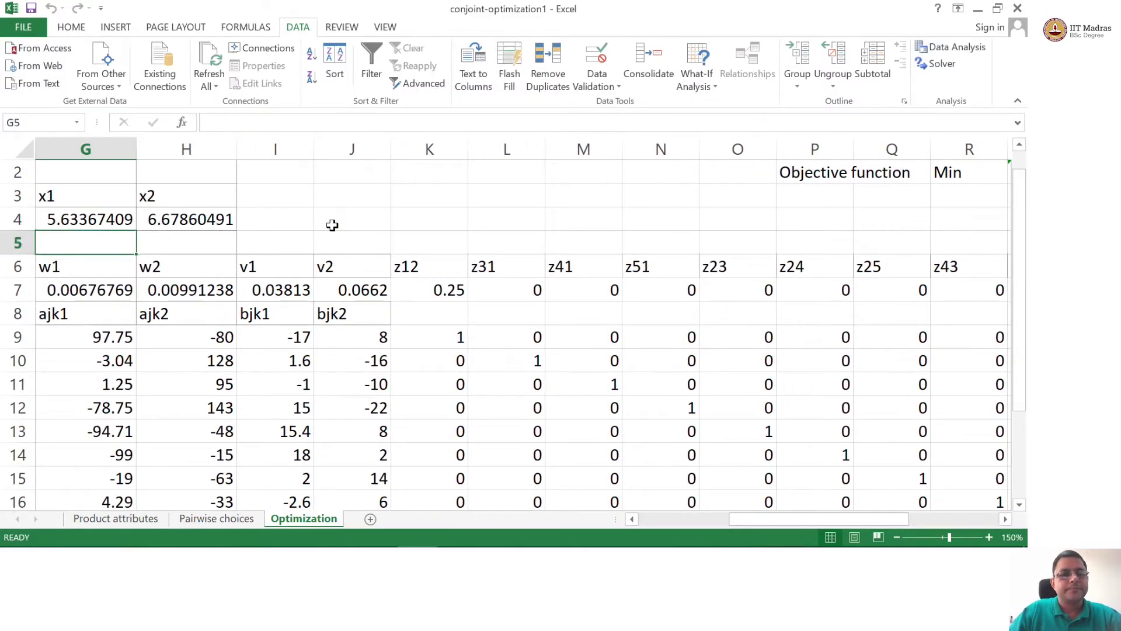
{"action": "key", "text": "Right"}
{"action": "key", "text": "Right"}
{"action": "key", "text": "Right"}
{"action": "key", "text": "Right"}
{"action": "key", "text": "Right"}
{"action": "key", "text": "Right"}
{"action": "key", "text": "Right"}
{"action": "key", "text": "Right"}
{"action": "key", "text": "Right"}
{"action": "key", "text": "Right"}
{"action": "key", "text": "Right"}
{"action": "key", "text": "Right"}
{"action": "key", "text": "Right"}
{"action": "key", "text": "Right"}
{"action": "key", "text": "Right"}
{"action": "key", "text": "Right"}
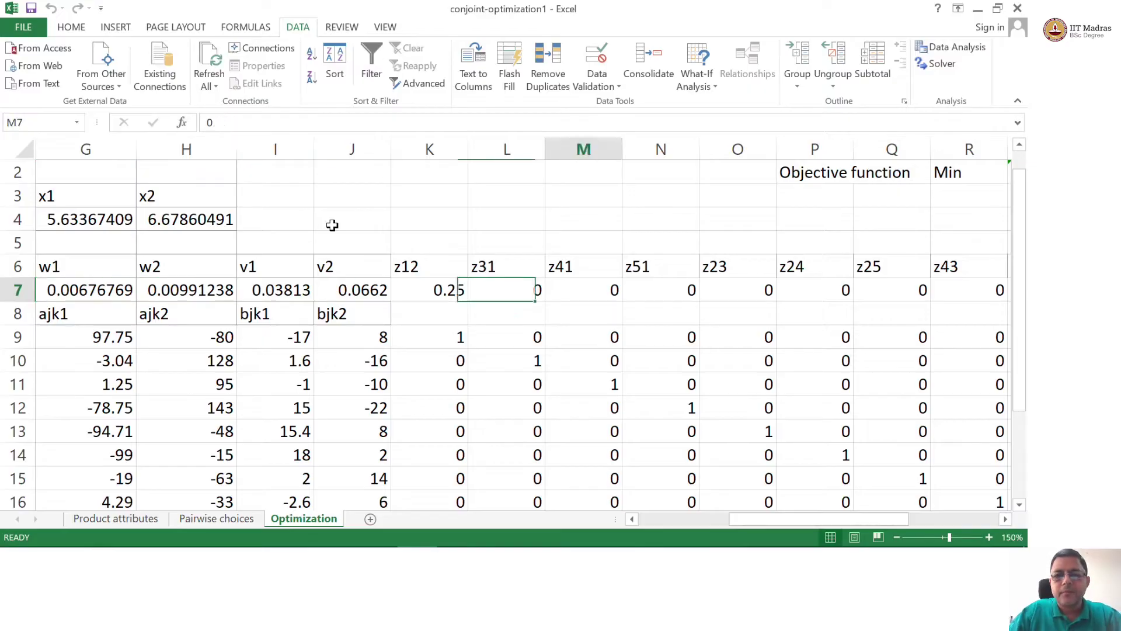
- Examine the constraint values in U9:U19 against their right-hand sides in column W
{"action": "key", "text": "Down"}
{"action": "key", "text": "Down"}
{"action": "key", "text": "Down"}
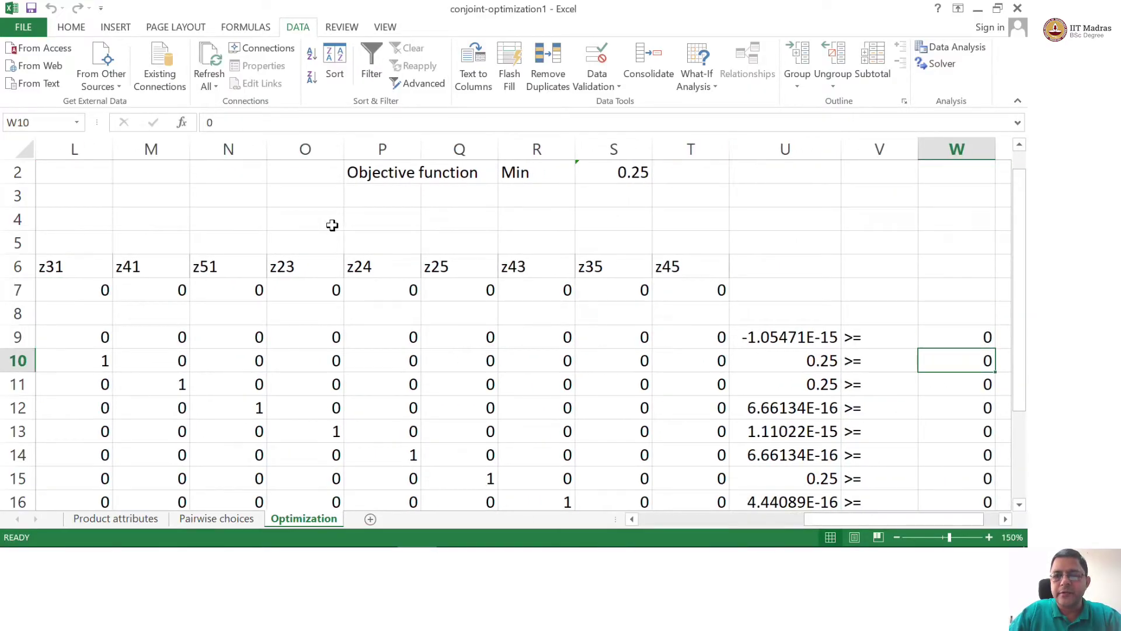
{"action": "key", "text": "Up"}
{"action": "key", "text": "Left"}
{"action": "key", "text": "Left"}
{"action": "key", "text": "Down"}
{"action": "key", "text": "Down"}
{"action": "key", "text": "Down"}
{"action": "key", "text": "Down"}
{"action": "key", "text": "Down"}
{"action": "key", "text": "Down"}
{"action": "key", "text": "Down"}
{"action": "key", "text": "Down"}
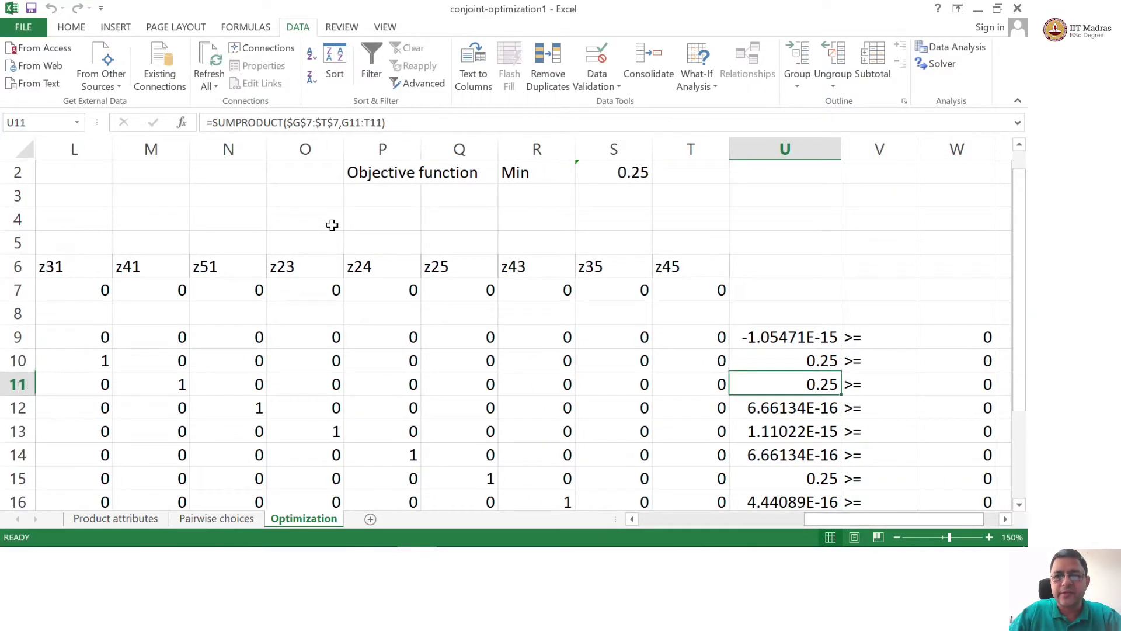
{"action": "key", "text": "Down"}
{"action": "key", "text": "Down"}
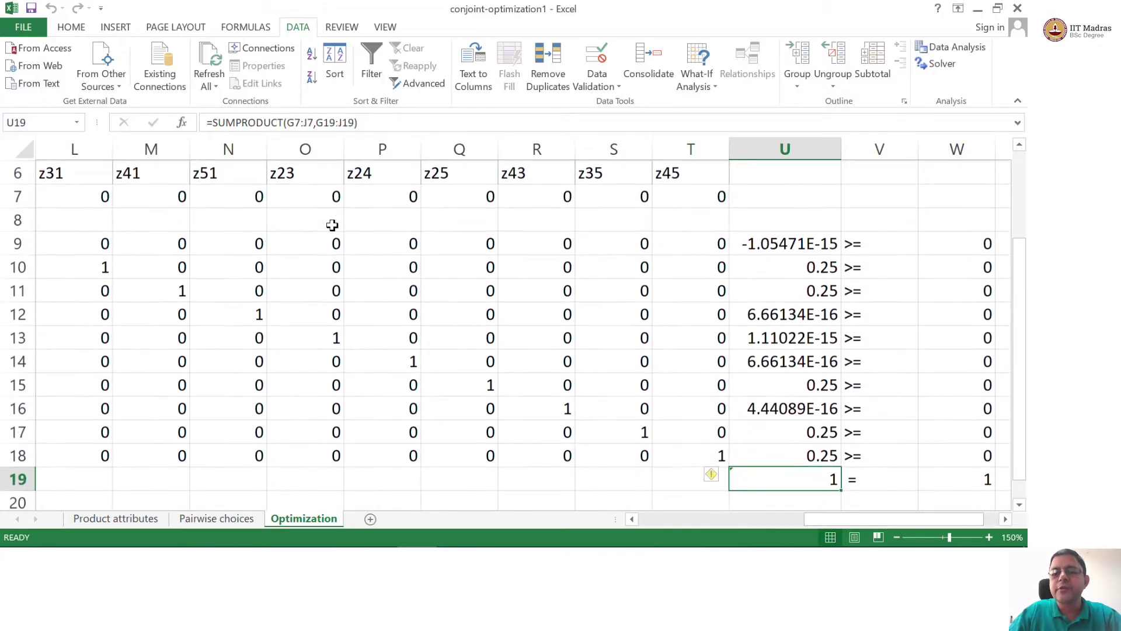
- Examine the minimised objective function value in row 2, above the decision variables
{"action": "key", "text": "Up"}
{"action": "key", "text": "Up"}
{"action": "key", "text": "Up"}
{"action": "key", "text": "Up"}
{"action": "key", "text": "Up"}
{"action": "key", "text": "Up"}
{"action": "key", "text": "Up"}
{"action": "key", "text": "Up"}
{"action": "key", "text": "Up"}
{"action": "key", "text": "Up"}
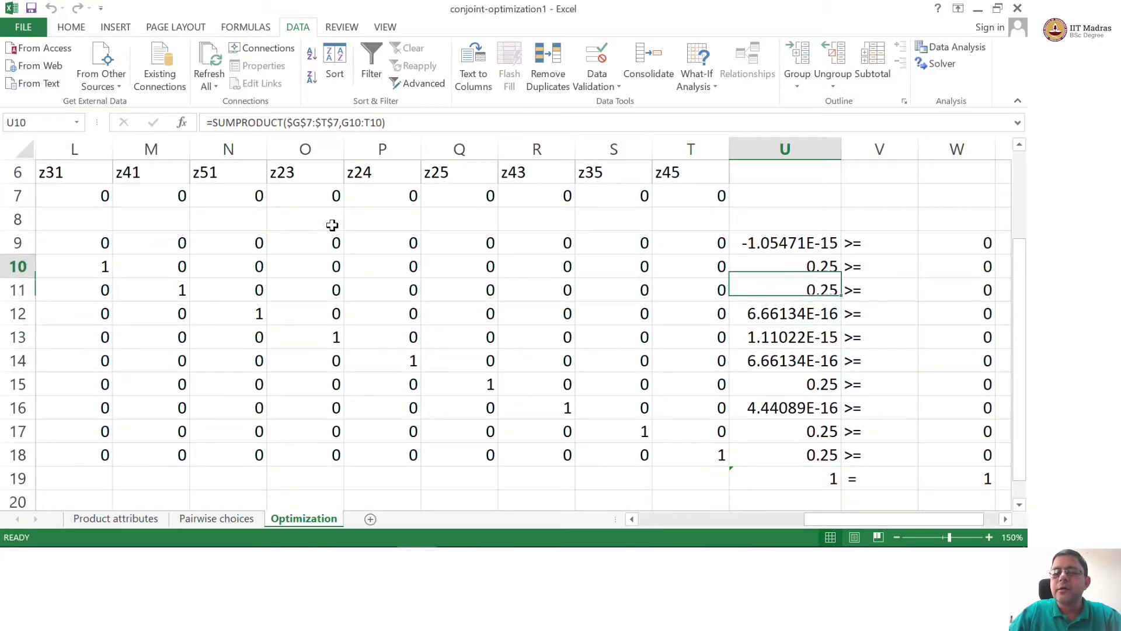
{"action": "key", "text": "Up"}
{"action": "key", "text": "Up"}
{"action": "key", "text": "Up"}
{"action": "key", "text": "Up"}
{"action": "key", "text": "Up"}
{"action": "key", "text": "Up"}
{"action": "key", "text": "Up"}
{"action": "key", "text": "Up"}
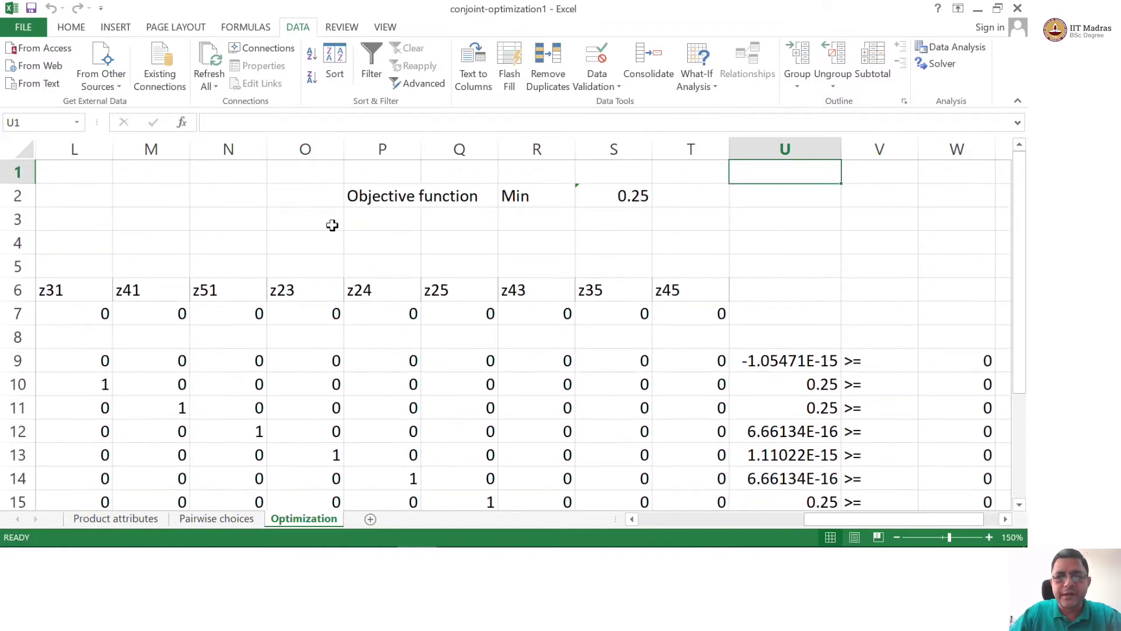
{"action": "key", "text": "Down"}
{"action": "key", "text": "Left"}
{"action": "key", "text": "Left"}
{"action": "key", "text": "Left"}
{"action": "key", "text": "Left"}
{"action": "key", "text": "Left"}
{"action": "key", "text": "Left"}
{"action": "key", "text": "Left"}
{"action": "key", "text": "Left"}
- Examine the solved weights w1 and w2 in G7:H7, and select their labels in G6:H6
{"action": "key", "text": "Down"}
{"action": "key", "text": "Down"}
{"action": "key", "text": "Down"}
{"action": "key", "text": "Down"}
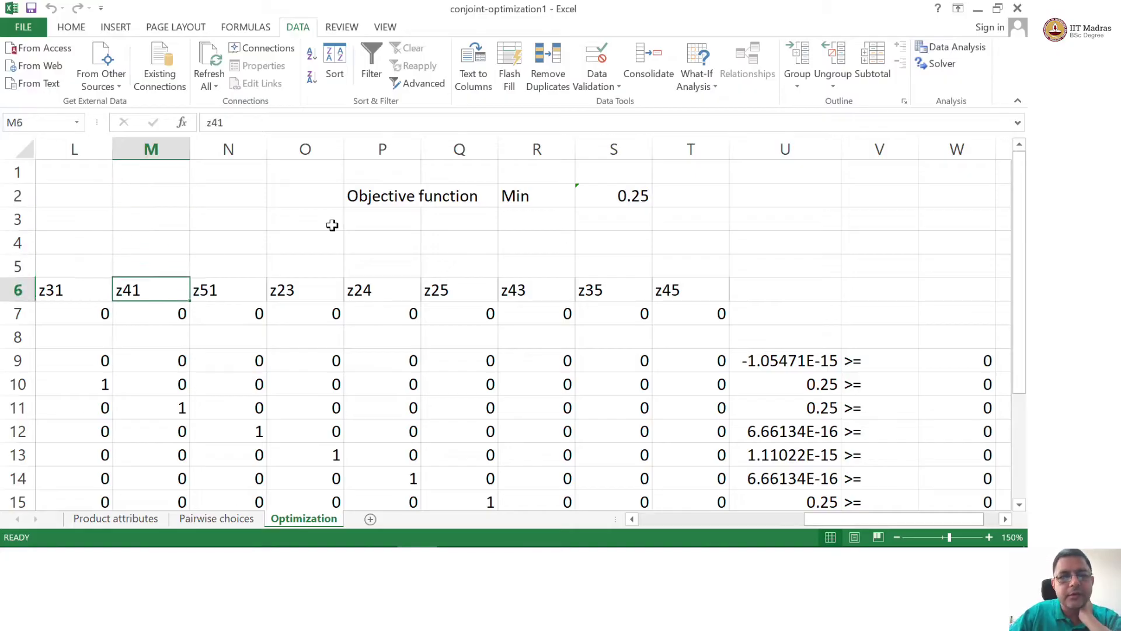
{"action": "key", "text": "Down"}
{"action": "key", "text": "Left"}
{"action": "key", "text": "Left"}
{"action": "key", "text": "Left"}
{"action": "key", "text": "Left"}
{"action": "key", "text": "Left"}
{"action": "key", "text": "Left"}
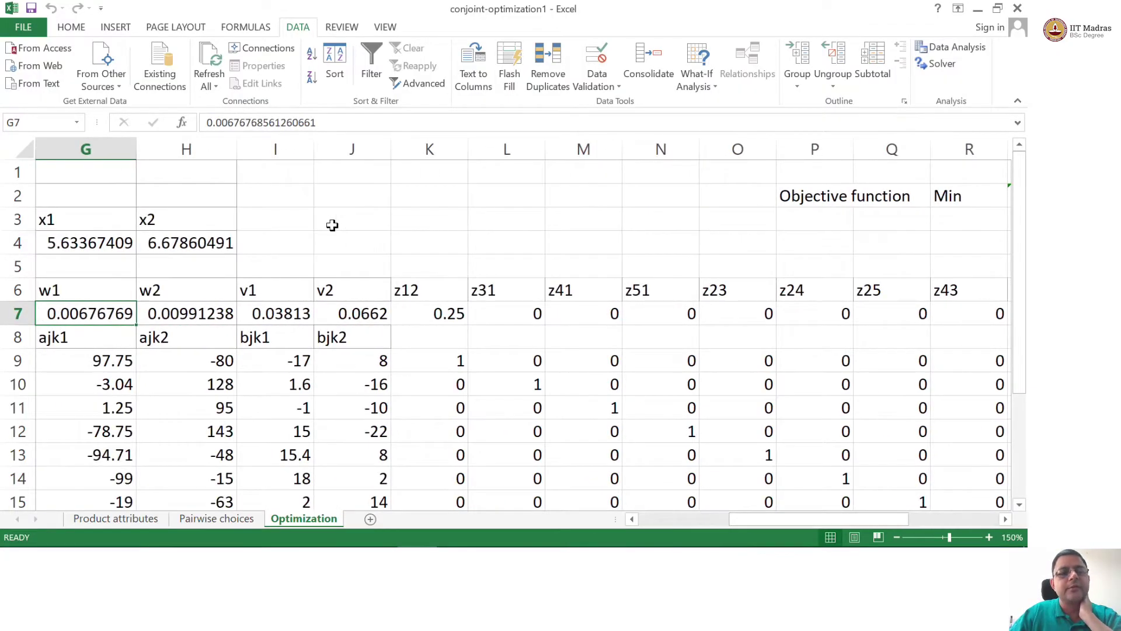
{"action": "key", "text": "Left"}
{"action": "key", "text": "Left"}
{"action": "key", "text": "Right"}
{"action": "key", "text": "Right"}
{"action": "key", "text": "Up"}
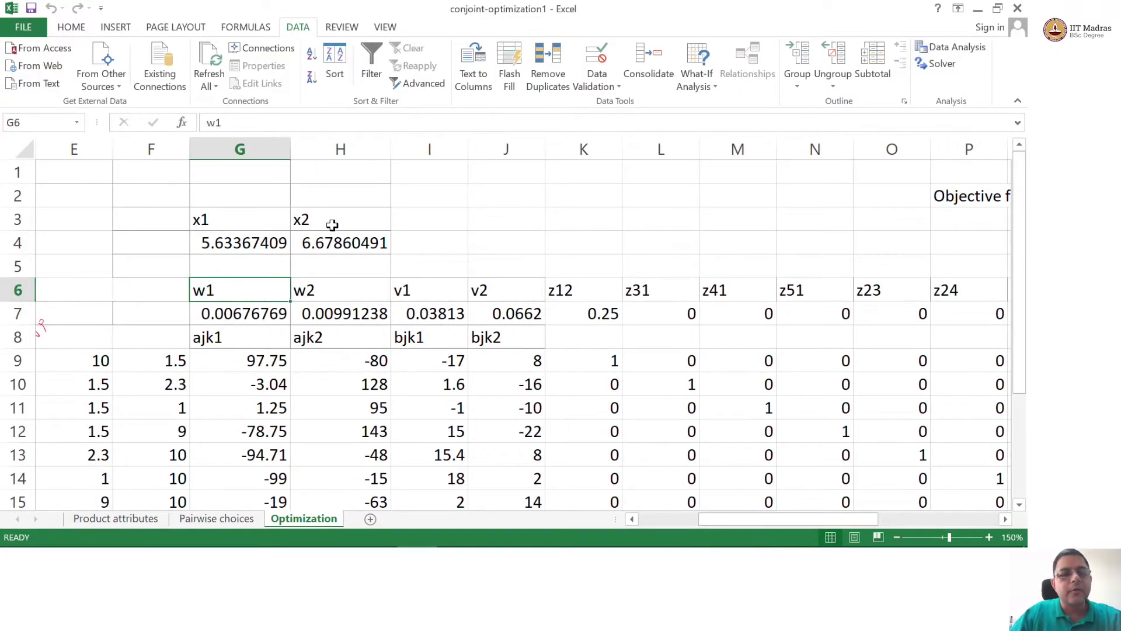
{"action": "key", "text": "shift+Right"}
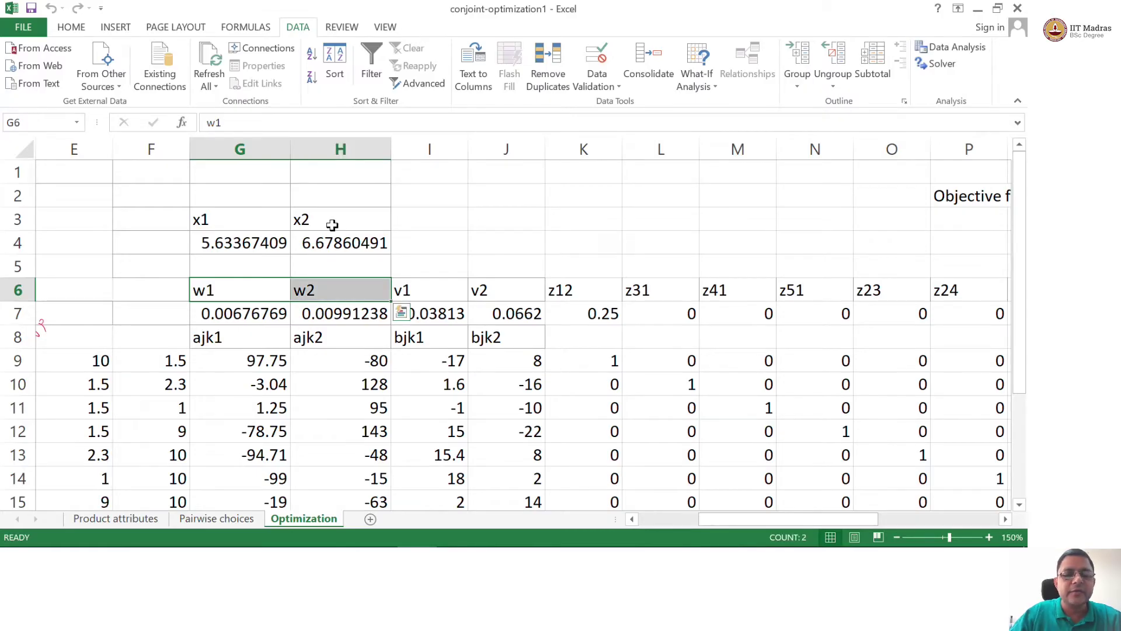
- Review the Attribute 1 and Attribute 2 values of the five products in B1:C6
{"action": "left_click", "coordinate": [500, 228]}
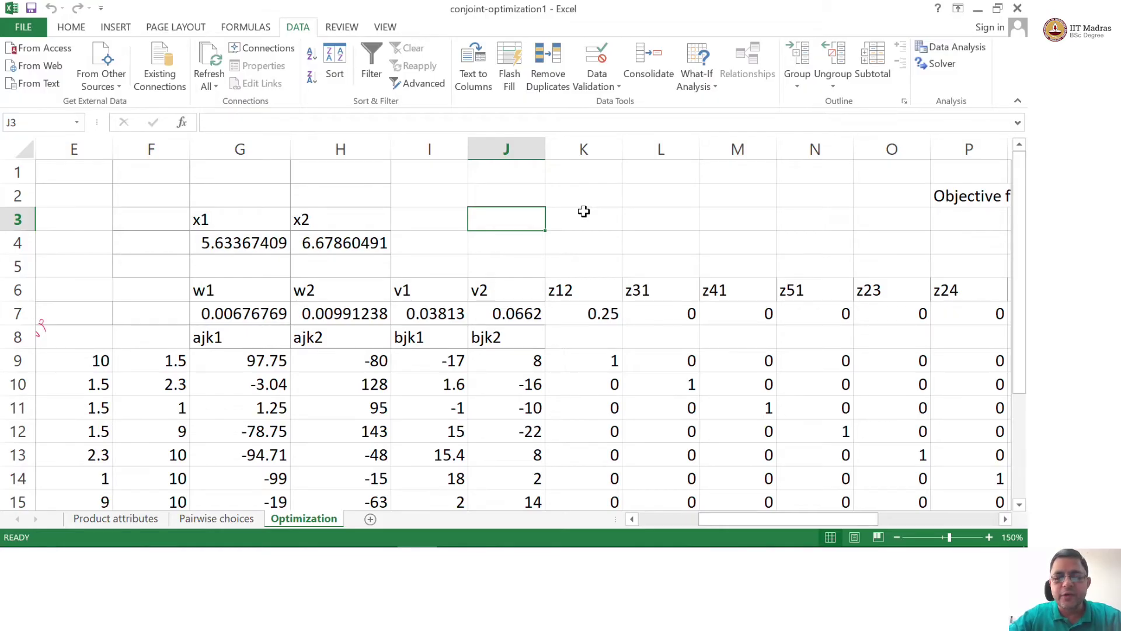
{"action": "key", "text": "Left"}
{"action": "key", "text": "Left"}
{"action": "key", "text": "Home"}
{"action": "key", "text": "Up"}
{"action": "key", "text": "Up"}
{"action": "key", "text": "Right"}
{"action": "key", "text": "Right"}
{"action": "key", "text": "Down"}
{"action": "key", "text": "Down"}
{"action": "key", "text": "Down"}
{"action": "key", "text": "Down"}
{"action": "key", "text": "Down"}
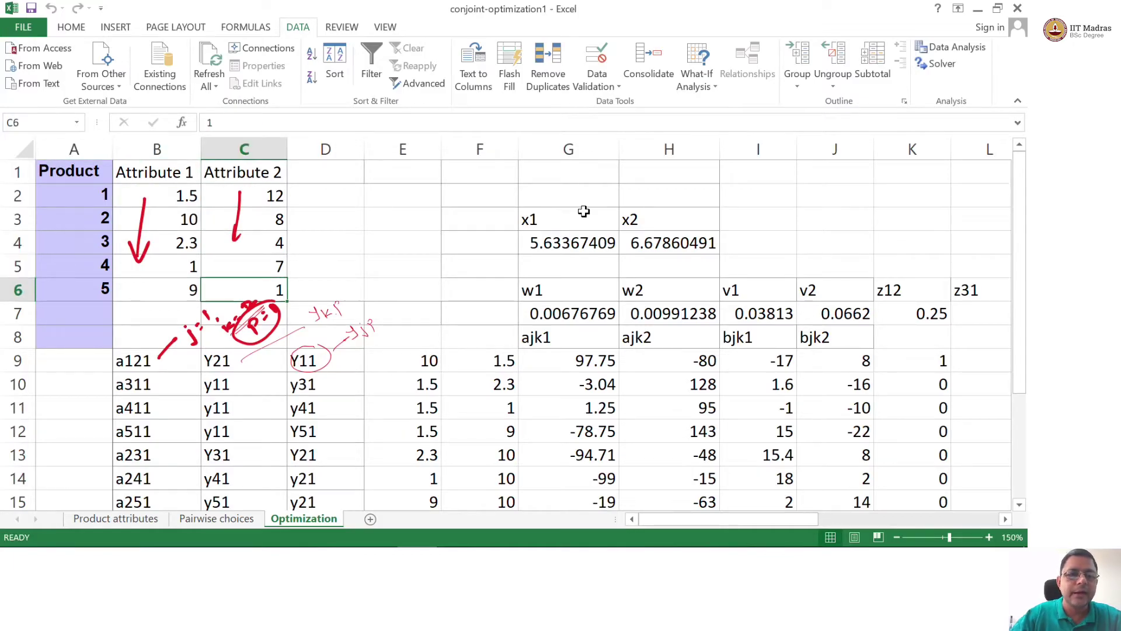
- Review the Product attributes and Pairwise choices sheets, and return to the Optimization sheet
{"action": "left_click", "coordinate": [139, 517]}
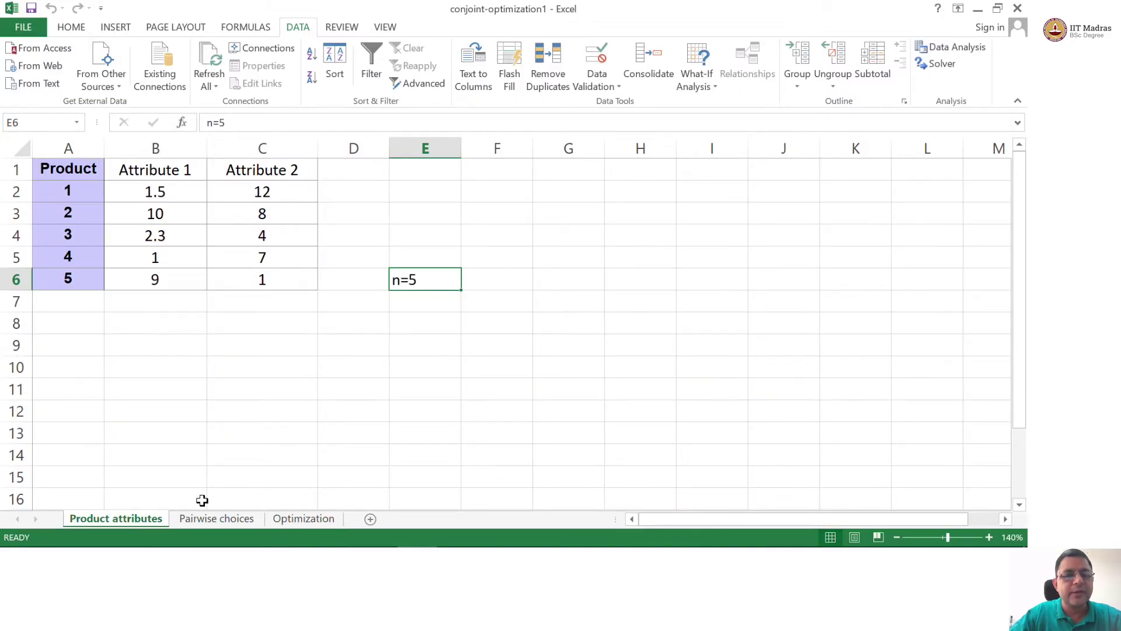
{"action": "left_click", "coordinate": [199, 520]}
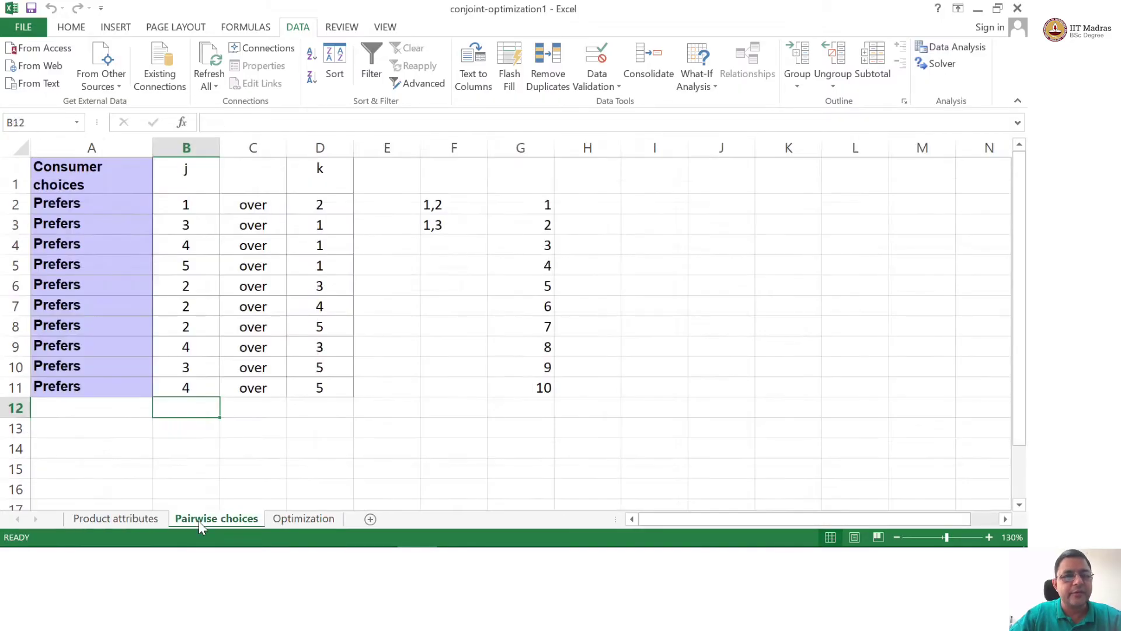
{"action": "left_click", "coordinate": [185, 216]}
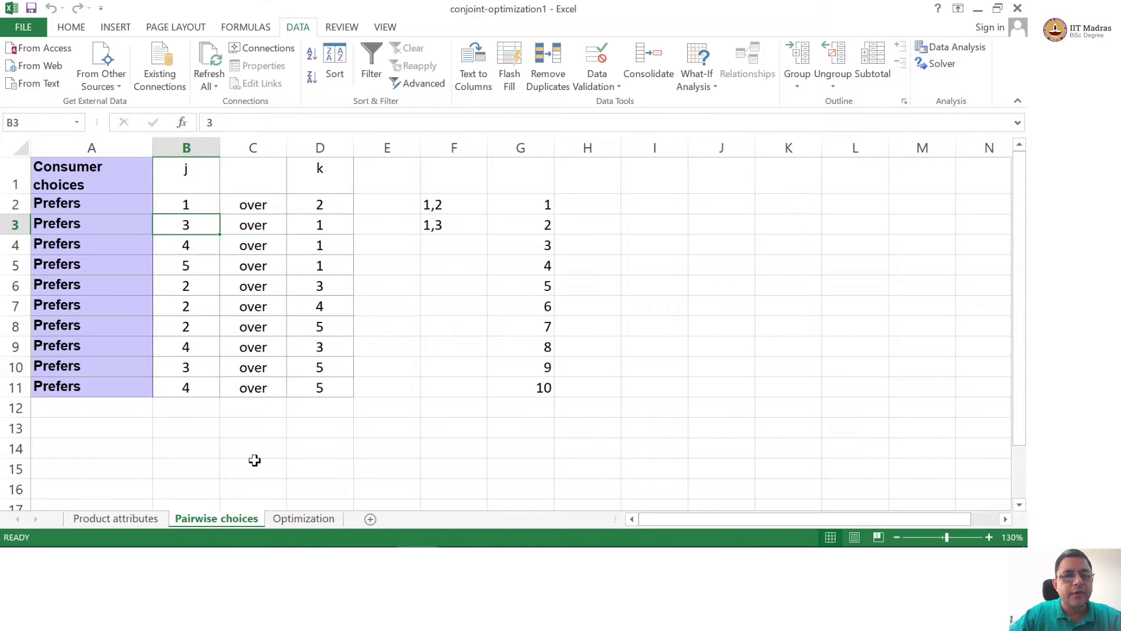
{"action": "left_click", "coordinate": [287, 520]}
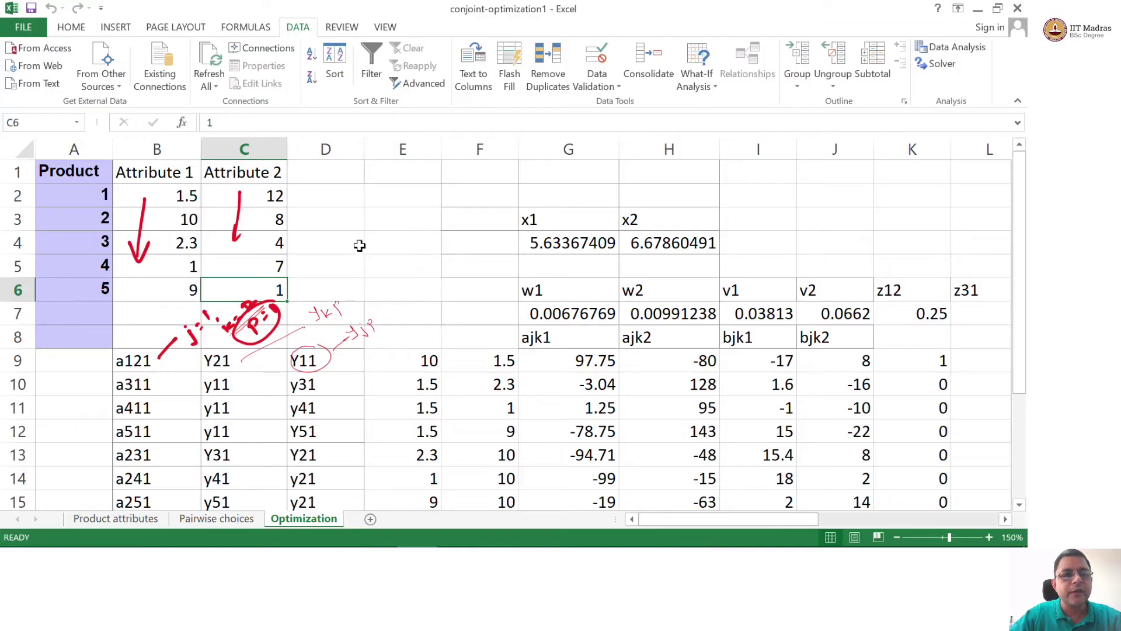
- Compare the Attribute 1 weight w1 in G7 with the Attribute 2 weight w2 in H7
{"action": "left_click", "coordinate": [175, 173]}
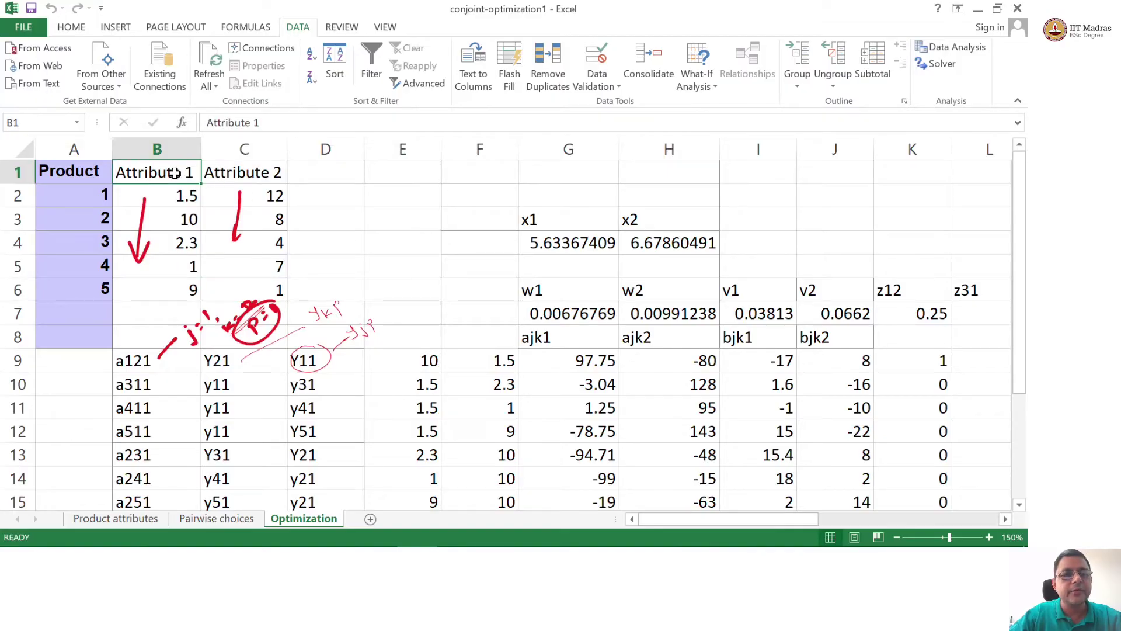
{"action": "left_click", "coordinate": [543, 312]}
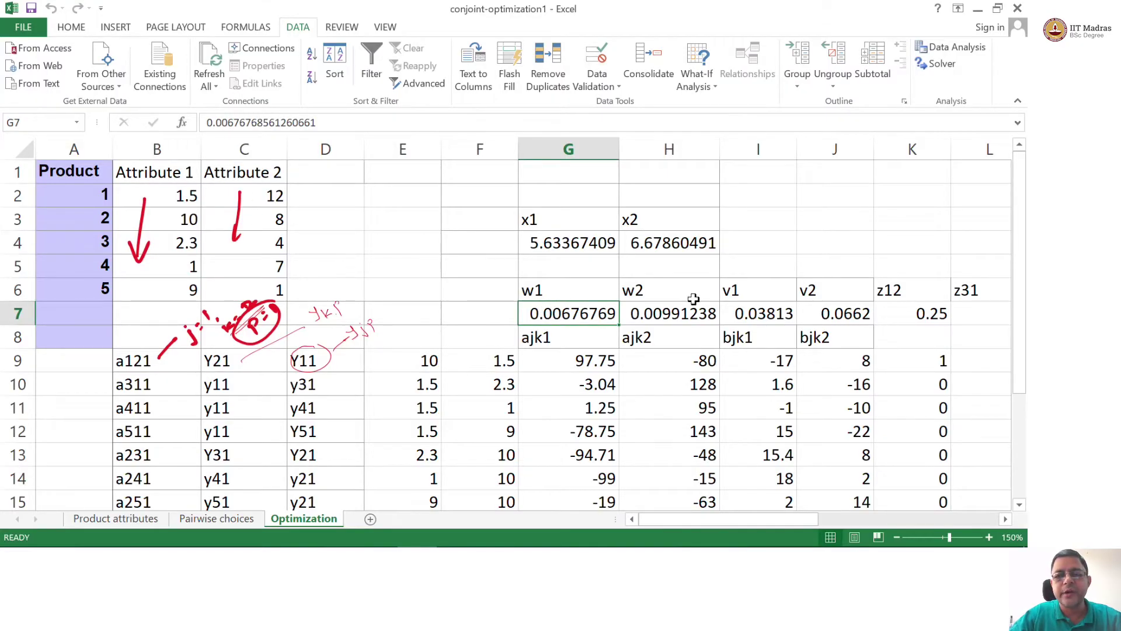
{"action": "left_click", "coordinate": [687, 313]}
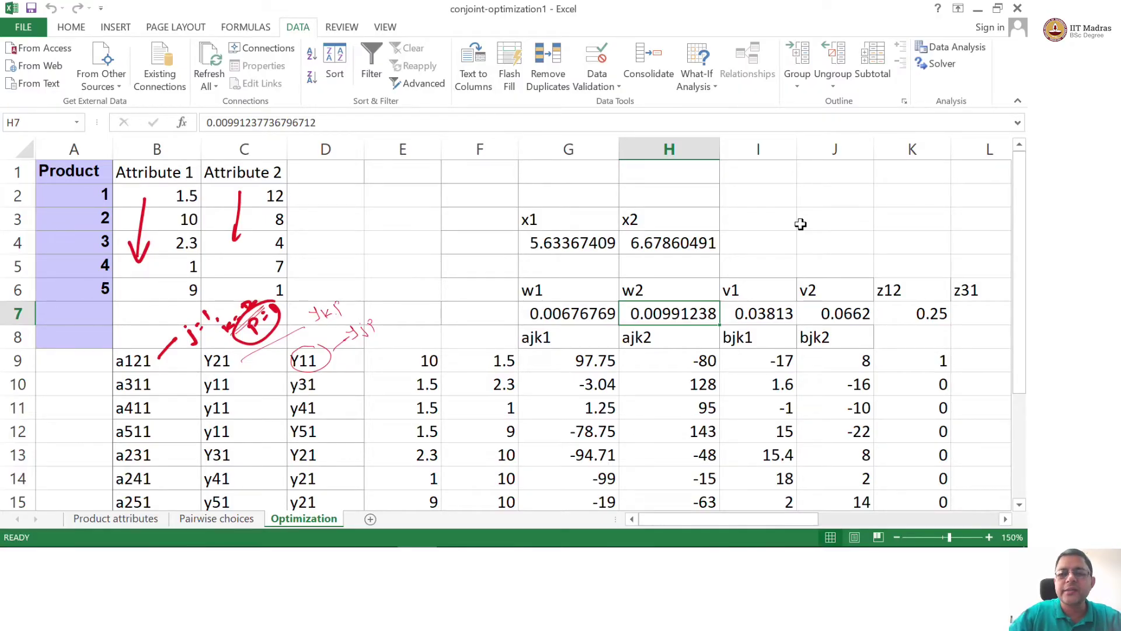
- Calculate the ratio of w2 to w1 in J3 with =H7/G7, and clear the cell after reading it
{"action": "left_click", "coordinate": [819, 223]}
{"action": "type", "text": "="}
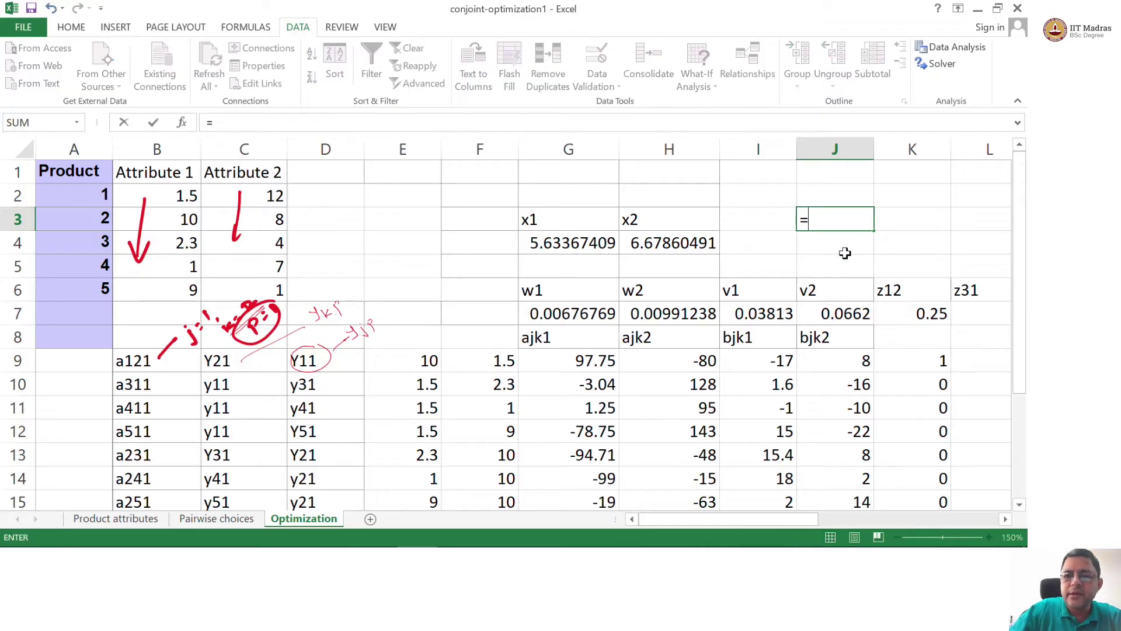
{"action": "left_click", "coordinate": [664, 315]}
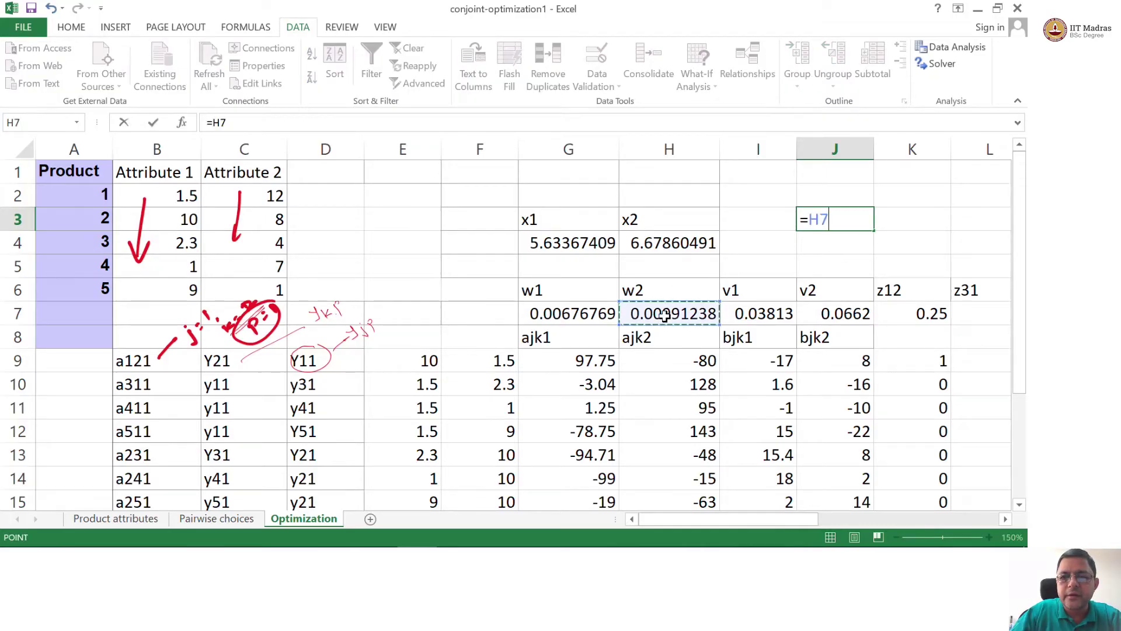
{"action": "type", "text": "/"}
{"action": "left_click", "coordinate": [578, 315]}
{"action": "key", "text": "Return"}
{"action": "key", "text": "Up"}
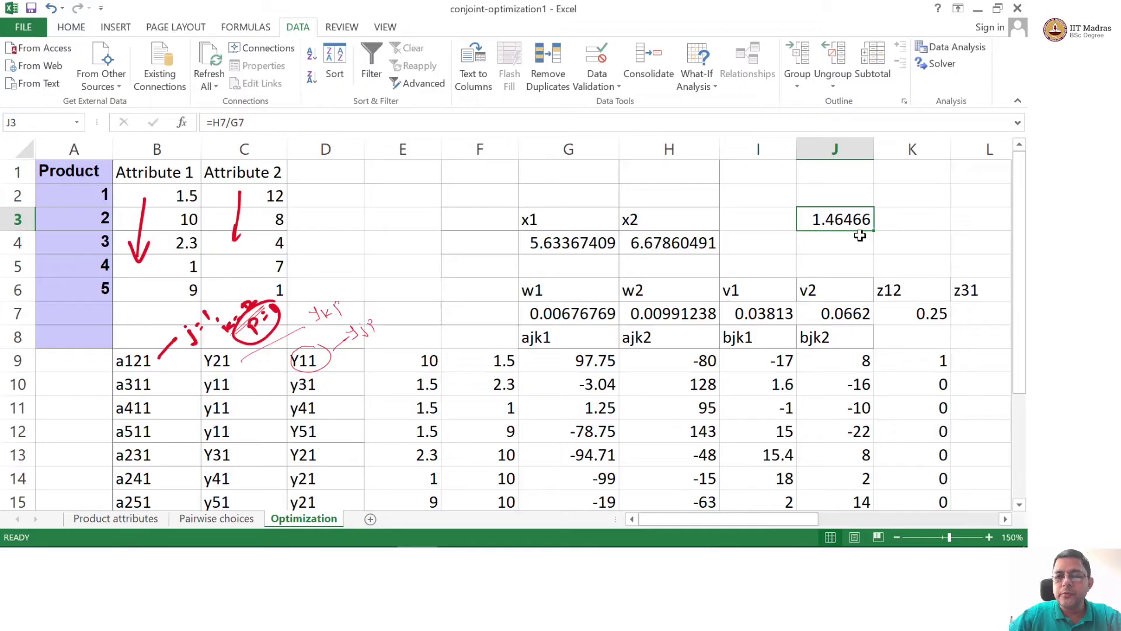
{"action": "key", "text": "Delete"}
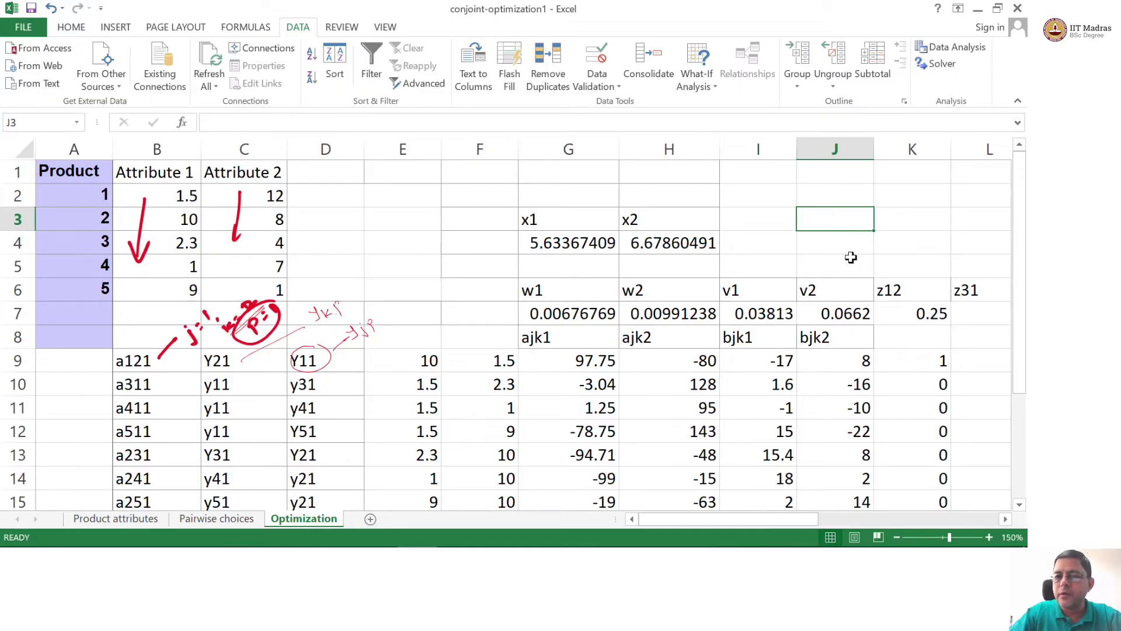
- Examine the weights w1 and w2 in G7:H7 and the v1 and v2 values in I7:J7
{"action": "left_click", "coordinate": [565, 317]}
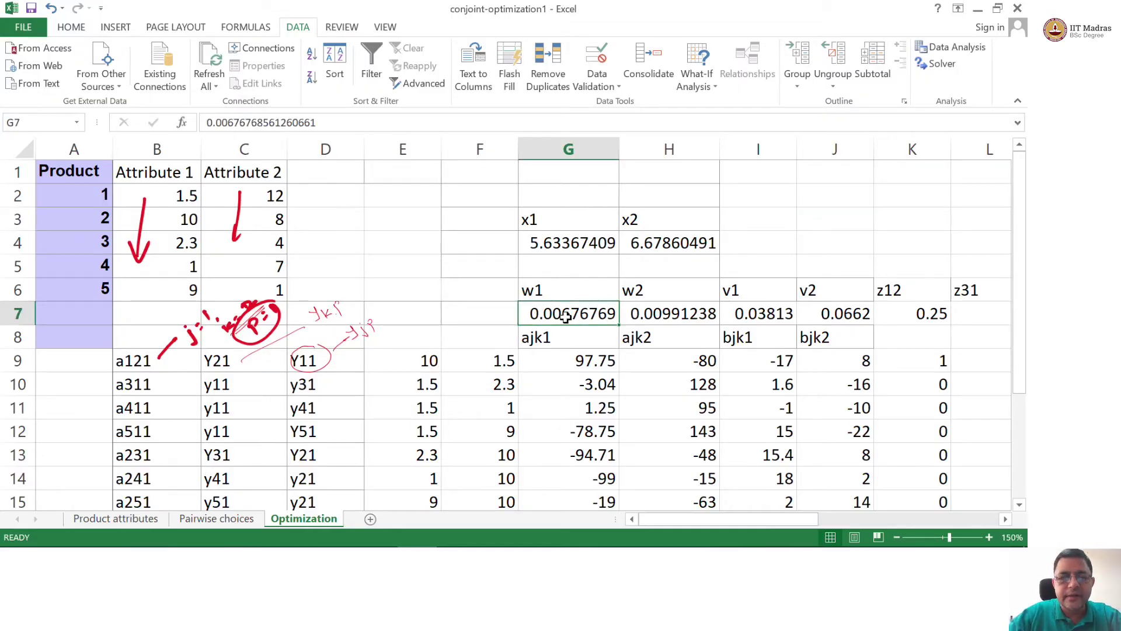
{"action": "key", "text": "shift+Right"}
{"action": "key", "text": "ctrl+c"}
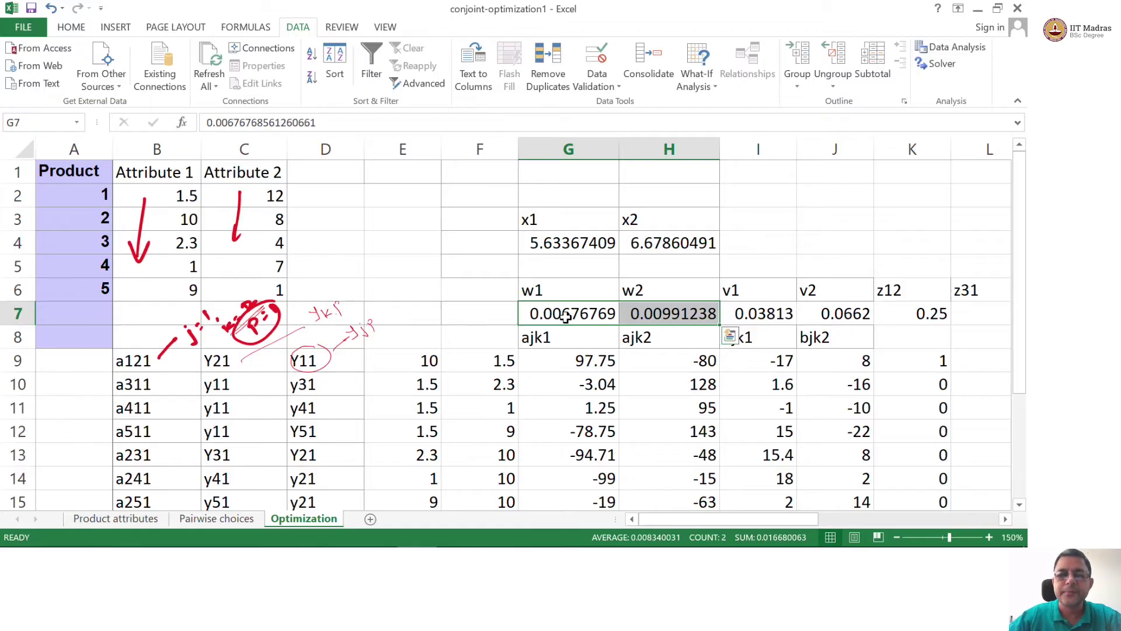
{"action": "left_click", "coordinate": [563, 316]}
{"action": "key", "text": "ctrl+v"}
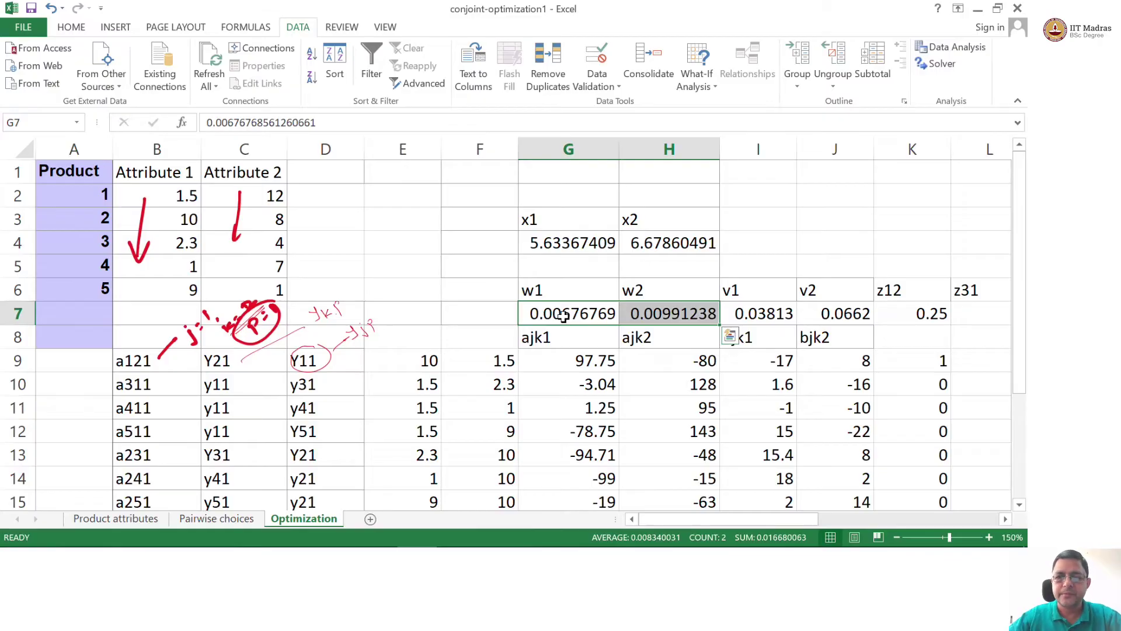
{"action": "key", "text": "Right"}
{"action": "key", "text": "Right"}
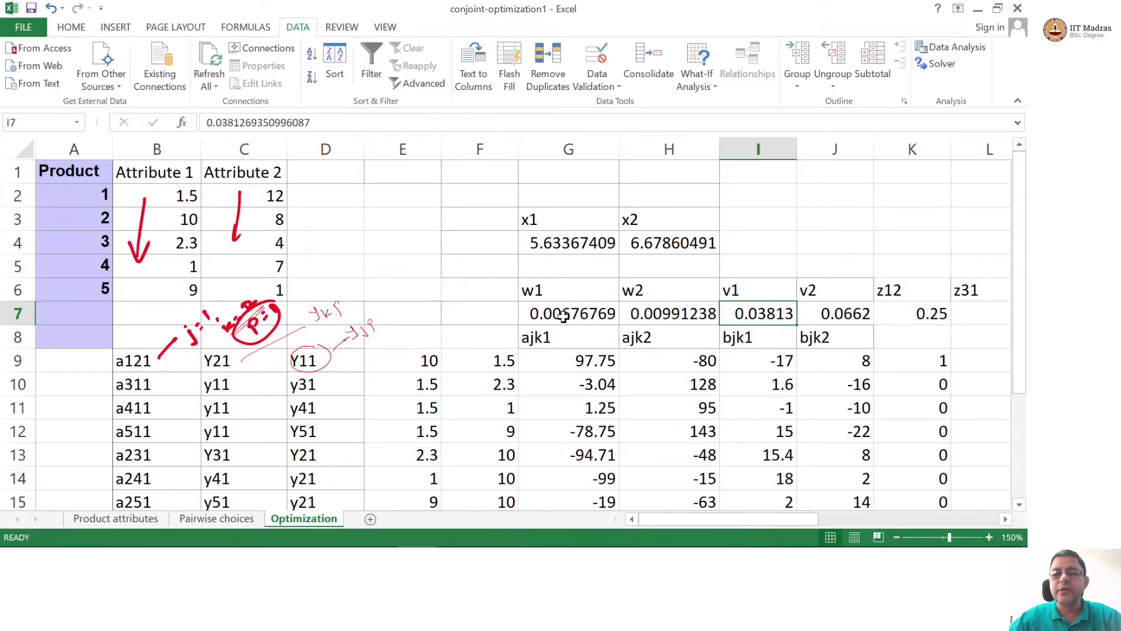
{"action": "type", "text": "0.03813\t0.0662"}
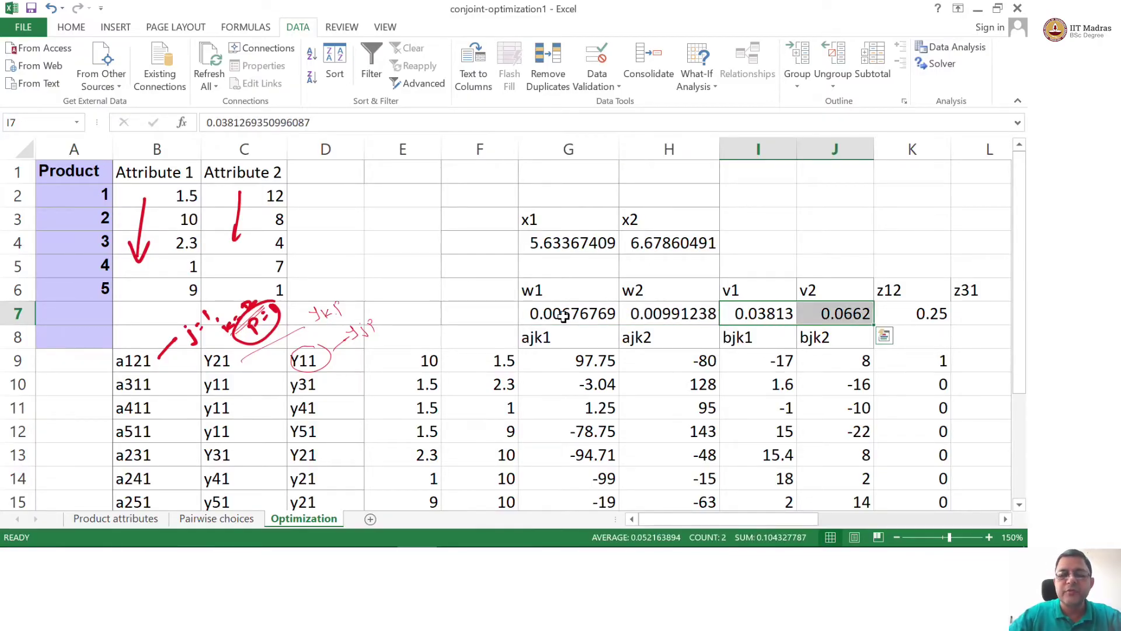
- Switch to the PowerPoint presentation and examine how slide 10 defines v_p as w_p x_p, selecting x_p in the equation
{"action": "key", "text": "alt+Tab"}
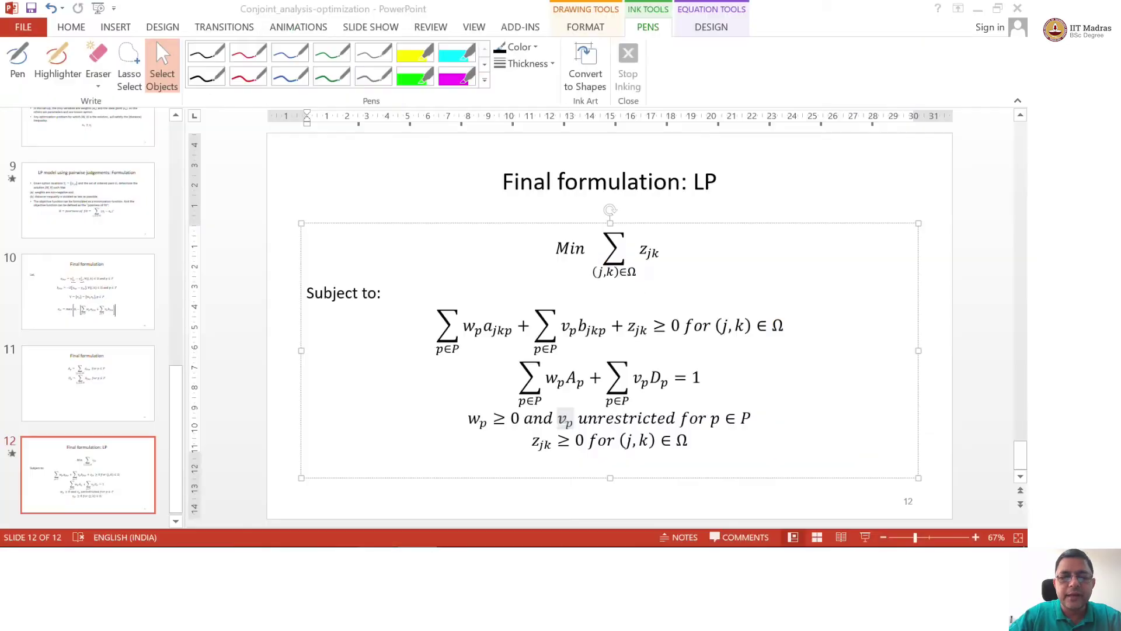
{"action": "left_click", "coordinate": [111, 298]}
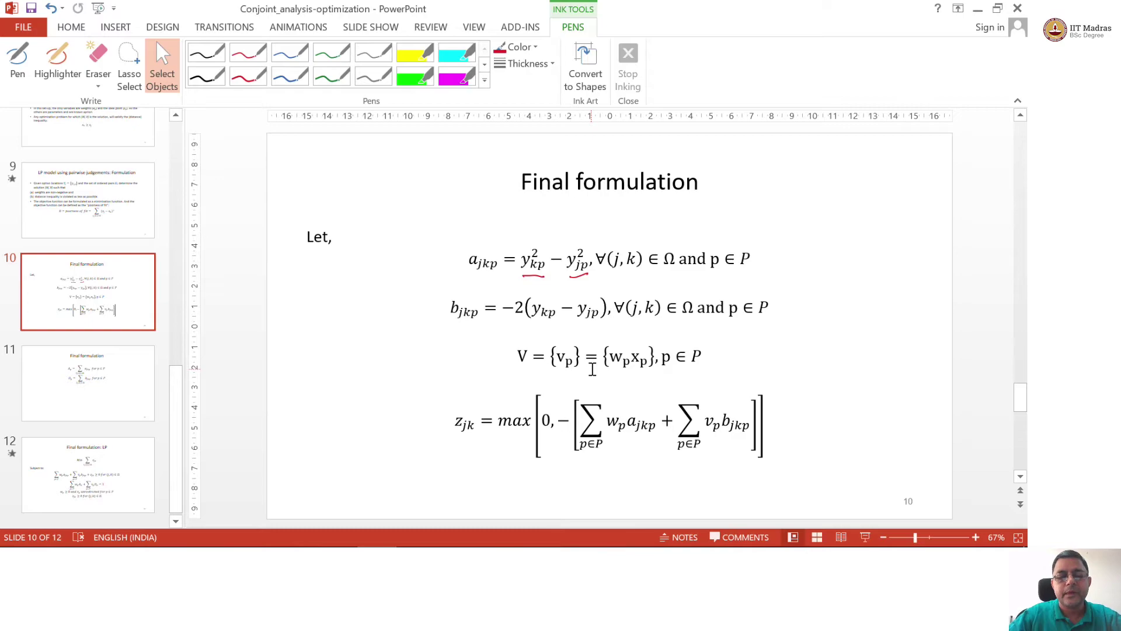
{"action": "left_click", "coordinate": [566, 357]}
{"action": "left_click", "coordinate": [625, 361]}
{"action": "left_click", "coordinate": [633, 358]}
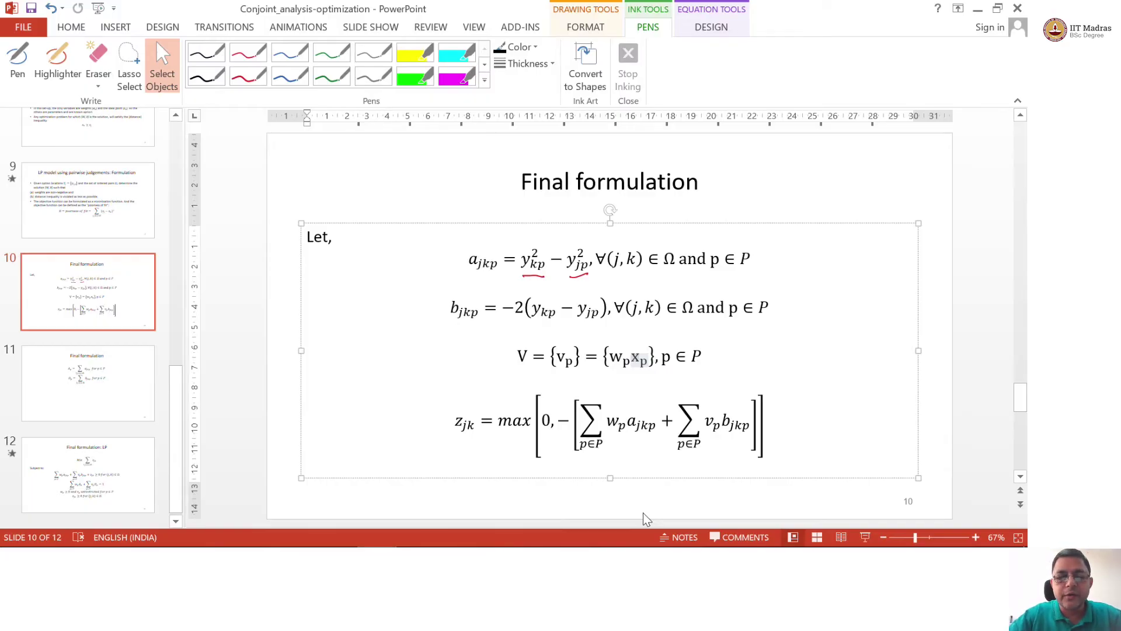
- Return to the Excel workbook and compare w1 and w2 with v1 in row 7
{"action": "key", "text": "alt+Tab"}
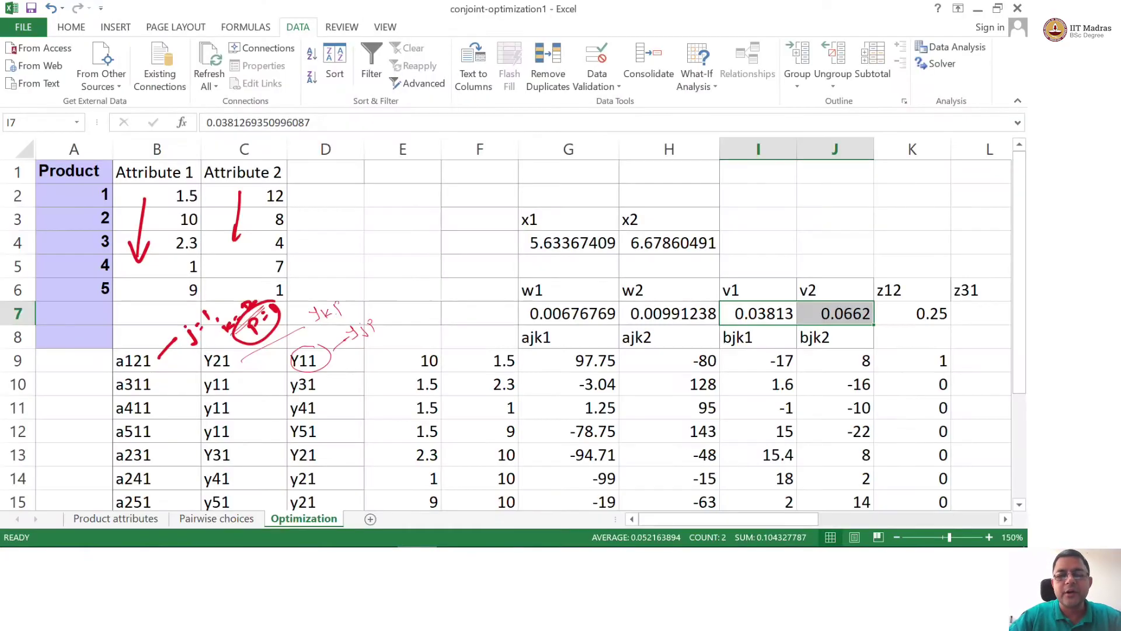
{"action": "left_click", "coordinate": [574, 314]}
{"action": "key", "text": "Right"}
{"action": "key", "text": "Left"}
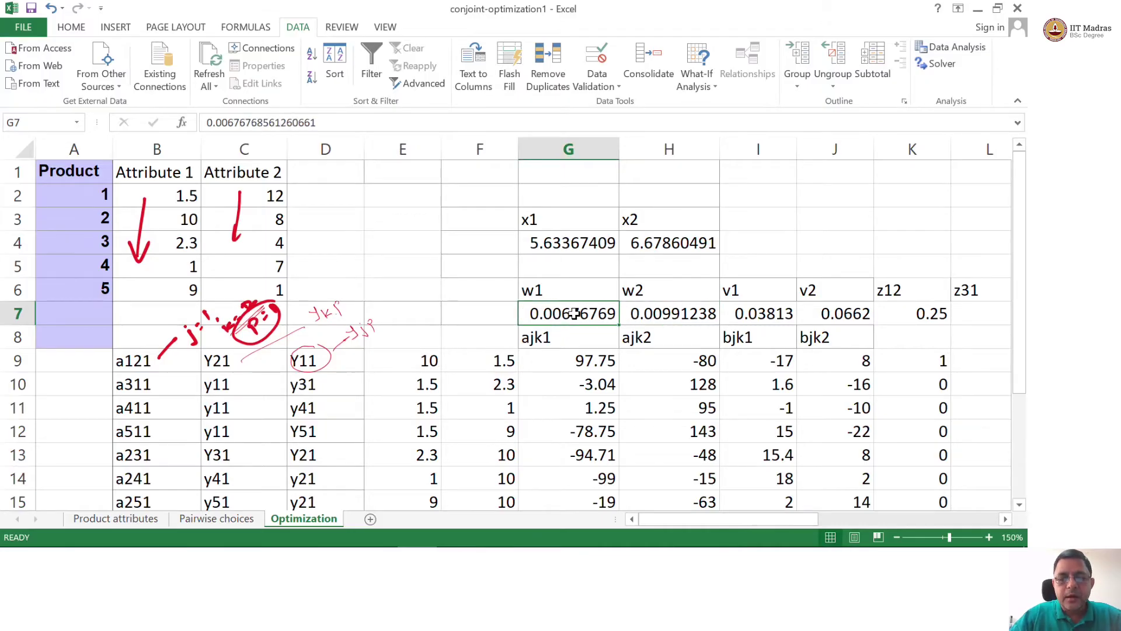
{"action": "key", "text": "Right"}
{"action": "key", "text": "Left"}
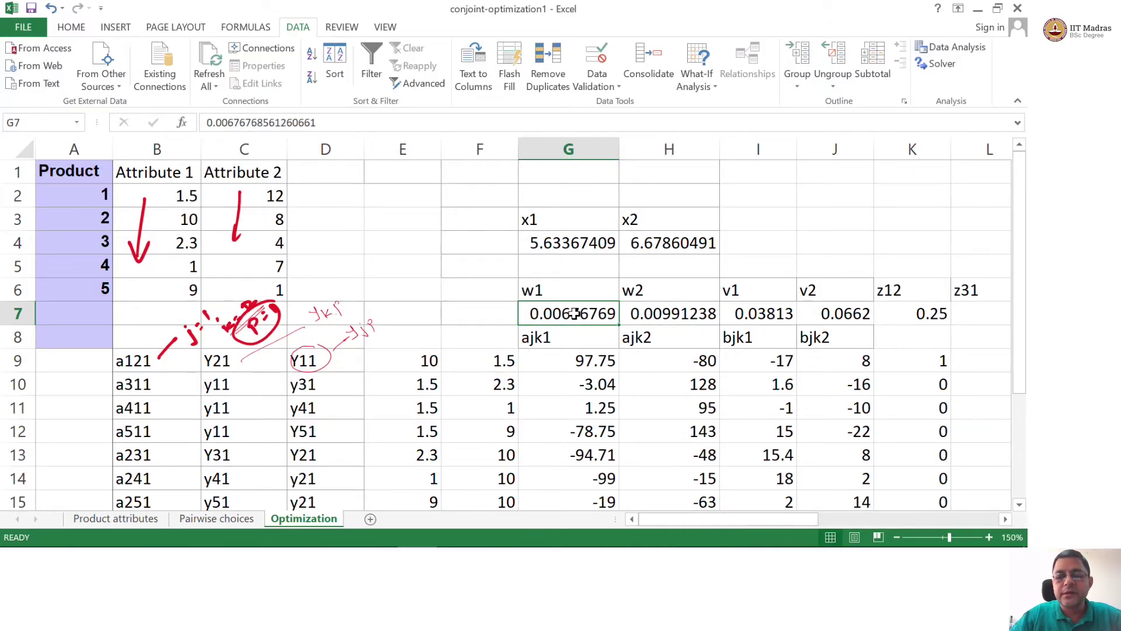
{"action": "key", "text": "Right"}
{"action": "key", "text": "Right"}
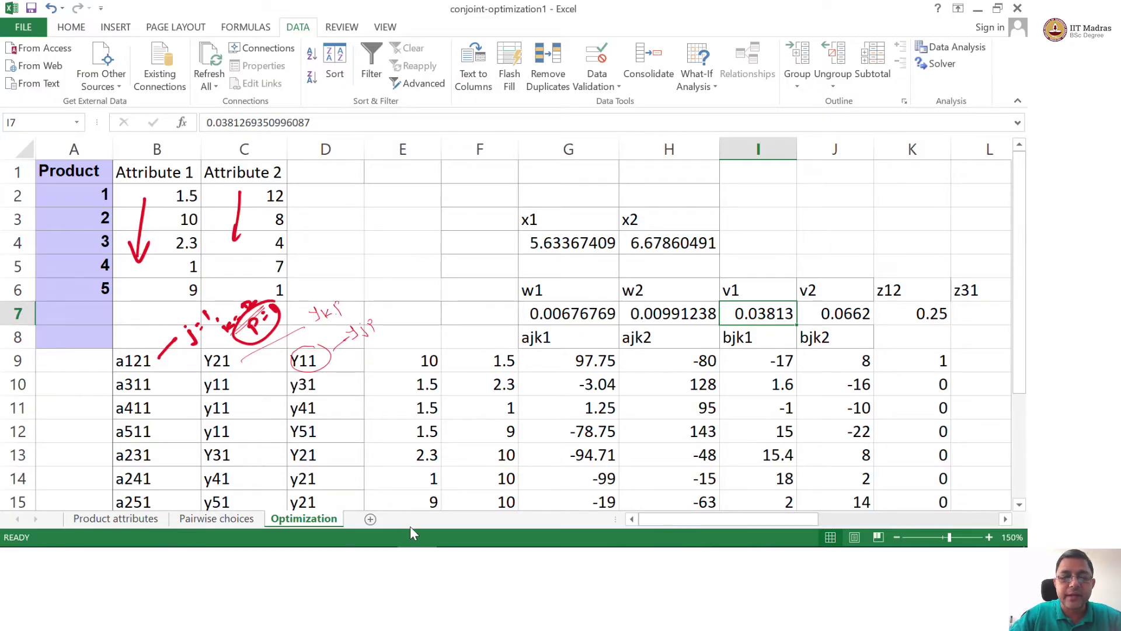
- Switch to PowerPoint and find the definition of the consumer's ideal point X on the Problem specific notations slide
{"action": "key", "text": "alt+Tab"}
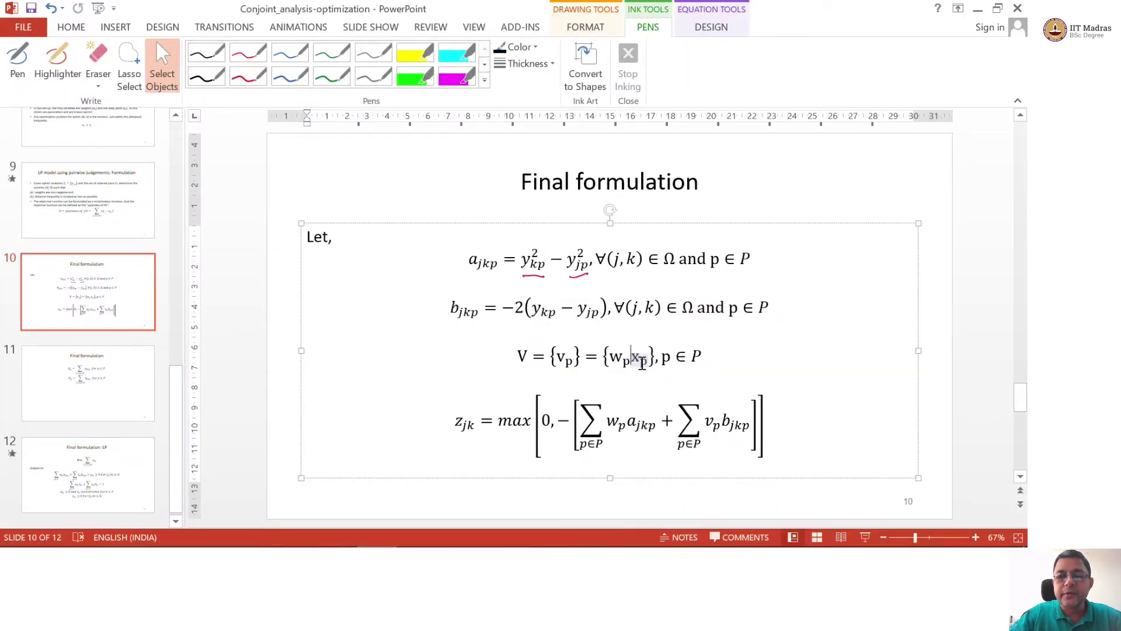
{"action": "left_click", "coordinate": [123, 216]}
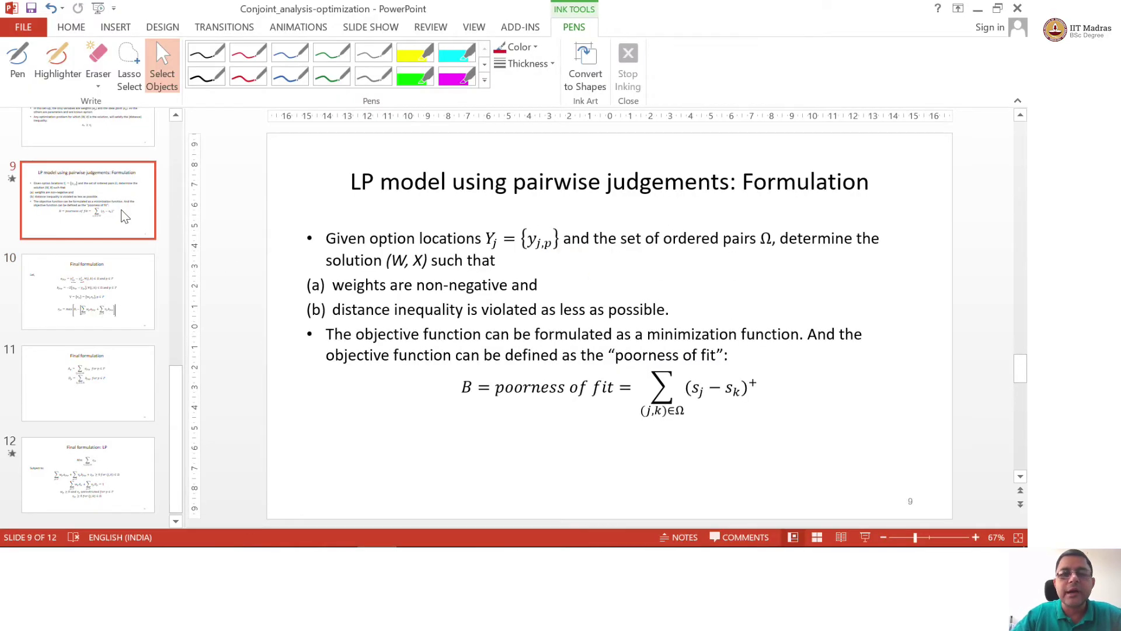
{"action": "key", "text": "Up"}
{"action": "key", "text": "Up"}
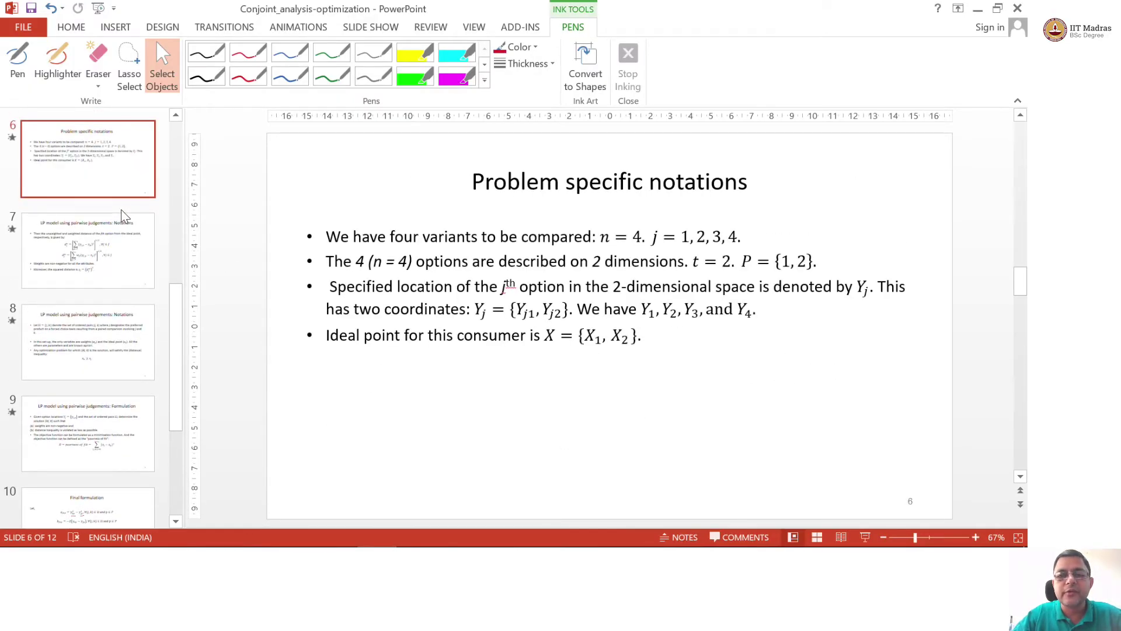
{"action": "left_click", "coordinate": [390, 331]}
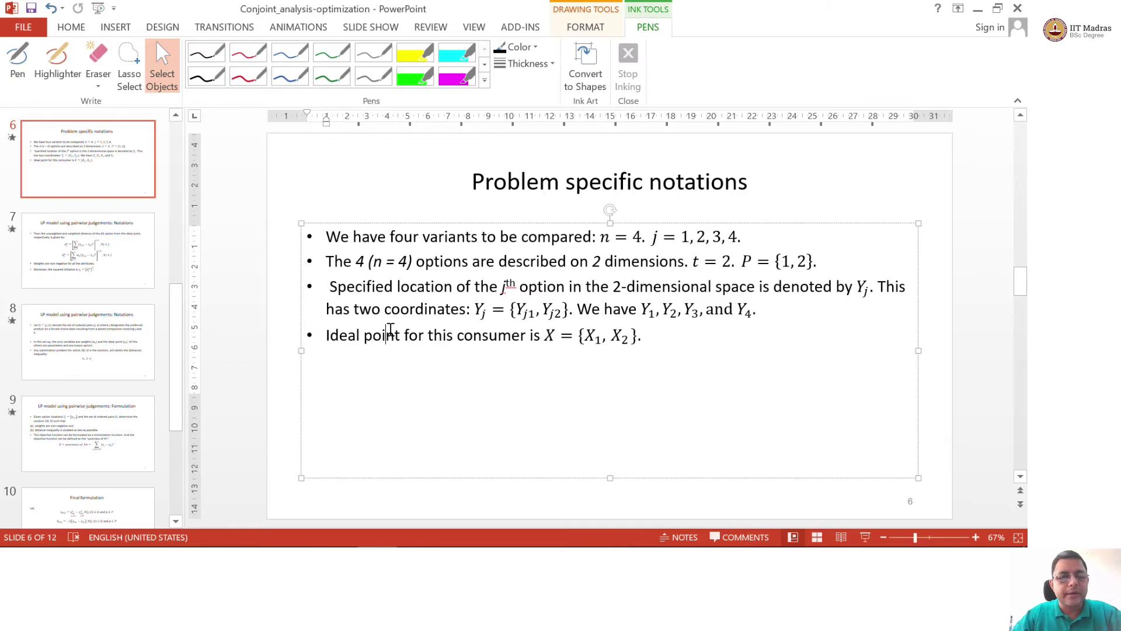
- Highlight the ideal point definition through X = {X1, X2} in the last bullet of the Problem specific notations slide
{"action": "key", "text": "shift+Right"}
{"action": "key", "text": "shift+Right"}
{"action": "key", "text": "shift+Right"}
{"action": "key", "text": "shift+Right"}
{"action": "key", "text": "shift+Right"}
{"action": "key", "text": "shift+Right"}
{"action": "key", "text": "shift+Right"}
{"action": "key", "text": "shift+Right"}
{"action": "key", "text": "shift+Right"}
{"action": "key", "text": "shift+Right"}
{"action": "key", "text": "shift+Right"}
{"action": "key", "text": "shift+Right"}
{"action": "key", "text": "shift+Right"}
{"action": "key", "text": "shift+Right"}
{"action": "key", "text": "shift+Right"}
{"action": "key", "text": "shift+Right"}
{"action": "key", "text": "shift+Right"}
{"action": "key", "text": "shift+Right"}
{"action": "key", "text": "shift+Right"}
{"action": "key", "text": "shift+Right"}
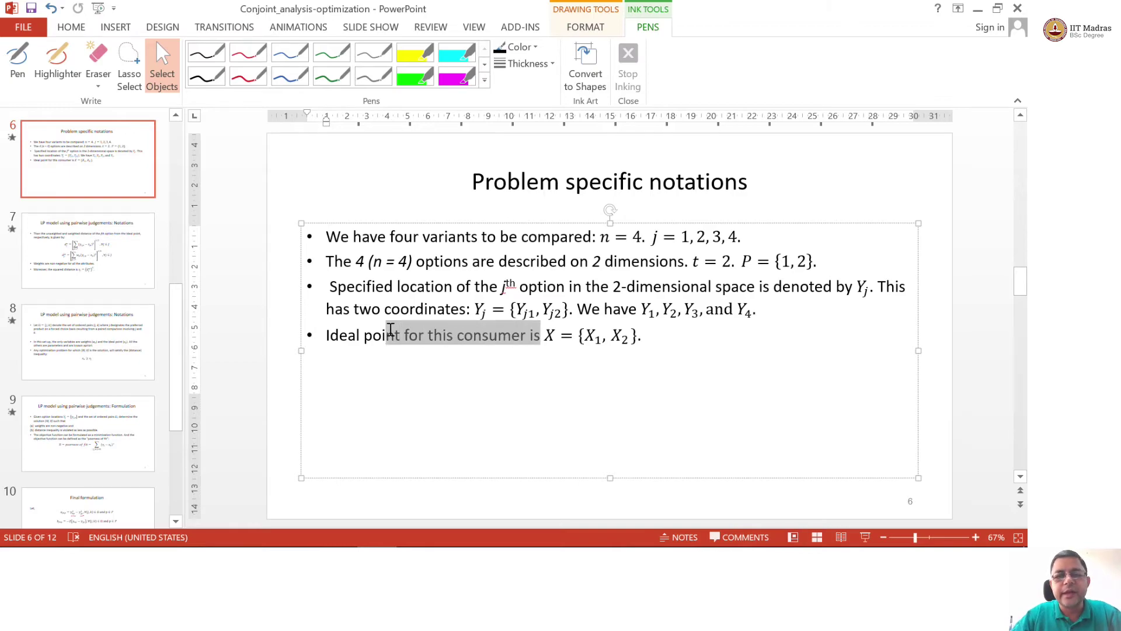
{"action": "key", "text": "shift+Right"}
{"action": "key", "text": "shift+Right"}
{"action": "key", "text": "shift+Right"}
{"action": "key", "text": "shift+Right"}
{"action": "key", "text": "shift+Right"}
{"action": "key", "text": "shift+Right"}
{"action": "key", "text": "shift+Right"}
{"action": "key", "text": "shift+Right"}
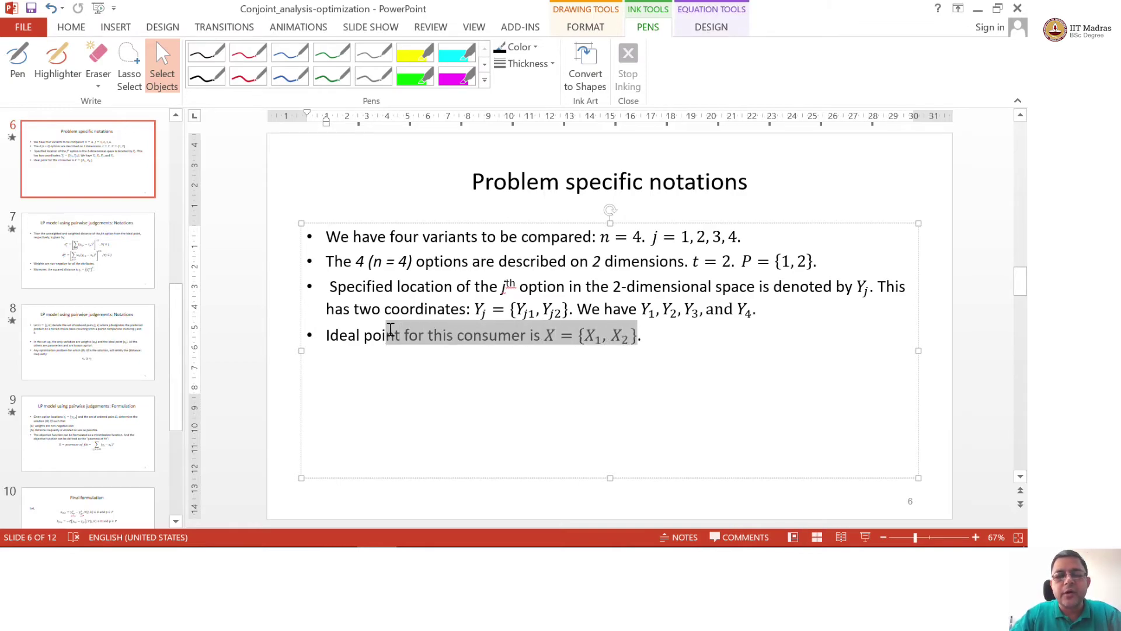
- Go to slide 10, Final formulation, and underline w_p x_p in the V equation with the red pen
{"action": "key", "text": "alt+Tab"}
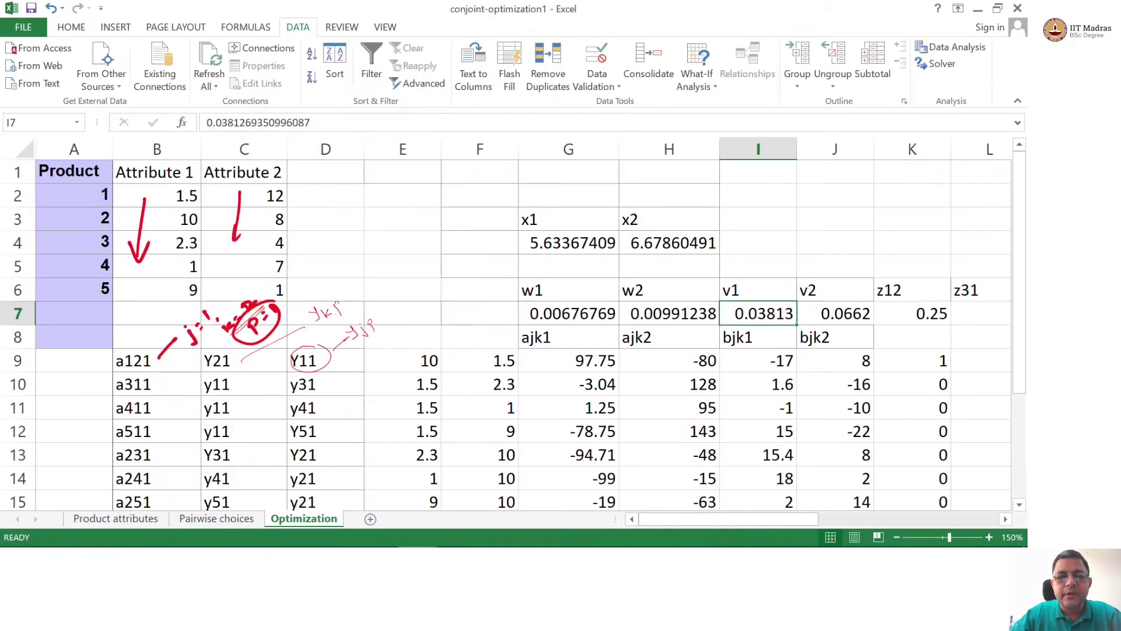
{"action": "key", "text": "alt+Tab"}
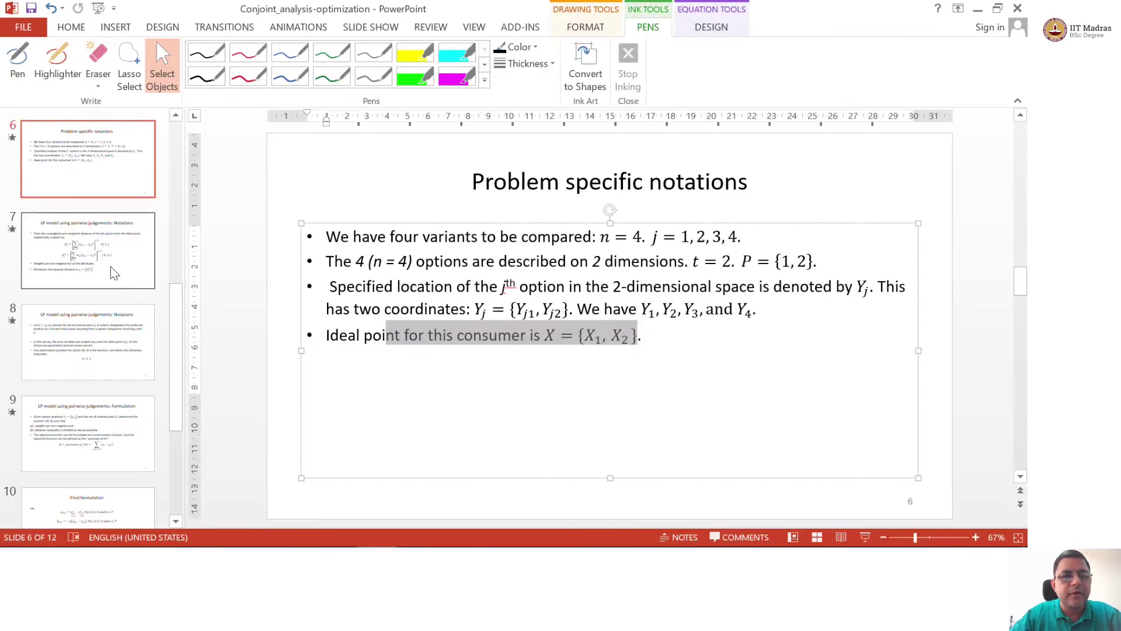
{"action": "key", "text": "Page_Down"}
{"action": "key", "text": "Page_Down"}
{"action": "key", "text": "Page_Down"}
{"action": "key", "text": "Page_Down"}
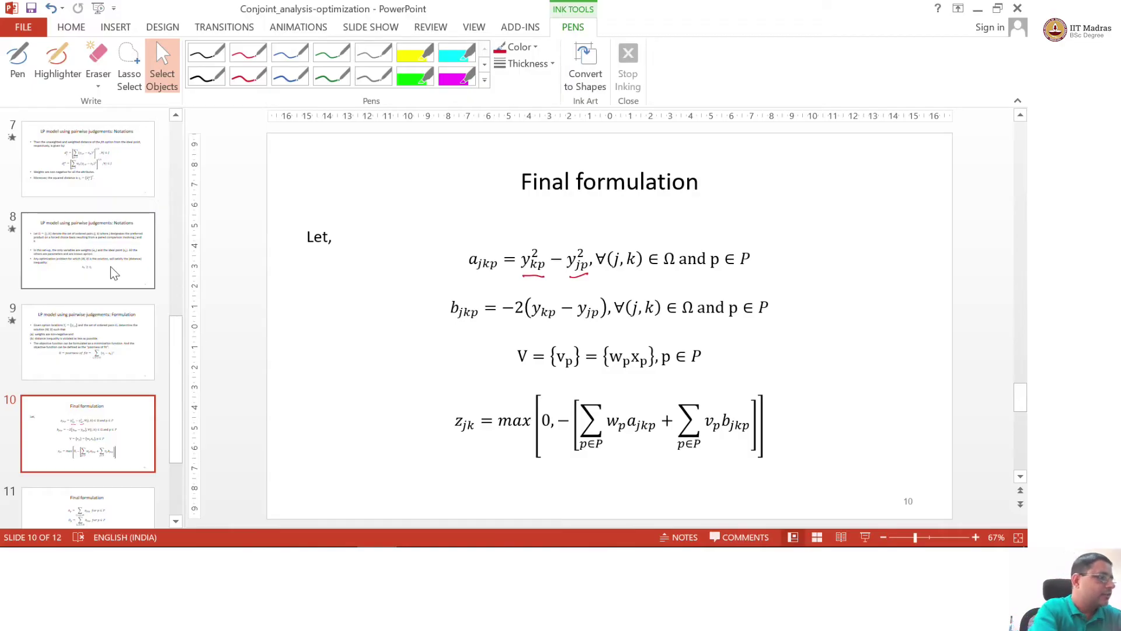
{"action": "left_click", "coordinate": [633, 377]}
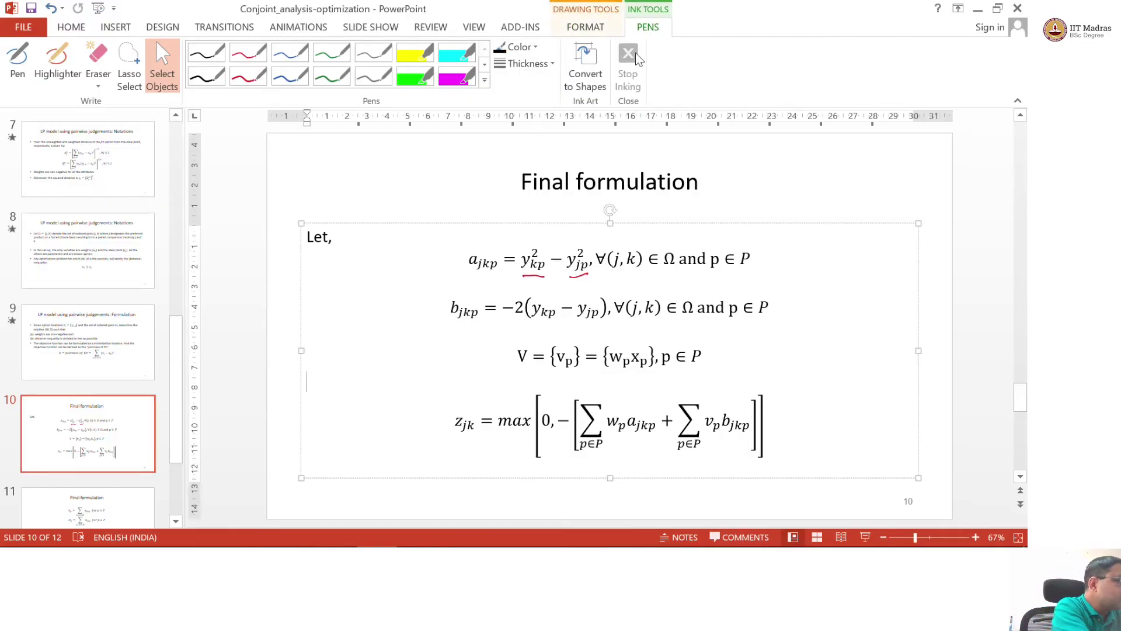
{"action": "left_click", "coordinate": [255, 87]}
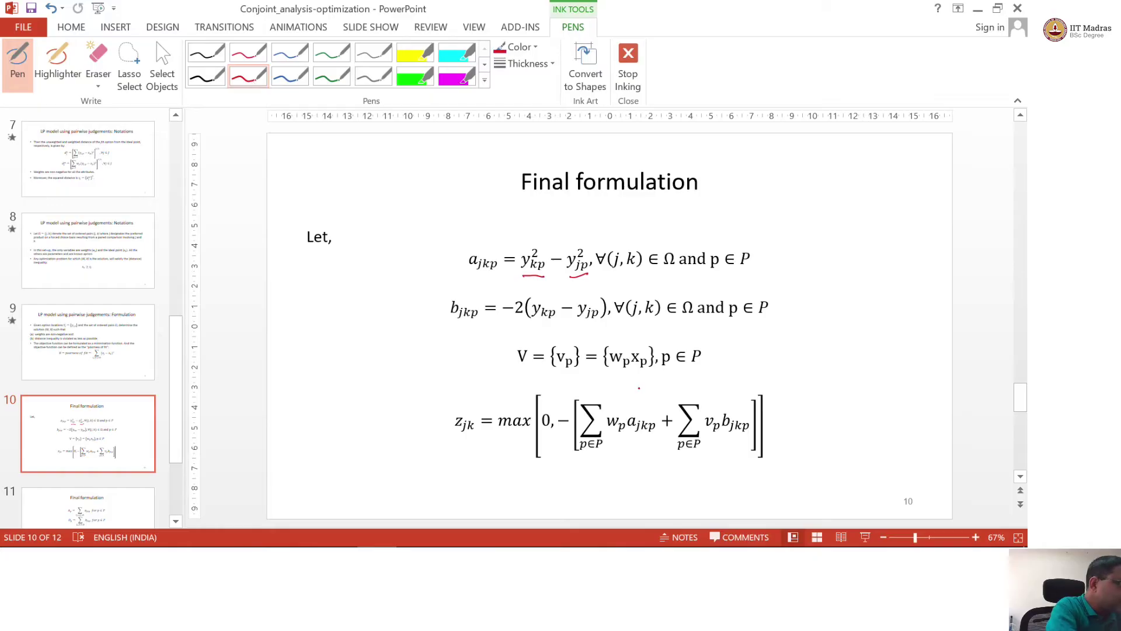
{"action": "left_click_drag", "start_coordinate": [609, 374], "coordinate": [646, 375]}
{"action": "left_click", "coordinate": [663, 373]}
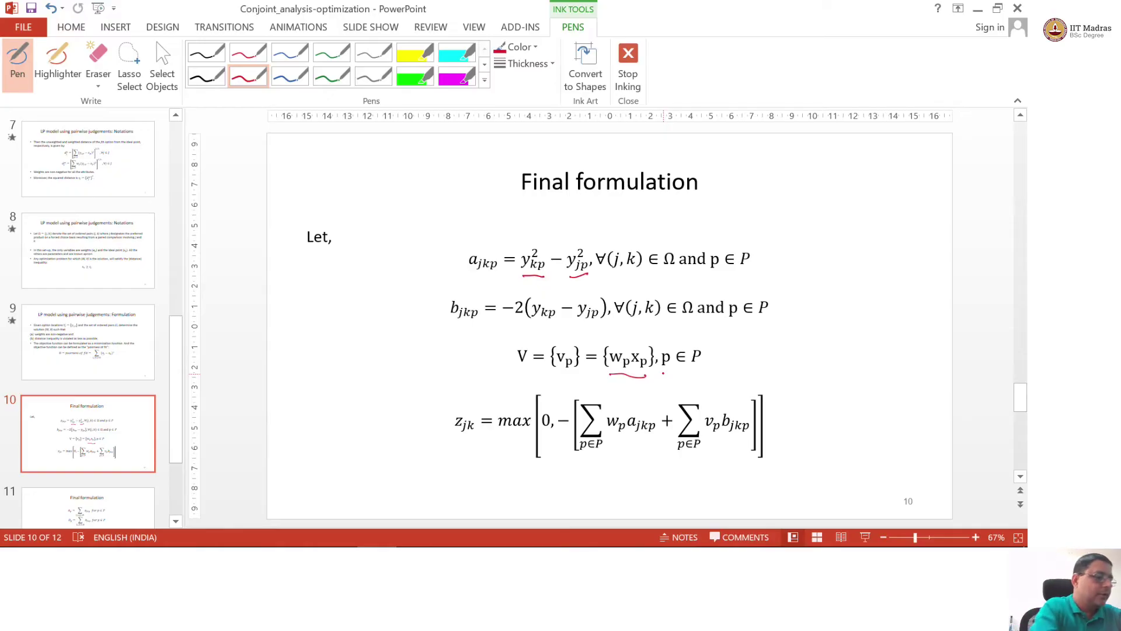
- Handwrite v = w x and x = v/w beside the slide 10 equations, circling the numerator v and underlining the second relation
{"action": "left_click_drag", "start_coordinate": [802, 339], "coordinate": [864, 305]}
{"action": "left_click_drag", "start_coordinate": [820, 383], "coordinate": [827, 369]}
{"action": "mouse_move", "coordinate": [818, 376]}
{"action": "left_mouse_down"}
{"action": "mouse_move", "coordinate": [840, 369]}
{"action": "mouse_move", "coordinate": [861, 339]}
{"action": "left_mouse_up"}
{"action": "mouse_move", "coordinate": [851, 360]}
{"action": "left_mouse_down"}
{"action": "mouse_move", "coordinate": [868, 351]}
{"action": "mouse_move", "coordinate": [869, 368]}
{"action": "left_mouse_up"}
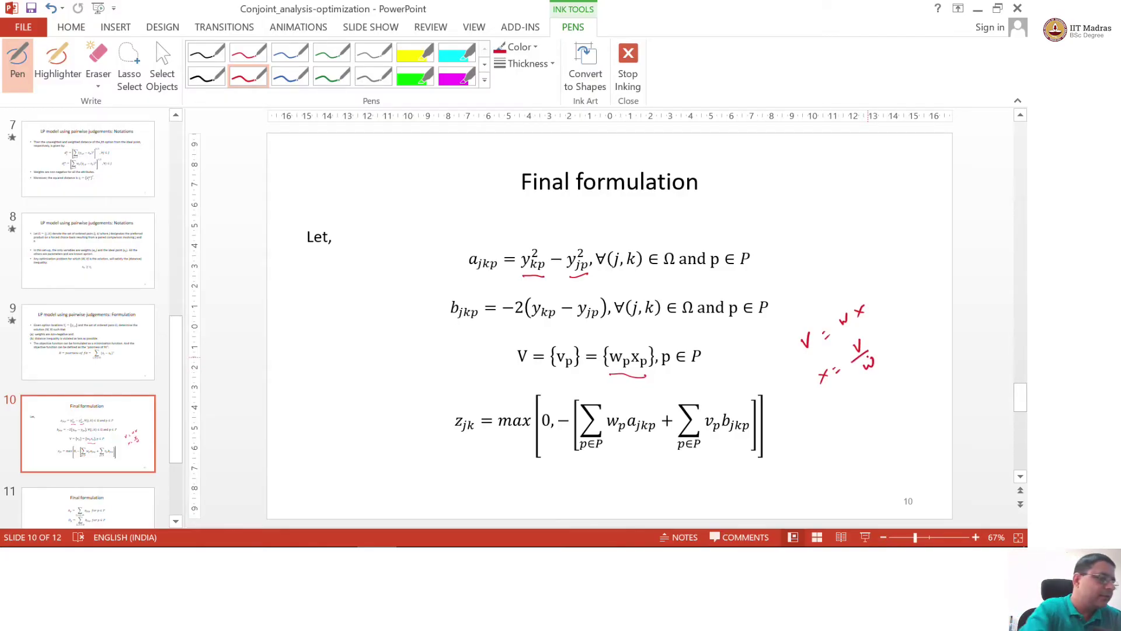
{"action": "mouse_move", "coordinate": [862, 334]}
{"action": "left_mouse_down"}
{"action": "mouse_move", "coordinate": [853, 352]}
{"action": "mouse_move", "coordinate": [860, 333]}
{"action": "left_mouse_up"}
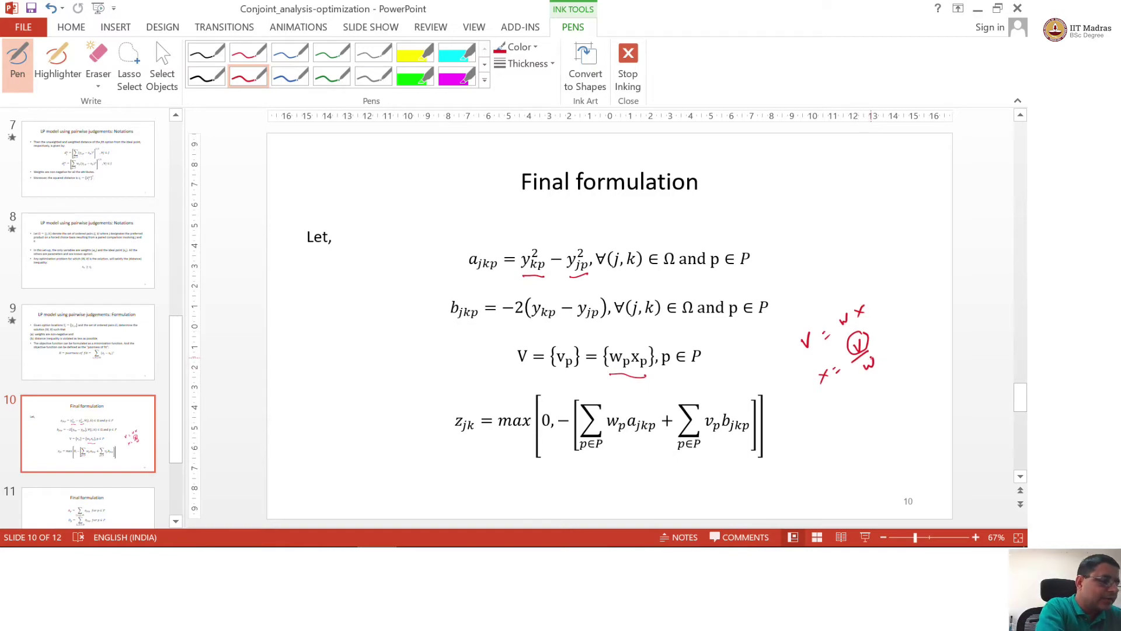
{"action": "left_click_drag", "start_coordinate": [820, 390], "coordinate": [868, 385]}
{"action": "left_click", "coordinate": [860, 377]}
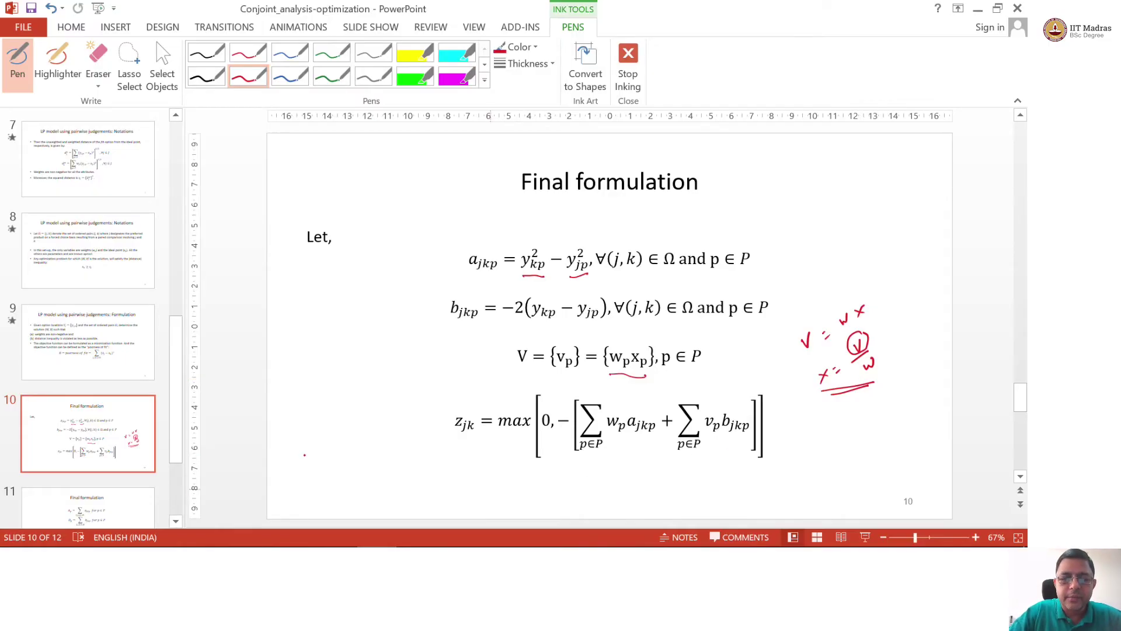
- Switch to the Excel workbook and examine v1 and v2 in I7:J7 alongside the x1 formula in G4
{"action": "key", "text": "alt+Tab"}
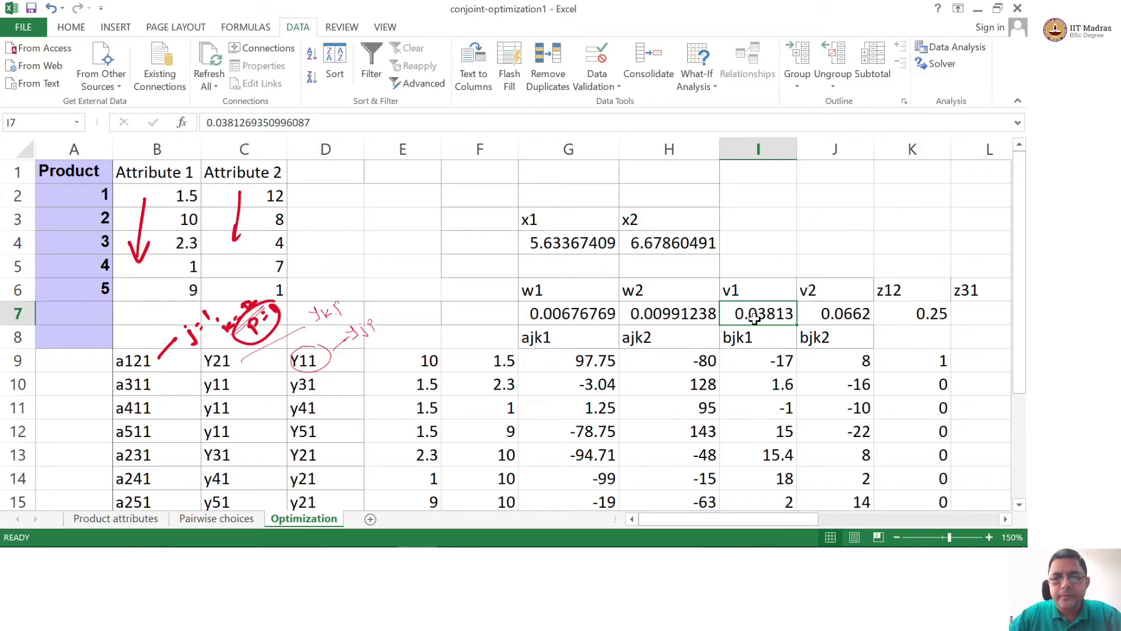
{"action": "key", "text": "shift+Right"}
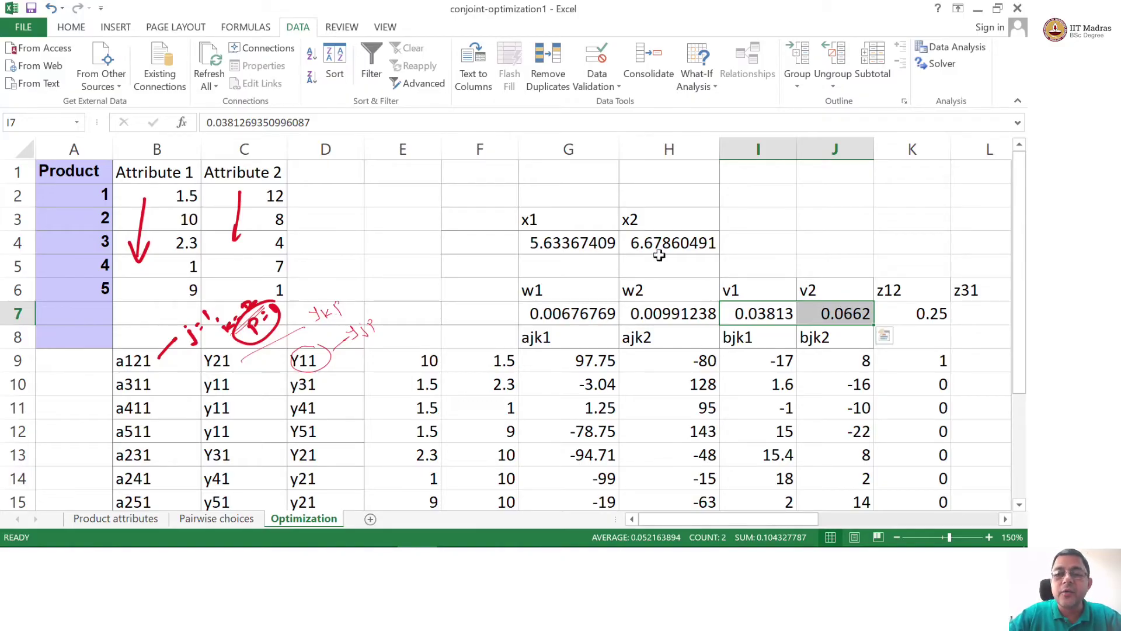
{"action": "left_click", "coordinate": [595, 235]}
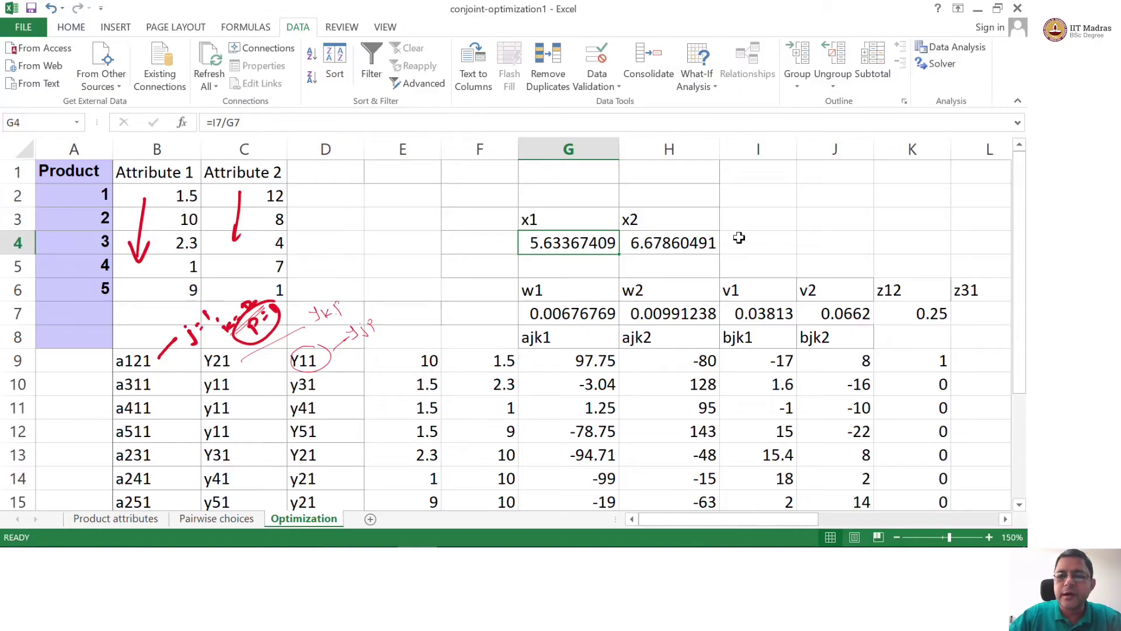
{"action": "left_click", "coordinate": [753, 324]}
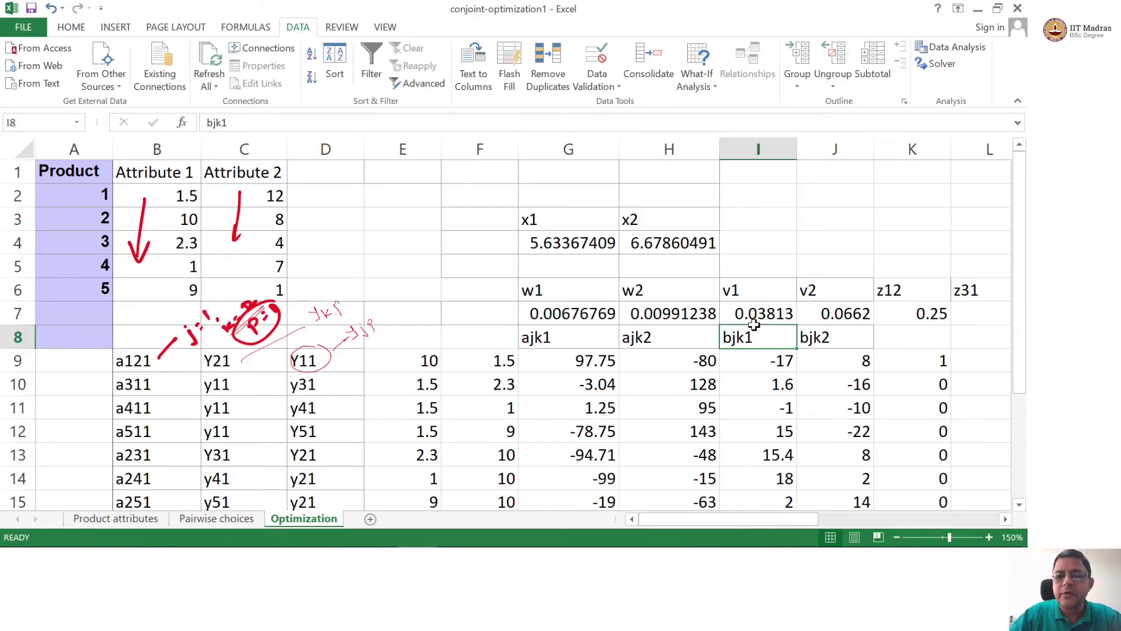
{"action": "left_click", "coordinate": [753, 320]}
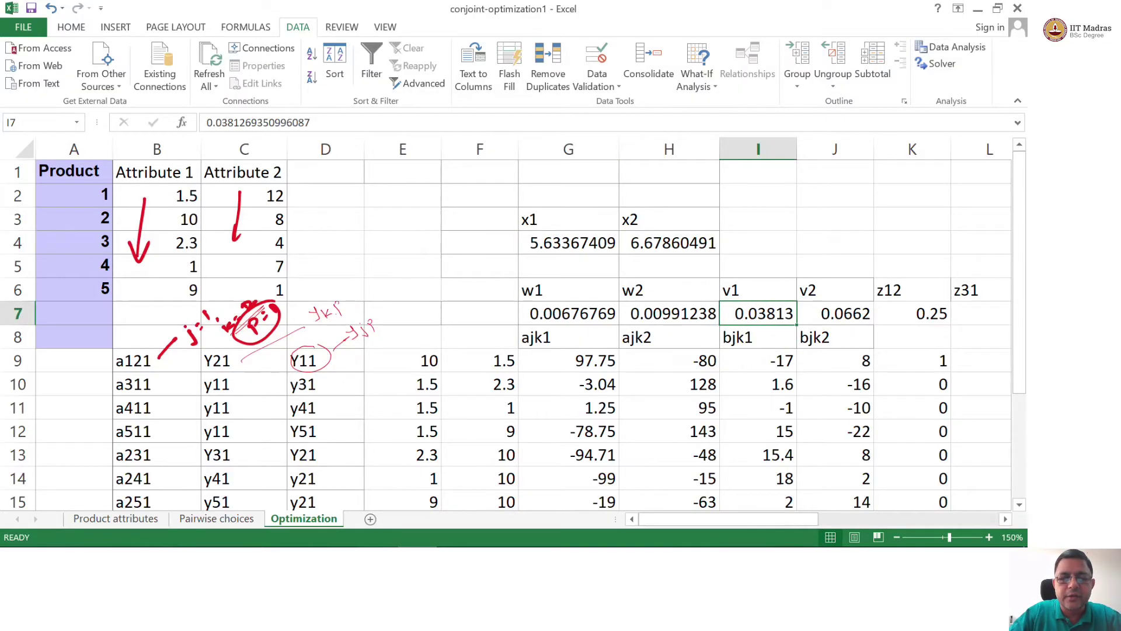
- Switch to PowerPoint and highlight "v_p unrestricted" in the constraints on slide 12, Final formulation: LP
{"action": "key", "text": "alt+Tab"}
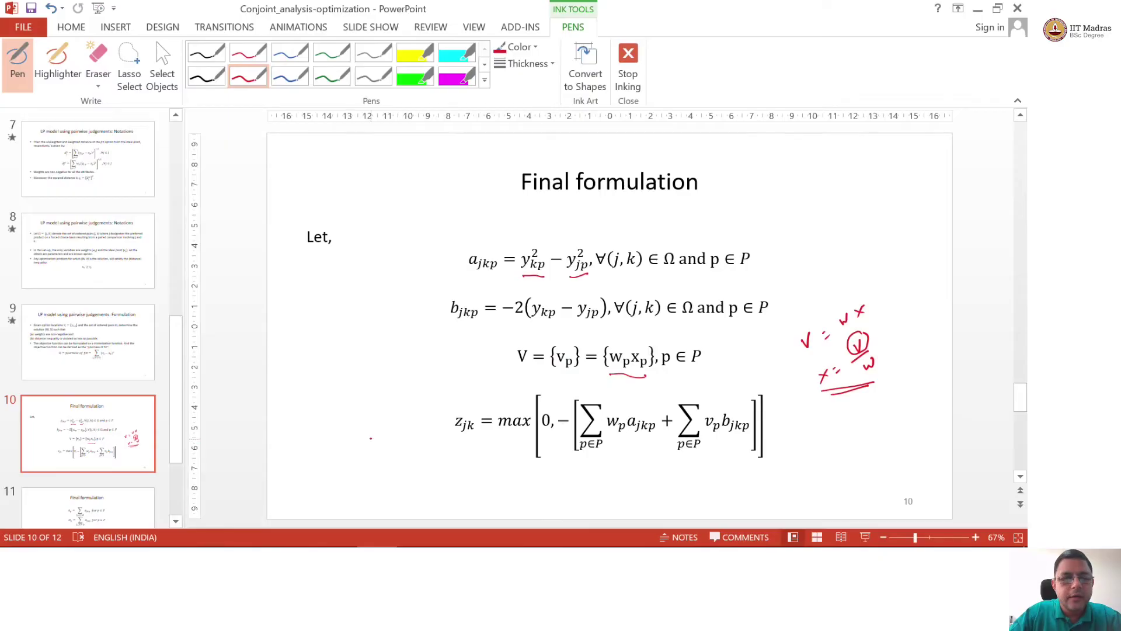
{"action": "left_click", "coordinate": [110, 505]}
{"action": "left_click", "coordinate": [111, 505]}
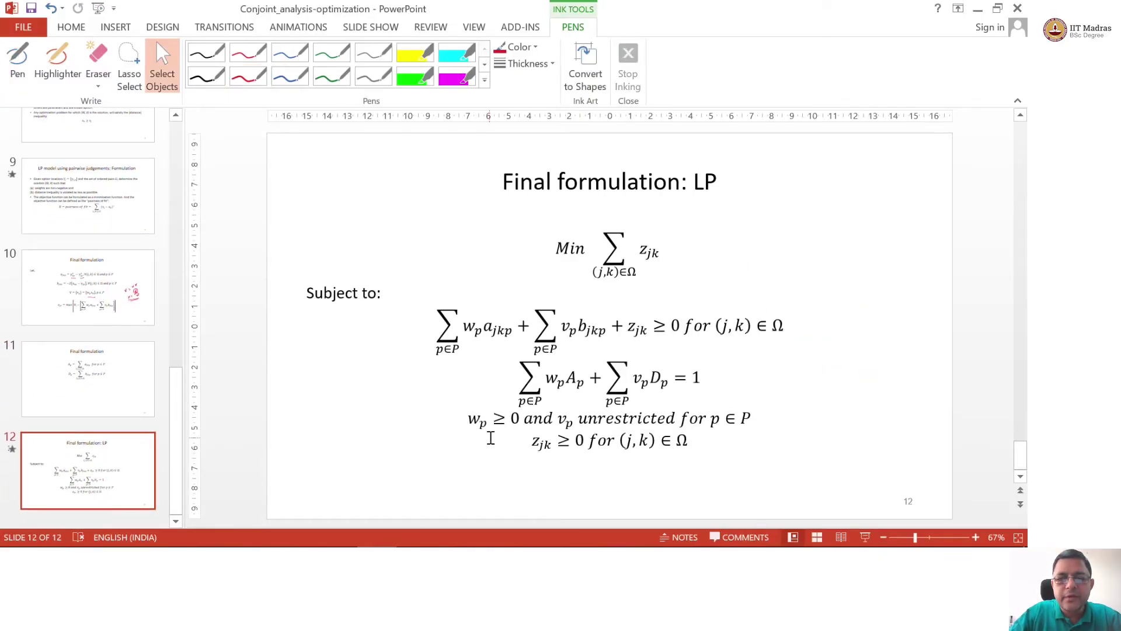
{"action": "left_click", "coordinate": [562, 421]}
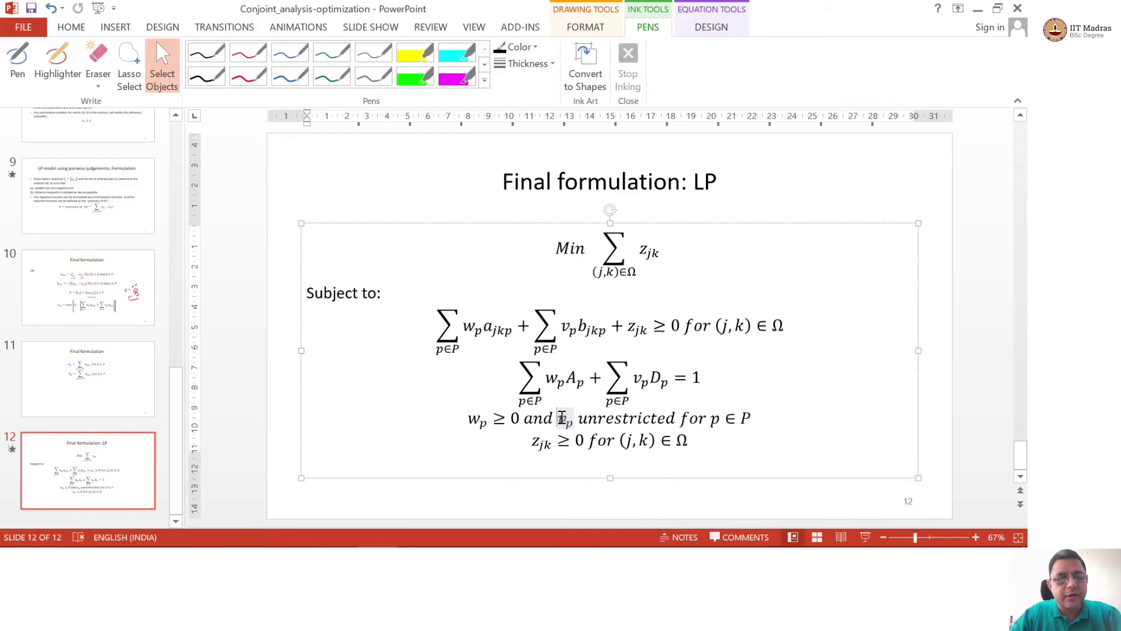
{"action": "key", "text": "shift+Right"}
{"action": "key", "text": "shift+Right"}
{"action": "key", "text": "shift+Right"}
{"action": "key", "text": "shift+Right"}
{"action": "key", "text": "shift+Right"}
{"action": "key", "text": "shift+Right"}
{"action": "key", "text": "shift+Right"}
{"action": "key", "text": "shift+Right"}
{"action": "key", "text": "shift+Right"}
{"action": "key", "text": "shift+Right"}
{"action": "key", "text": "shift+Right"}
{"action": "key", "text": "shift+Right"}
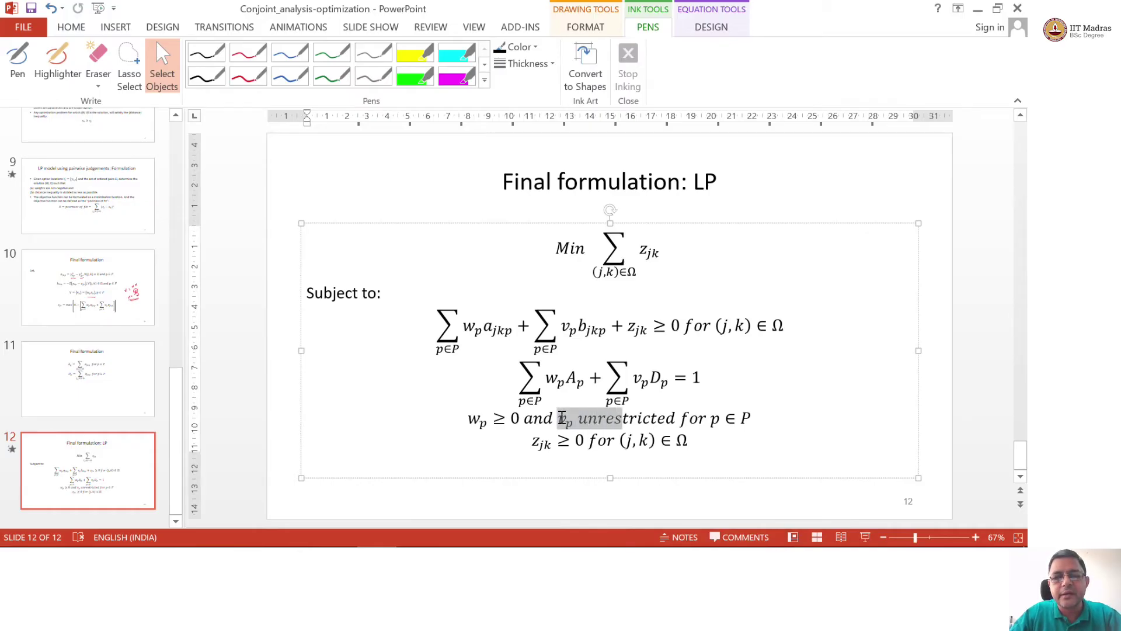
{"action": "key", "text": "shift+Right"}
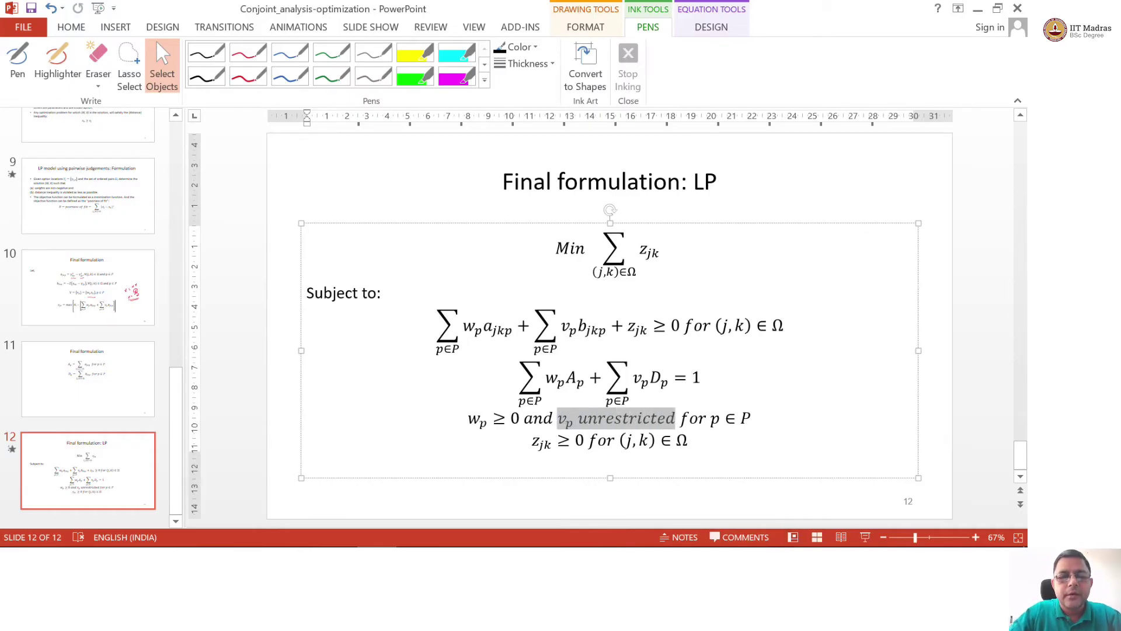
- Return to the Excel workbook and examine the v1 and v2 labels and values in I6:J7
{"action": "key", "text": "alt+Tab"}
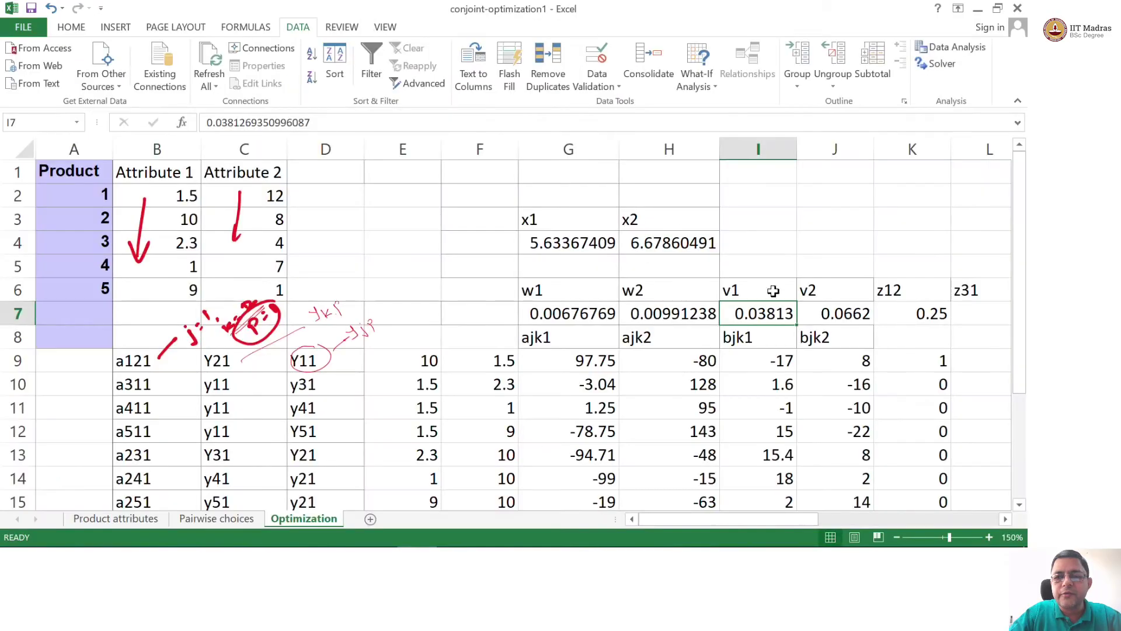
{"action": "key", "text": "Up"}
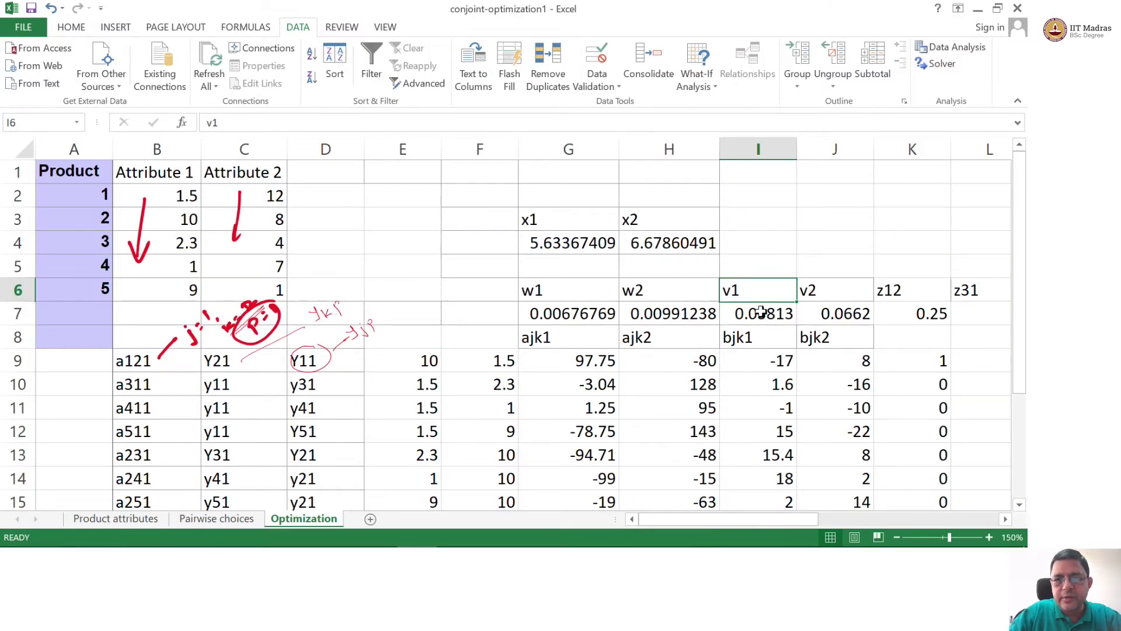
{"action": "key", "text": "Right"}
{"action": "key", "text": "Left"}
{"action": "key", "text": "Right"}
{"action": "key", "text": "Down"}
{"action": "key", "text": "Left"}
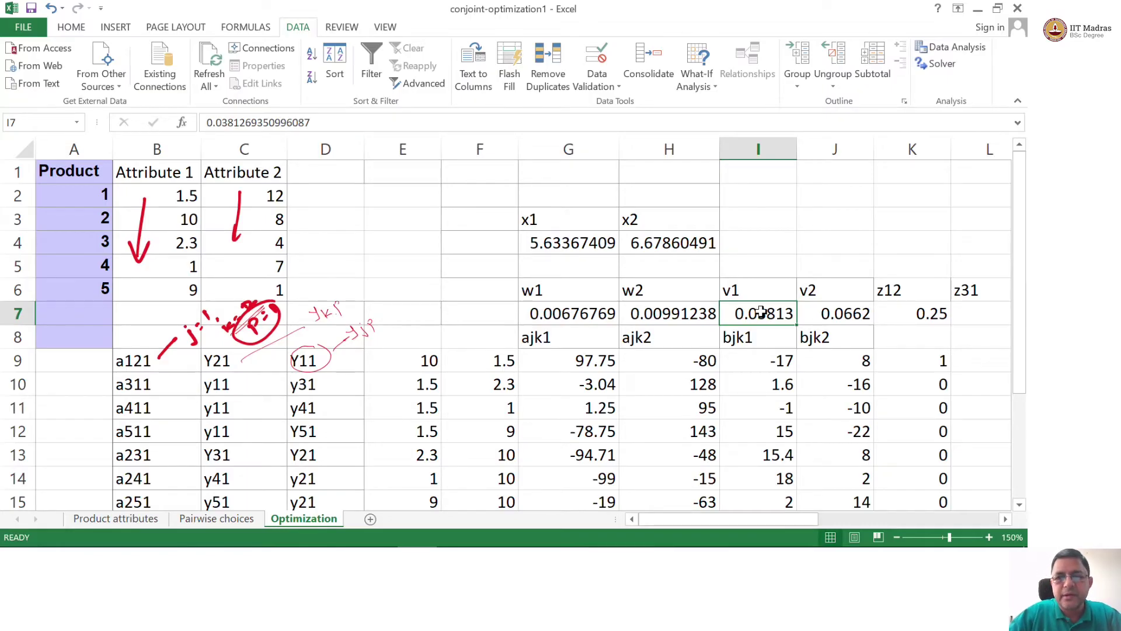
{"action": "key", "text": "shift+Right"}
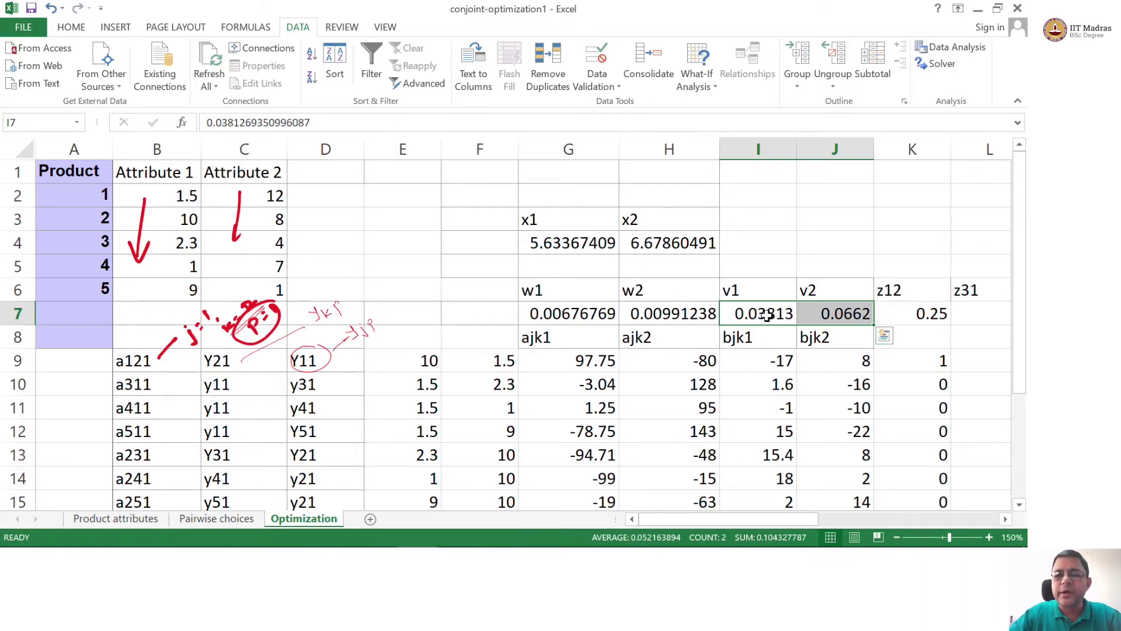
- Check how the x1 and x2 formulas in G4 and H4 divide each v value by its matching weight in row 7
{"action": "left_click", "coordinate": [546, 240]}
{"action": "left_click", "coordinate": [744, 310]}
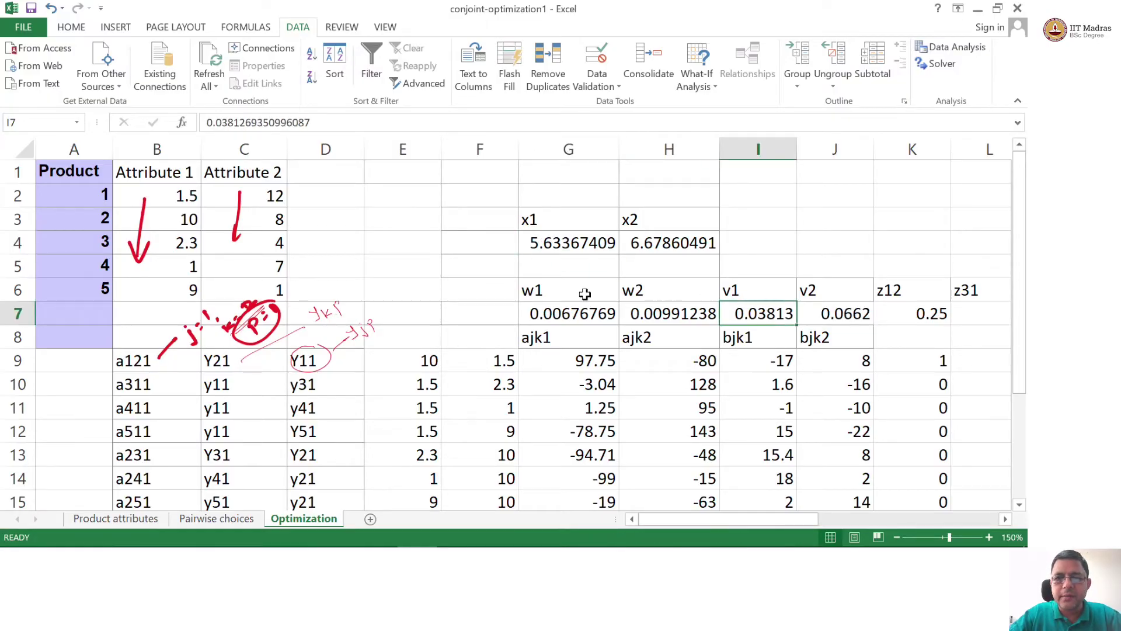
{"action": "left_click", "coordinate": [571, 310]}
{"action": "left_click", "coordinate": [566, 244]}
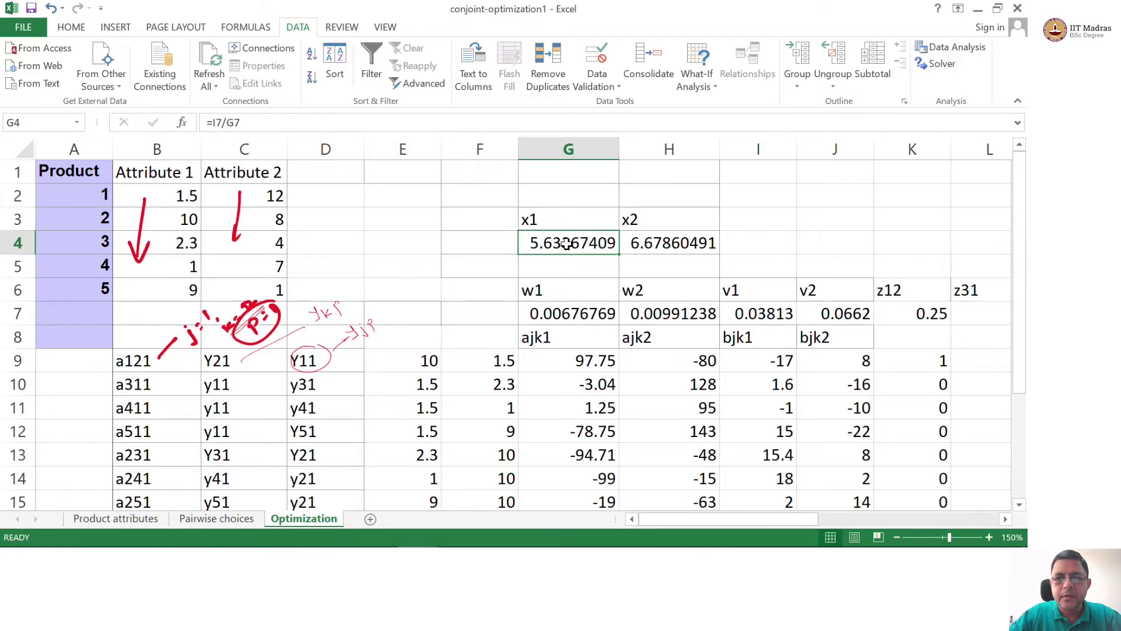
{"action": "double_click", "coordinate": [567, 244]}
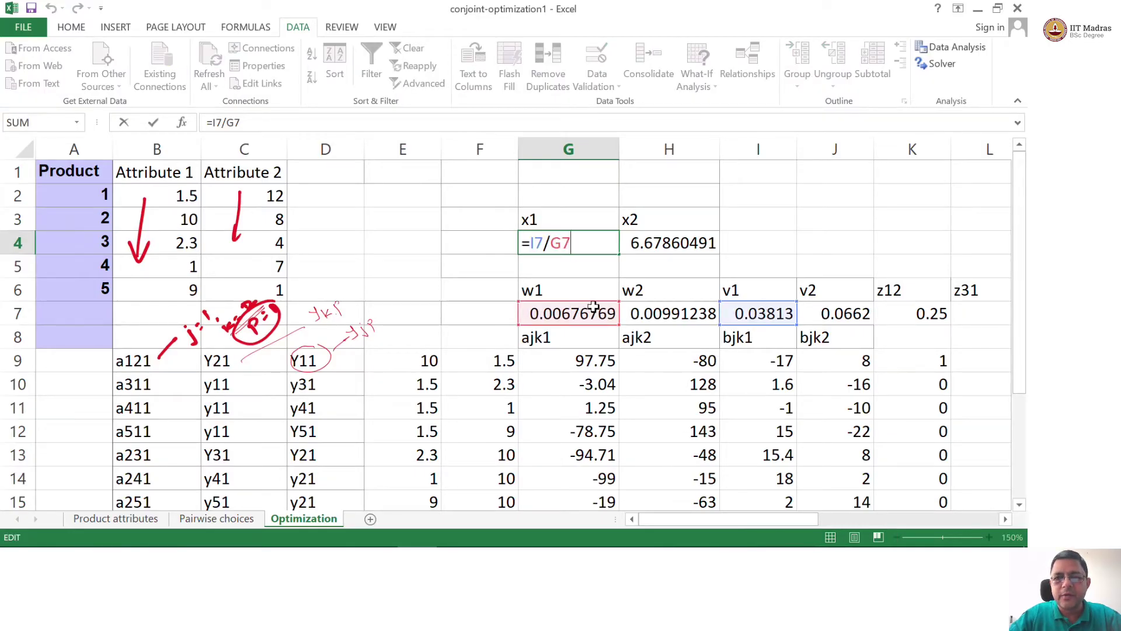
{"action": "key", "text": "Return"}
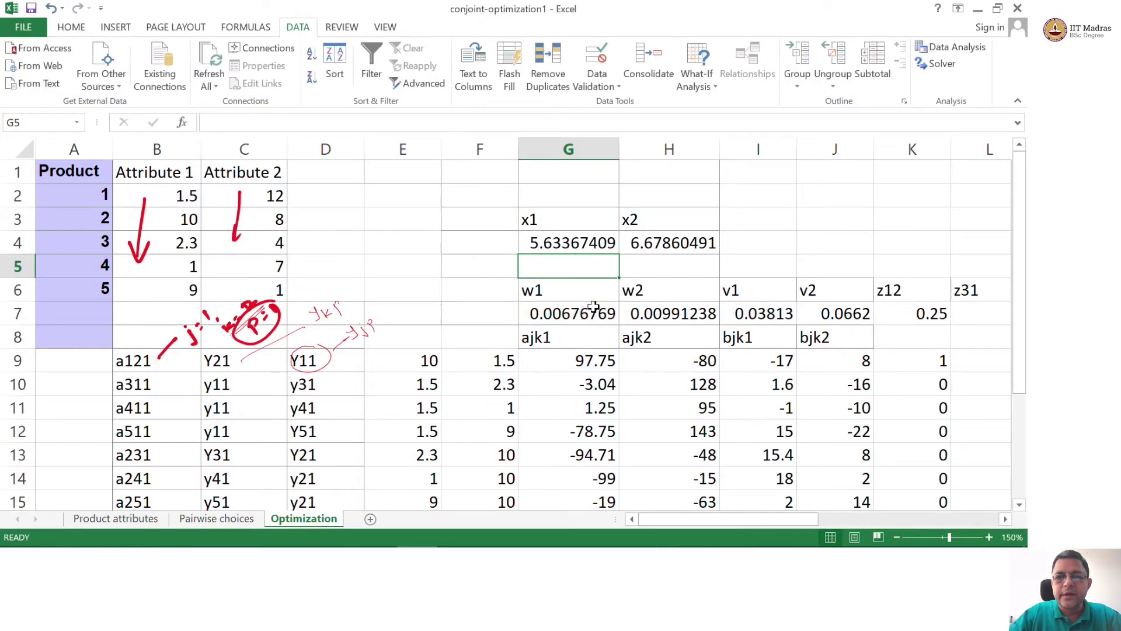
{"action": "double_click", "coordinate": [659, 245]}
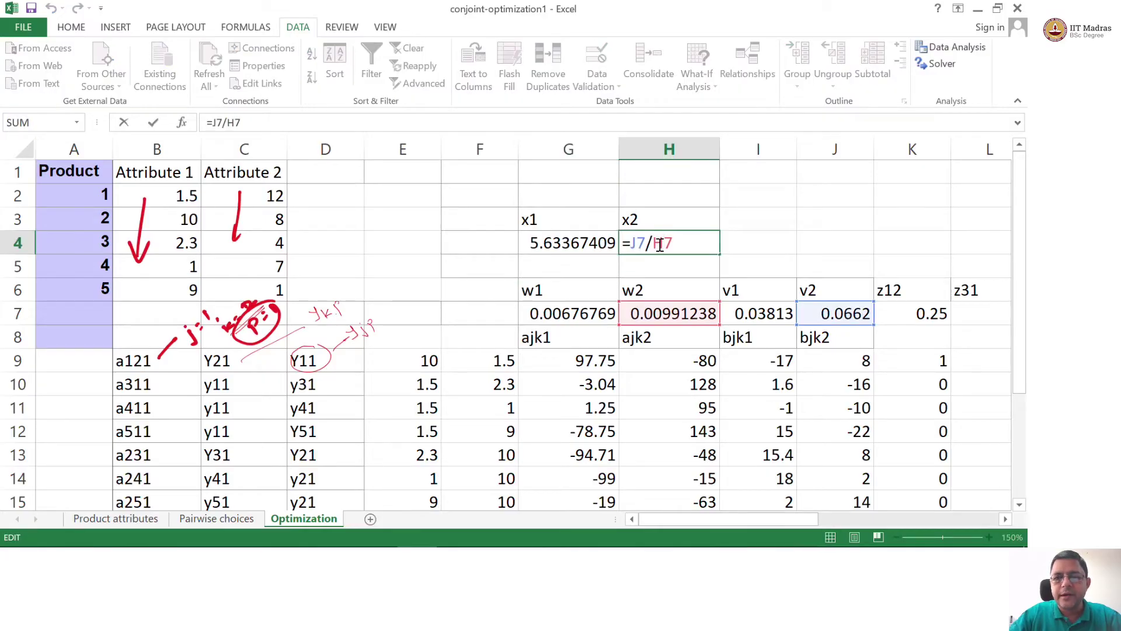
{"action": "key", "text": "Return"}
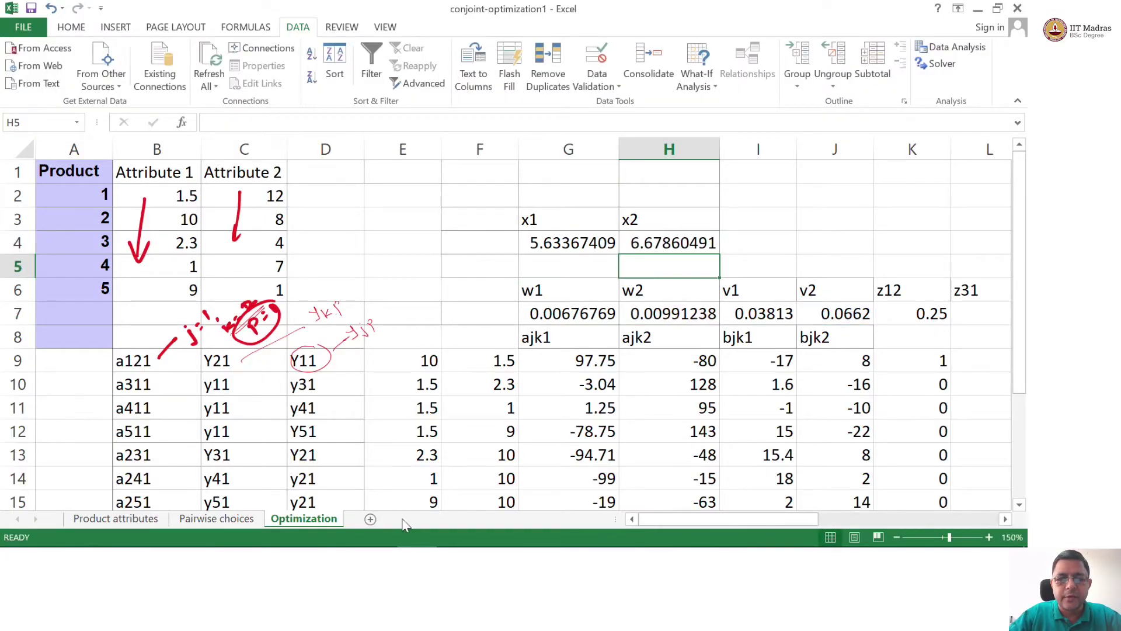
- Review the x = v/w note on slide 10 in PowerPoint and return to Excel to select x1 and x2 in G4:H4
{"action": "key", "text": "alt+Tab"}
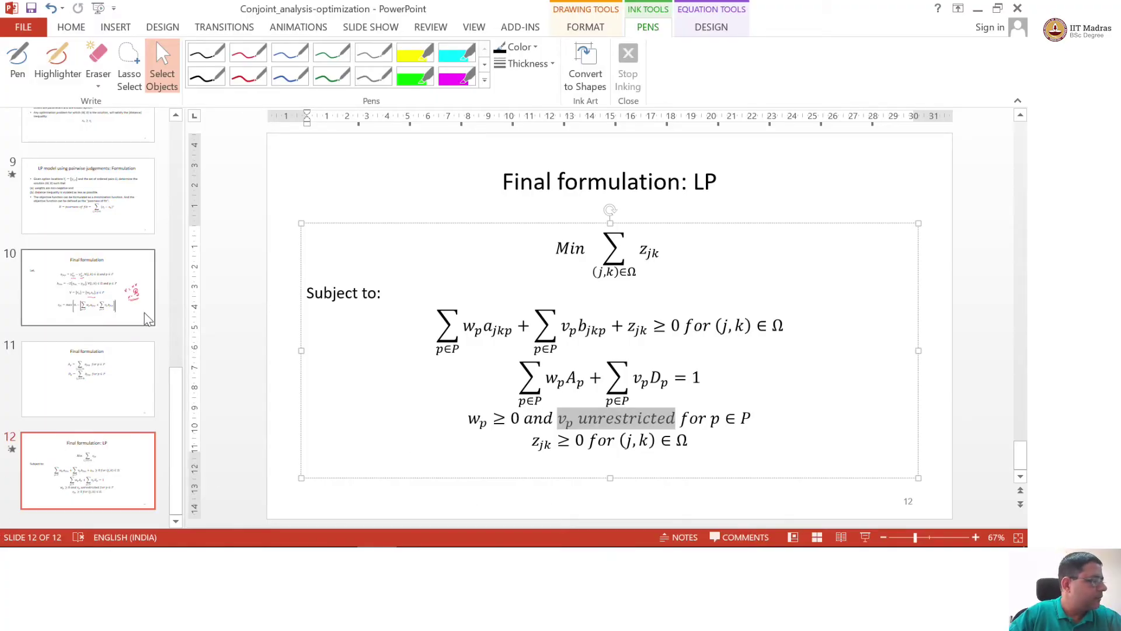
{"action": "left_click", "coordinate": [117, 291]}
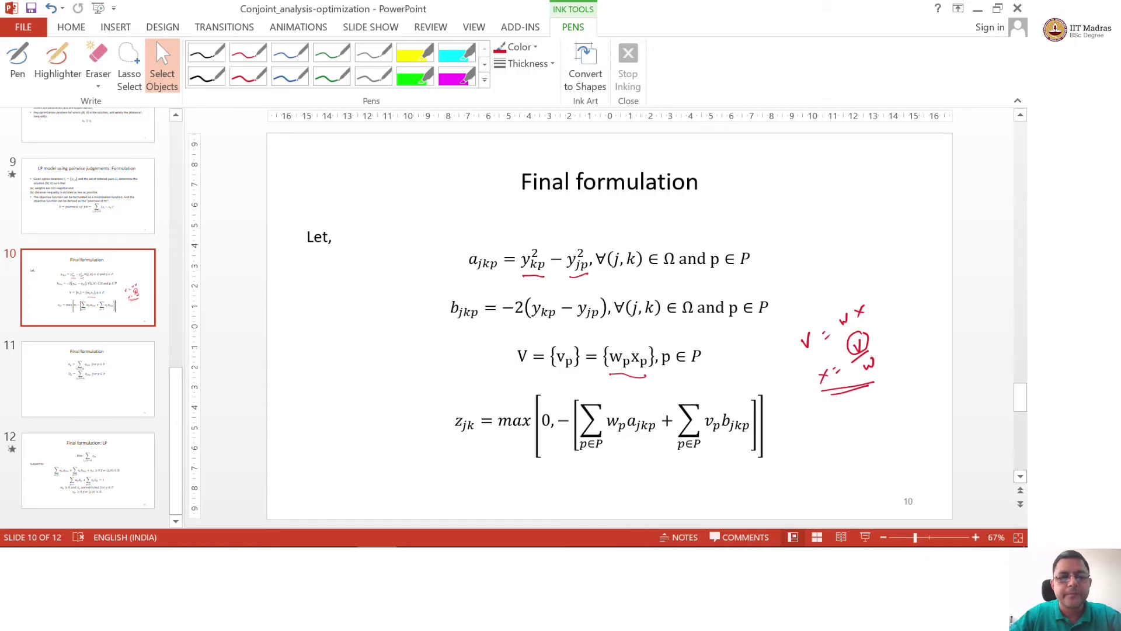
{"action": "key", "text": "alt+Tab"}
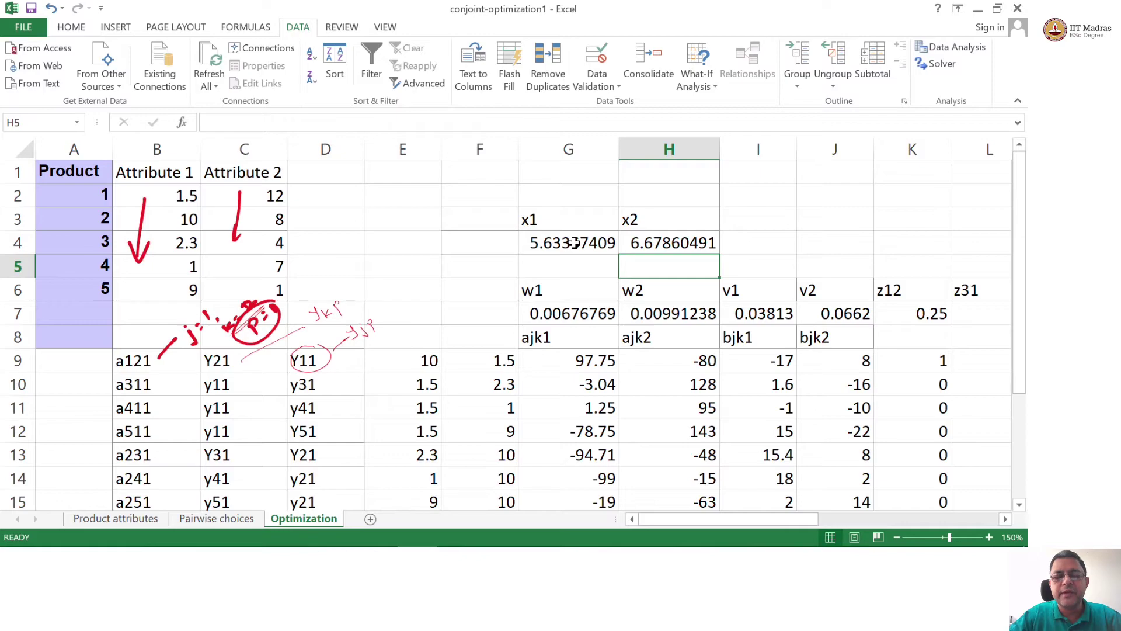
{"action": "left_click", "coordinate": [574, 243]}
{"action": "key", "text": "shift+Right"}
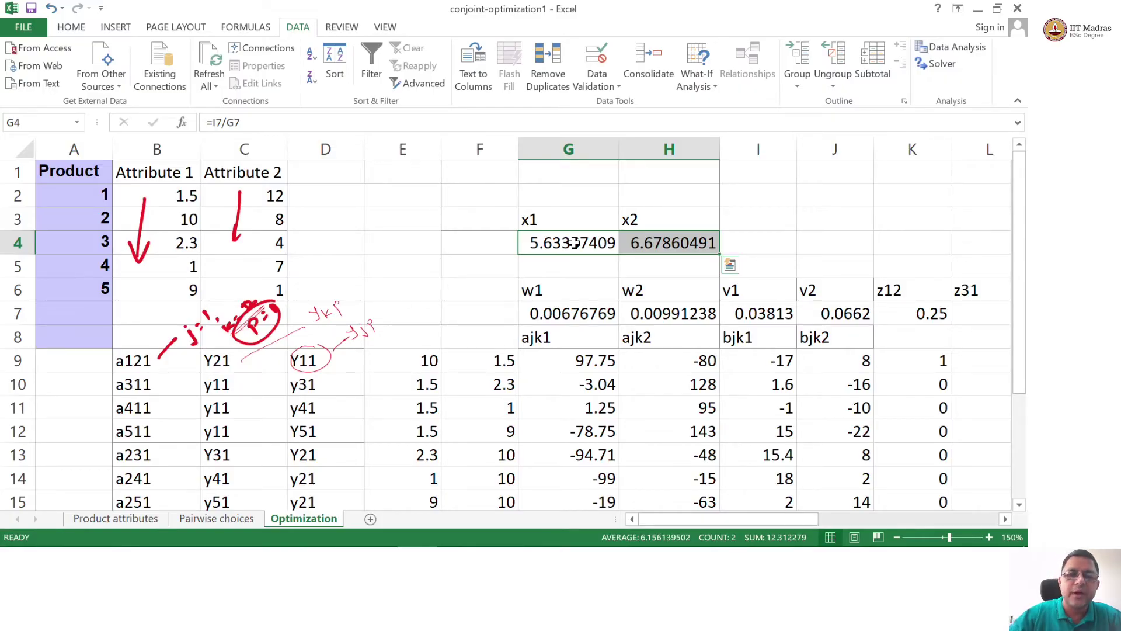
- Check the x1 and x2 results in G4 and H4, and select the product attribute values in B2:C6 for comparison
{"action": "left_click", "coordinate": [568, 246]}
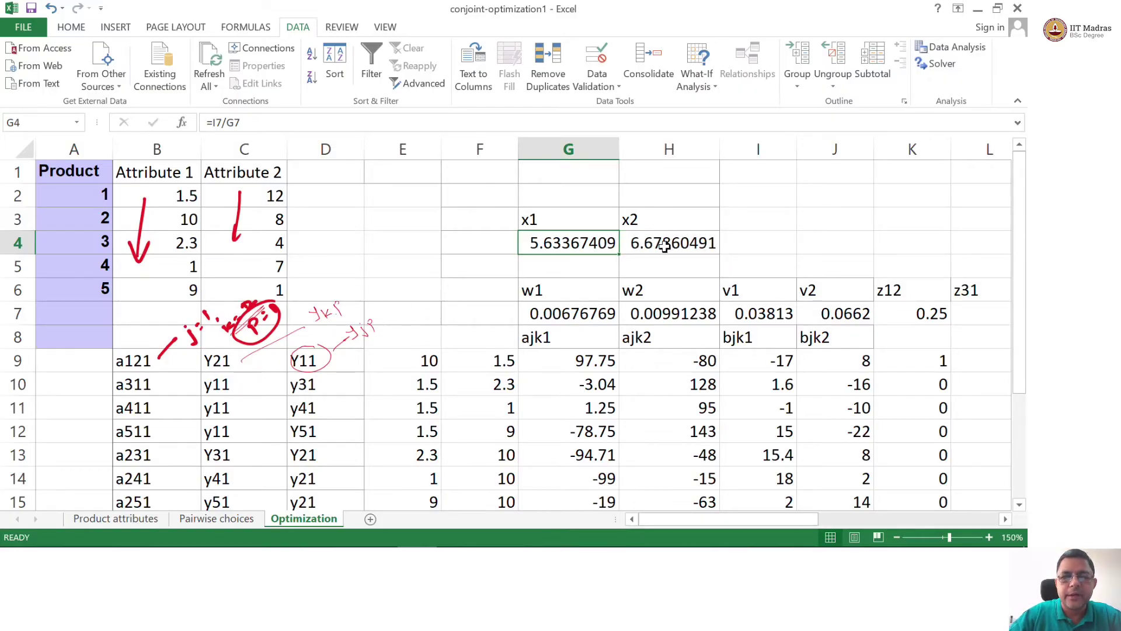
{"action": "left_click", "coordinate": [684, 244]}
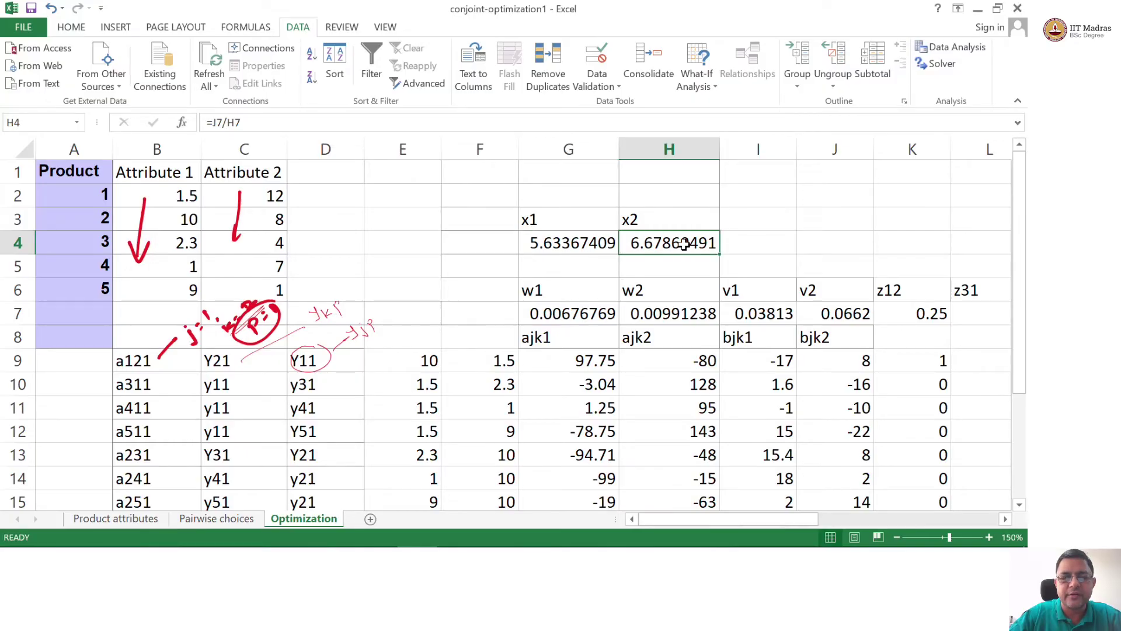
{"action": "left_click", "coordinate": [169, 196]}
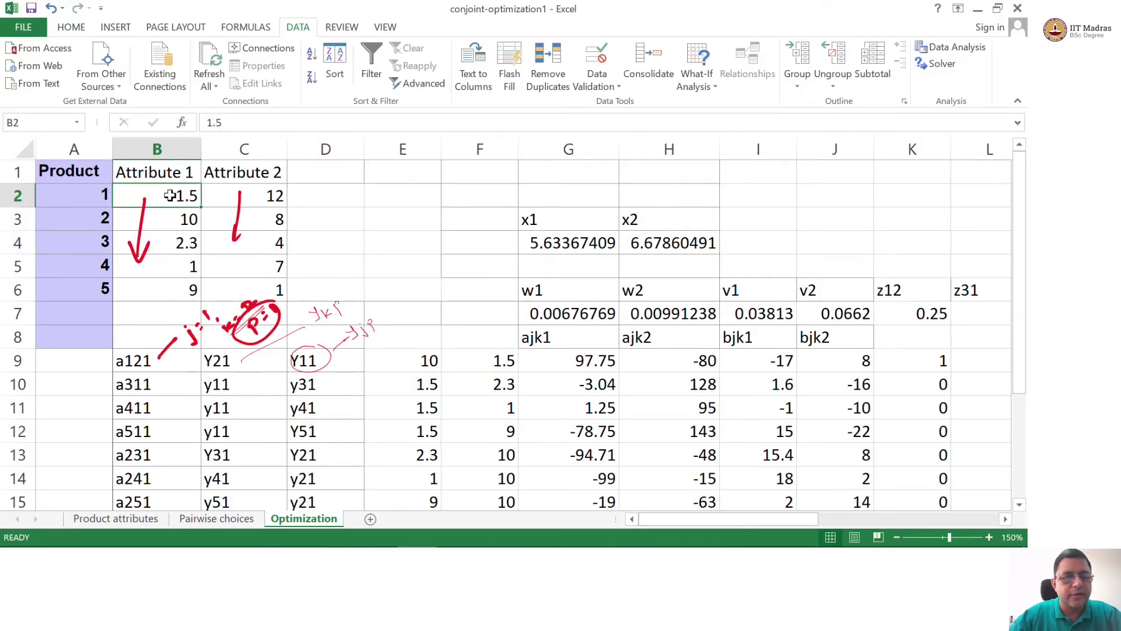
{"action": "key", "text": "shift+Right"}
{"action": "key", "text": "shift+Down"}
{"action": "key", "text": "shift+Down"}
{"action": "key", "text": "shift+Down"}
{"action": "key", "text": "shift+Down"}
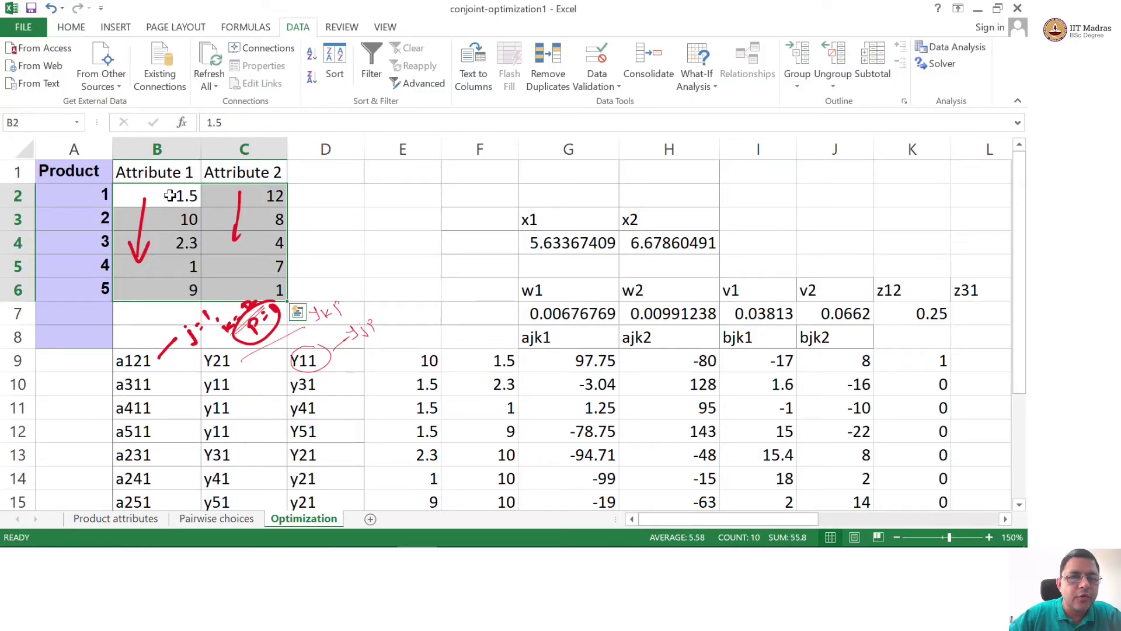
- Go through the Attribute 1 values in B2:B6 and compare them with x1 in G4
{"action": "left_click", "coordinate": [188, 285]}
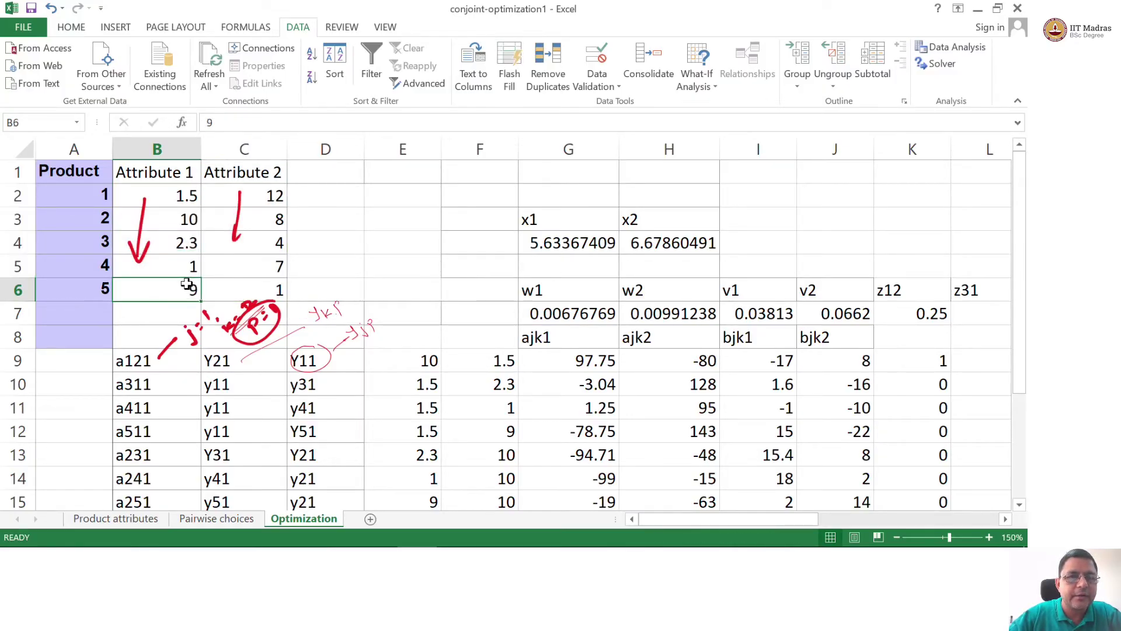
{"action": "left_click", "coordinate": [188, 188]}
{"action": "key", "text": "Down"}
{"action": "key", "text": "Down"}
{"action": "key", "text": "Down"}
{"action": "key", "text": "Down"}
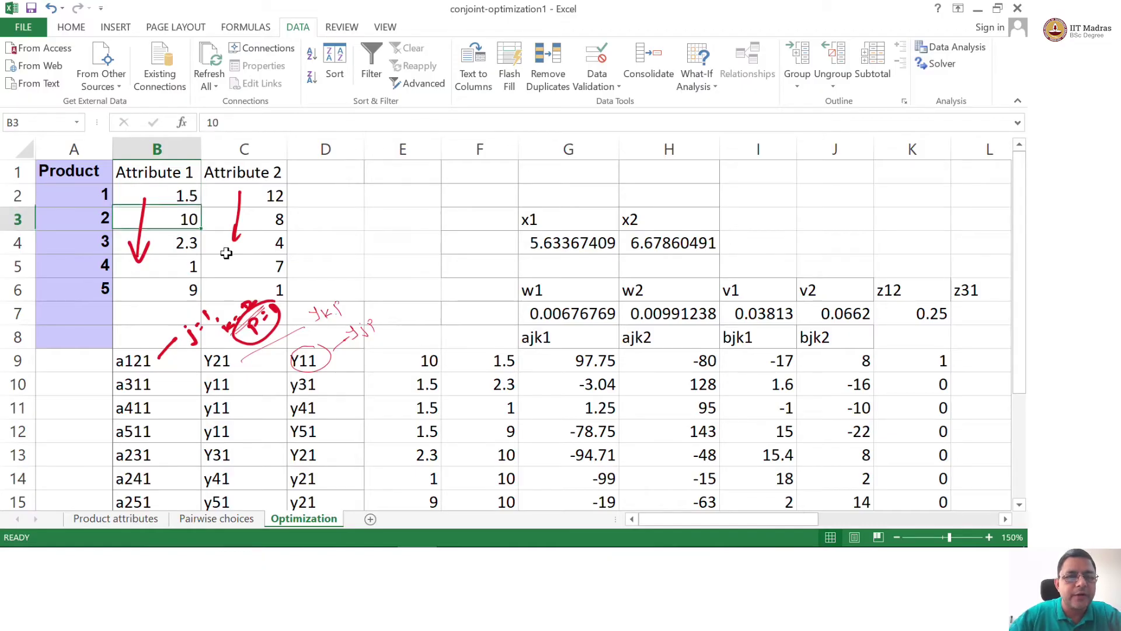
{"action": "left_click", "coordinate": [559, 244]}
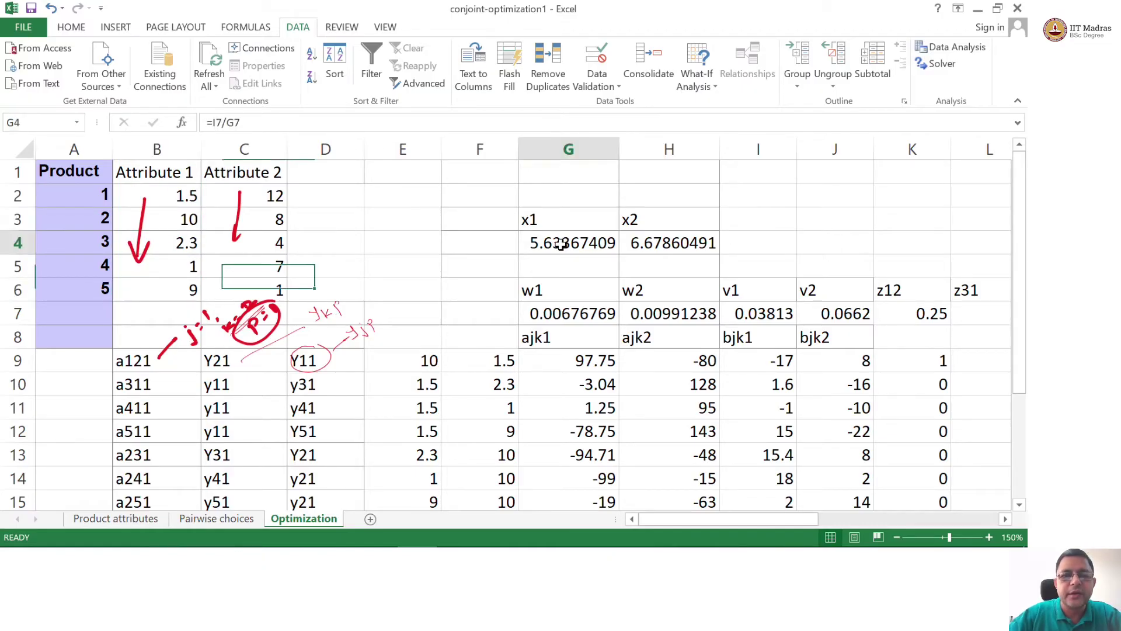
- Go through the Attribute 2 values in C2:C6 and compare them with x2 in H4
{"action": "left_click", "coordinate": [252, 189]}
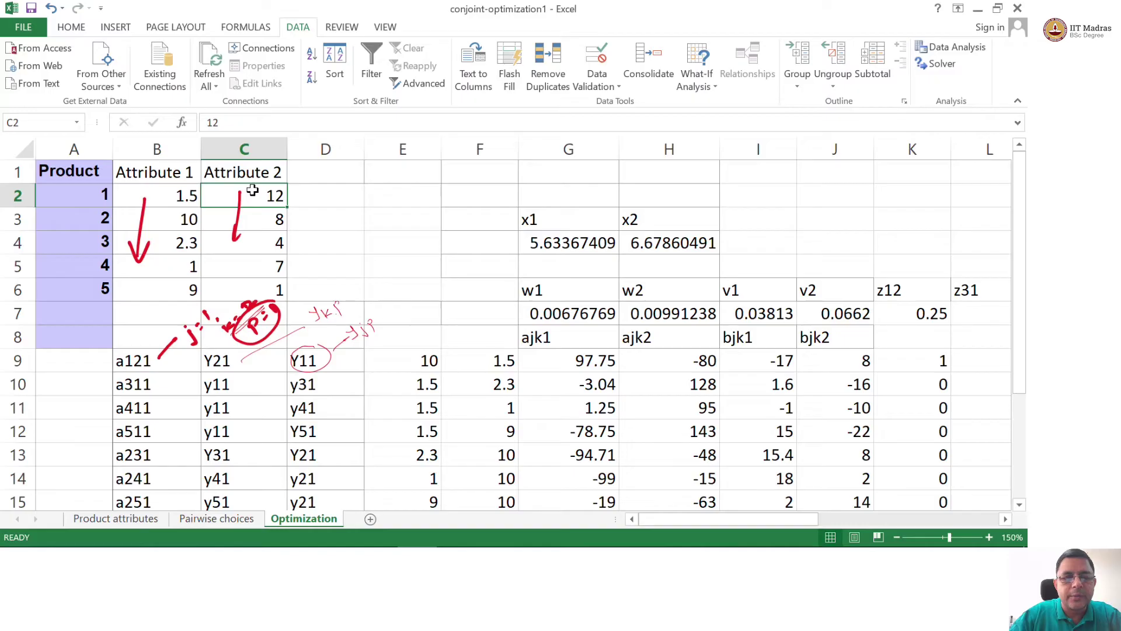
{"action": "key", "text": "Down"}
{"action": "key", "text": "Down"}
{"action": "key", "text": "Down"}
{"action": "key", "text": "Down"}
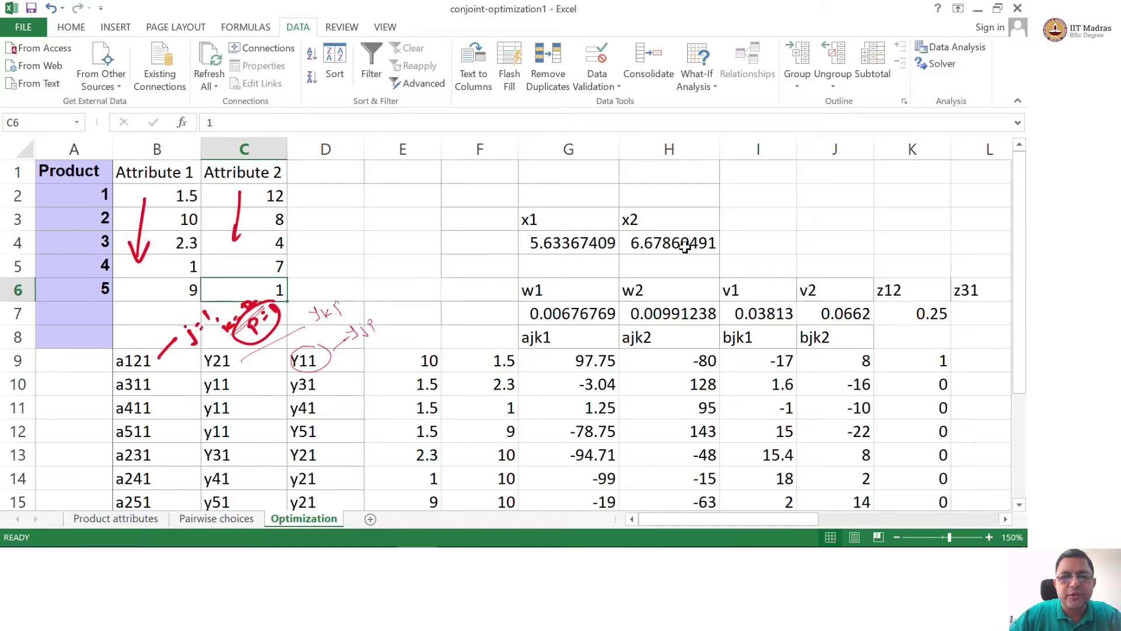
{"action": "left_click", "coordinate": [685, 245]}
- Review the ideal point coordinates x1 and x2 in G4 and H4 one after the other
{"action": "left_click", "coordinate": [586, 265]}
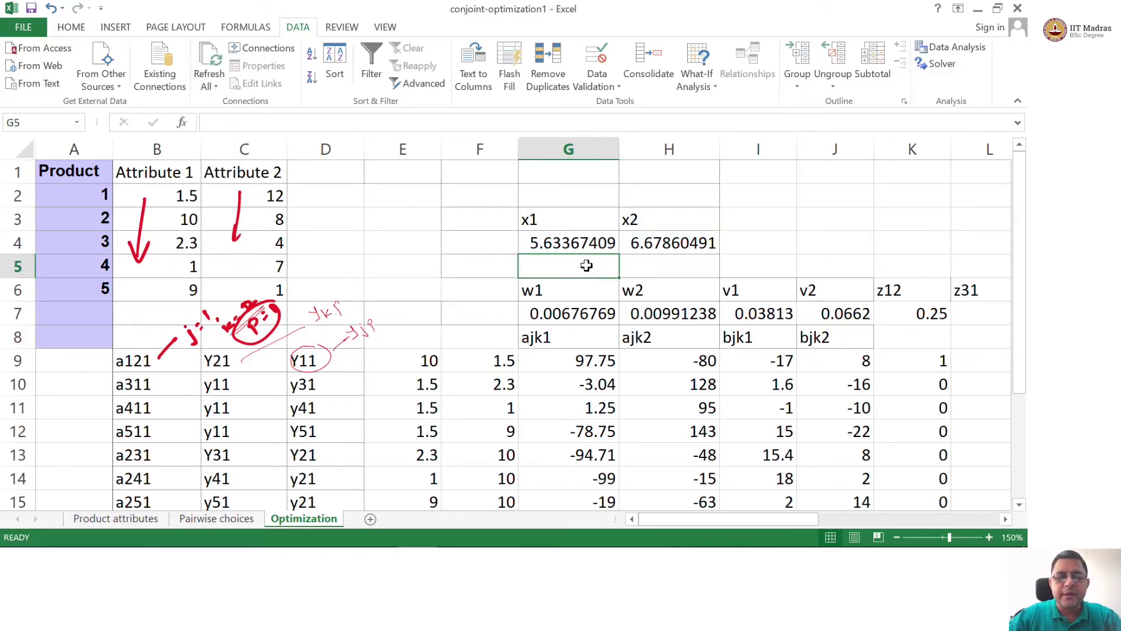
{"action": "key", "text": "Up"}
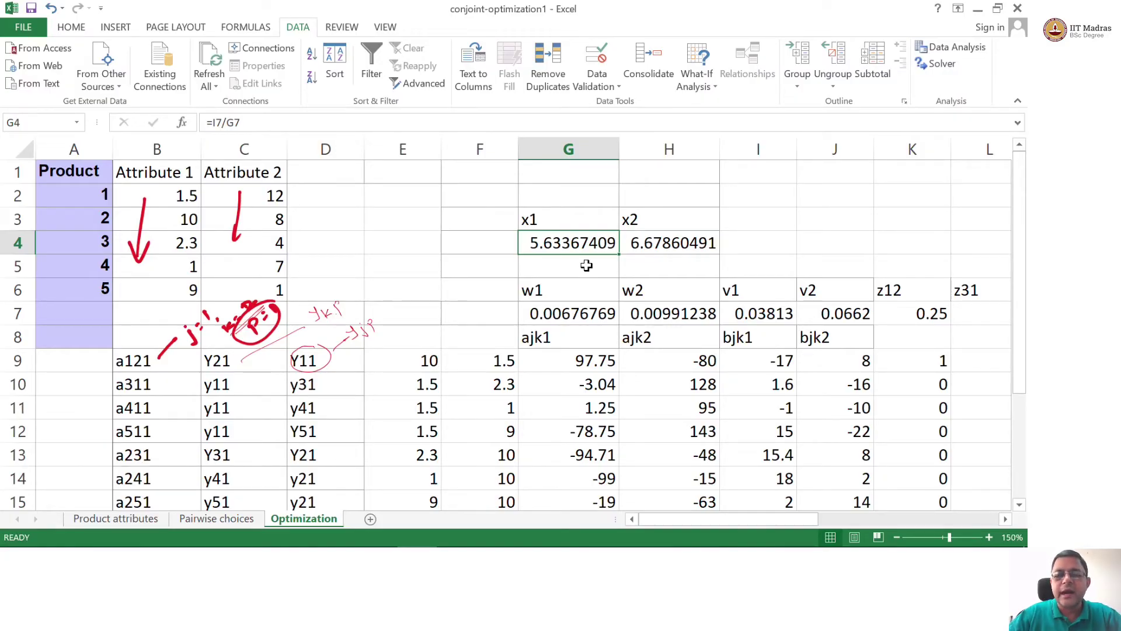
{"action": "key", "text": "Right"}
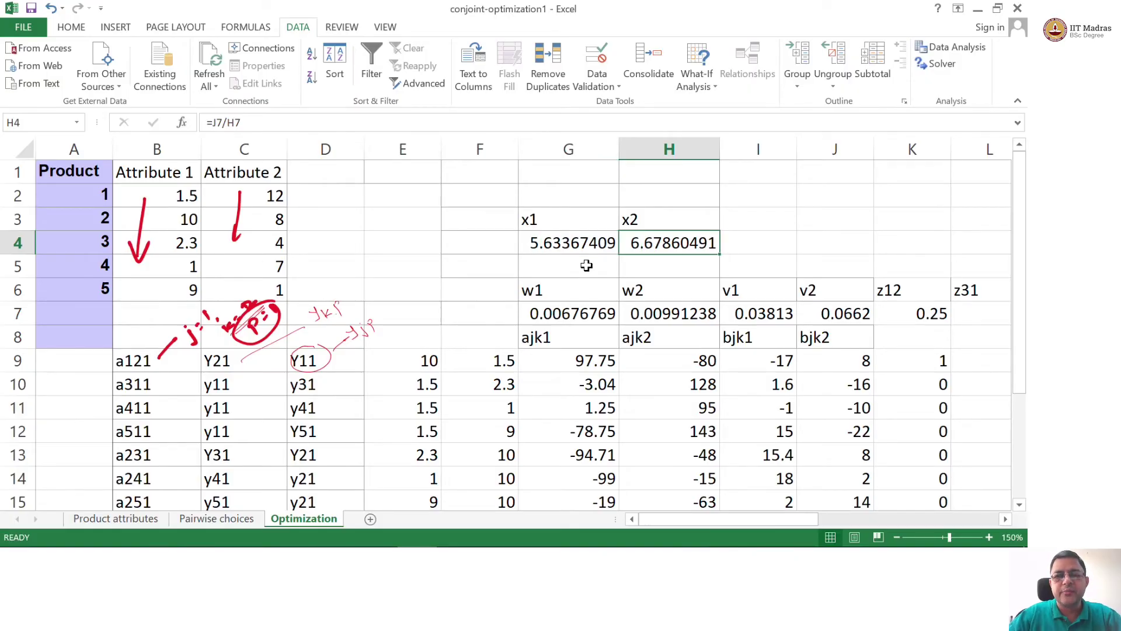
{"action": "key", "text": "Left"}
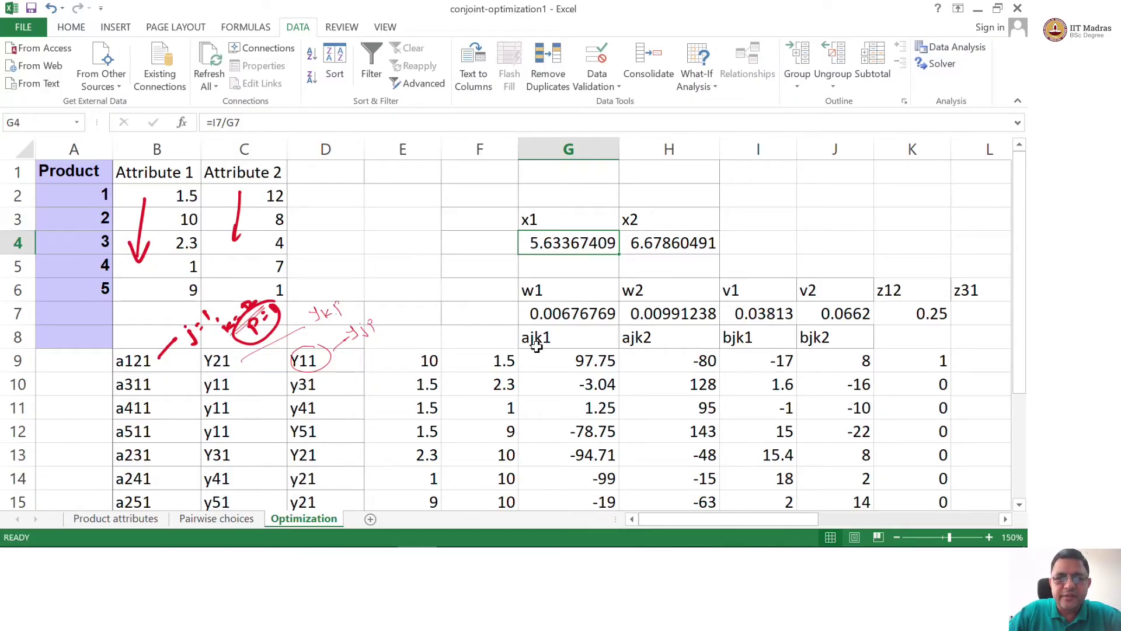
- Check the w1 value and ajk1 label in G7:G8, view the Product attributes sheet, and return to the Optimization sheet
{"action": "left_click", "coordinate": [506, 355]}
{"action": "left_click", "coordinate": [568, 338]}
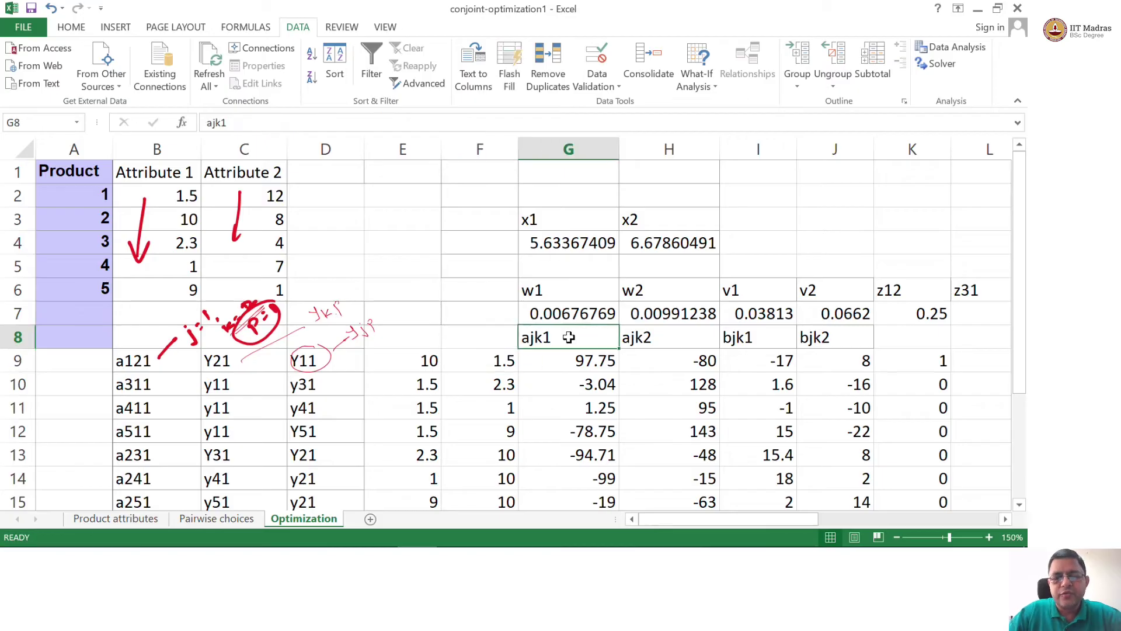
{"action": "key", "text": "Up"}
{"action": "left_click", "coordinate": [568, 337]}
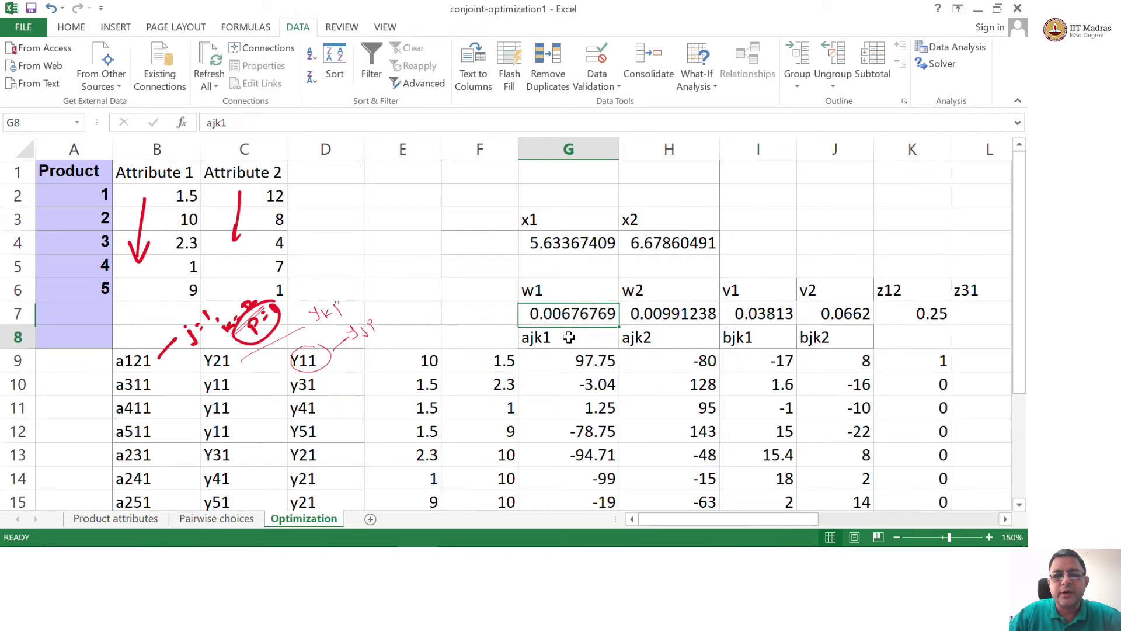
{"action": "left_click", "coordinate": [140, 517]}
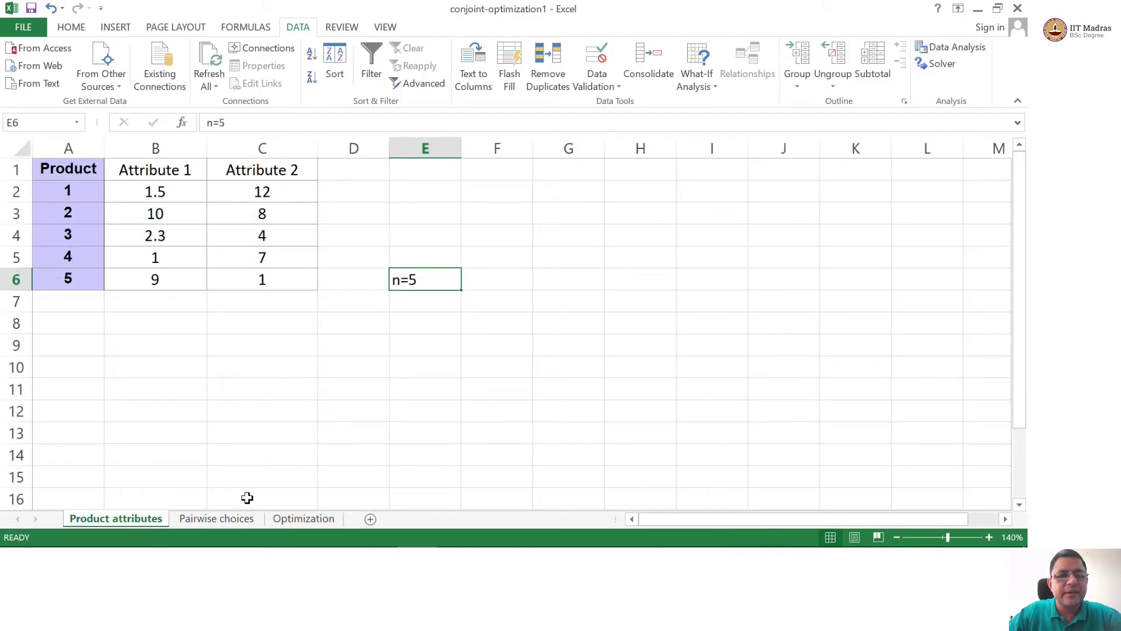
{"action": "left_click", "coordinate": [303, 519]}
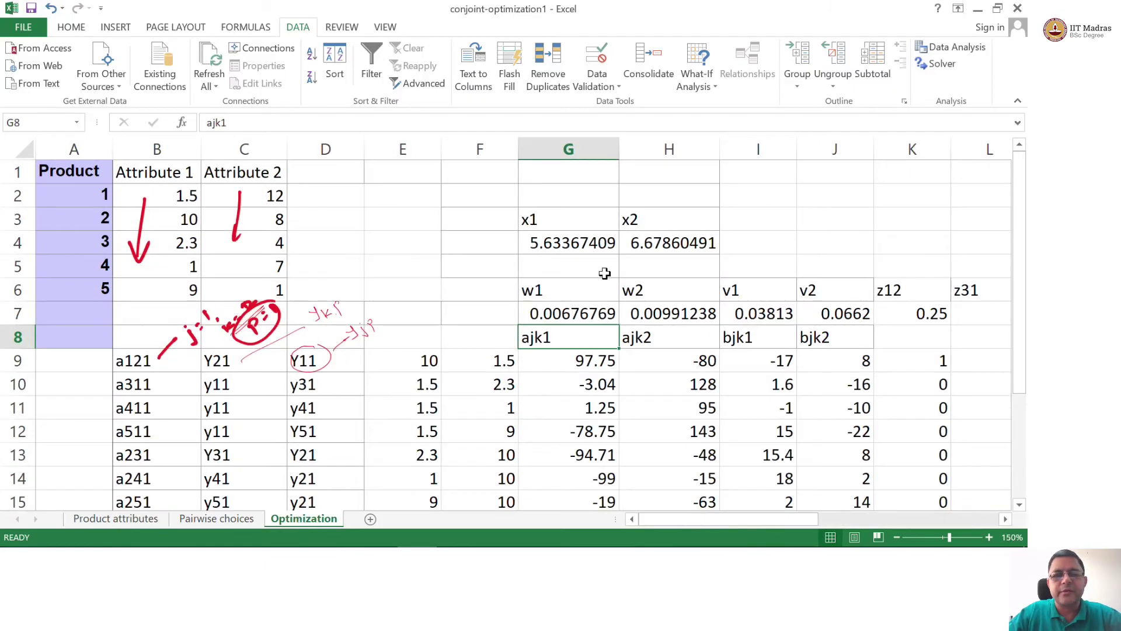
- Select the x1 and x2 labels and values in G3:H4 and inspect each coordinate
{"action": "left_click", "coordinate": [587, 244]}
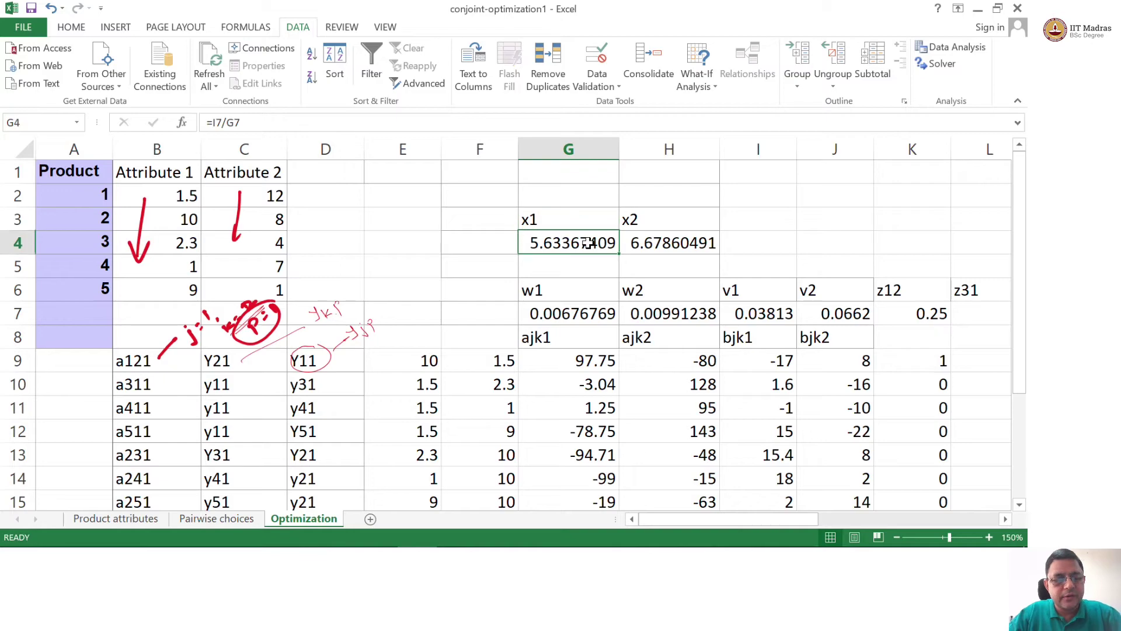
{"action": "left_click_drag", "start_coordinate": [570, 219], "coordinate": [669, 243]}
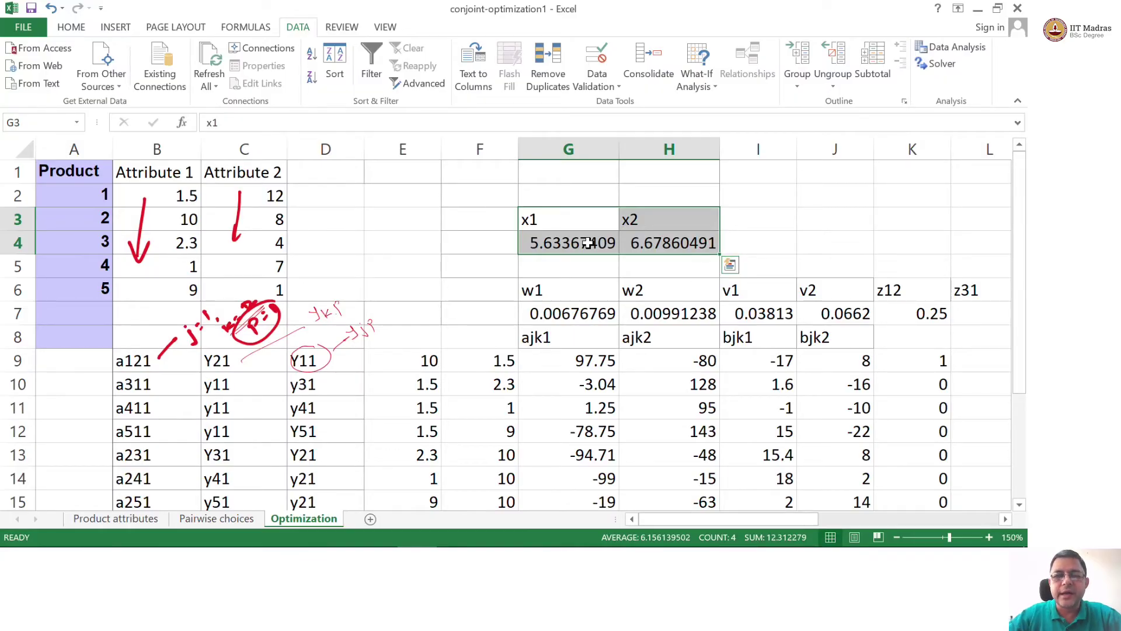
{"action": "left_click", "coordinate": [587, 243]}
{"action": "left_click", "coordinate": [661, 249]}
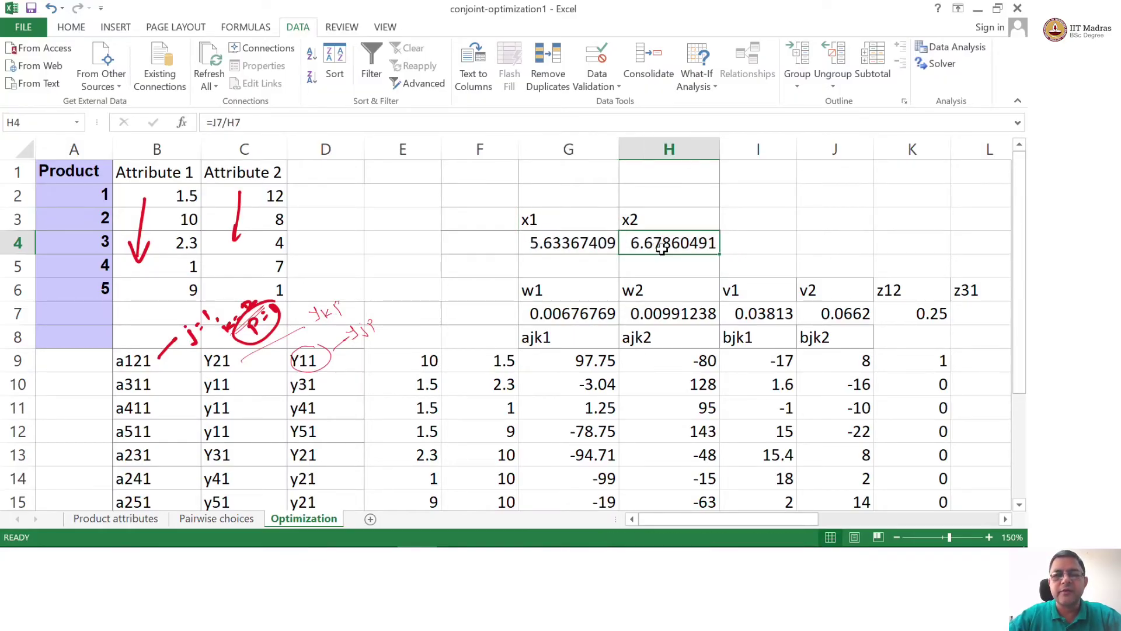
{"action": "left_click", "coordinate": [780, 247]}
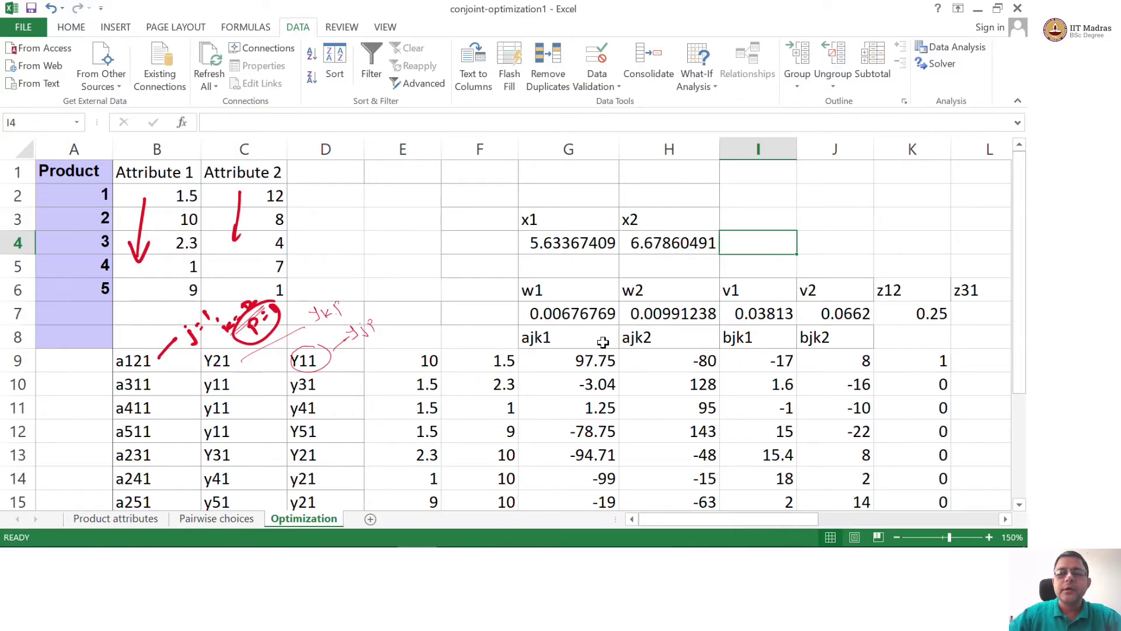
- Examine the solved w1, w2, v1 and v2 values in G7:J7 one by one
{"action": "left_click", "coordinate": [583, 313]}
{"action": "key", "text": "Right"}
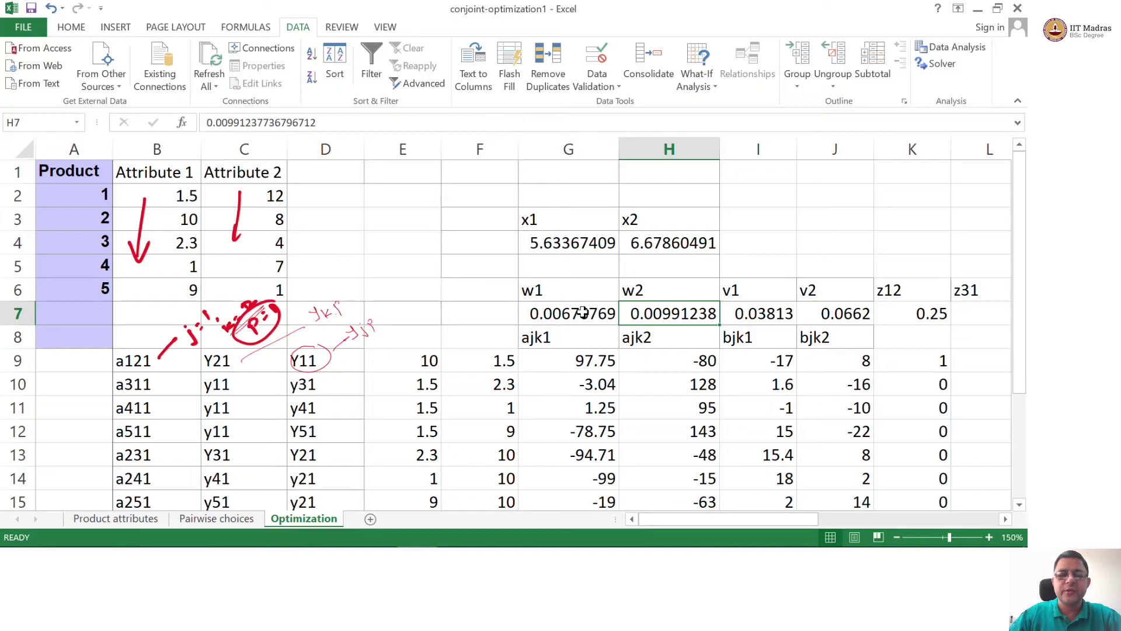
{"action": "key", "text": "Right"}
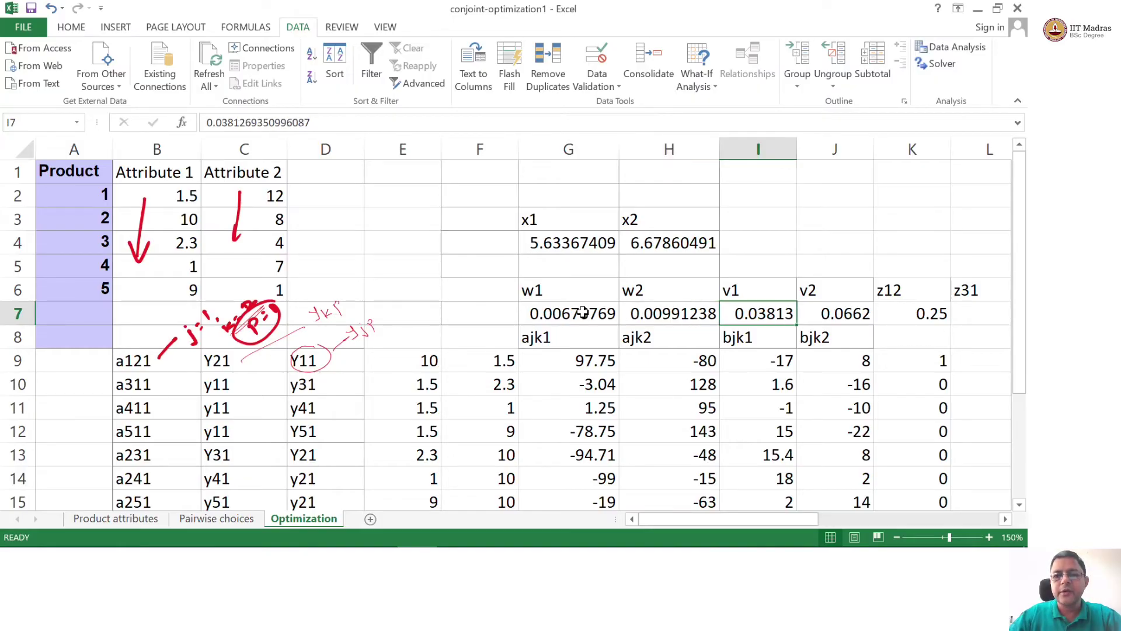
{"action": "key", "text": "Right"}
- Go back to the x1 and x2 results in row 4 and look at G4 and H4 alternately
{"action": "key", "text": "Up"}
{"action": "key", "text": "Up"}
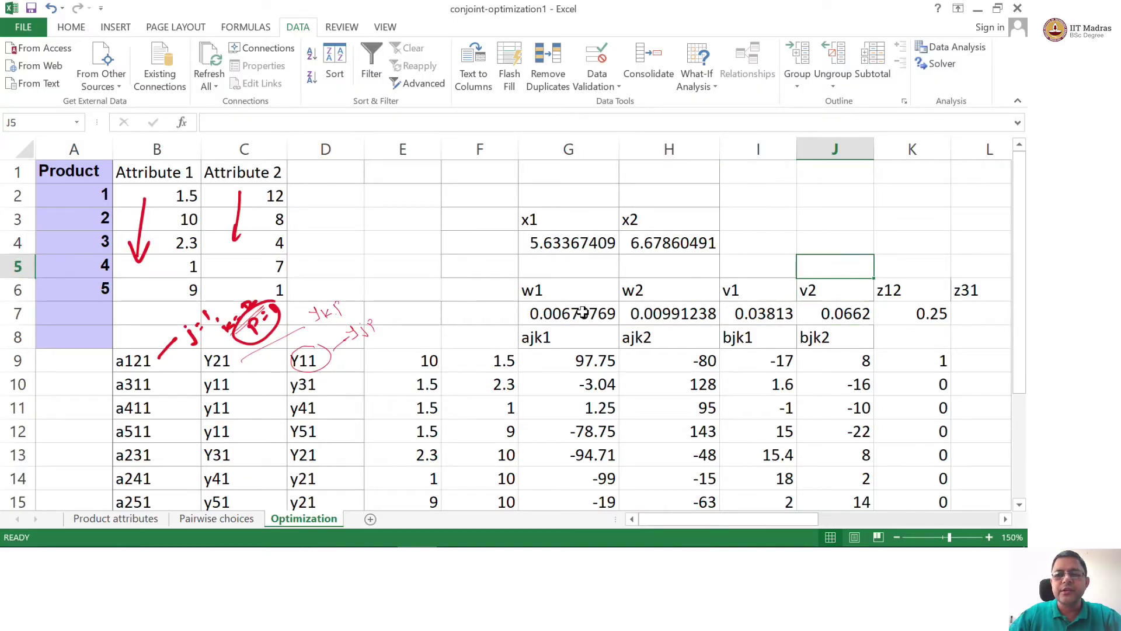
{"action": "key", "text": "Up"}
{"action": "key", "text": "Left"}
{"action": "key", "text": "Left"}
{"action": "key", "text": "Left"}
{"action": "key", "text": "Right"}
{"action": "key", "text": "Left"}
{"action": "key", "text": "Right"}
- Step along row 7 from w2 through the z variable values up to z35 in S7
{"action": "key", "text": "Down"}
{"action": "key", "text": "Down"}
{"action": "key", "text": "Down"}
{"action": "key", "text": "Right"}
{"action": "key", "text": "Right"}
{"action": "key", "text": "Right"}
{"action": "key", "text": "Right"}
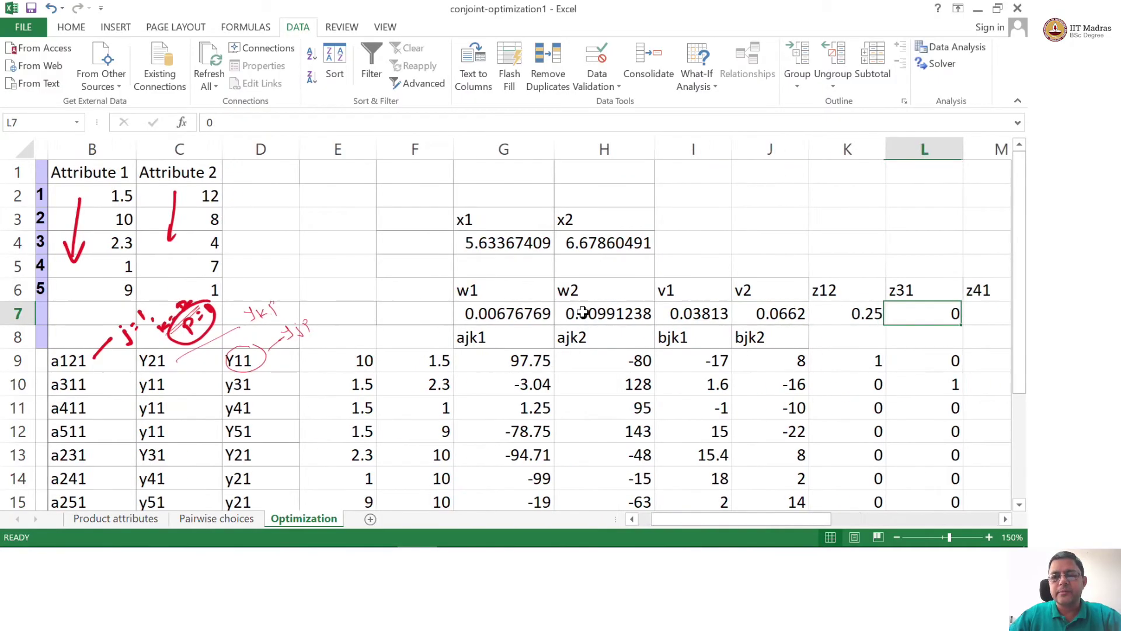
{"action": "key", "text": "Right"}
{"action": "key", "text": "Right"}
{"action": "key", "text": "Right"}
{"action": "key", "text": "Right"}
{"action": "key", "text": "Right"}
{"action": "key", "text": "Right"}
{"action": "key", "text": "Right"}
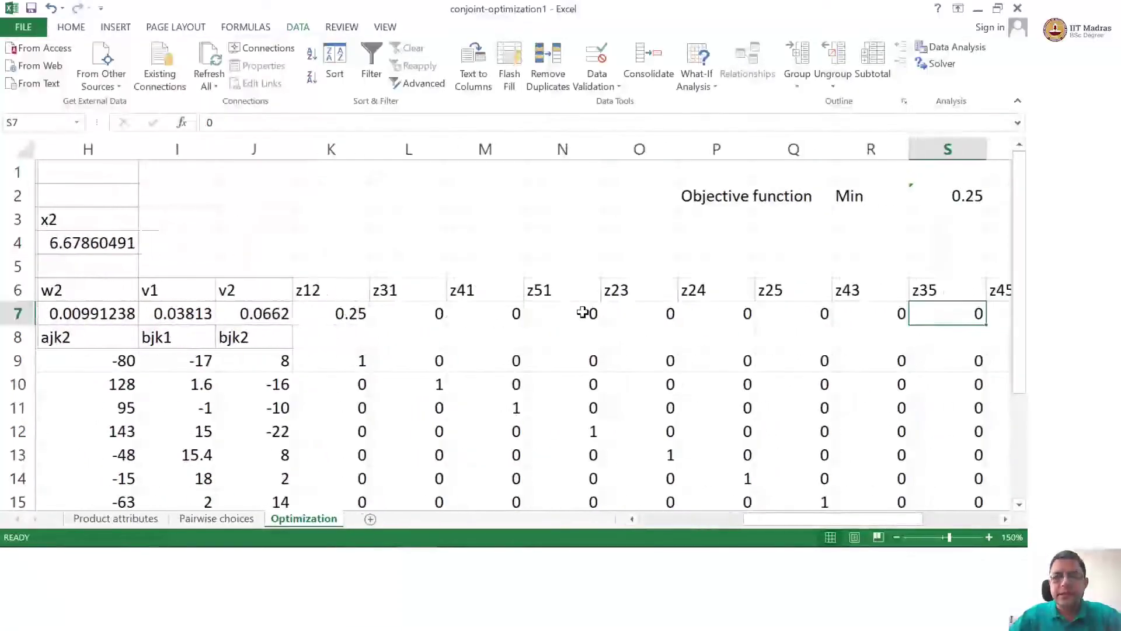
- Return to z12 in K7 and select all z labels and values in K6:T7
{"action": "key", "text": "Left"}
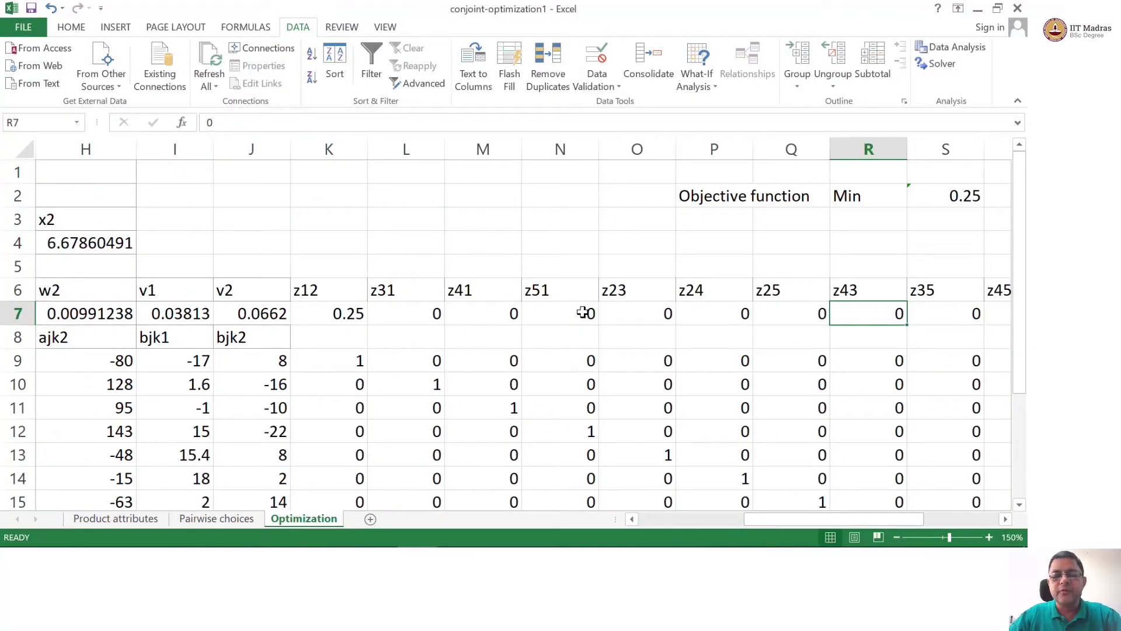
{"action": "key", "text": "Left"}
{"action": "key", "text": "Left"}
{"action": "key", "text": "Left"}
{"action": "key", "text": "Left"}
{"action": "key", "text": "Left"}
{"action": "key", "text": "Left"}
{"action": "key", "text": "Left"}
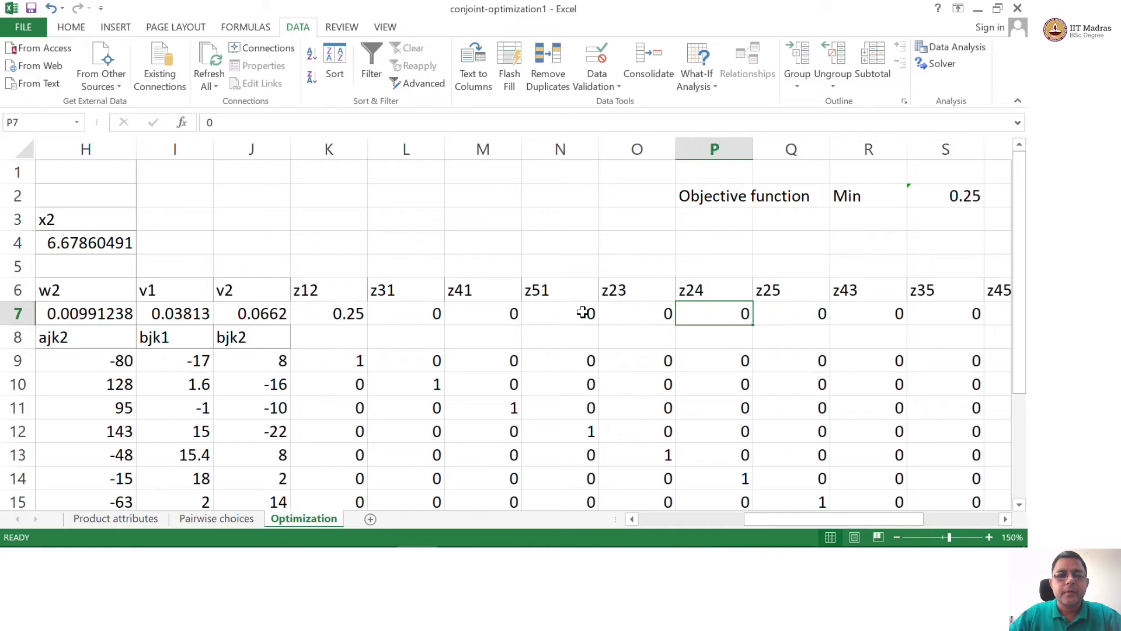
{"action": "key", "text": "shift+Up"}
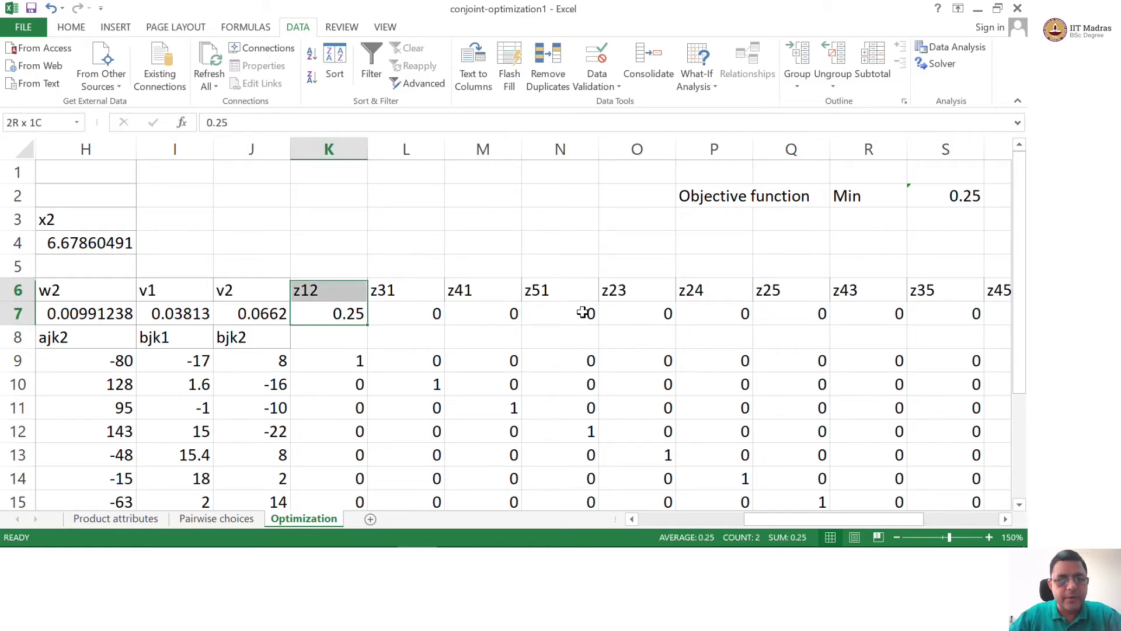
{"action": "key", "text": "shift+Right"}
{"action": "key", "text": "shift+Right"}
{"action": "key", "text": "shift+Right"}
{"action": "key", "text": "shift+Right"}
{"action": "key", "text": "shift+Right"}
{"action": "key", "text": "shift+Right"}
{"action": "key", "text": "shift+Right"}
{"action": "key", "text": "shift+Right"}
{"action": "key", "text": "shift+Right"}
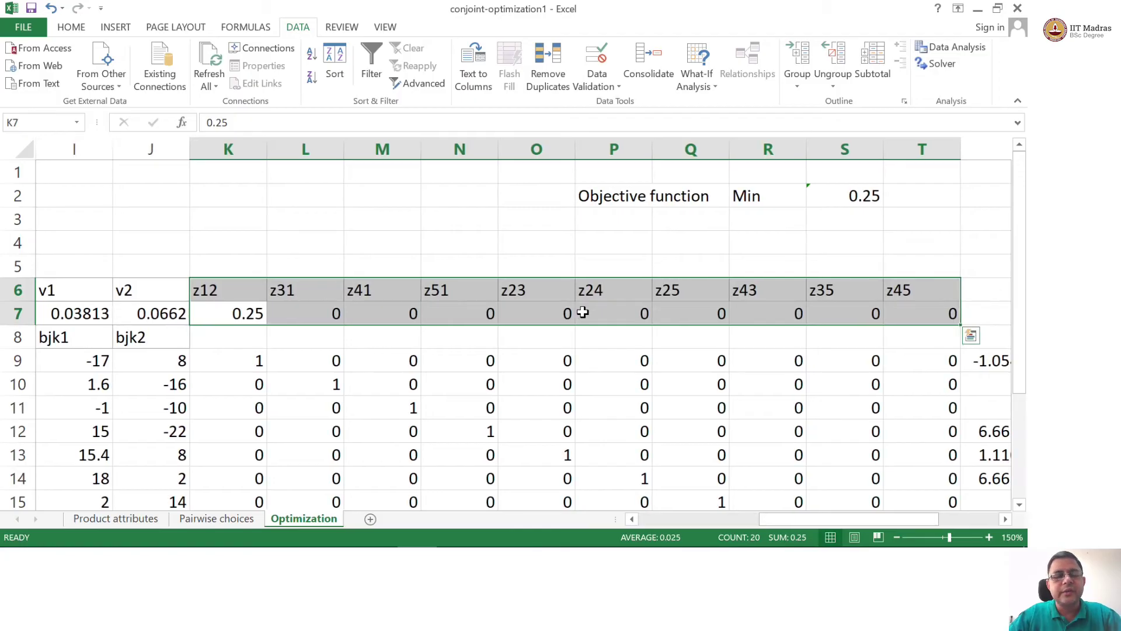
- Reselect the z12 to z45 range K6:T7 to review the z variables as one set
{"action": "key", "text": "Left"}
{"action": "key", "text": "Right"}
{"action": "key", "text": "shift+Up"}
{"action": "key", "text": "shift+Right"}
{"action": "key", "text": "shift+Right"}
{"action": "key", "text": "shift+Right"}
{"action": "key", "text": "shift+Right"}
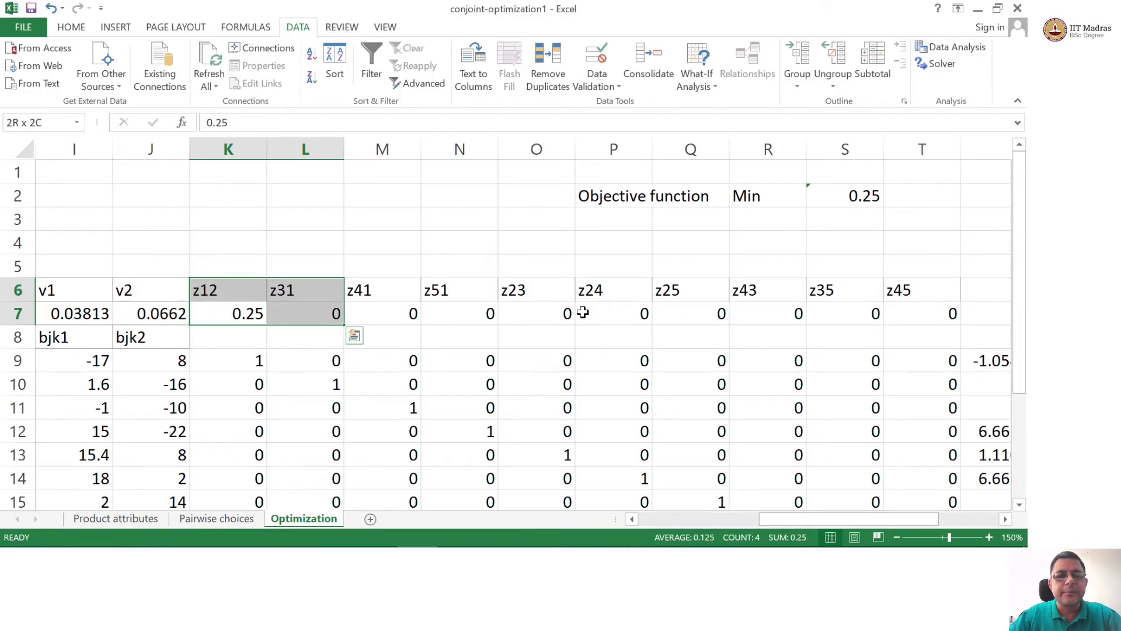
{"action": "key", "text": "shift+Right"}
{"action": "key", "text": "shift+Right"}
{"action": "key", "text": "shift+Right"}
{"action": "key", "text": "shift+Right"}
{"action": "key", "text": "shift+Right"}
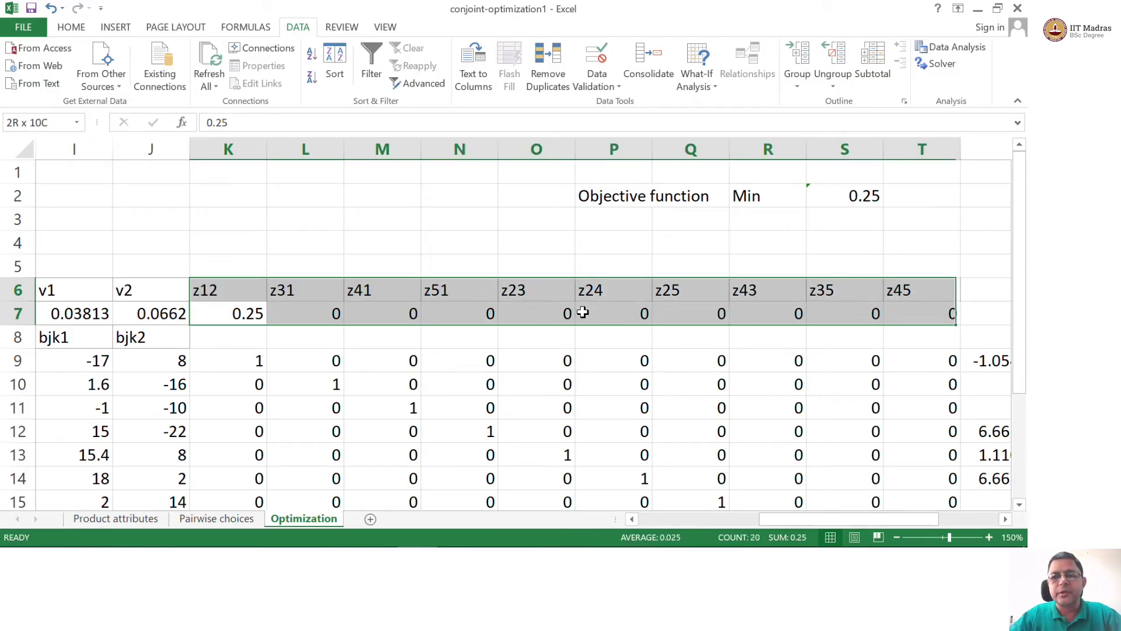
- Check the objective function formula in S2, and select the z12 value in K7
{"action": "left_click", "coordinate": [845, 200]}
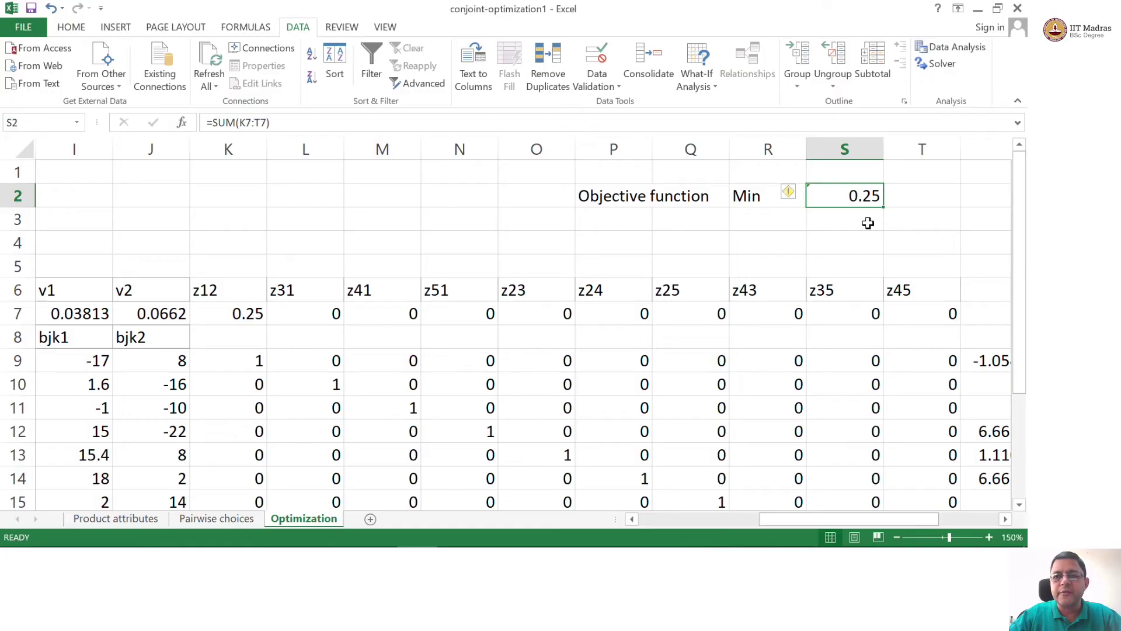
{"action": "left_click", "coordinate": [865, 218]}
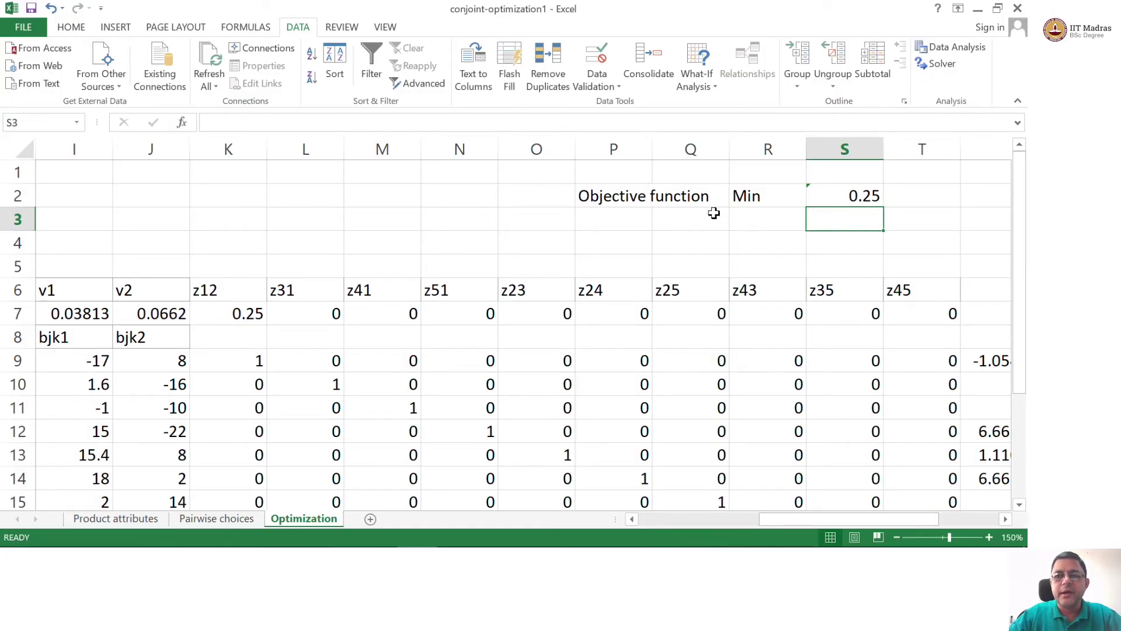
{"action": "left_click", "coordinate": [237, 316]}
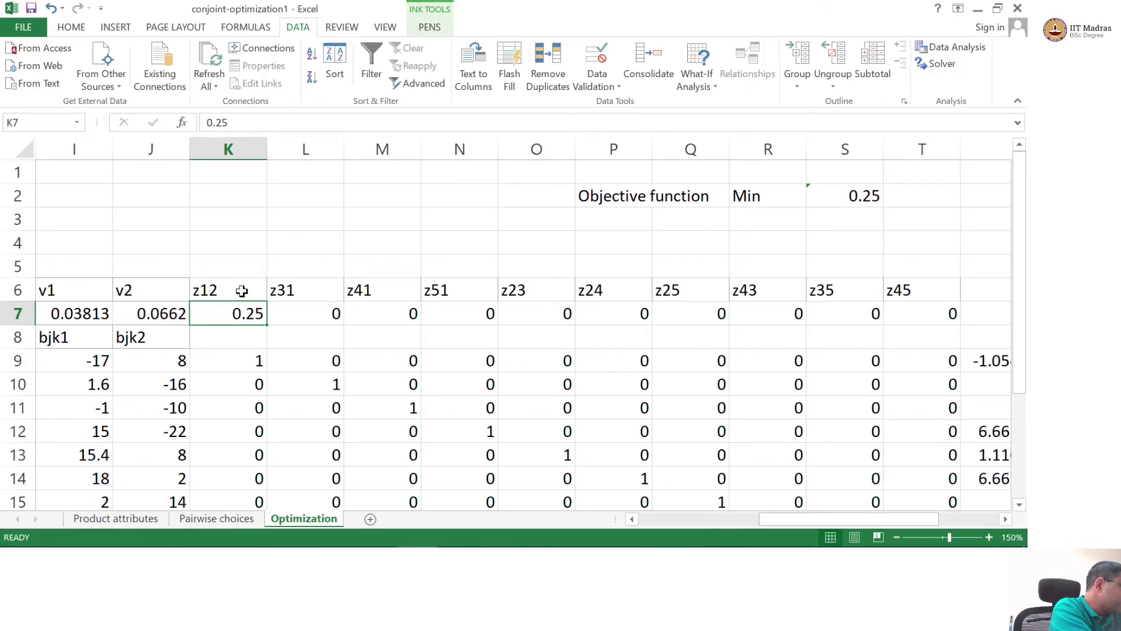
- Step back along row 7 to the weights and inspect the w1 and w2 values in G7 and H7
{"action": "scroll", "coordinate": [240, 311], "scroll_direction": "right", "scroll_amount": 1}
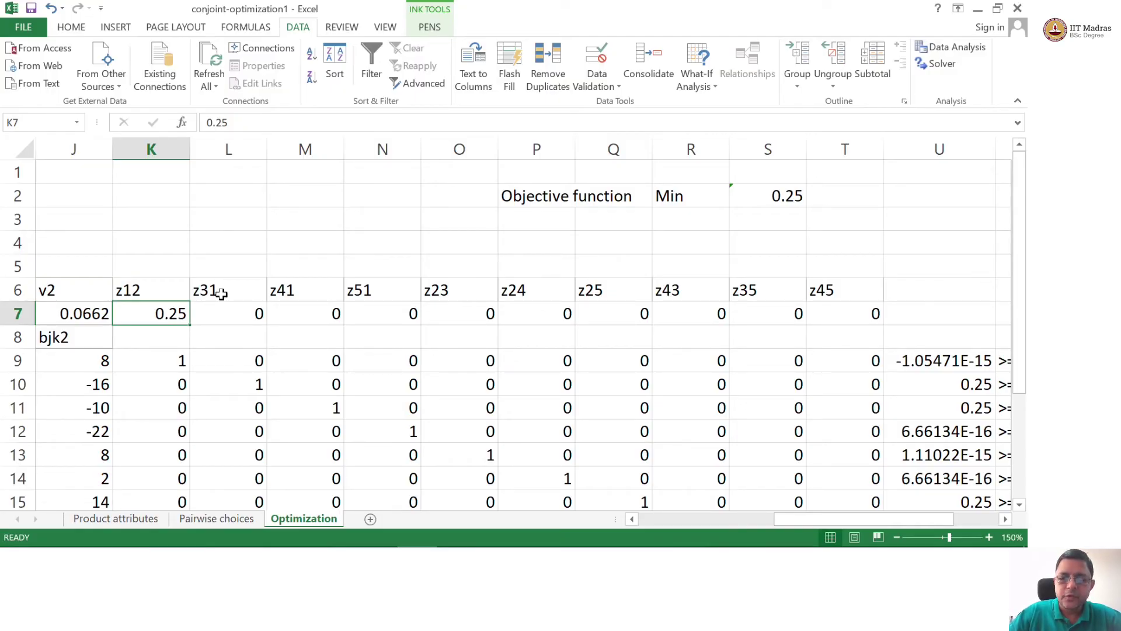
{"action": "key", "text": "Left"}
{"action": "key", "text": "Left"}
{"action": "key", "text": "Left"}
{"action": "key", "text": "Left"}
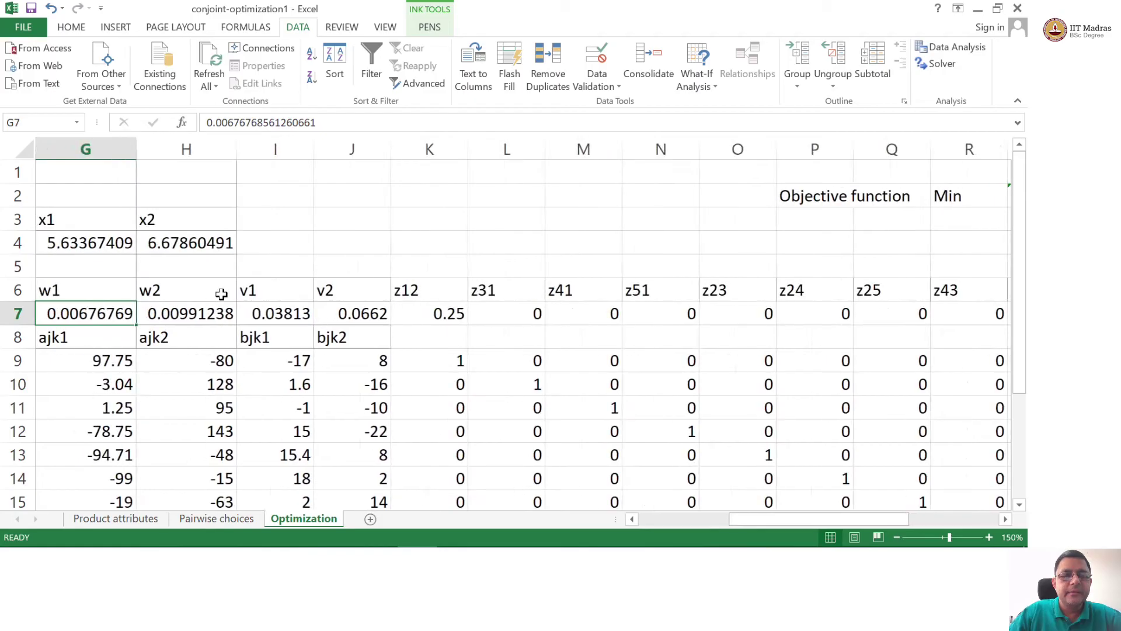
{"action": "key", "text": "Left"}
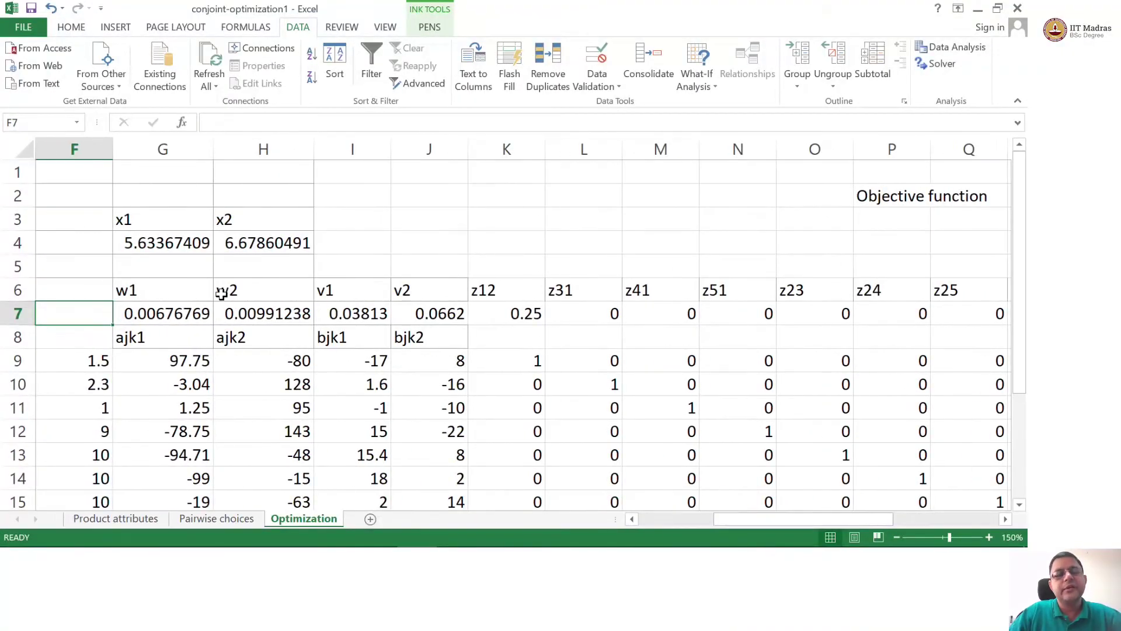
{"action": "key", "text": "Right"}
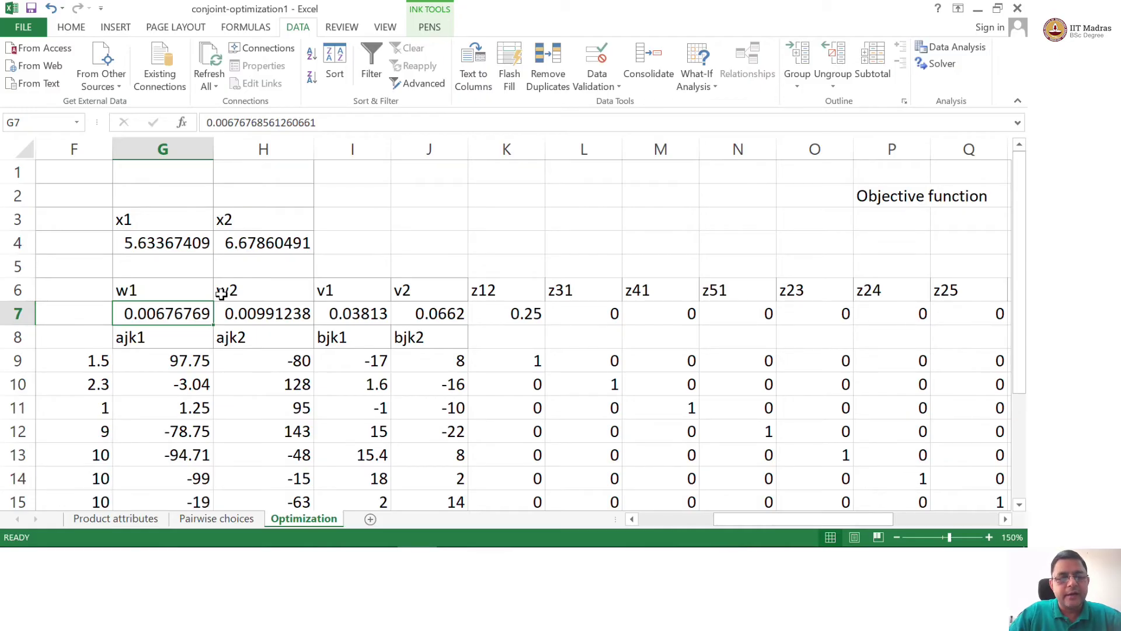
{"action": "key", "text": "Right"}
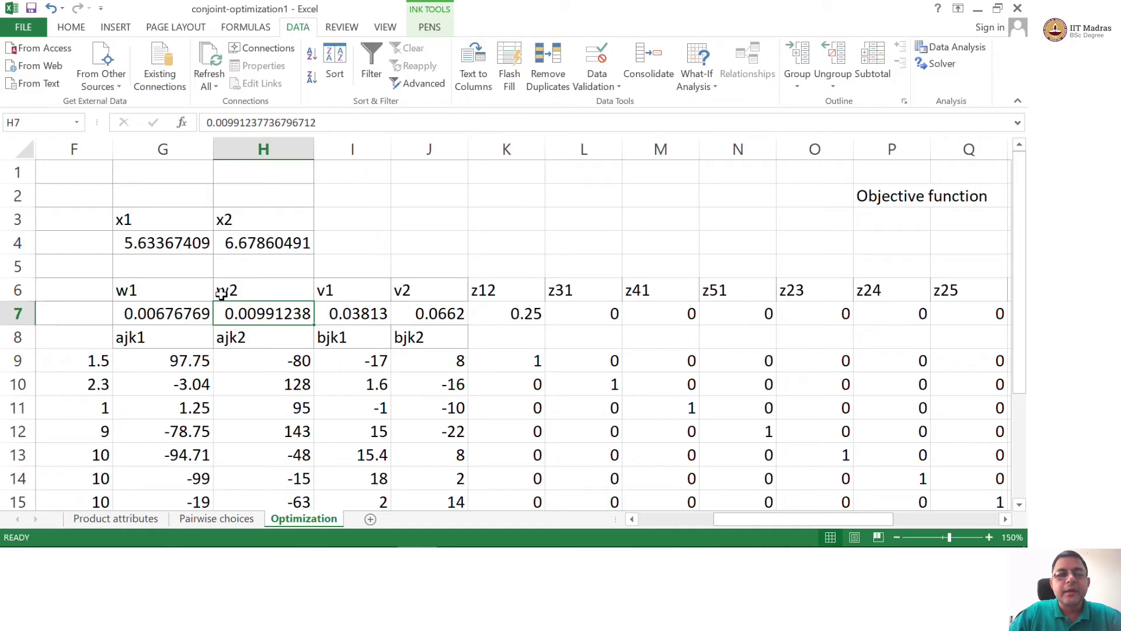
- Move along row 7 to z31 and select the z31 to z45 labels and values in L6:T7
{"action": "key", "text": "Right"}
{"action": "key", "text": "Right"}
{"action": "key", "text": "Right"}
{"action": "key", "text": "Right"}
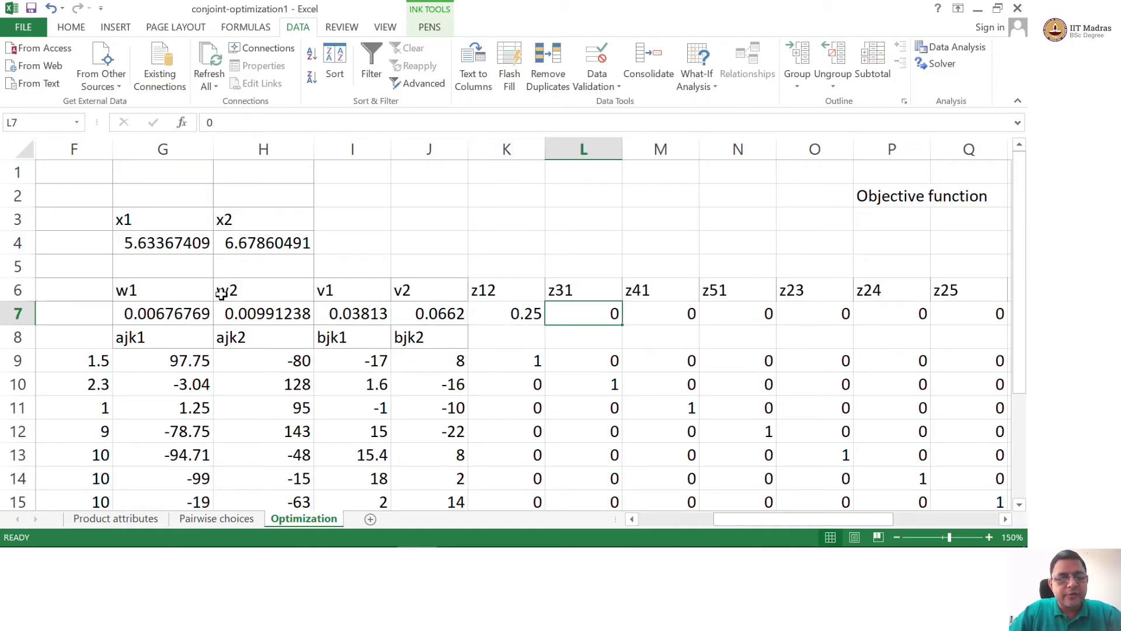
{"action": "key", "text": "shift+Up"}
{"action": "key", "text": "shift+Right"}
{"action": "key", "text": "shift+Right"}
{"action": "key", "text": "shift+Right"}
{"action": "key", "text": "shift+Right"}
{"action": "key", "text": "shift+Right"}
{"action": "key", "text": "shift+Right"}
{"action": "key", "text": "shift+Right"}
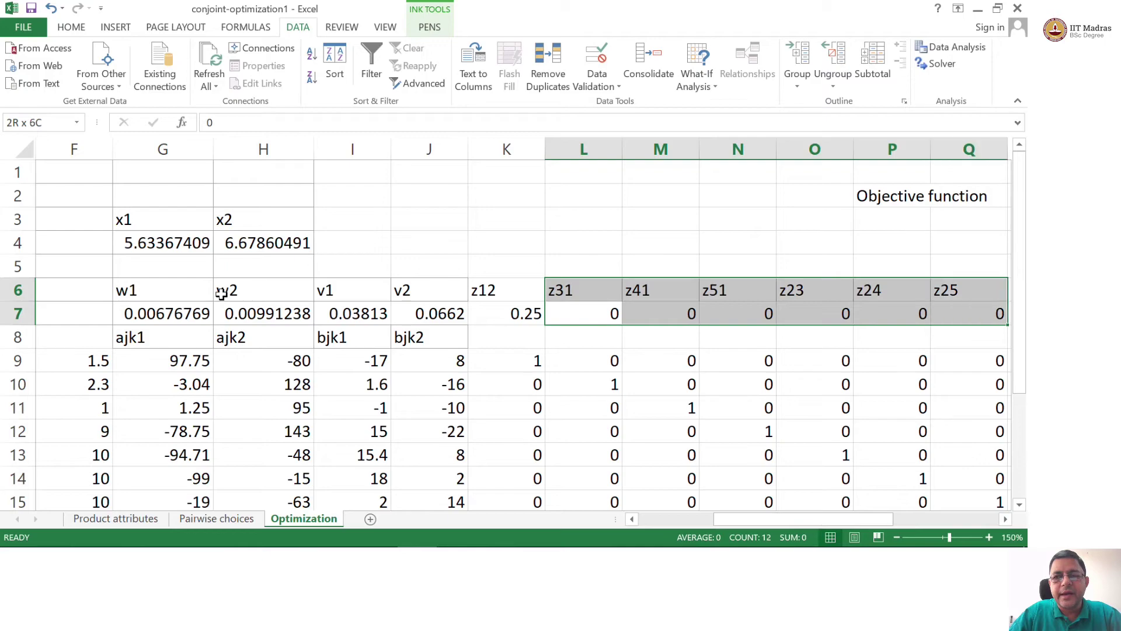
{"action": "key", "text": "shift+Right"}
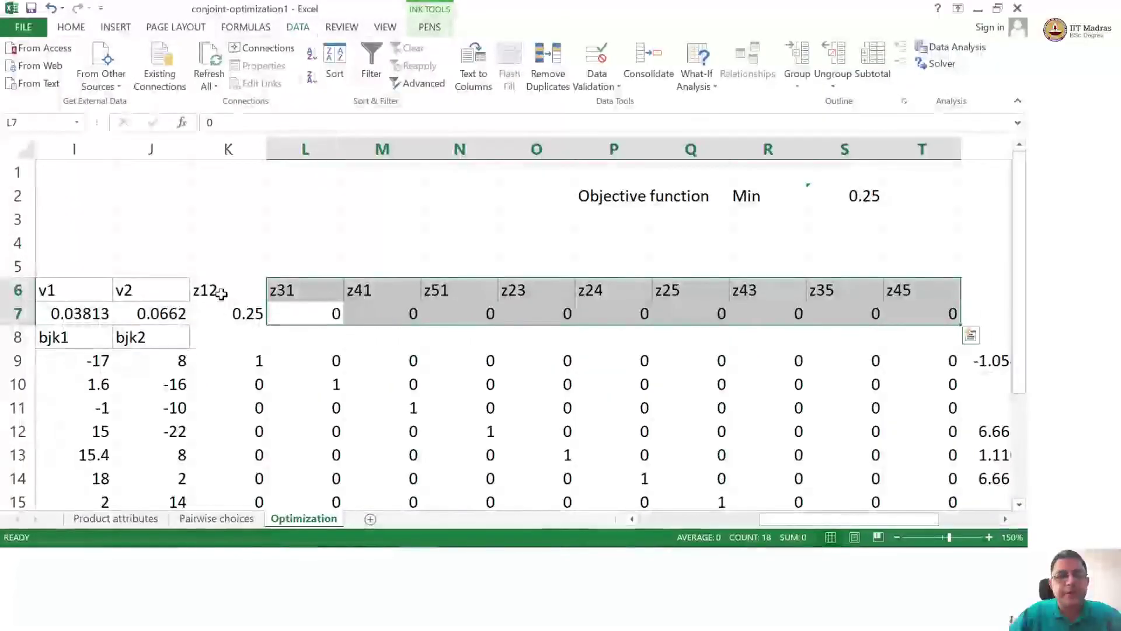
- Select z12 in K6:K7, then its matching preference of 1 over 2 in B2:D2 of the Pairwise choices sheet
{"action": "key", "text": "Left"}
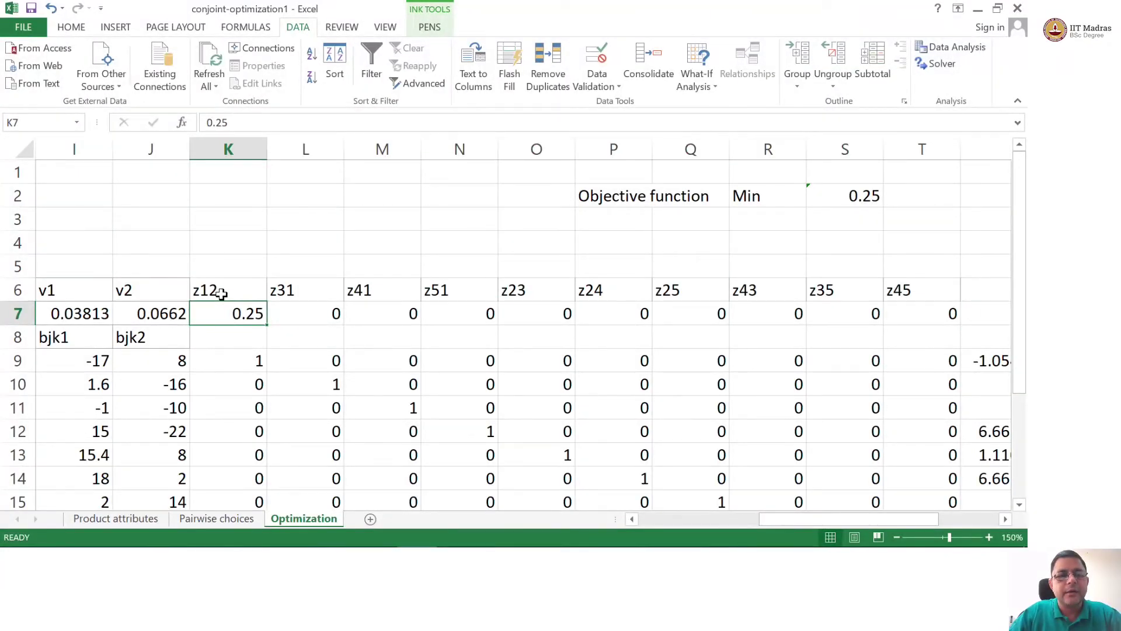
{"action": "key", "text": "shift+Up"}
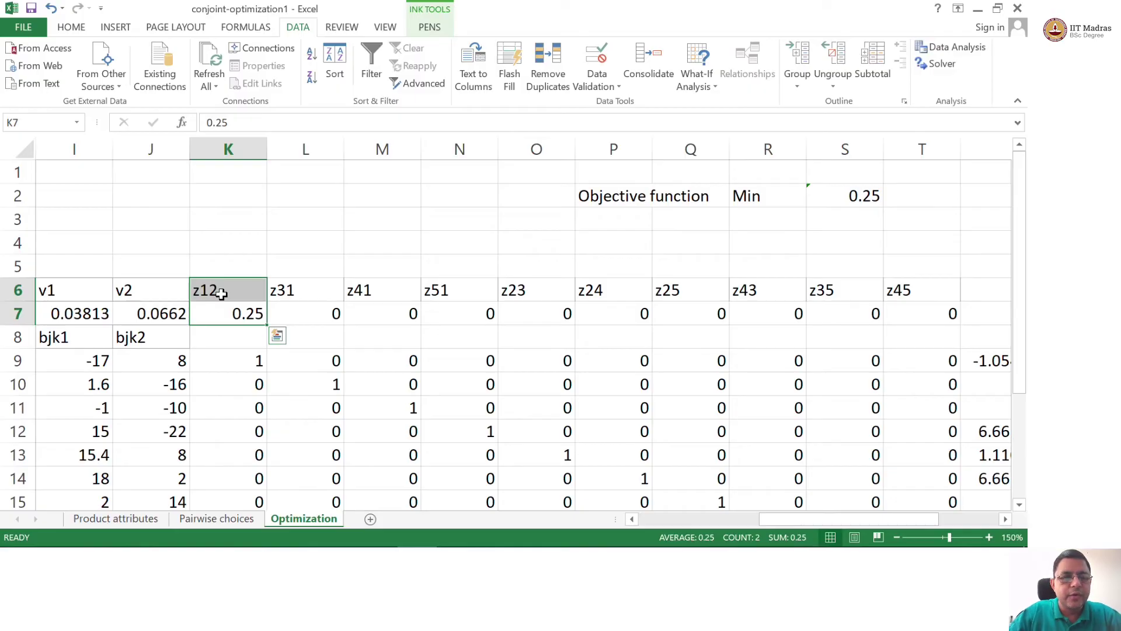
{"action": "left_click", "coordinate": [204, 523]}
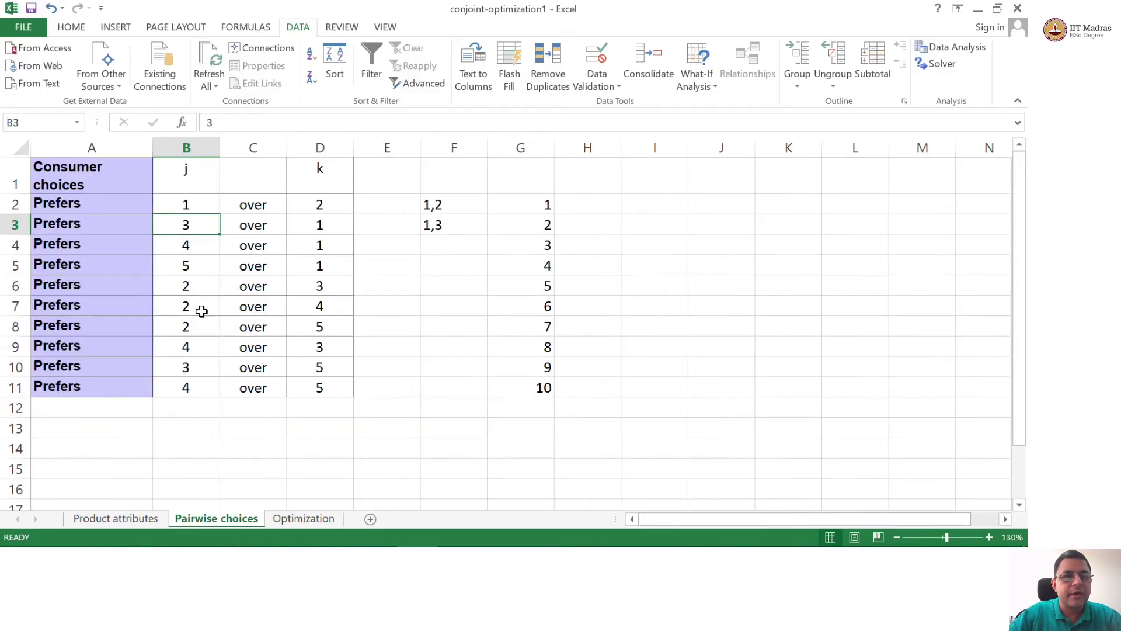
{"action": "left_click", "coordinate": [189, 207]}
{"action": "key", "text": "shift+Right"}
{"action": "key", "text": "shift+Right"}
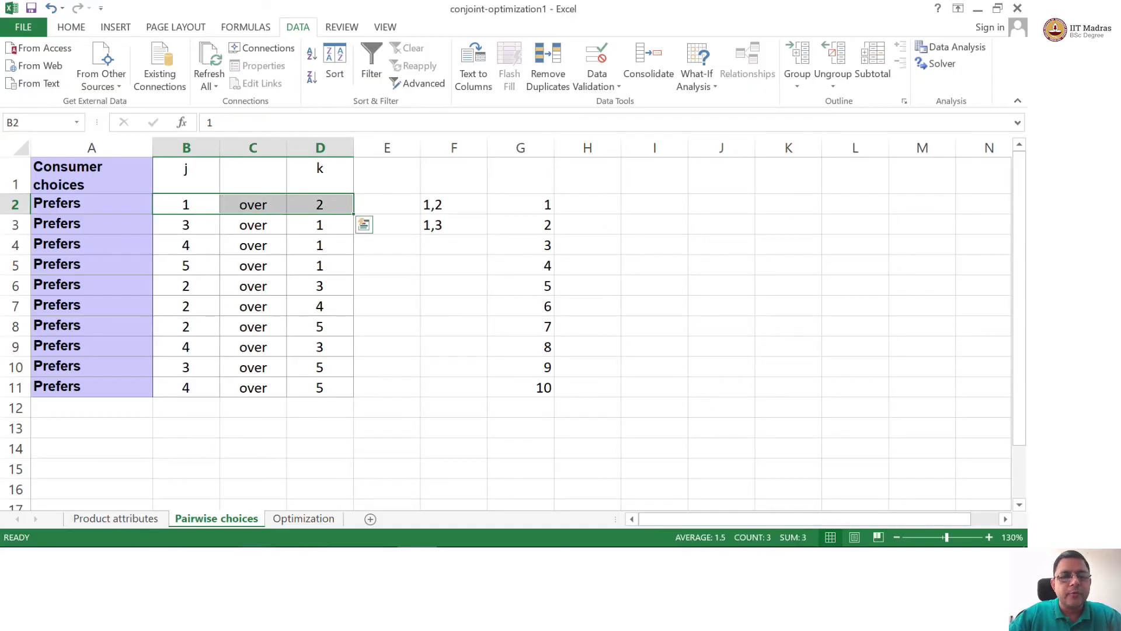
- Return to the Optimization sheet and select the w1 and w2 values in G7:H7
{"action": "left_click", "coordinate": [316, 522]}
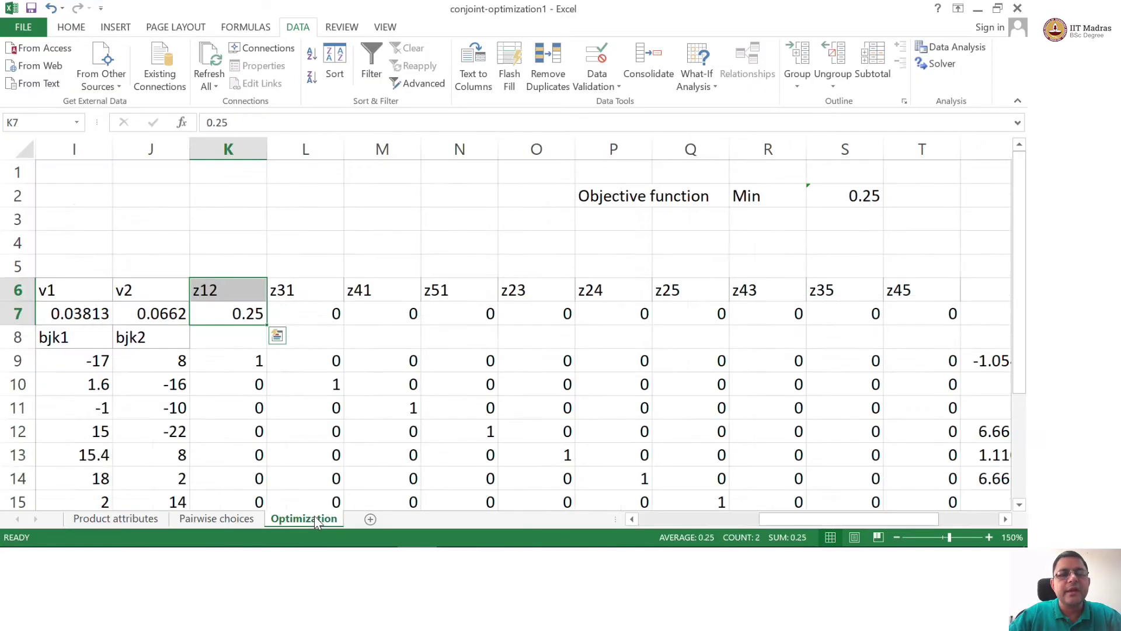
{"action": "left_click", "coordinate": [152, 314]}
{"action": "key", "text": "Left"}
{"action": "key", "text": "Left"}
{"action": "key", "text": "Left"}
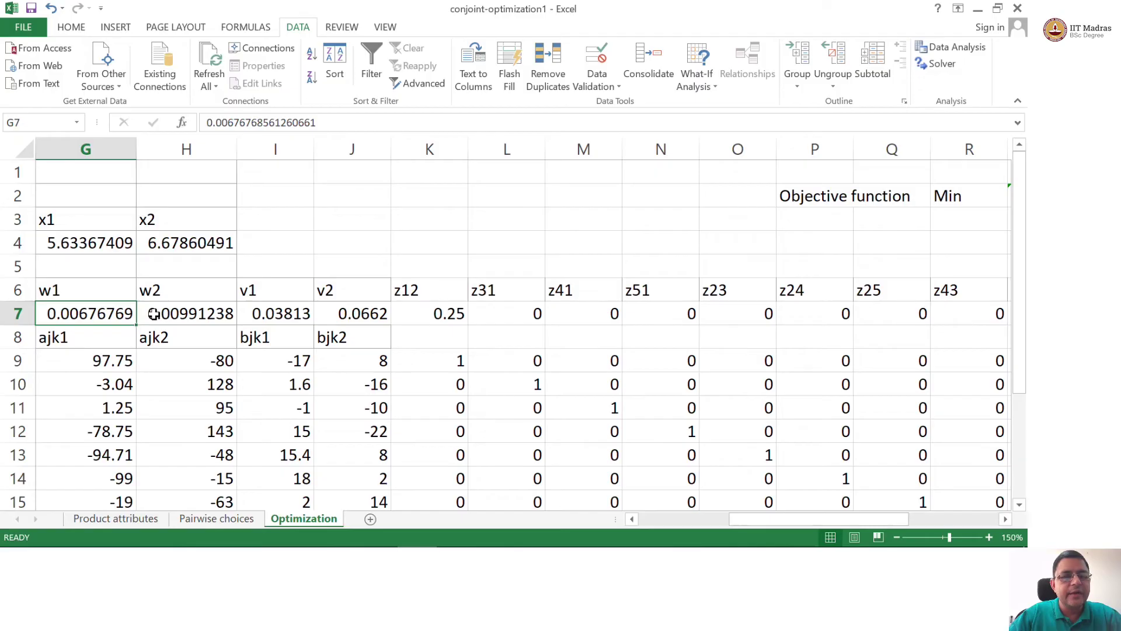
{"action": "key", "text": "shift+Right"}
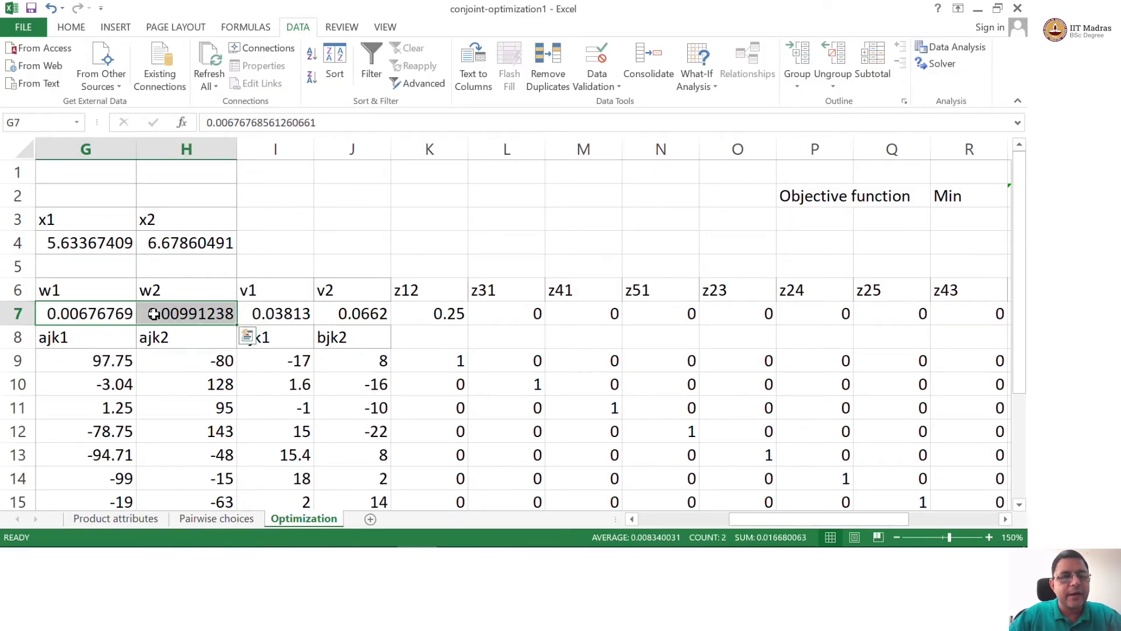
- Select the z12 label in K6 and check options 1 and 2 of the first preference on the Pairwise choices sheet
{"action": "left_click", "coordinate": [424, 291]}
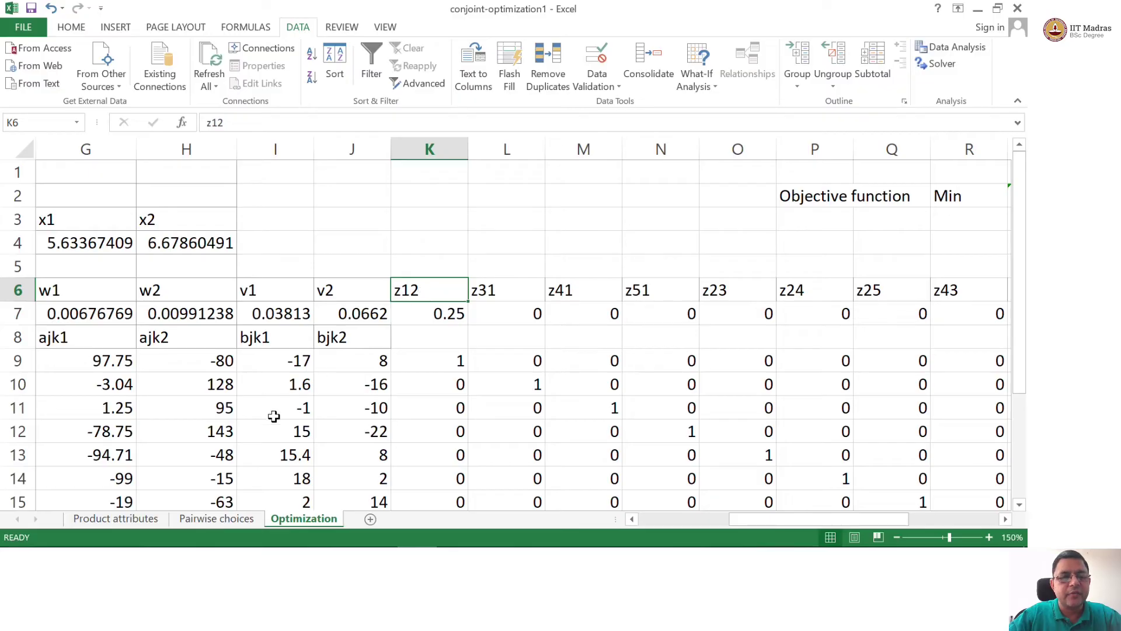
{"action": "left_click", "coordinate": [211, 523]}
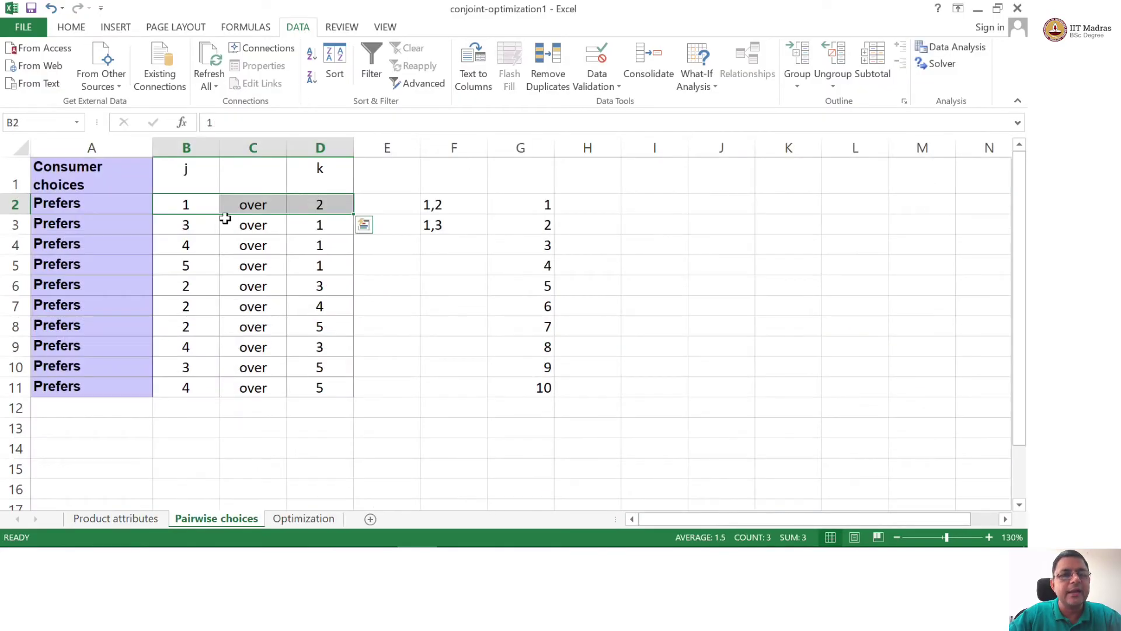
{"action": "left_click", "coordinate": [194, 202]}
{"action": "left_click", "coordinate": [303, 200]}
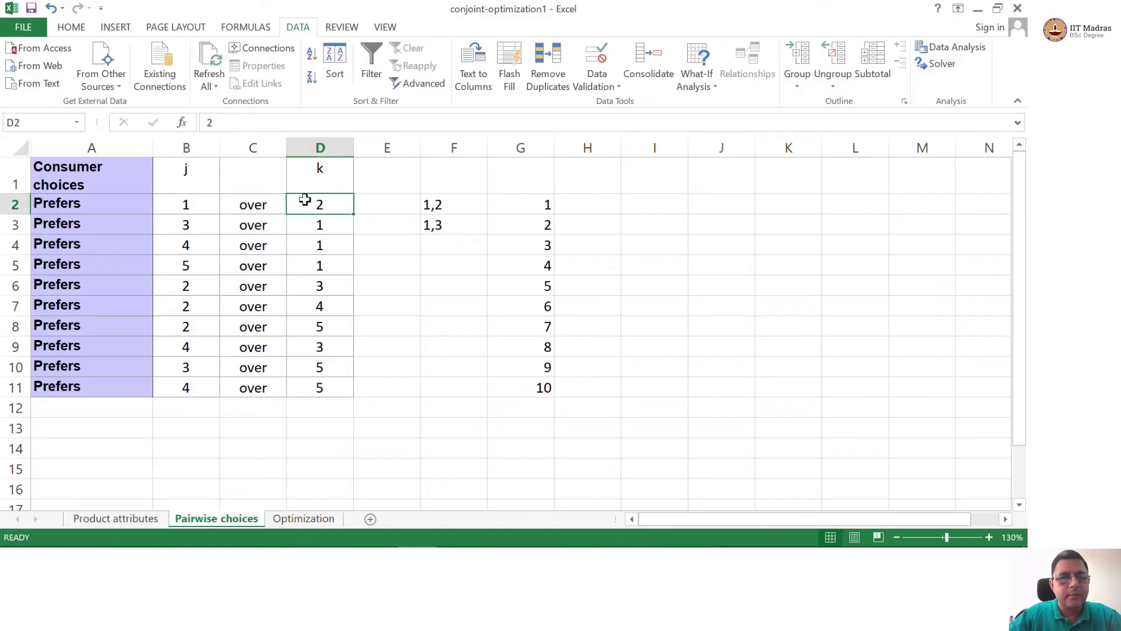
{"action": "left_click", "coordinate": [198, 205]}
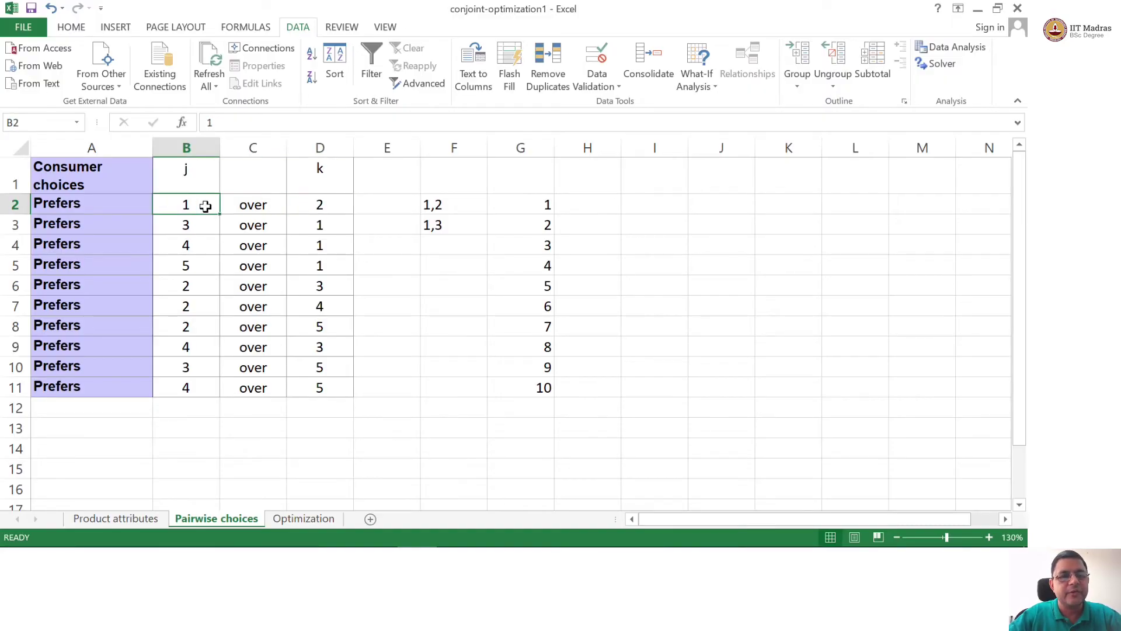
- Go back to the Optimization sheet and inspect the z12 label and value in K6 and K7
{"action": "left_click", "coordinate": [304, 518]}
{"action": "left_click", "coordinate": [437, 315]}
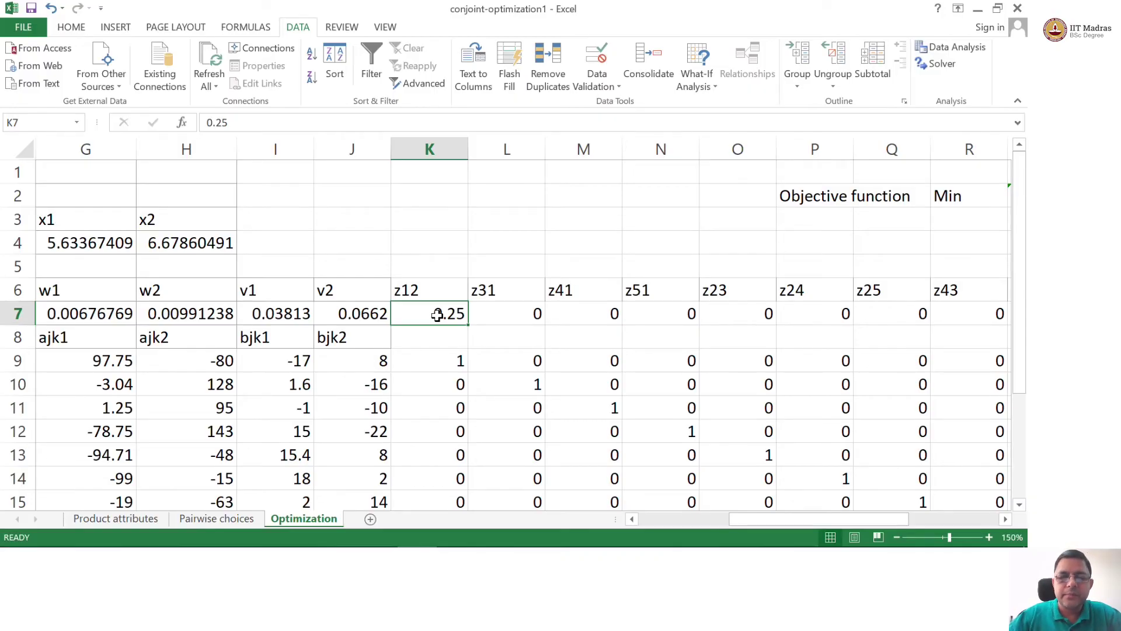
{"action": "key", "text": "Right"}
{"action": "key", "text": "Up"}
{"action": "key", "text": "Down"}
{"action": "key", "text": "Up"}
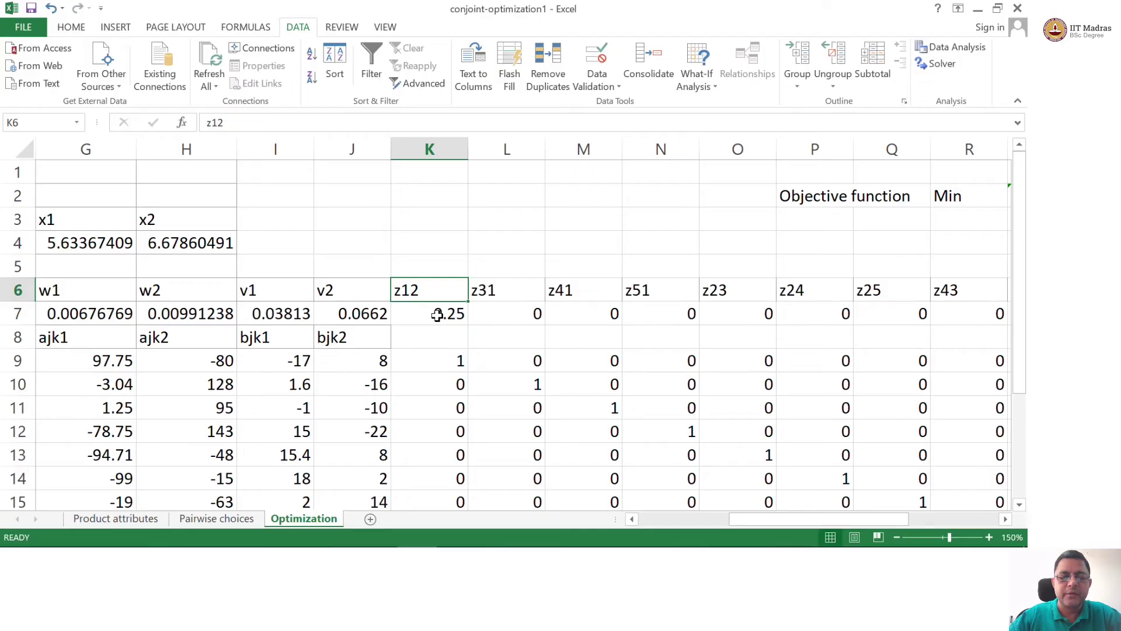
{"action": "key", "text": "Down"}
{"action": "key", "text": "Up"}
{"action": "key", "text": "Down"}
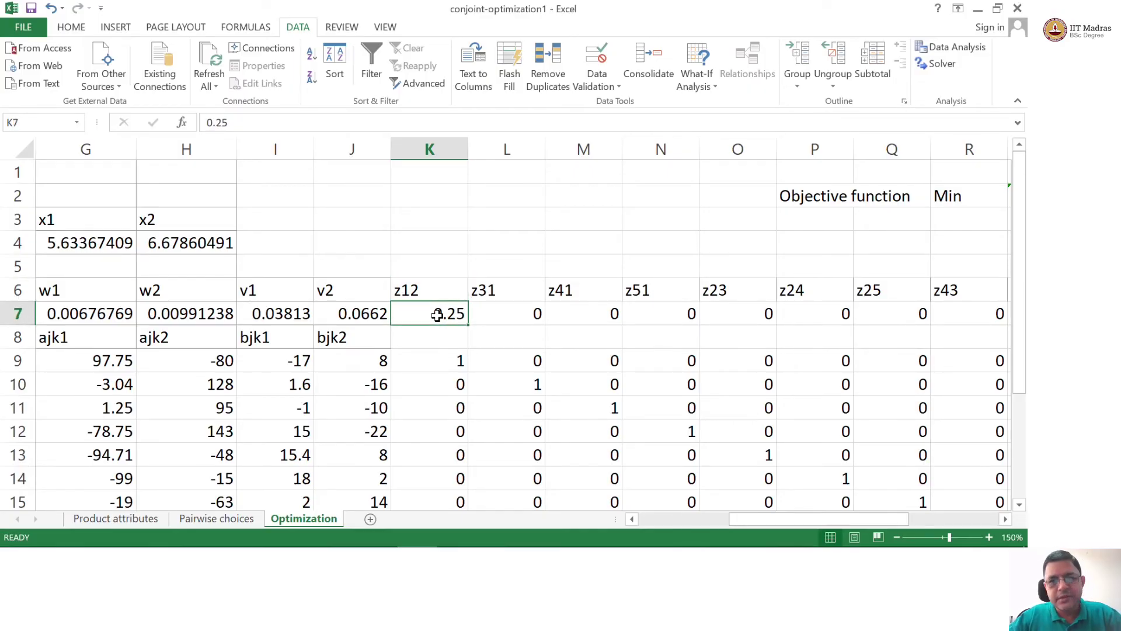
- Step through the remaining z values in row 7, then go up to the objective function's Min label in R2
{"action": "key", "text": "Right"}
{"action": "key", "text": "Right"}
{"action": "key", "text": "Right"}
{"action": "key", "text": "Right"}
{"action": "key", "text": "Right"}
{"action": "key", "text": "Right"}
{"action": "key", "text": "Right"}
{"action": "key", "text": "Right"}
{"action": "key", "text": "Right"}
{"action": "key", "text": "Right"}
{"action": "key", "text": "Left"}
{"action": "key", "text": "Up"}
{"action": "key", "text": "Up"}
{"action": "key", "text": "Up"}
{"action": "key", "text": "Up"}
{"action": "key", "text": "Up"}
{"action": "key", "text": "Up"}
{"action": "key", "text": "Down"}
{"action": "key", "text": "Left"}
{"action": "key", "text": "Left"}
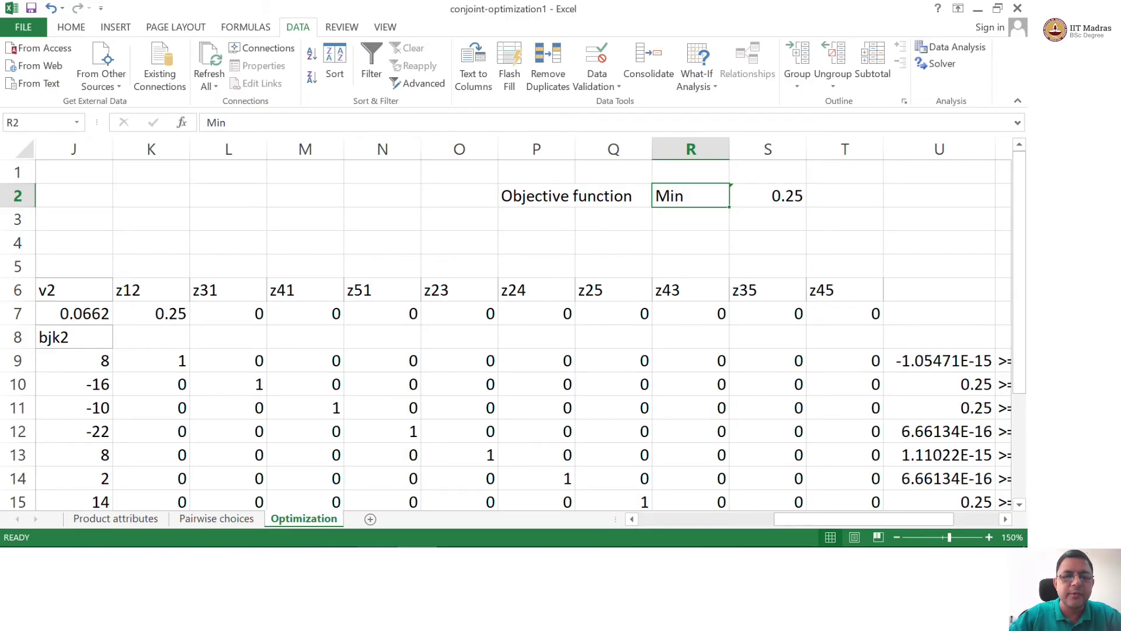
- Switch to the PowerPoint presentation and review the notation slides 7 and 8 and the LP model formulation on slide 9
{"action": "key", "text": "alt+Tab"}
{"action": "left_click", "coordinate": [110, 215]}
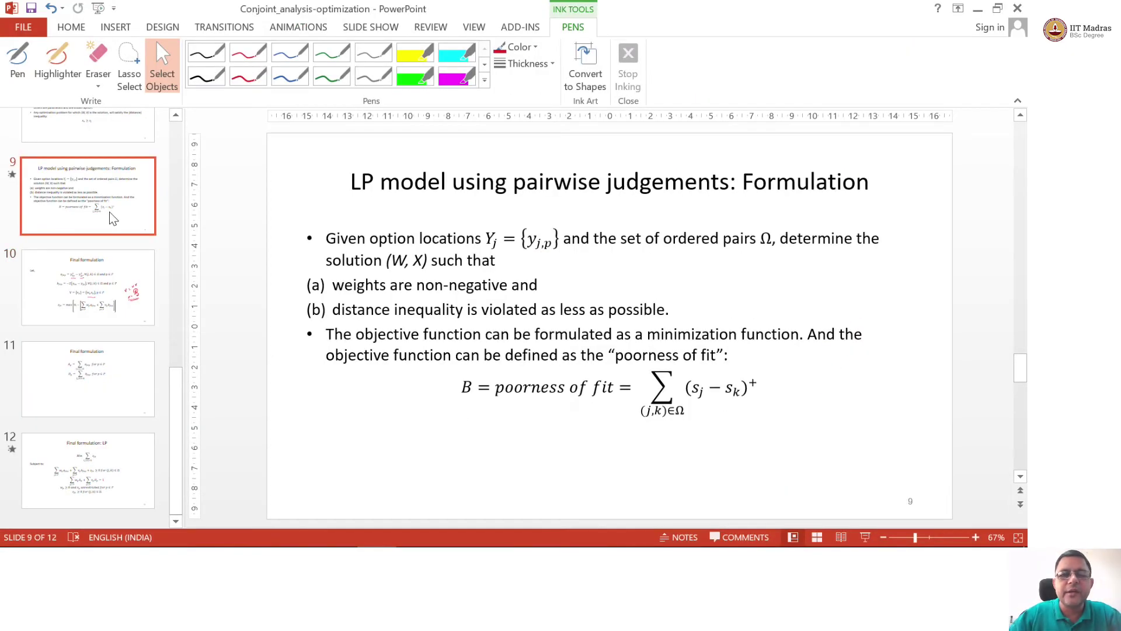
{"action": "key", "text": "Up"}
{"action": "key", "text": "Up"}
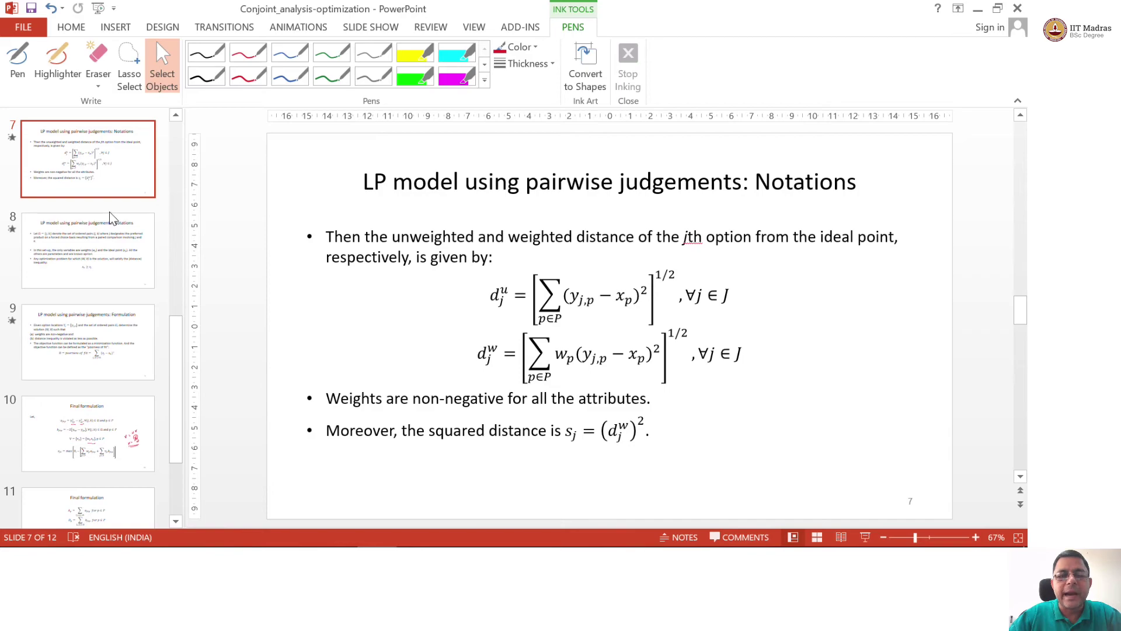
{"action": "key", "text": "Down"}
{"action": "key", "text": "Down"}
{"action": "key", "text": "Down"}
{"action": "key", "text": "Up"}
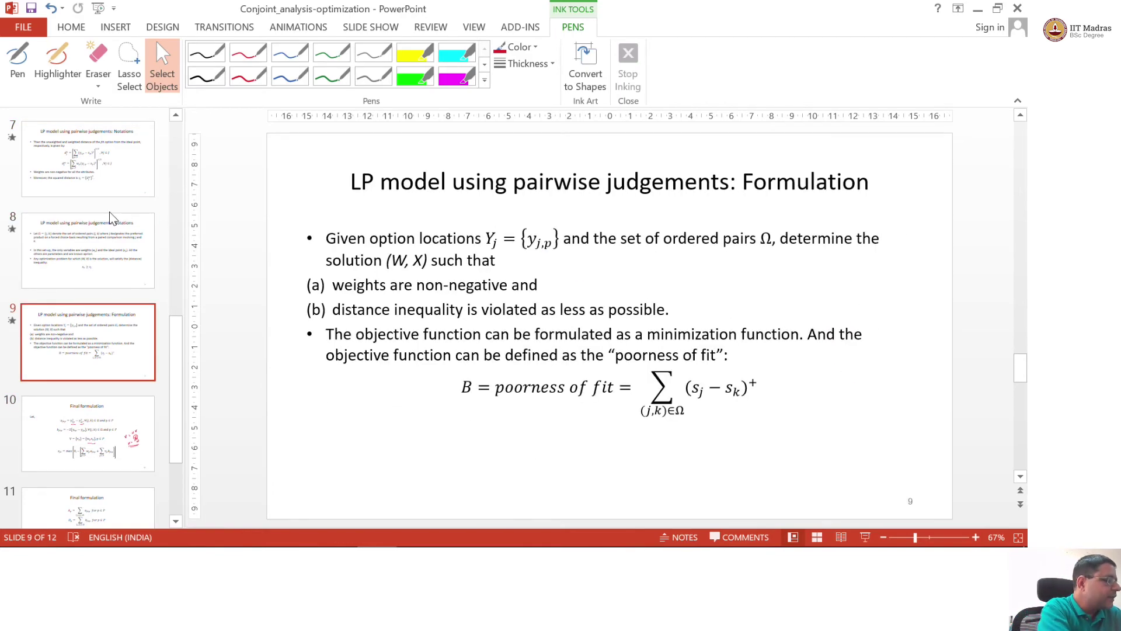
- Underline the solution (W, X) on slide 9 with a red pen stroke
{"action": "left_click", "coordinate": [526, 412]}
{"action": "left_click_drag", "start_coordinate": [562, 415], "coordinate": [553, 417]}
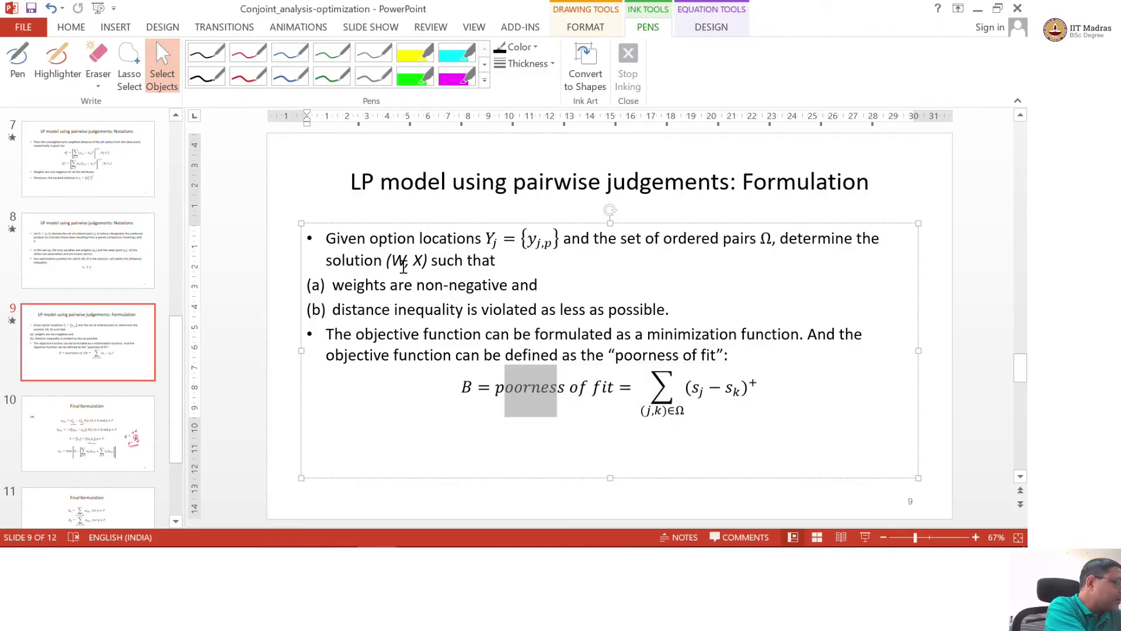
{"action": "left_click", "coordinate": [248, 76]}
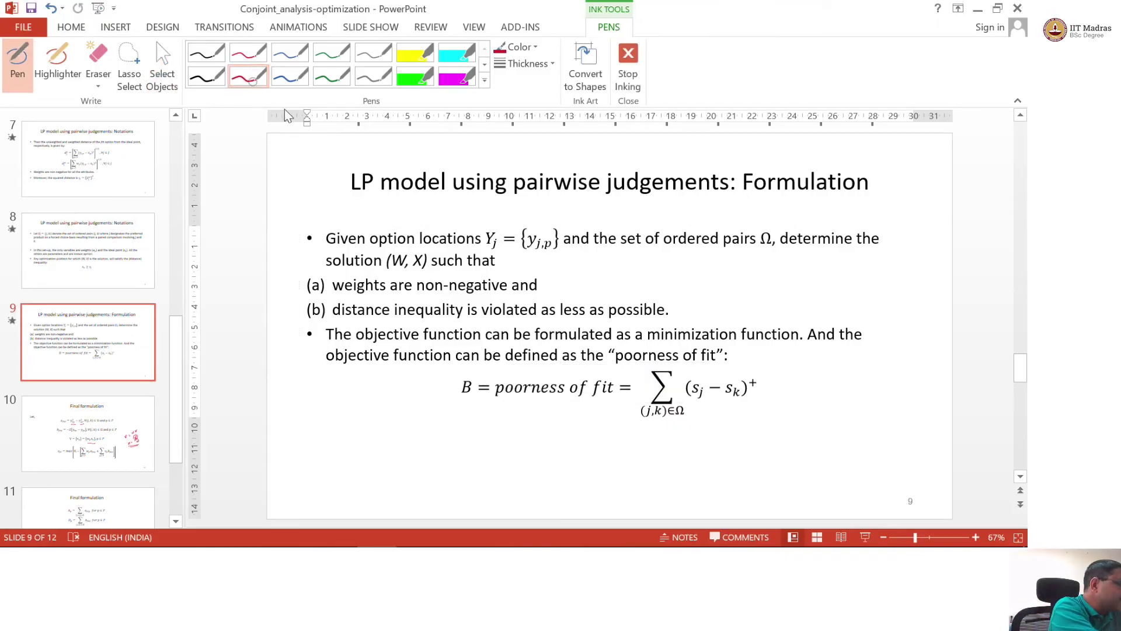
{"action": "left_click_drag", "start_coordinate": [407, 269], "coordinate": [421, 266]}
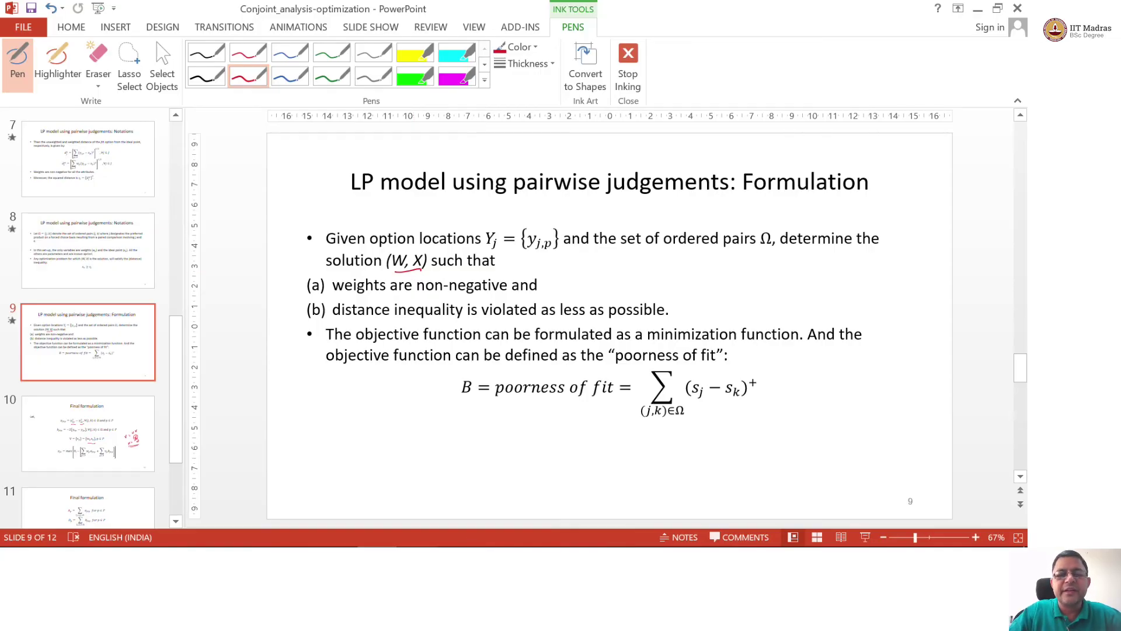
- Switch back to the Excel workbook and select the solved weights w1 and w2 in G7:H7
{"action": "key", "text": "alt+Tab"}
{"action": "left_click", "coordinate": [309, 303]}
{"action": "key", "text": "Left"}
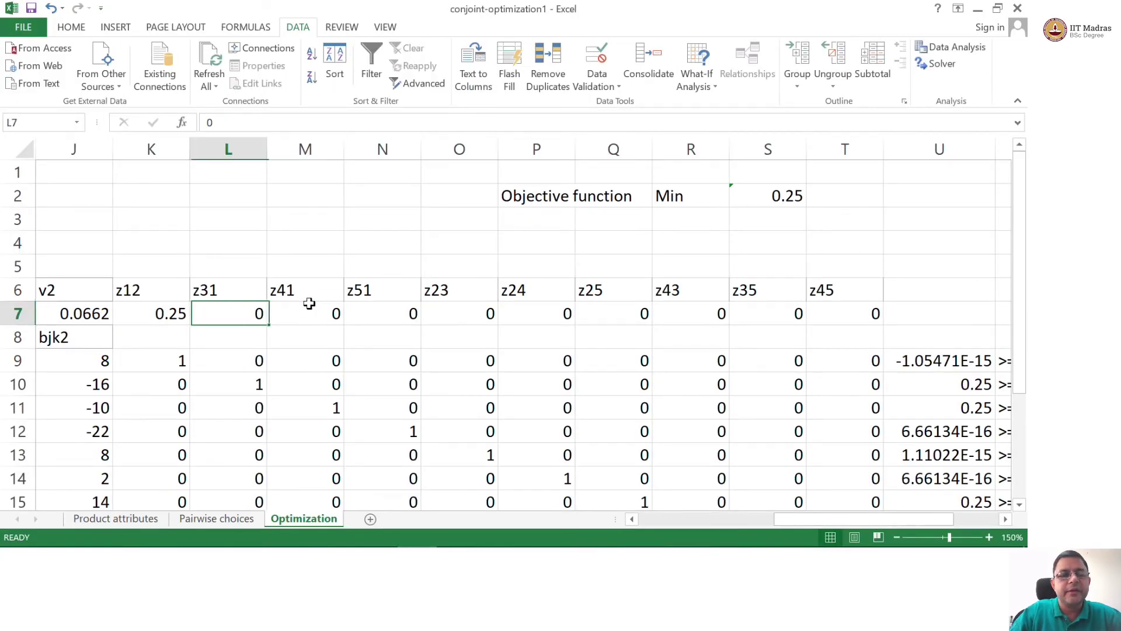
{"action": "key", "text": "Left"}
{"action": "key", "text": "Left"}
{"action": "key", "text": "Left"}
{"action": "key", "text": "Left"}
{"action": "key", "text": "Left"}
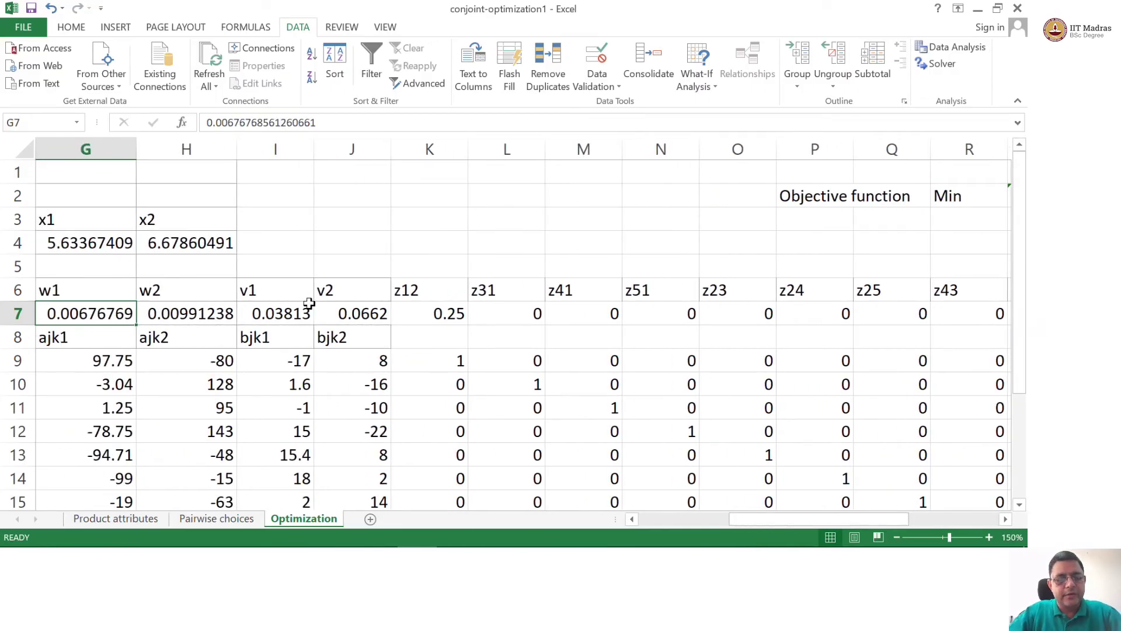
{"action": "key", "text": "shift+Right"}
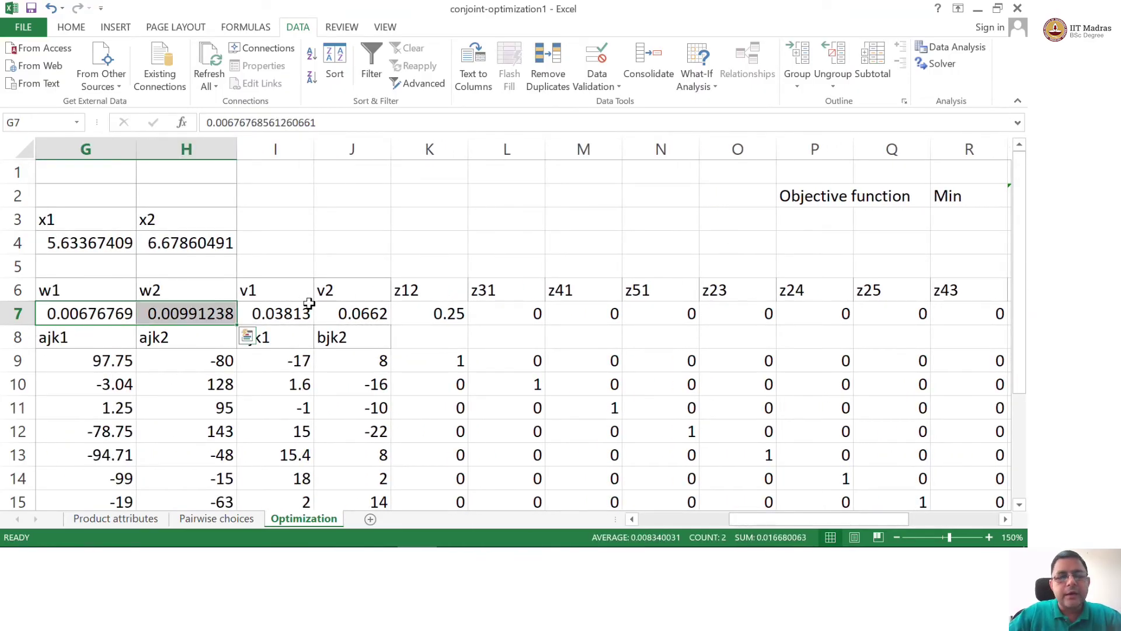
- Inspect the z12 label in K6 and end on its value in K7
{"action": "left_click", "coordinate": [454, 314]}
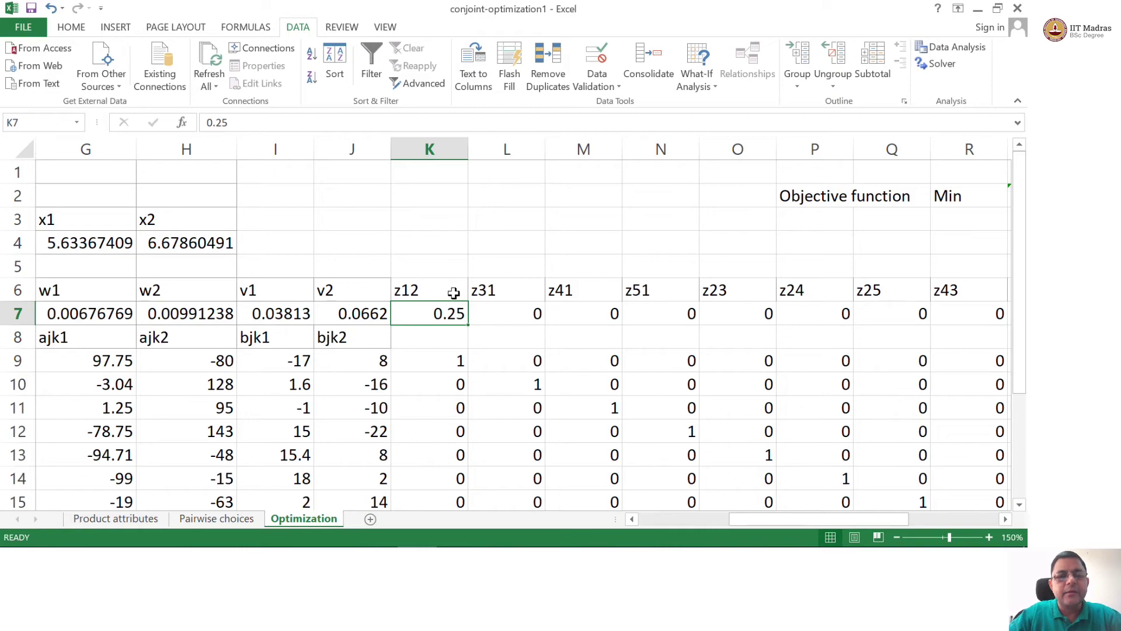
{"action": "left_click", "coordinate": [453, 292]}
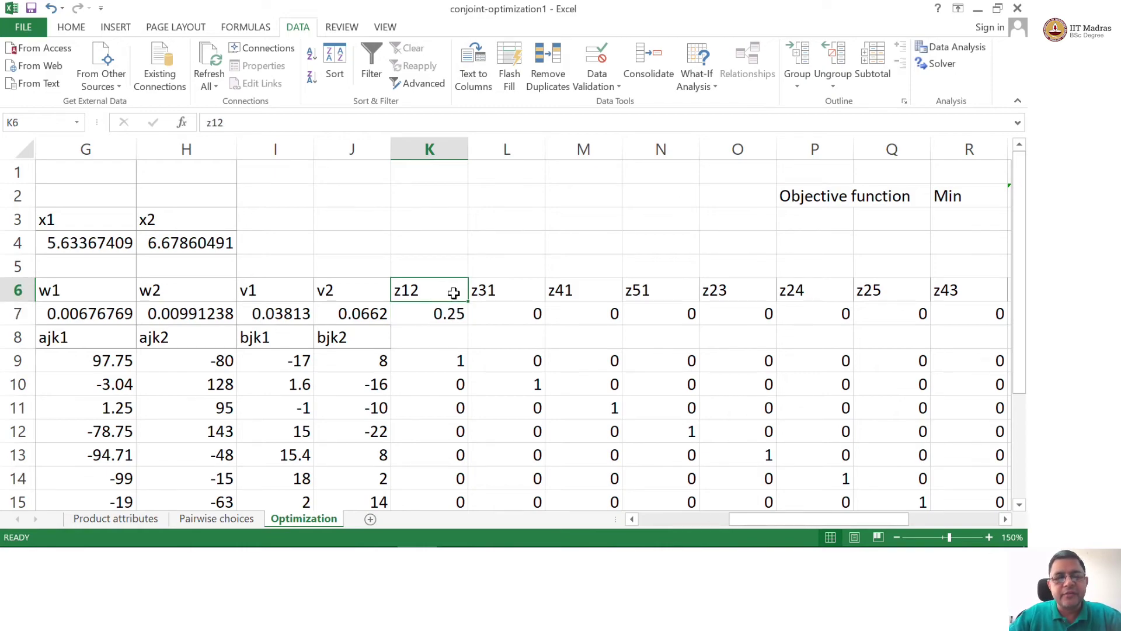
{"action": "key", "text": "Down"}
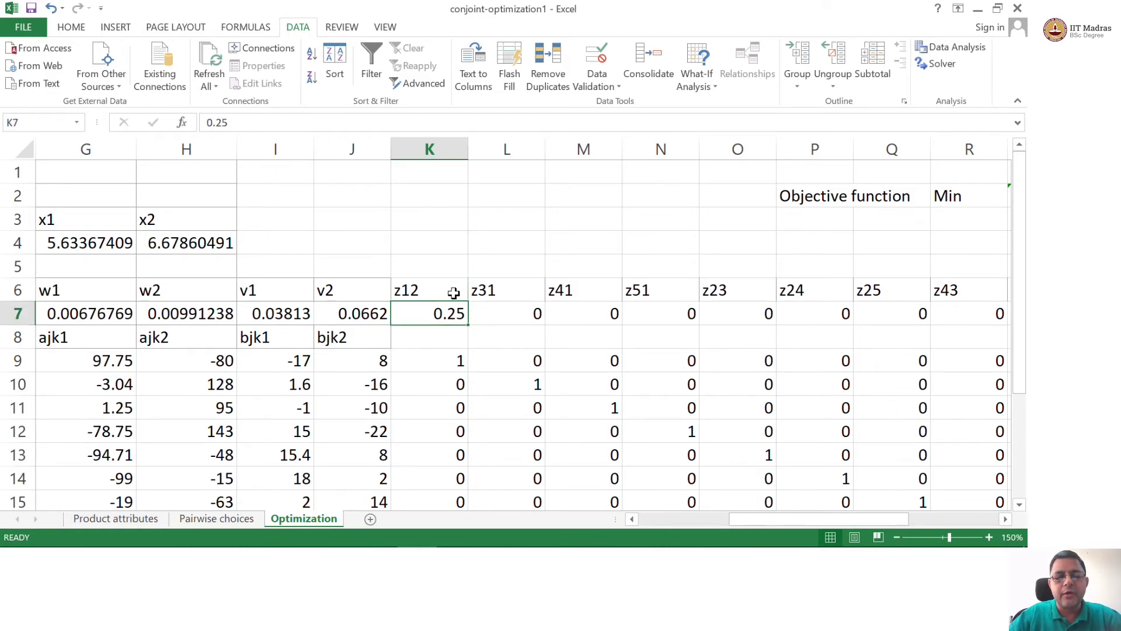
- Switch to the PowerPoint presentation to check the formulation on slide 9, and return to the Excel workbook
{"action": "left_click", "coordinate": [519, 248]}
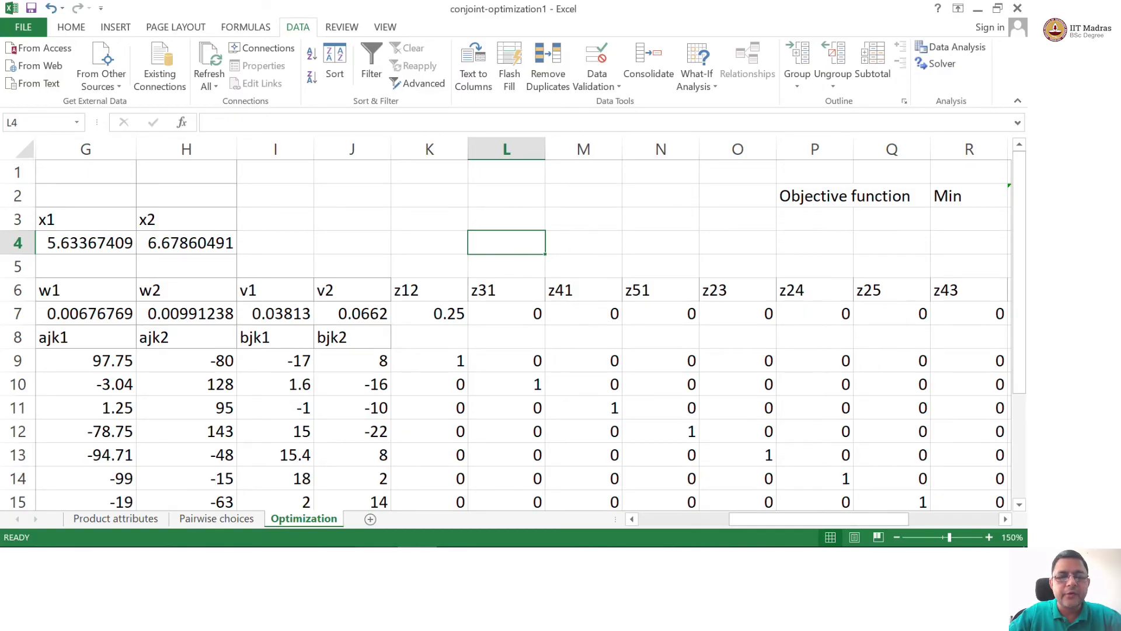
{"action": "key", "text": "alt+Tab"}
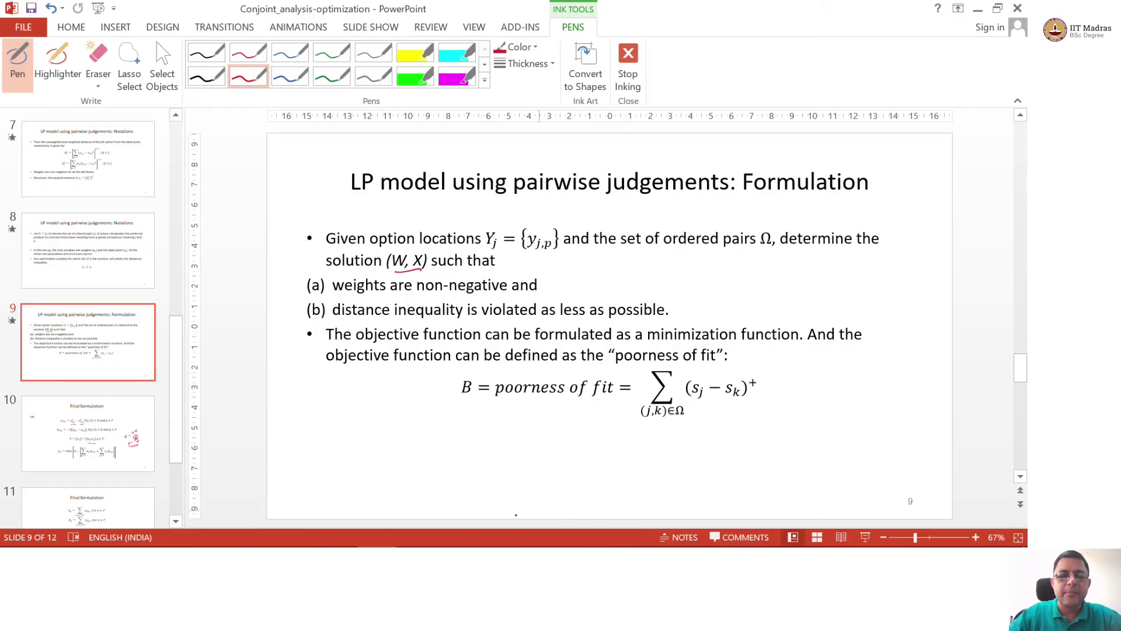
{"action": "key", "text": "alt+Tab"}
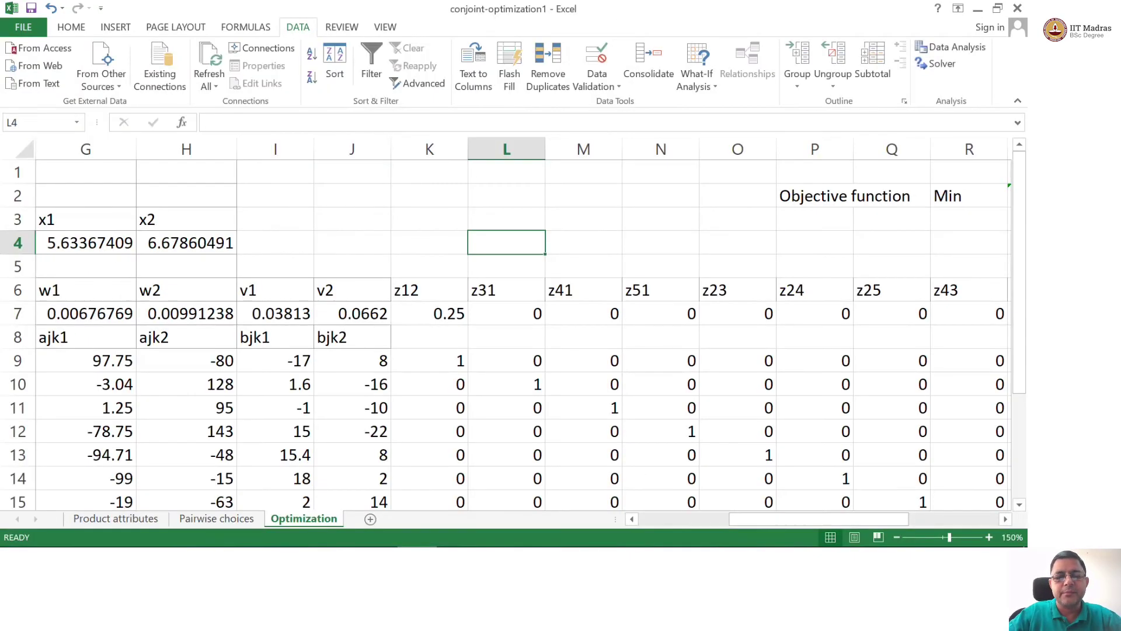
- Examine the solved z variable values along row 7, starting from z12 in K7
{"action": "left_click", "coordinate": [463, 317]}
{"action": "key", "text": "Right"}
{"action": "key", "text": "Left"}
{"action": "key", "text": "Right"}
{"action": "key", "text": "Right"}
{"action": "key", "text": "Right"}
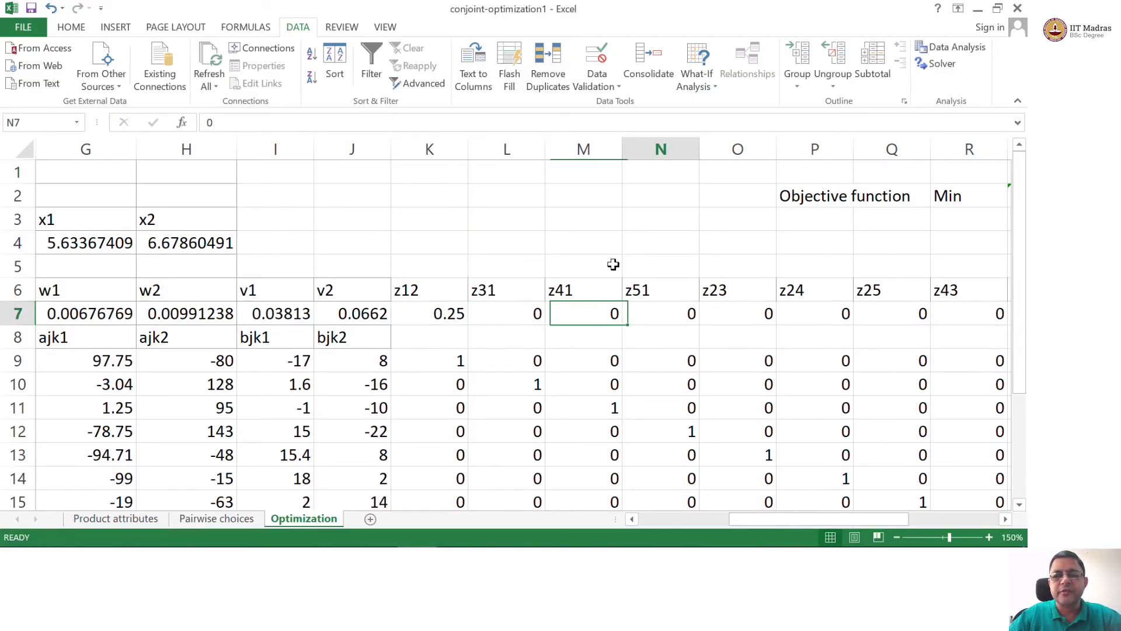
{"action": "key", "text": "Right"}
{"action": "key", "text": "Right"}
{"action": "key", "text": "Right"}
{"action": "key", "text": "Right"}
{"action": "key", "text": "Right"}
{"action": "key", "text": "Right"}
{"action": "key", "text": "Right"}
{"action": "key", "text": "Right"}
{"action": "key", "text": "Right"}
{"action": "key", "text": "Right"}
- Go back to the product attribute table, ending on product 1's Attribute 1 value in B2
{"action": "key", "text": "Left"}
{"action": "key", "text": "Left"}
{"action": "key", "text": "Left"}
{"action": "key", "text": "Left"}
{"action": "key", "text": "Left"}
{"action": "key", "text": "Up"}
{"action": "key", "text": "Up"}
{"action": "key", "text": "Up"}
{"action": "key", "text": "Up"}
{"action": "key", "text": "Up"}
{"action": "key", "text": "Left"}
{"action": "key", "text": "Left"}
{"action": "key", "text": "Left"}
{"action": "key", "text": "Left"}
{"action": "key", "text": "Left"}
{"action": "key", "text": "Left"}
{"action": "key", "text": "Left"}
{"action": "key", "text": "Left"}
{"action": "key", "text": "Left"}
{"action": "key", "text": "Left"}
{"action": "key", "text": "Left"}
{"action": "key", "text": "Left"}
{"action": "key", "text": "Left"}
{"action": "key", "text": "Left"}
{"action": "key", "text": "Left"}
{"action": "key", "text": "Left"}
{"action": "key", "text": "Left"}
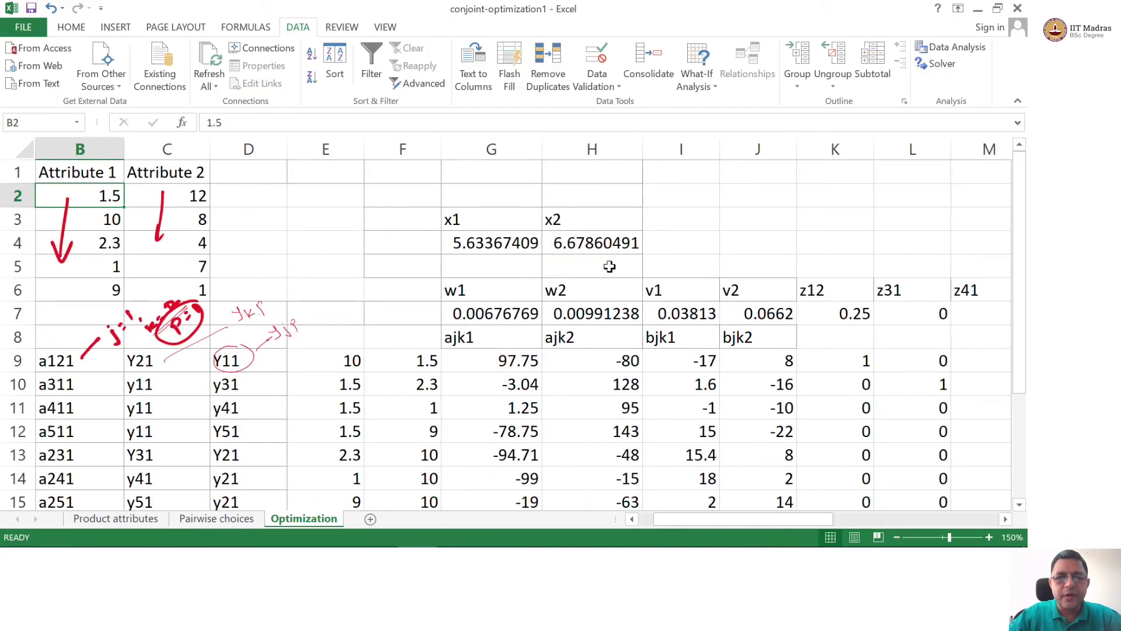
- Examine the solved variables along row 7 from w1 in G7 through the z values, ending back in A7
{"action": "left_click", "coordinate": [512, 311]}
{"action": "key", "text": "Right"}
{"action": "key", "text": "Right"}
{"action": "key", "text": "Right"}
{"action": "key", "text": "Right"}
{"action": "key", "text": "Right"}
{"action": "key", "text": "Right"}
{"action": "key", "text": "Right"}
{"action": "key", "text": "Right"}
{"action": "key", "text": "Right"}
{"action": "key", "text": "Right"}
{"action": "key", "text": "Right"}
{"action": "key", "text": "Right"}
{"action": "key", "text": "Right"}
{"action": "key", "text": "Left"}
{"action": "key", "text": "Left"}
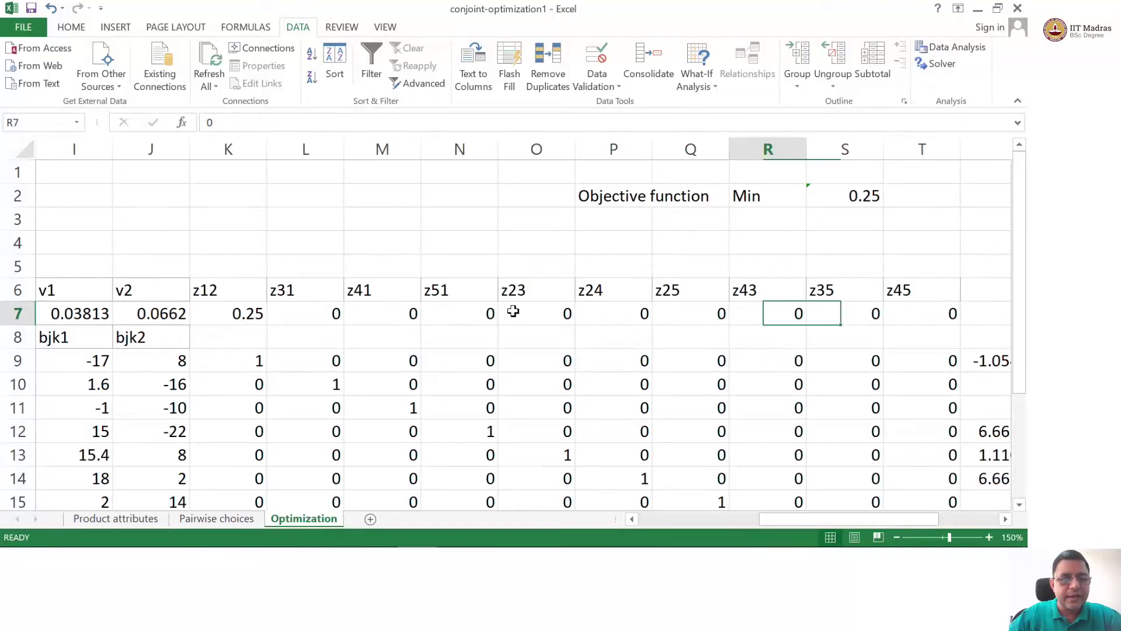
{"action": "key", "text": "Home"}
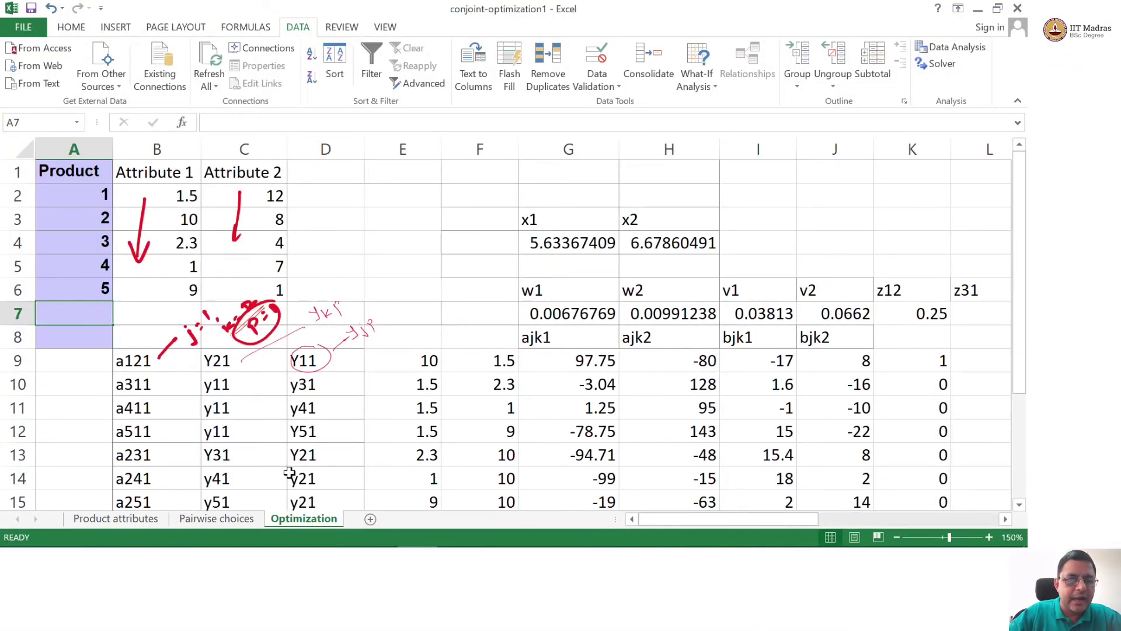
- Open the Product attributes sheet and inspect the two attribute headings, product 1's values and product 4's Attribute 2 value
{"action": "left_click", "coordinate": [158, 519]}
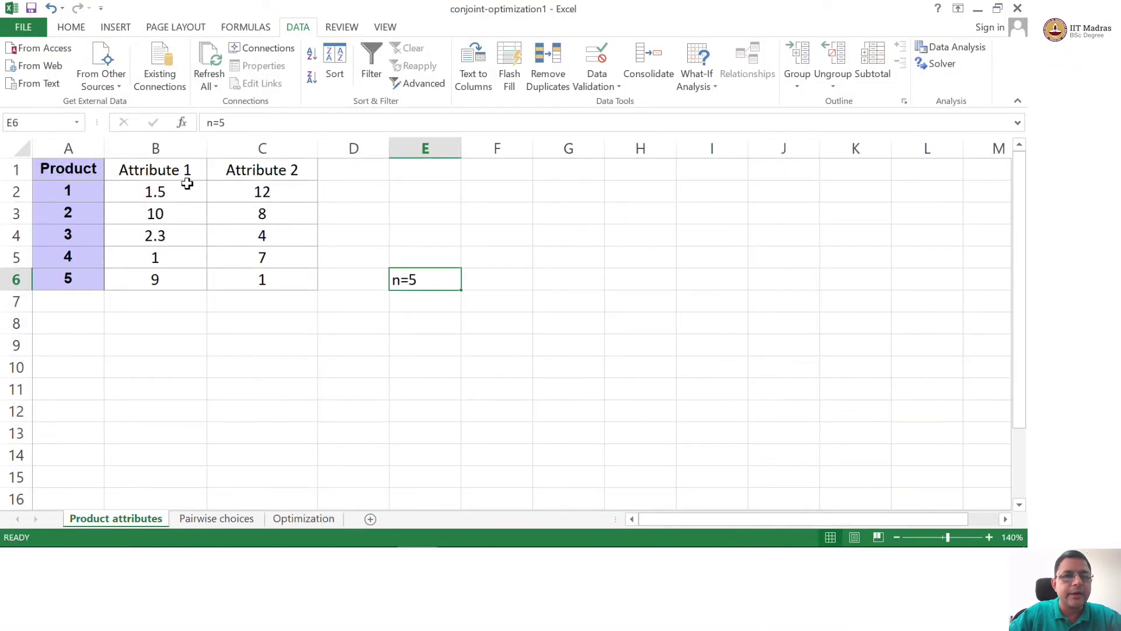
{"action": "left_click", "coordinate": [107, 188]}
{"action": "key", "text": "Left"}
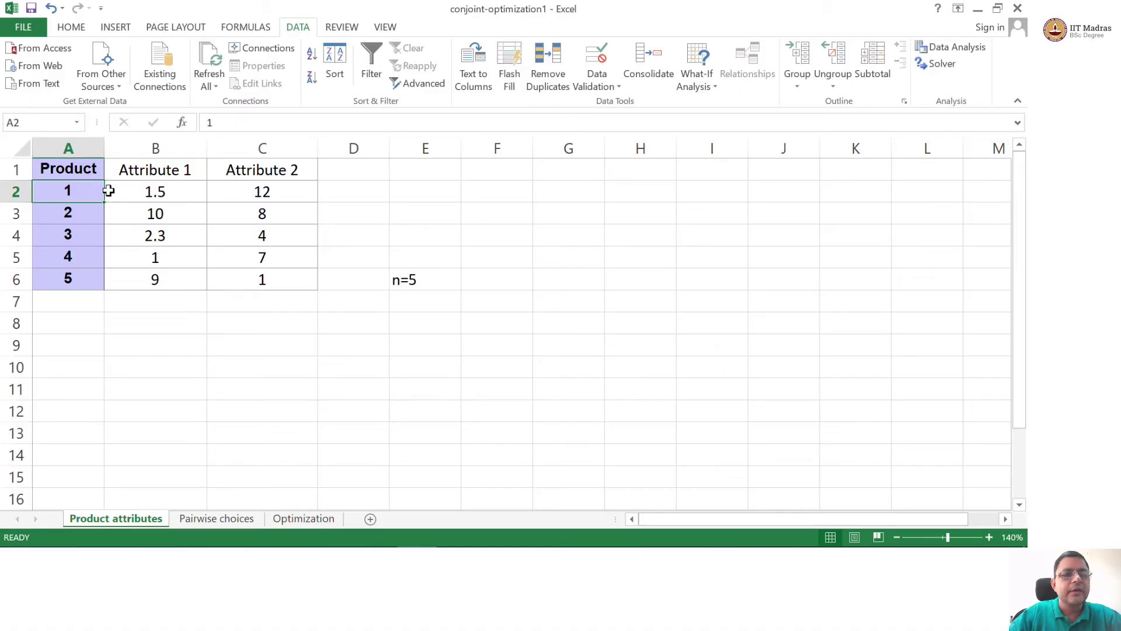
{"action": "left_click", "coordinate": [157, 165]}
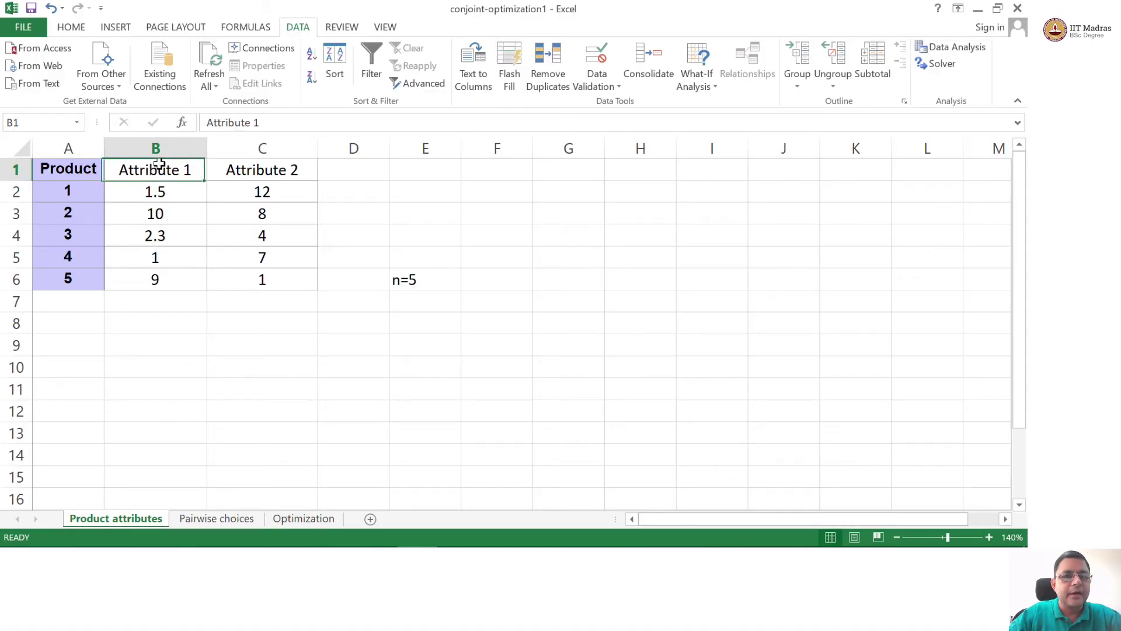
{"action": "left_click", "coordinate": [273, 169]}
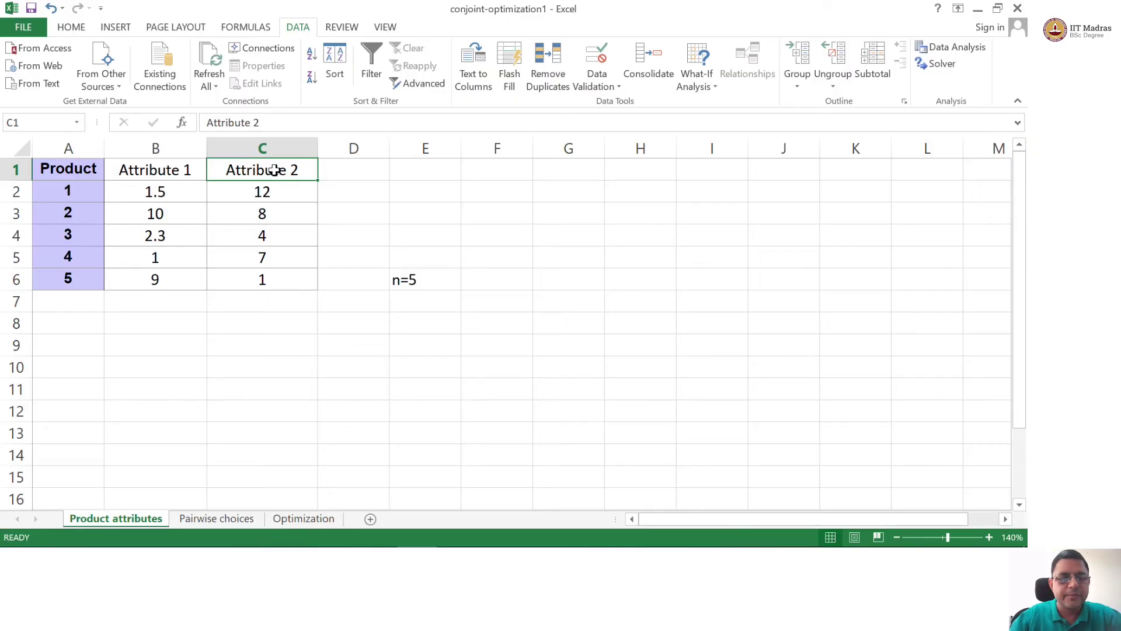
{"action": "left_click", "coordinate": [180, 193]}
{"action": "left_click", "coordinate": [264, 195]}
{"action": "left_click", "coordinate": [267, 252]}
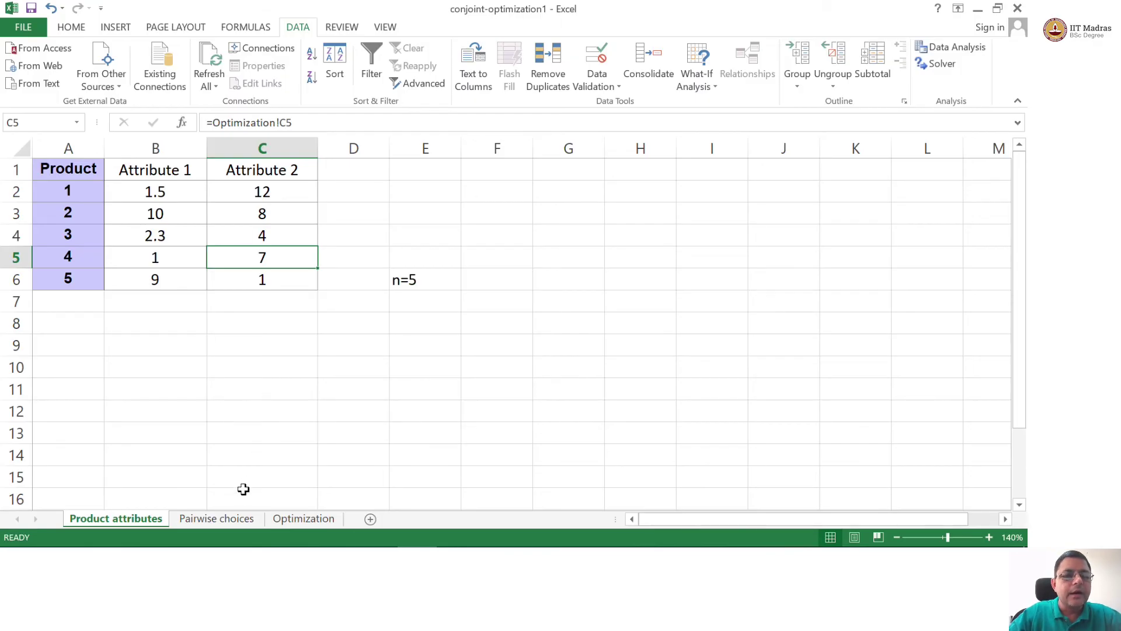
- View the Pairwise choices sheet, and return to the Optimization sheet to inspect the lookup formula in F9
{"action": "left_click", "coordinate": [234, 519]}
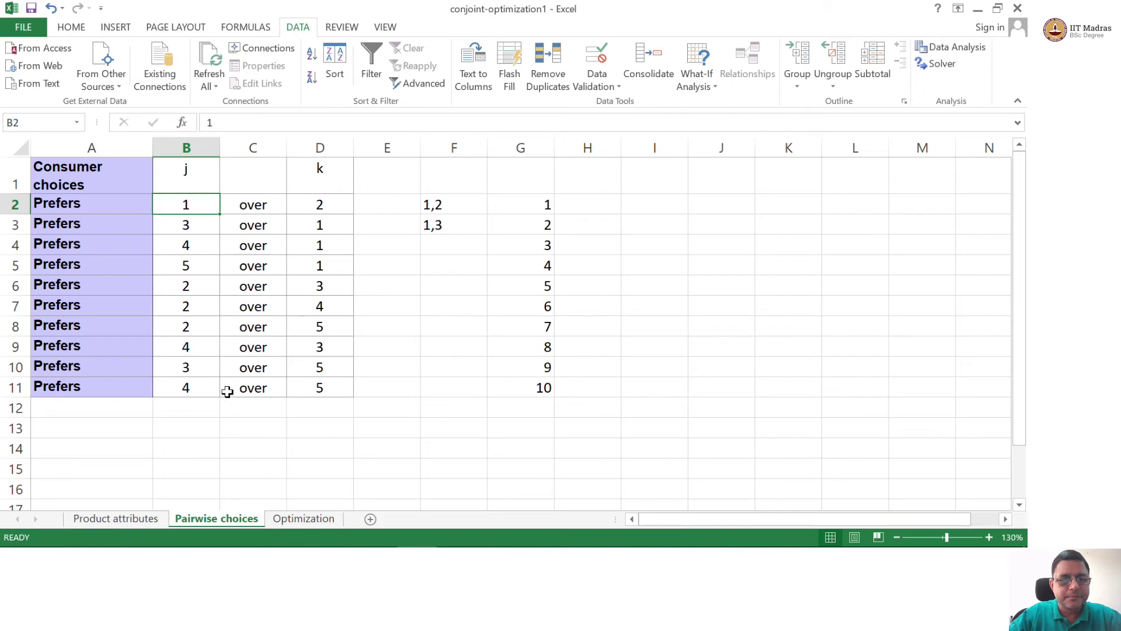
{"action": "left_click", "coordinate": [284, 520]}
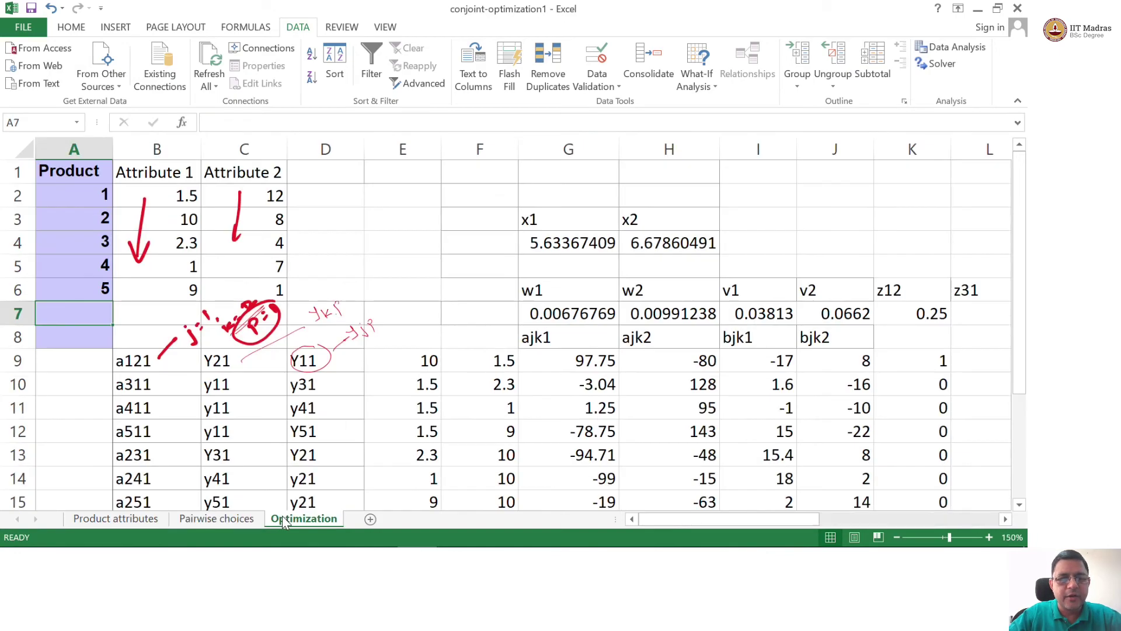
{"action": "left_click", "coordinate": [513, 356]}
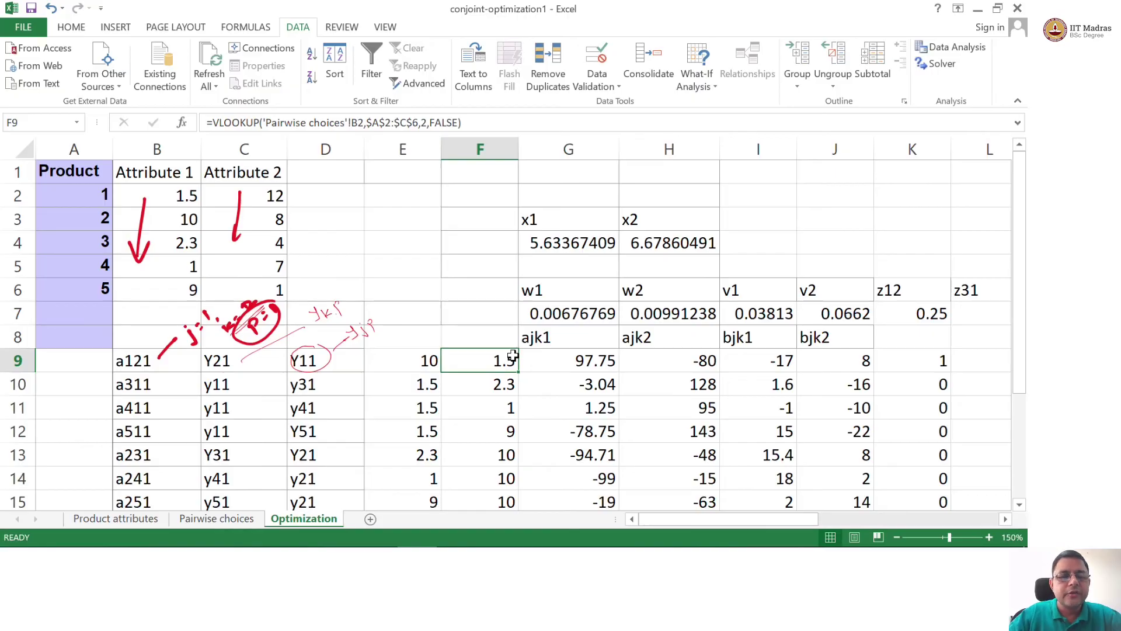
- Reopen the Product attributes sheet and go across row 1 from the Attribute 1 heading to H1
{"action": "left_click", "coordinate": [145, 522]}
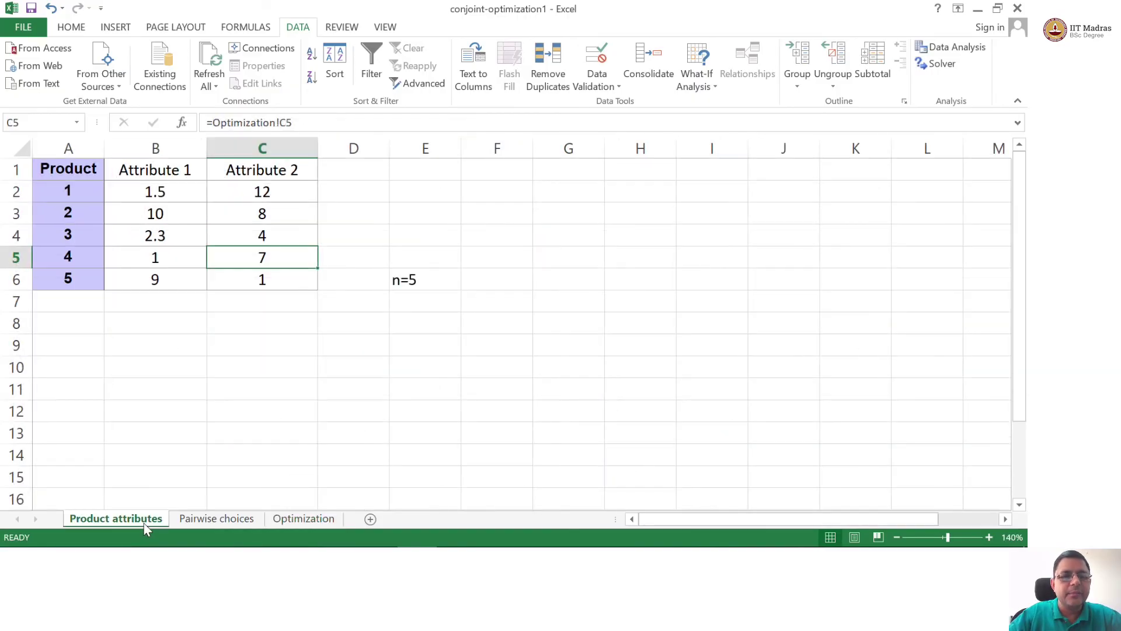
{"action": "left_click", "coordinate": [198, 177]}
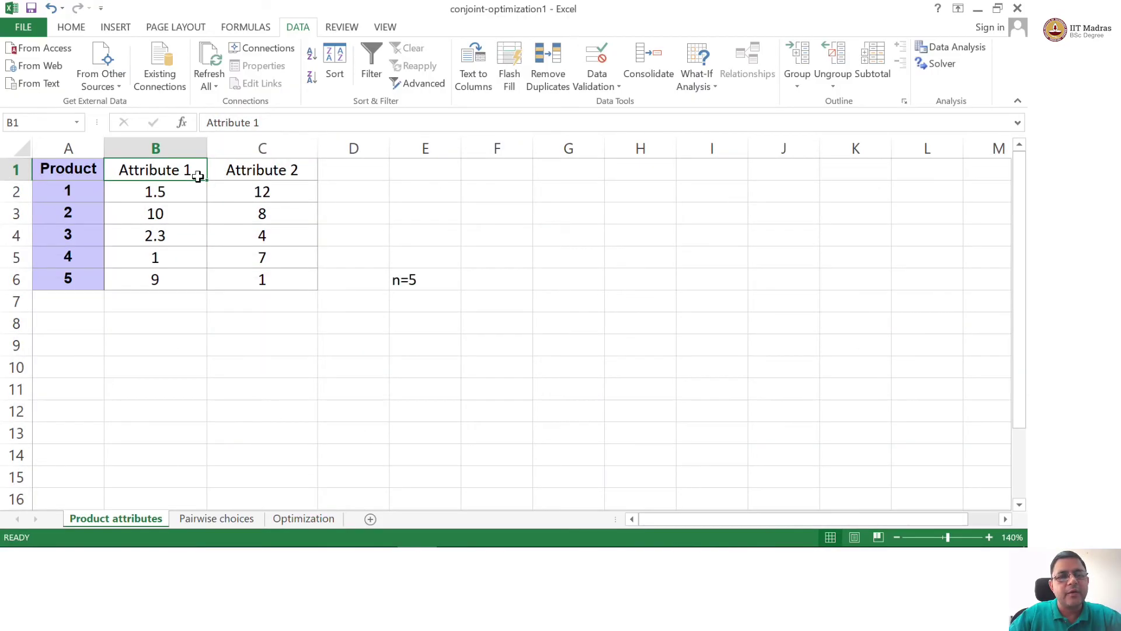
{"action": "key", "text": "Right"}
{"action": "key", "text": "Right"}
{"action": "key", "text": "Right"}
{"action": "key", "text": "Right"}
{"action": "key", "text": "Right"}
{"action": "key", "text": "Right"}
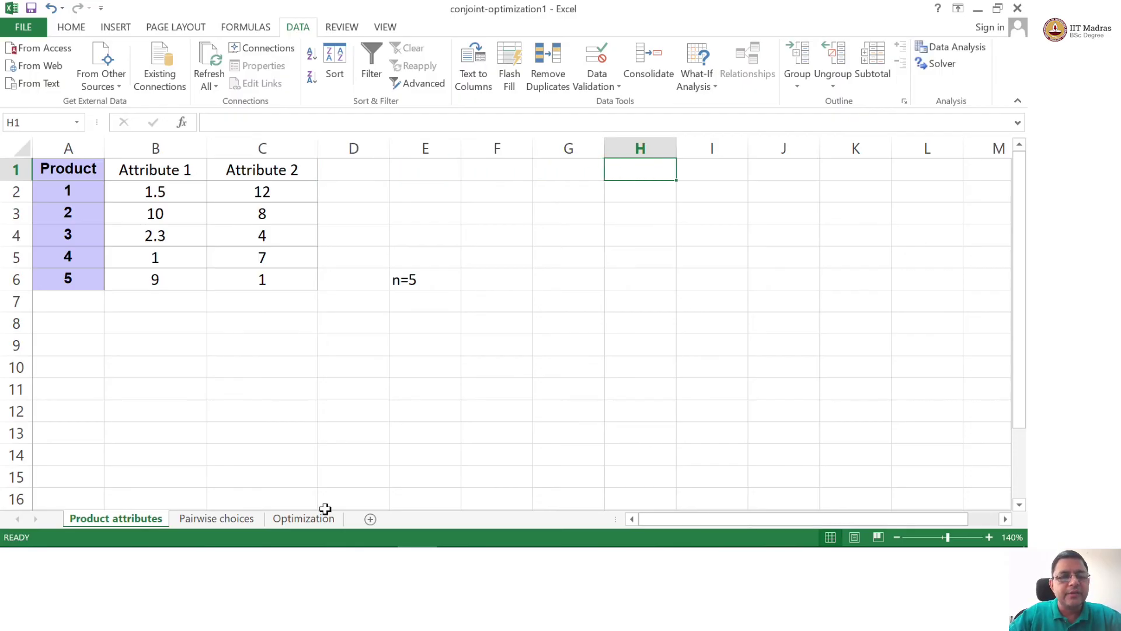
- Return to the Optimization sheet and inspect the weight labels w1 and w2 in G6:H6 and the ajk2 heading
{"action": "left_click", "coordinate": [325, 517]}
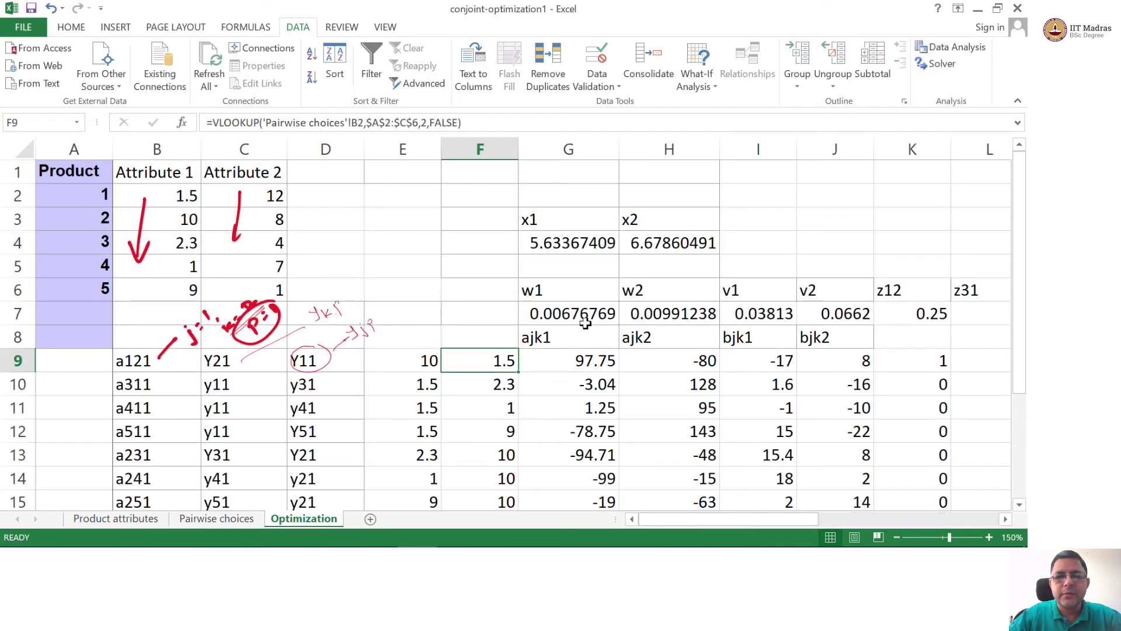
{"action": "left_click", "coordinate": [596, 289]}
{"action": "key", "text": "Right"}
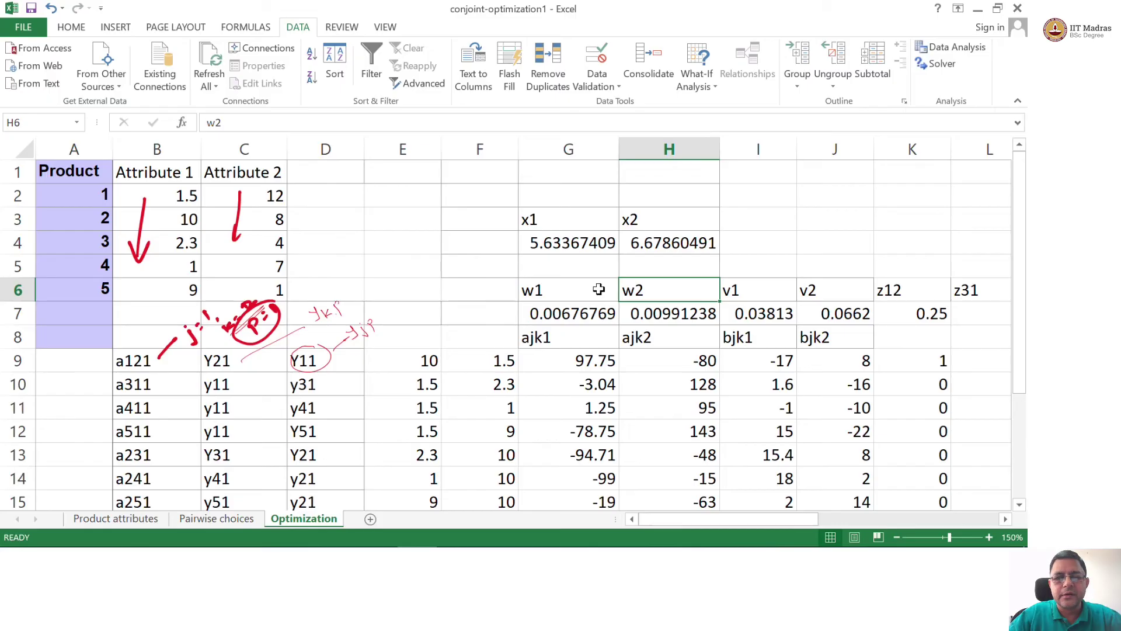
{"action": "key", "text": "Down"}
{"action": "key", "text": "Down"}
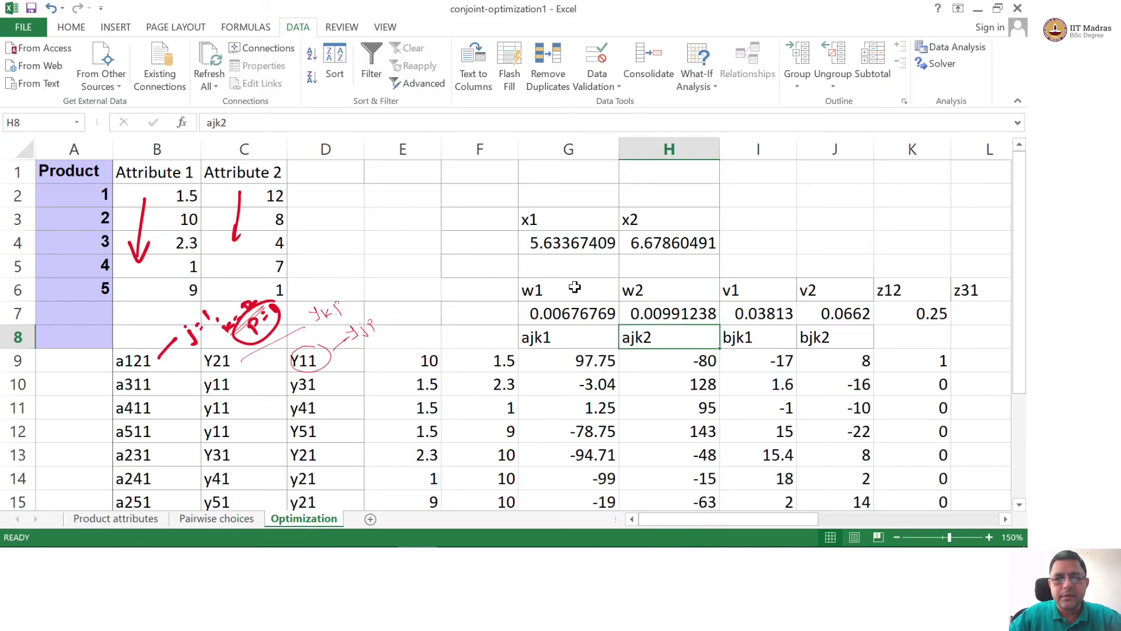
{"action": "left_click", "coordinate": [574, 286]}
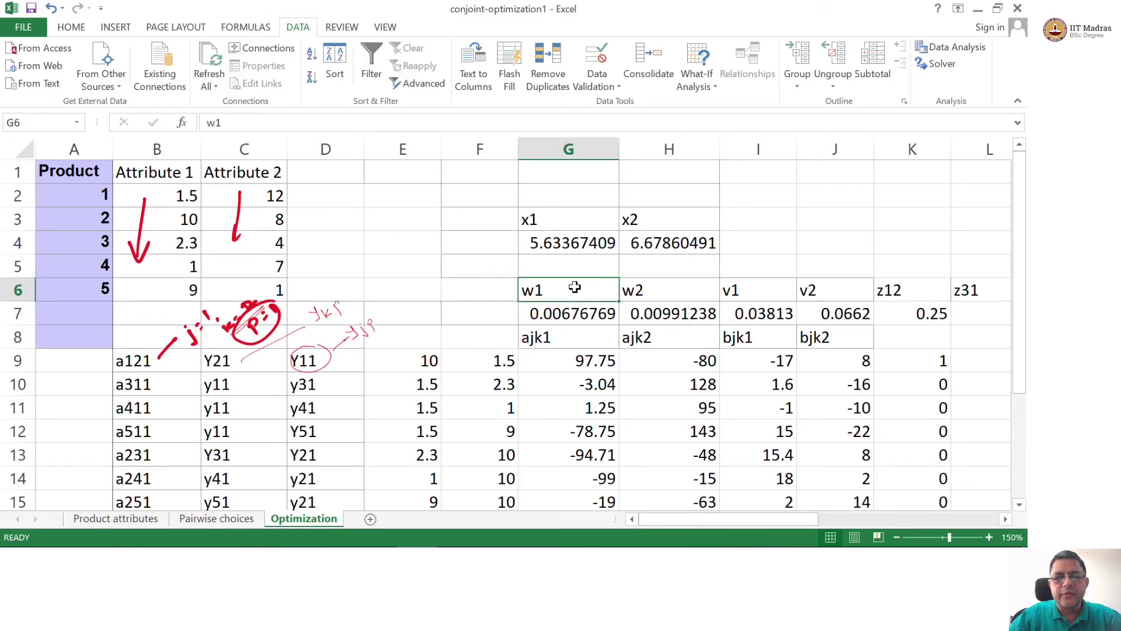
{"action": "key", "text": "Right"}
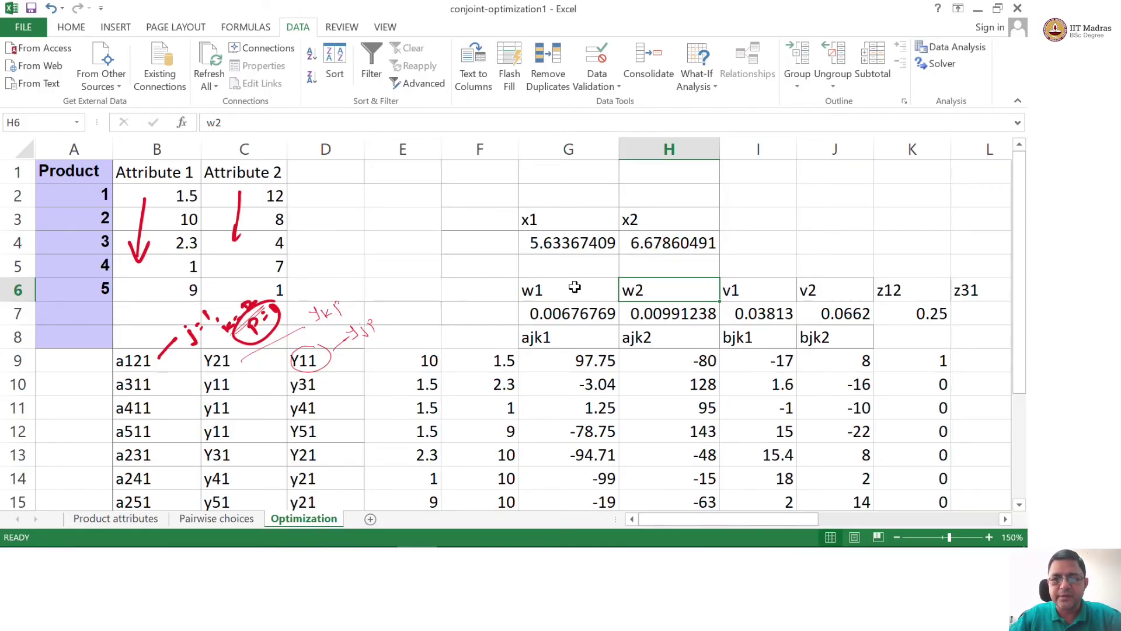
- Inspect the v1 and v2 labels in I6:J6, ending on v2
{"action": "key", "text": "Right"}
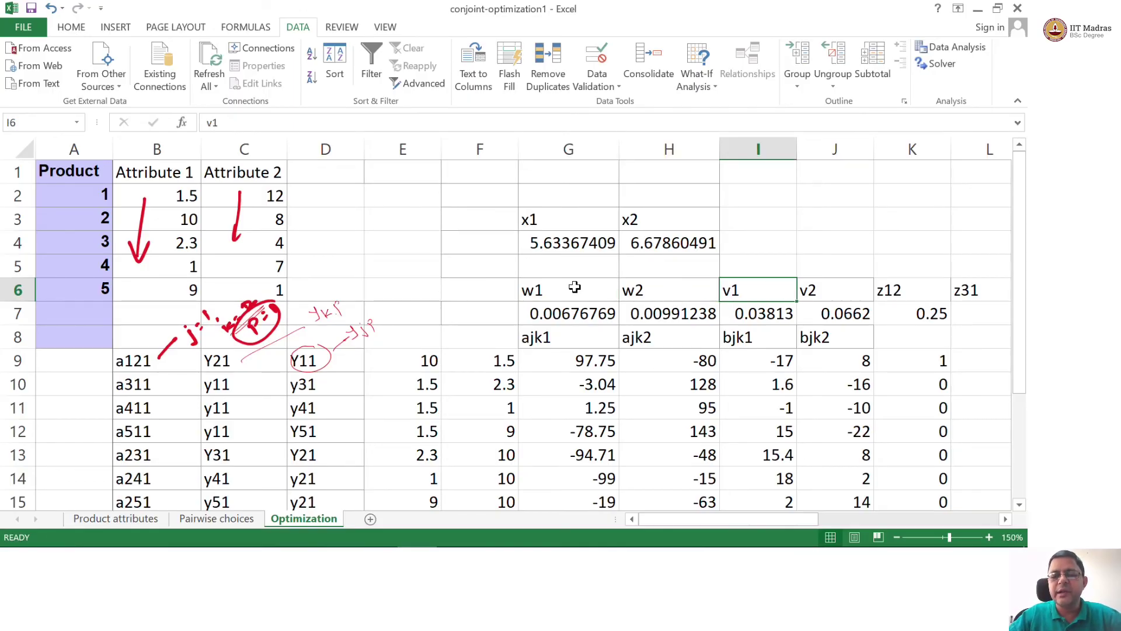
{"action": "key", "text": "Right"}
{"action": "key", "text": "Left"}
{"action": "key", "text": "Right"}
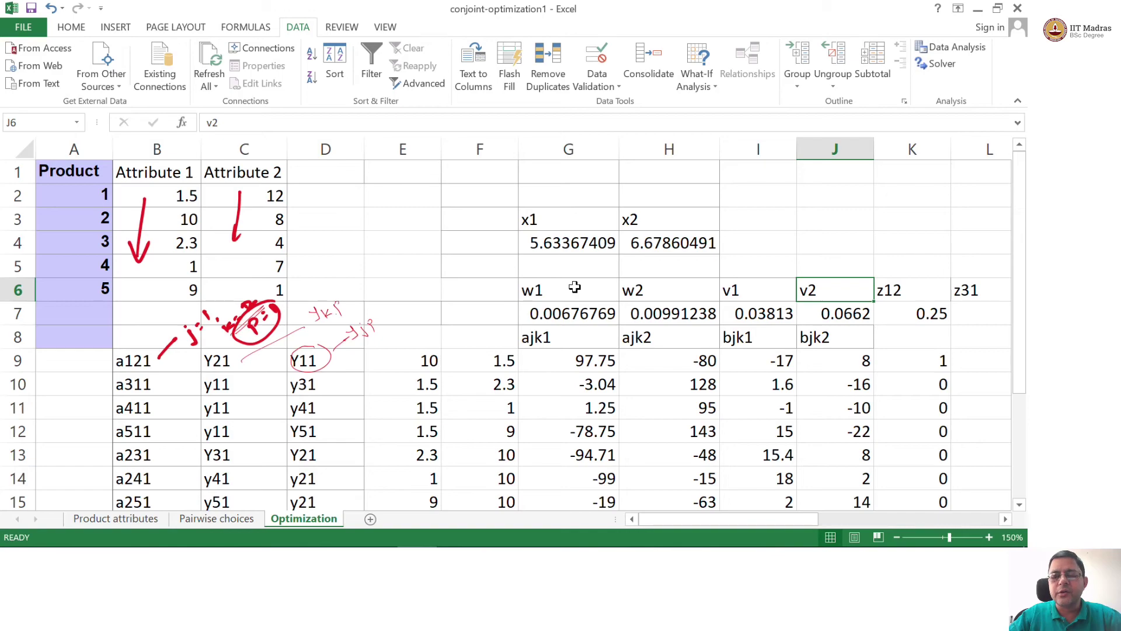
{"action": "key", "text": "Left"}
{"action": "key", "text": "Right"}
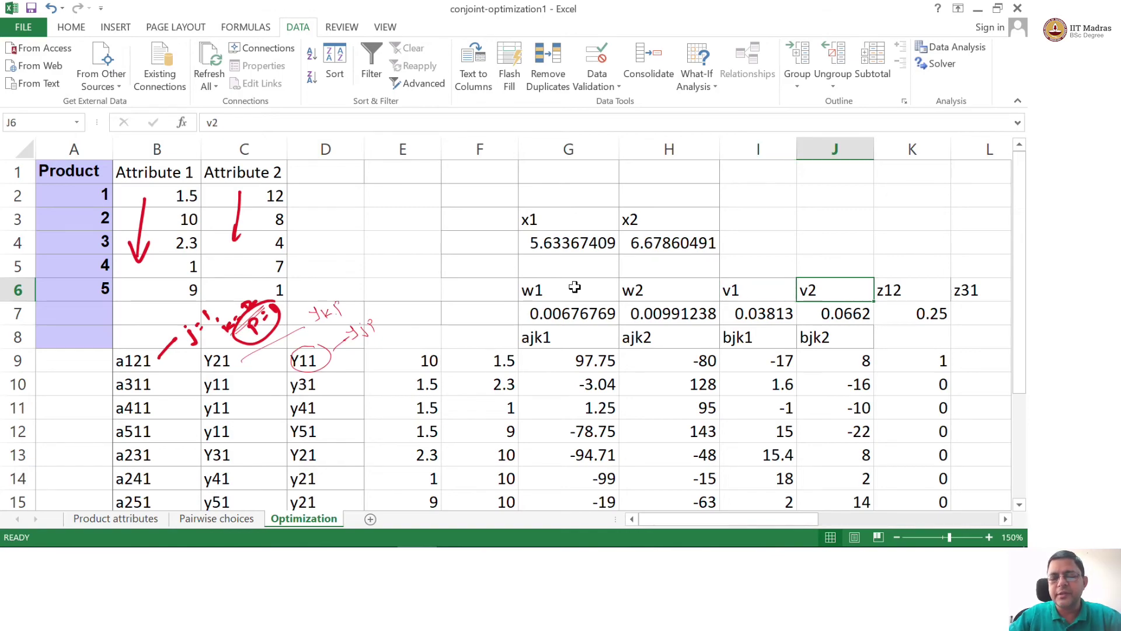
- Inspect the ideal point labels x1 and x2 in G3:H3, ending in the empty cell J3
{"action": "left_click", "coordinate": [548, 219]}
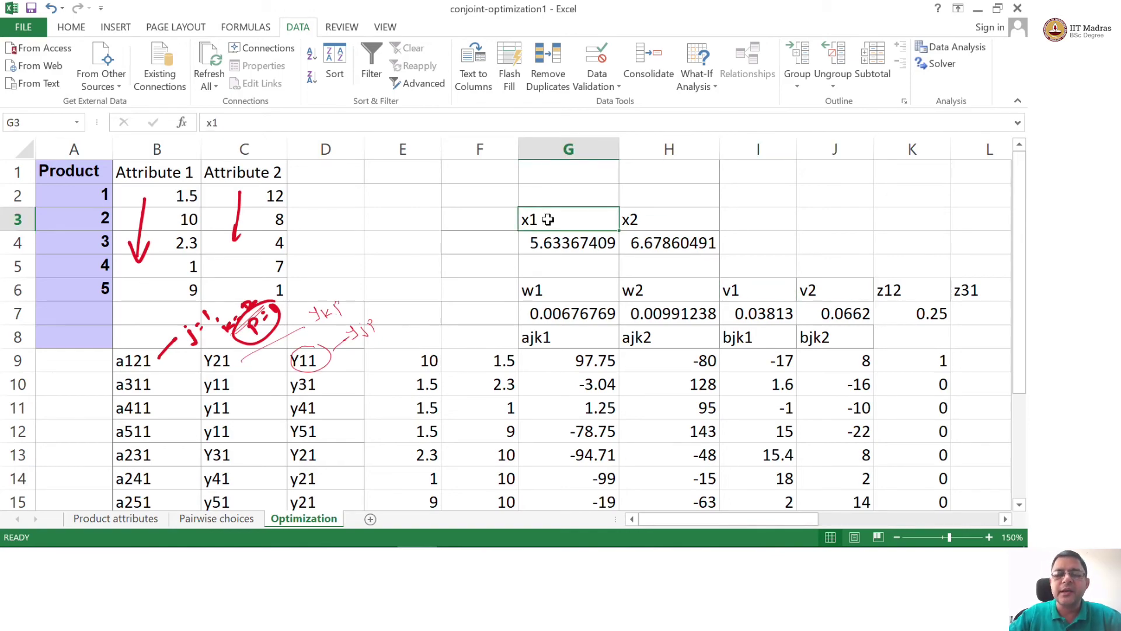
{"action": "key", "text": "Right"}
{"action": "key", "text": "Left"}
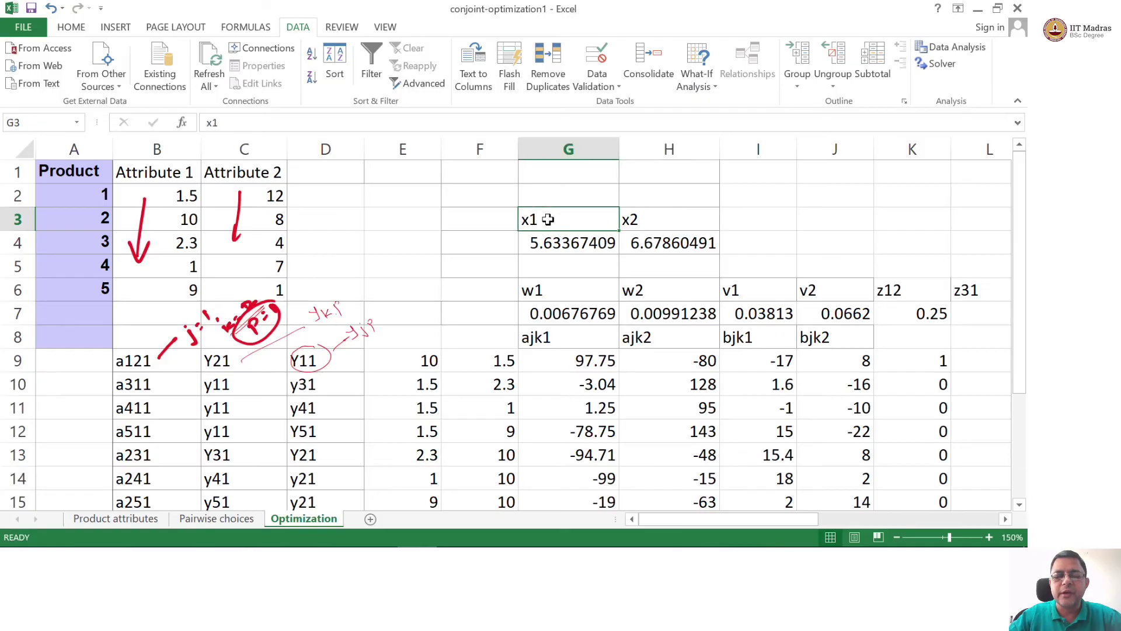
{"action": "key", "text": "Right"}
{"action": "key", "text": "Right"}
{"action": "key", "text": "Right"}
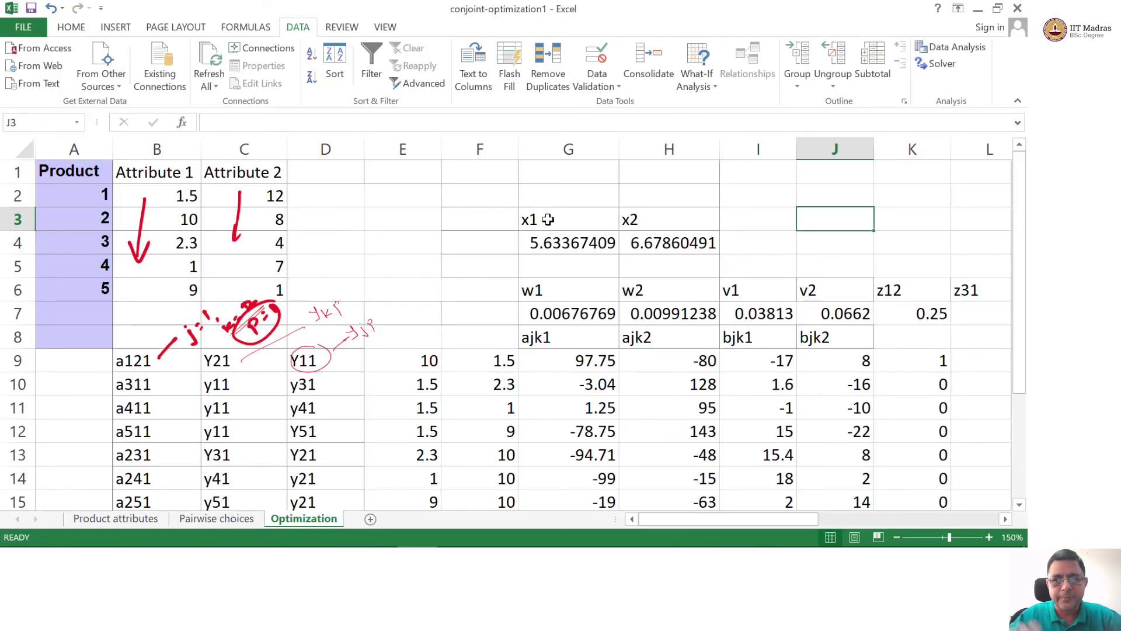
- Inspect the w1 label, the ajk1 formula in G9, and the ajk2, bjk1 and bjk2 headings in row 8
{"action": "left_click", "coordinate": [547, 287]}
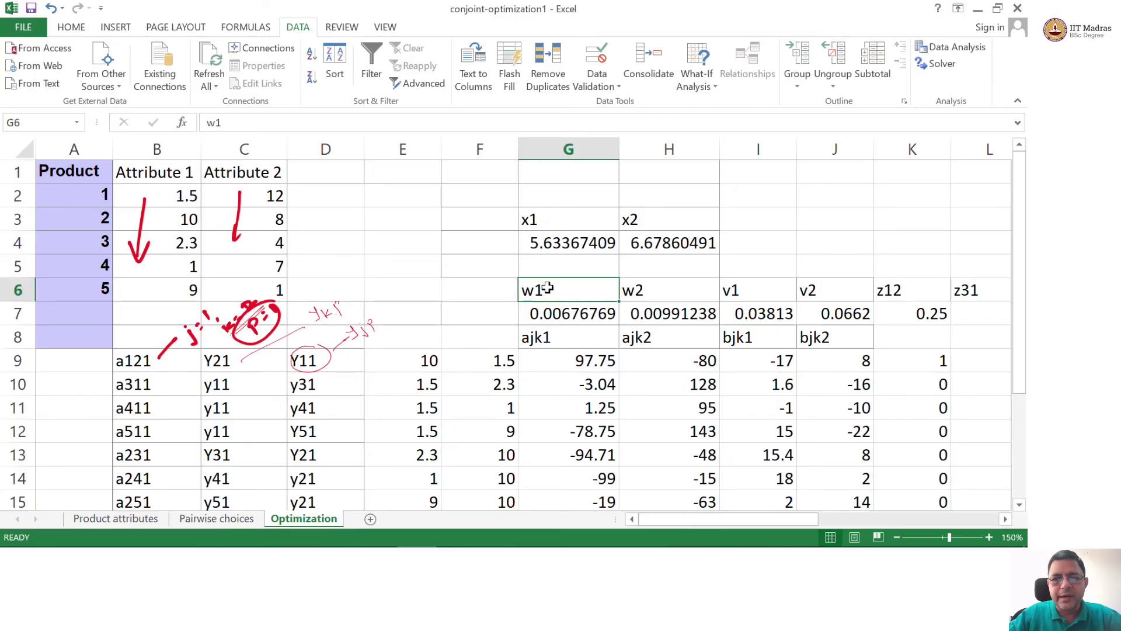
{"action": "left_click", "coordinate": [583, 338]}
{"action": "key", "text": "Down"}
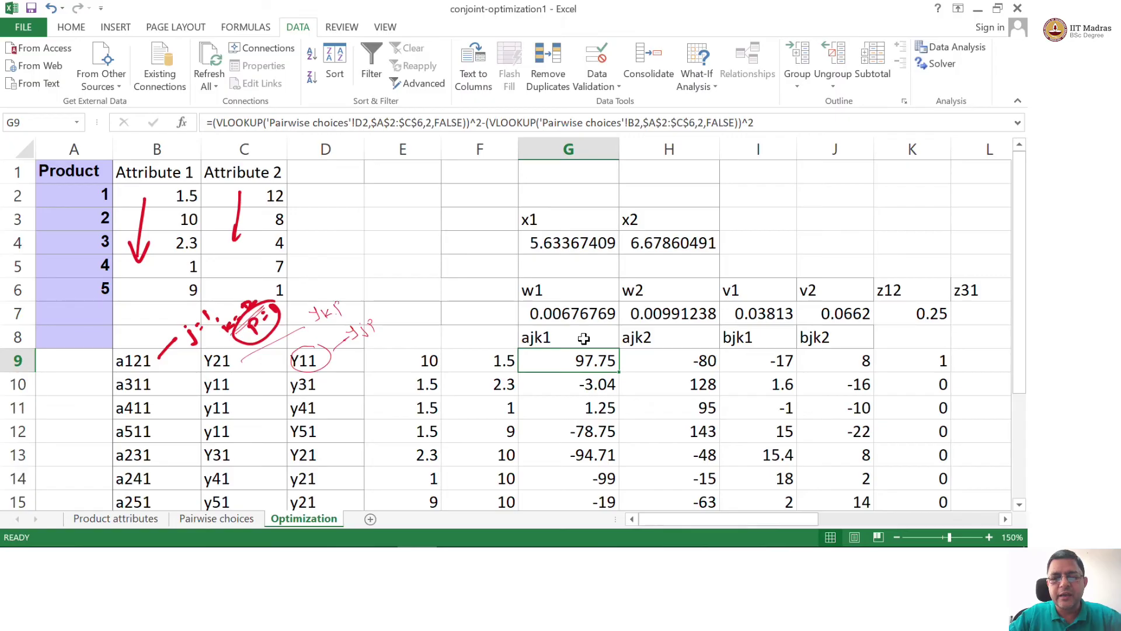
{"action": "key", "text": "Right"}
{"action": "key", "text": "Up"}
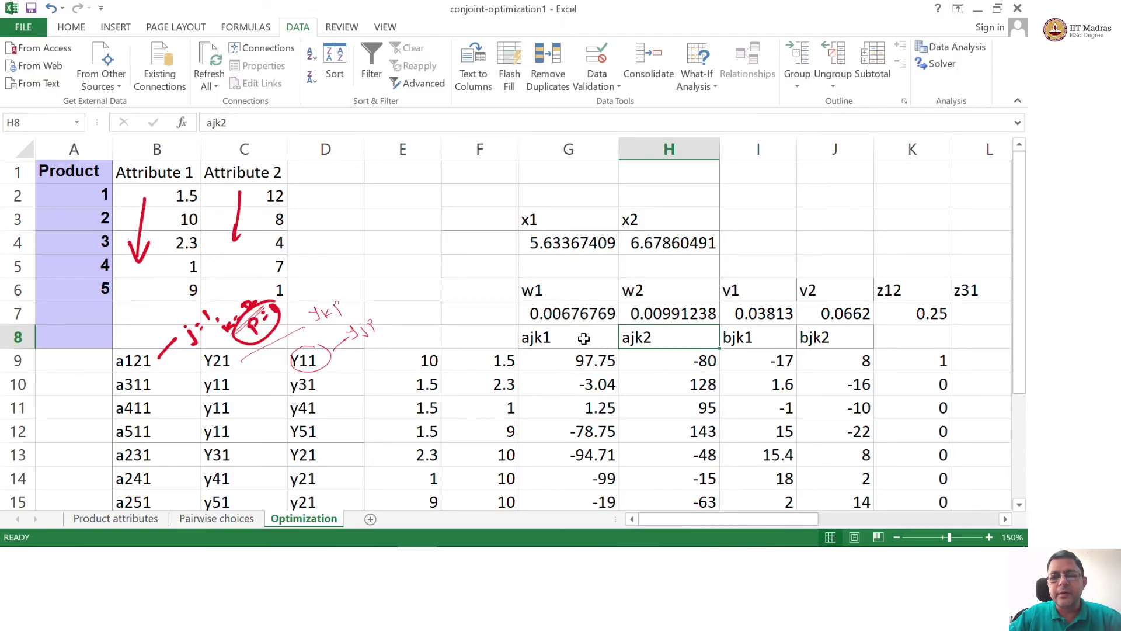
{"action": "key", "text": "Right"}
{"action": "key", "text": "Right"}
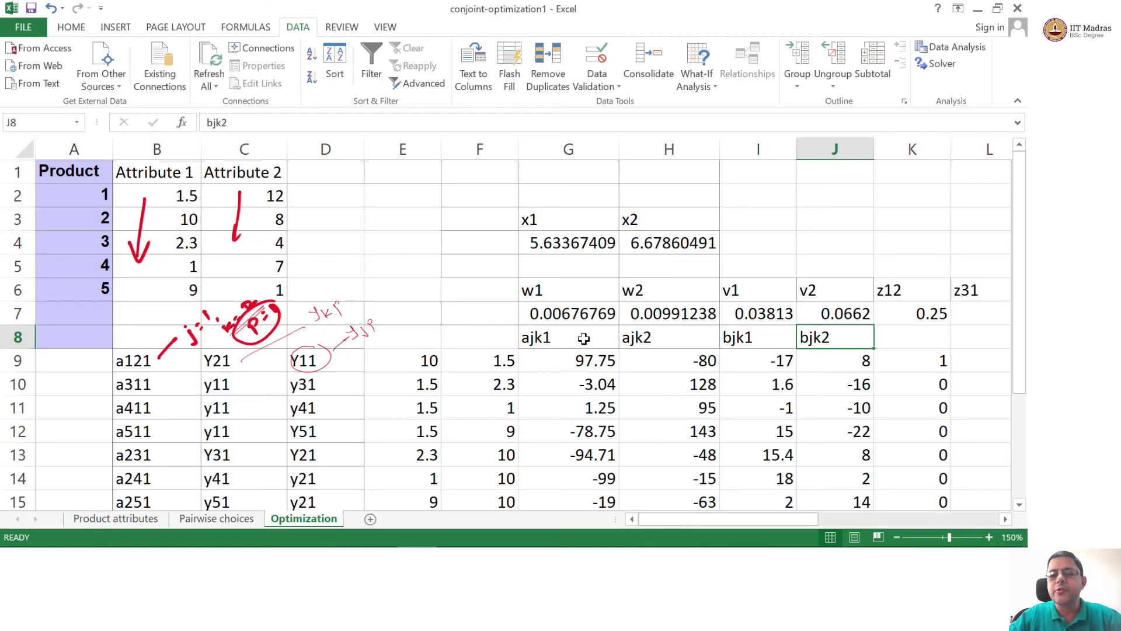
- Select the block of z variables and their coefficients, from z12 through z45, in K6:T18
{"action": "key", "text": "Right"}
{"action": "key", "text": "Right"}
{"action": "key", "text": "Left"}
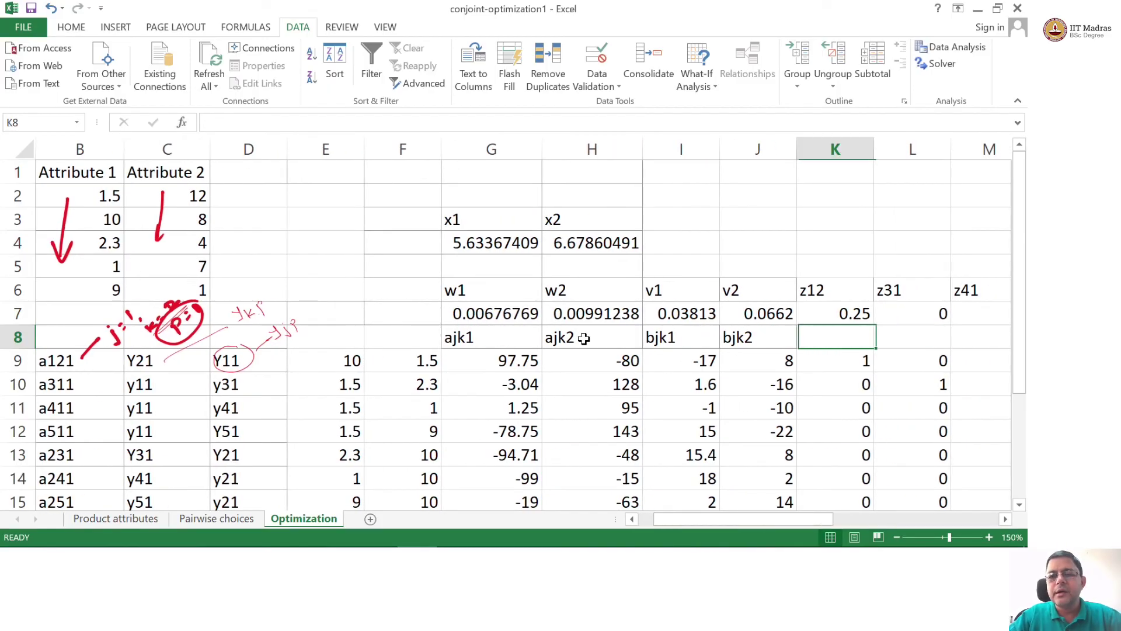
{"action": "key", "text": "Up"}
{"action": "key", "text": "Up"}
{"action": "key", "text": "shift+Down"}
{"action": "key", "text": "shift+Down"}
{"action": "key", "text": "shift+Down"}
{"action": "key", "text": "shift+Down"}
{"action": "key", "text": "shift+Down"}
{"action": "key", "text": "shift+Down"}
{"action": "key", "text": "shift+Down"}
{"action": "key", "text": "shift+Down"}
{"action": "key", "text": "shift+Down"}
{"action": "key", "text": "shift+Down"}
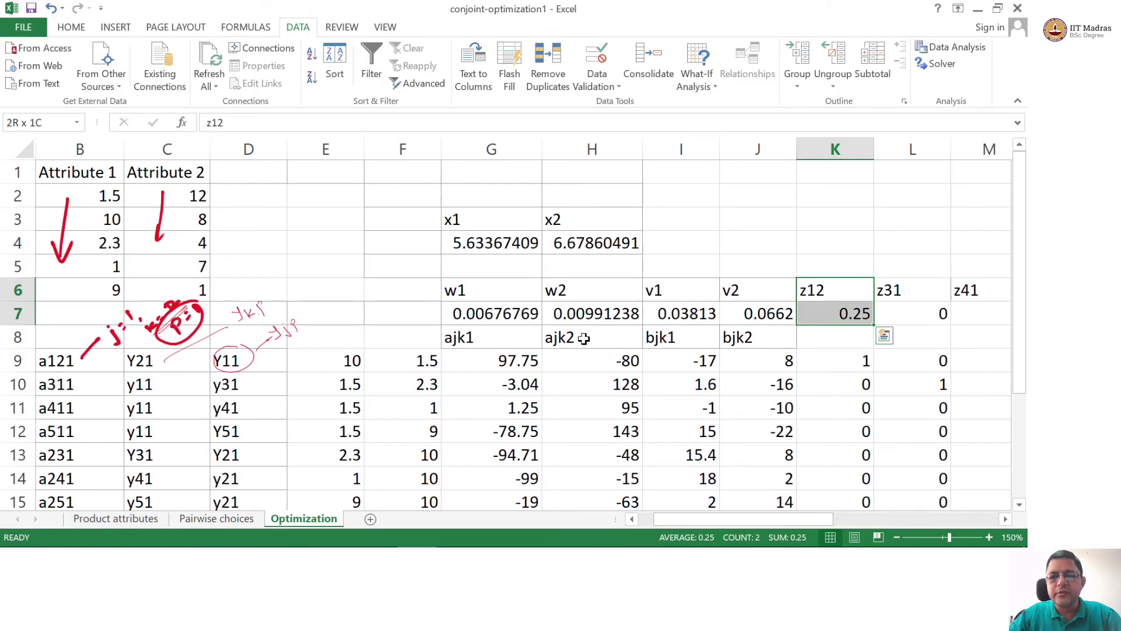
{"action": "key", "text": "shift+Down"}
{"action": "key", "text": "shift+Down"}
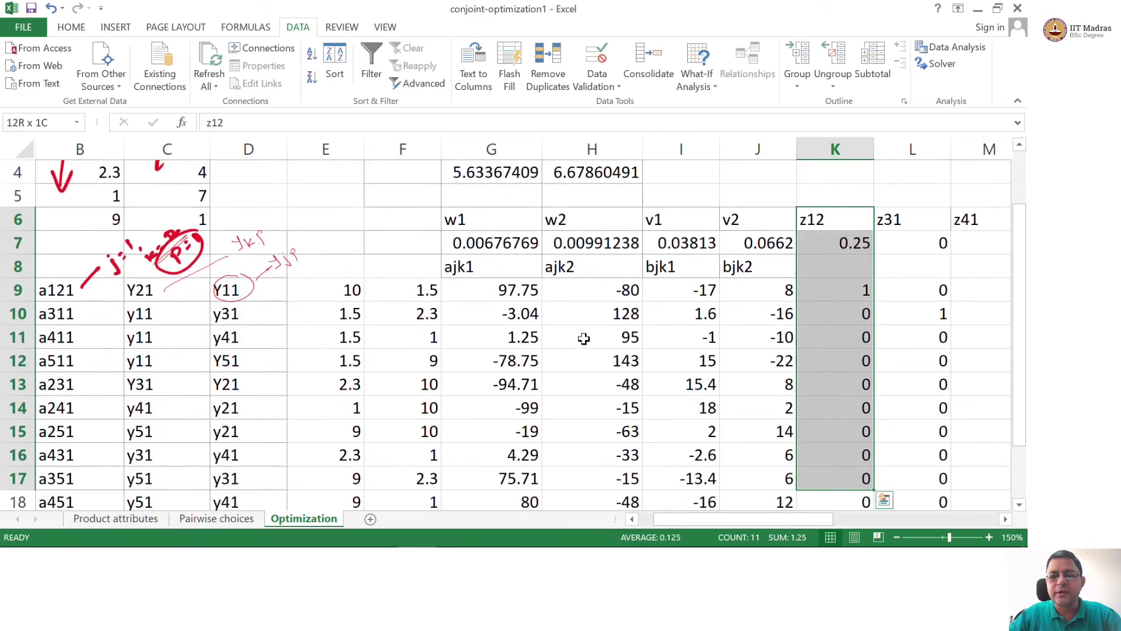
{"action": "key", "text": "shift+Right"}
{"action": "key", "text": "shift+Right"}
{"action": "key", "text": "shift+Right"}
{"action": "key", "text": "shift+Right"}
{"action": "key", "text": "shift+Right"}
{"action": "key", "text": "shift+Right"}
{"action": "key", "text": "shift+Right"}
{"action": "key", "text": "shift+Right"}
{"action": "key", "text": "shift+Right"}
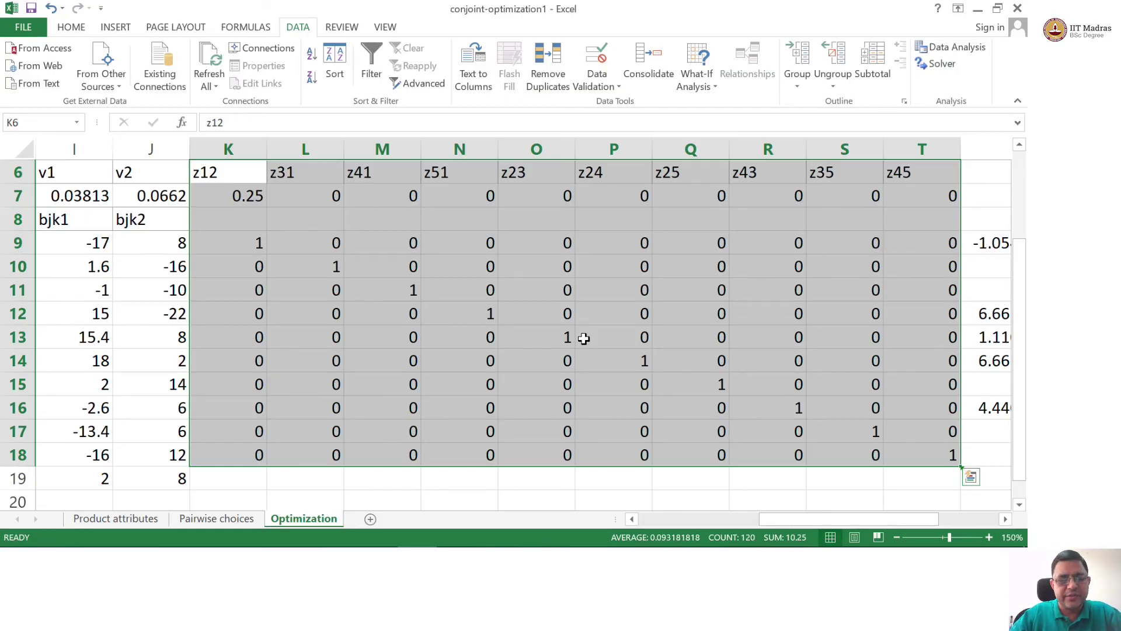
- Open the Pairwise choices sheet and examine the j and k headings in row 1
{"action": "key", "text": "Left"}
{"action": "key", "text": "Left"}
{"action": "key", "text": "Left"}
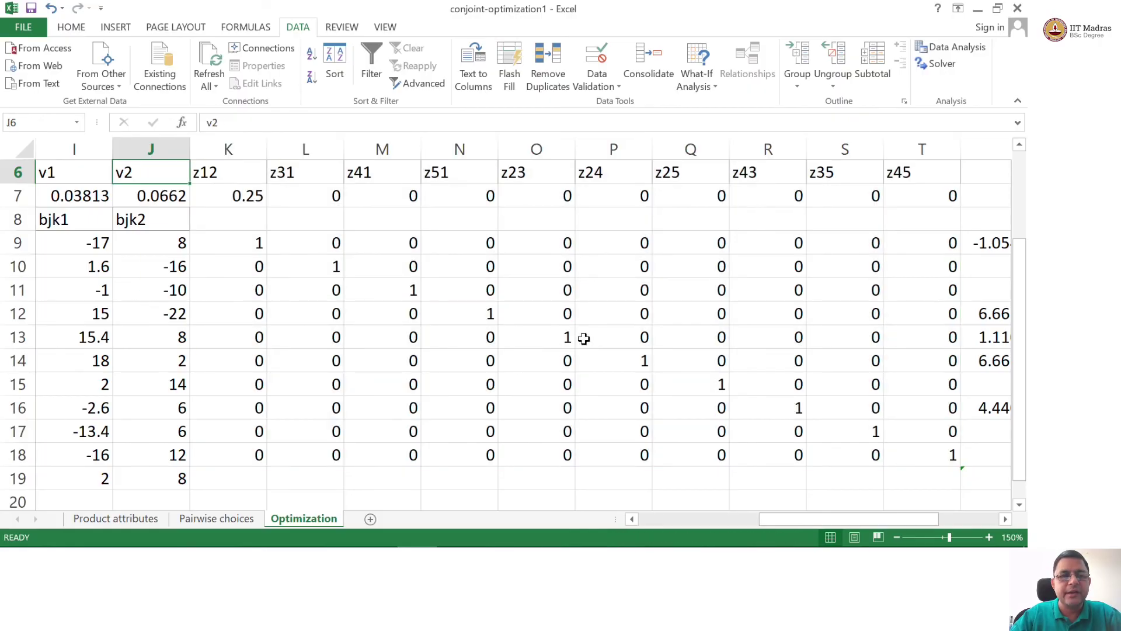
{"action": "left_click", "coordinate": [236, 517]}
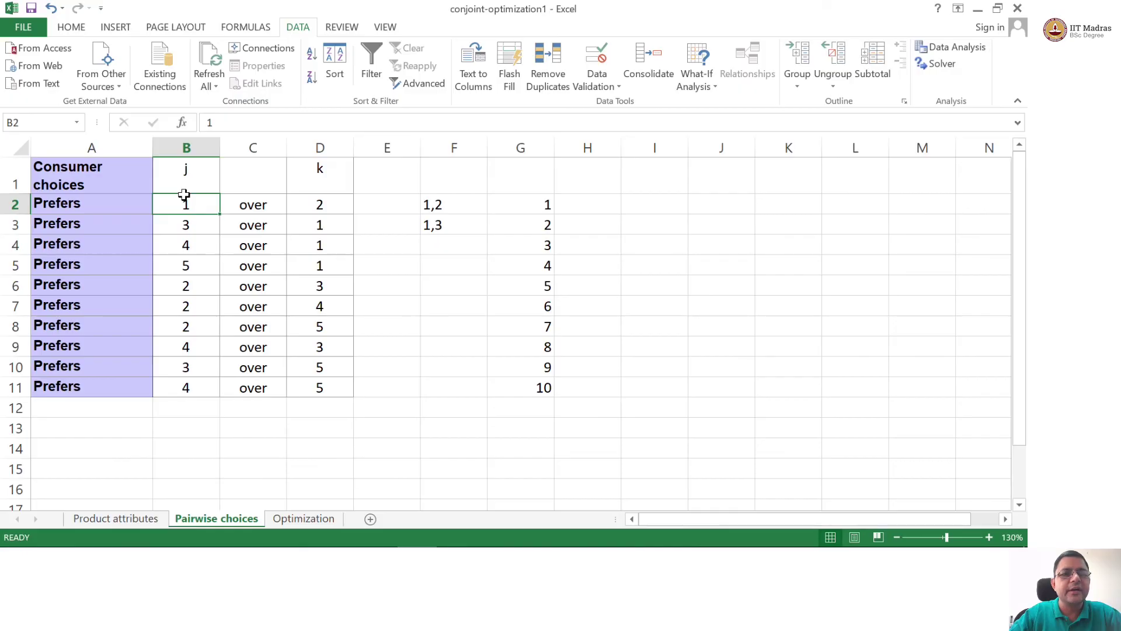
{"action": "left_click_drag", "start_coordinate": [188, 180], "coordinate": [349, 176]}
- Return to the Optimization sheet and inspect the v2 value in J7, the w2 label and the x2 label
{"action": "left_click_drag", "start_coordinate": [378, 406], "coordinate": [310, 522]}
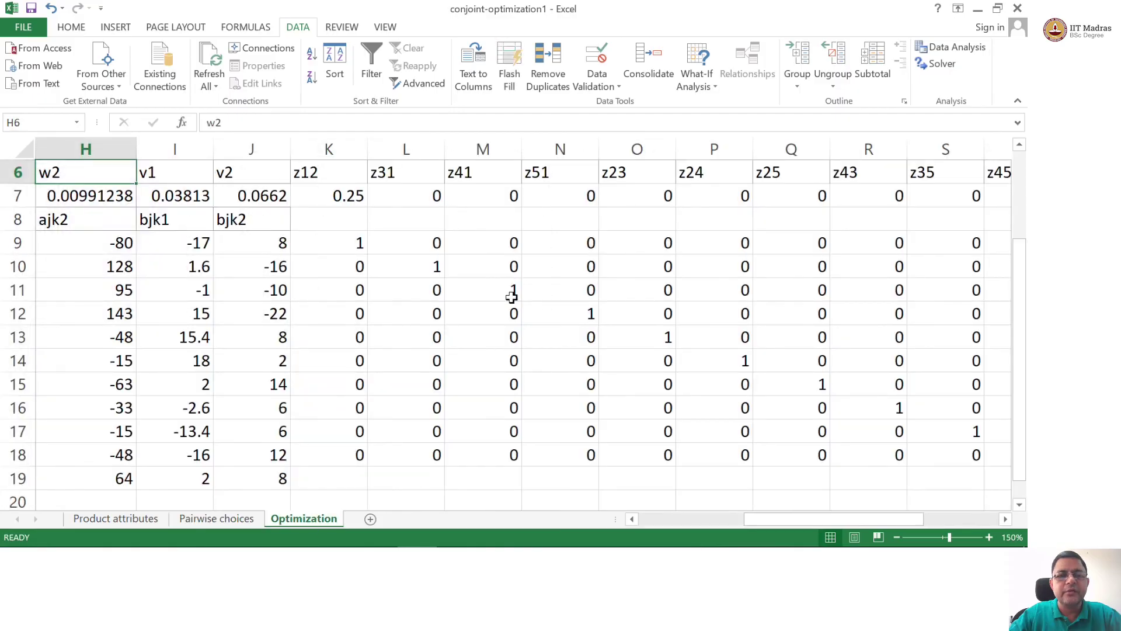
{"action": "left_click", "coordinate": [293, 188]}
{"action": "key", "text": "Left"}
{"action": "key", "text": "Left"}
{"action": "key", "text": "Left"}
{"action": "key", "text": "Left"}
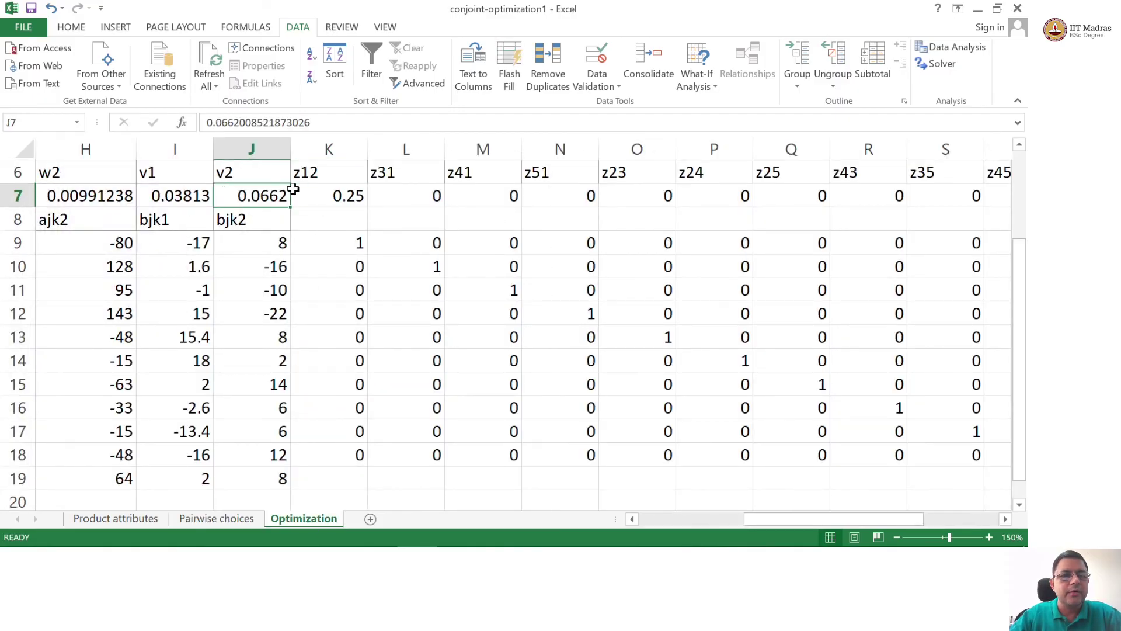
{"action": "key", "text": "Right"}
{"action": "key", "text": "Up"}
{"action": "key", "text": "Up"}
{"action": "key", "text": "Up"}
{"action": "key", "text": "Up"}
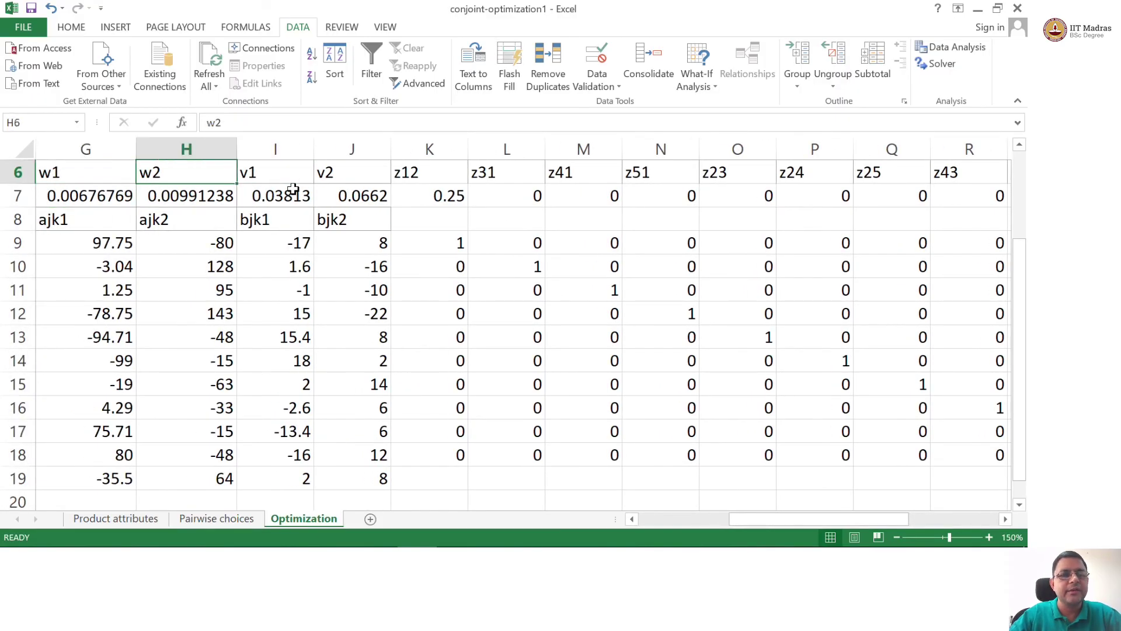
{"action": "key", "text": "Left"}
{"action": "key", "text": "Right"}
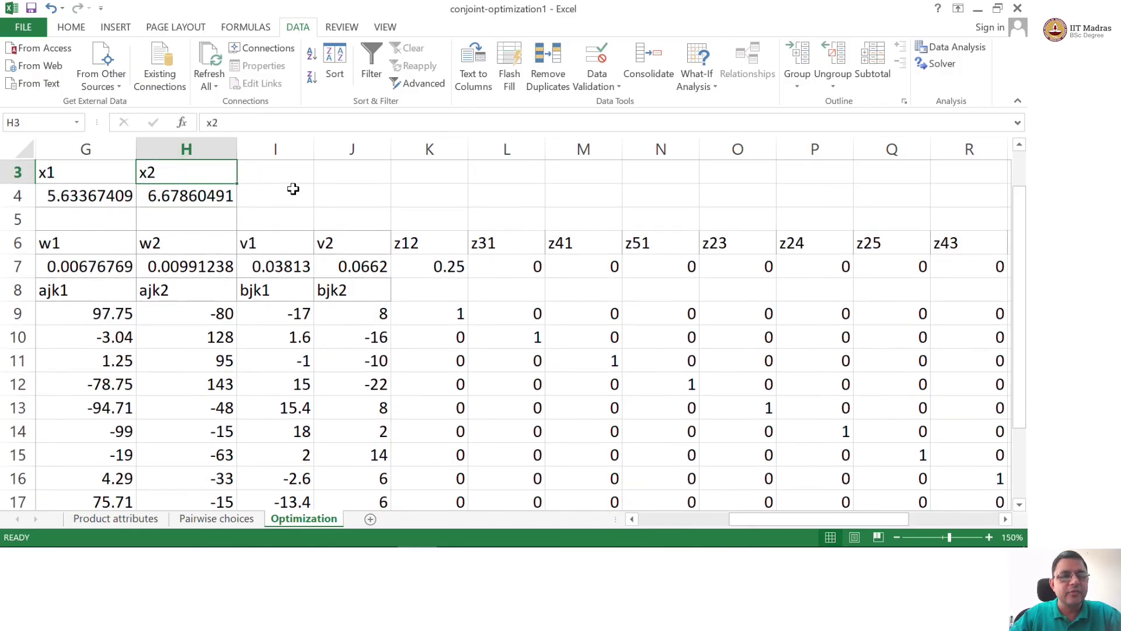
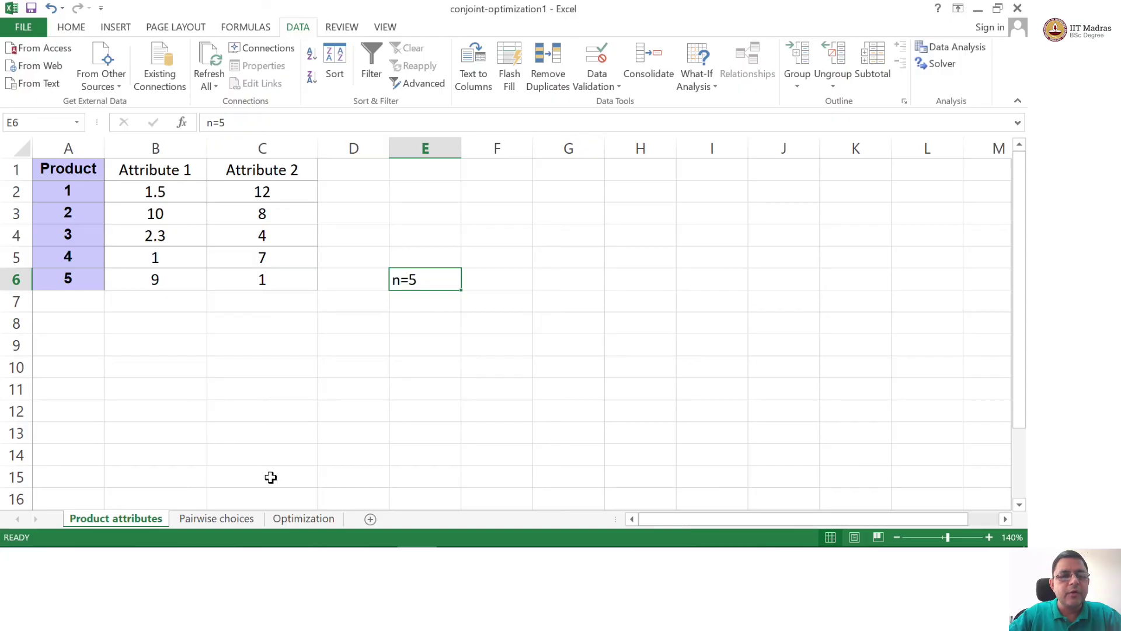
- Open the Pairwise choices sheet and go up to the Consumer choices heading in A1
{"action": "left_click", "coordinate": [236, 519]}
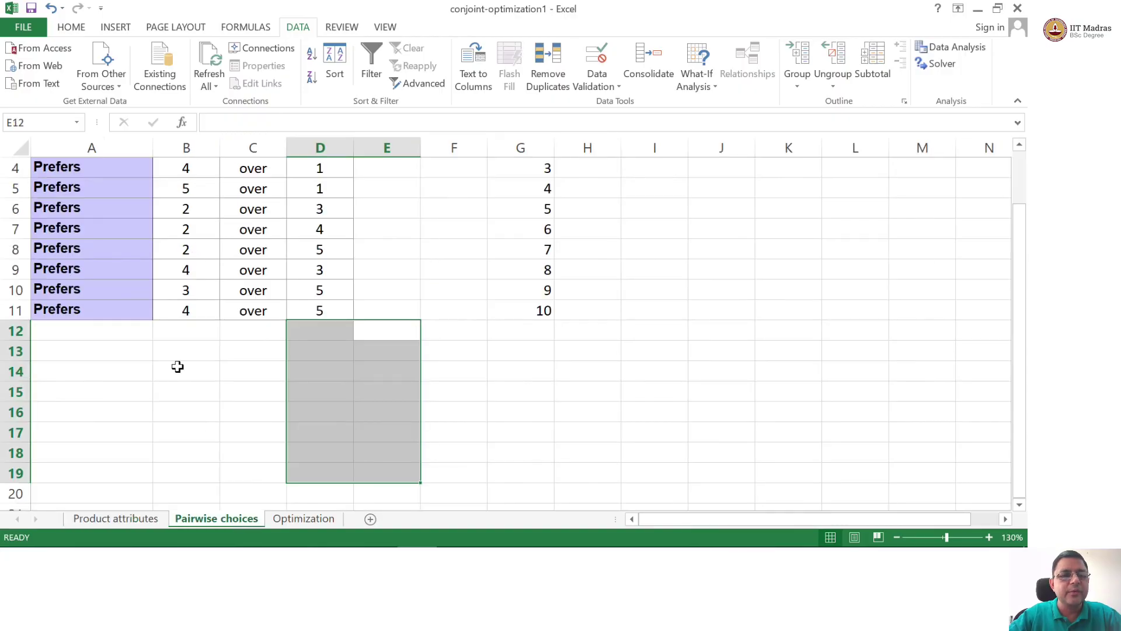
{"action": "left_click", "coordinate": [141, 310]}
{"action": "key", "text": "Up"}
{"action": "key", "text": "Up"}
{"action": "key", "text": "Up"}
{"action": "key", "text": "Up"}
{"action": "key", "text": "Up"}
{"action": "key", "text": "Up"}
{"action": "key", "text": "Up"}
{"action": "key", "text": "Up"}
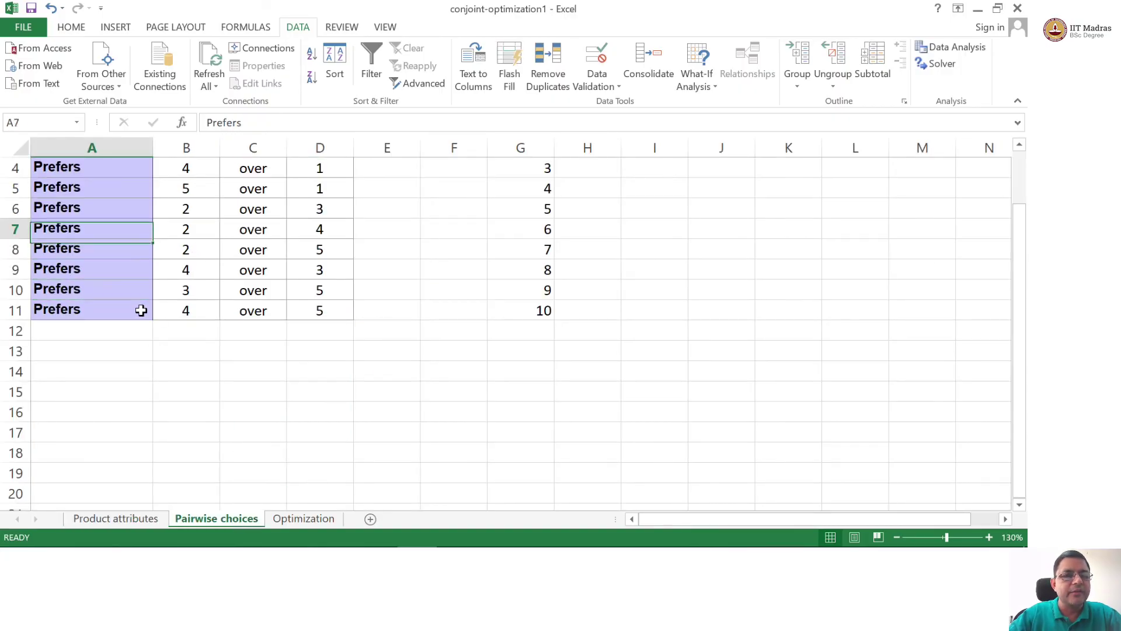
{"action": "key", "text": "Up"}
{"action": "key", "text": "Up"}
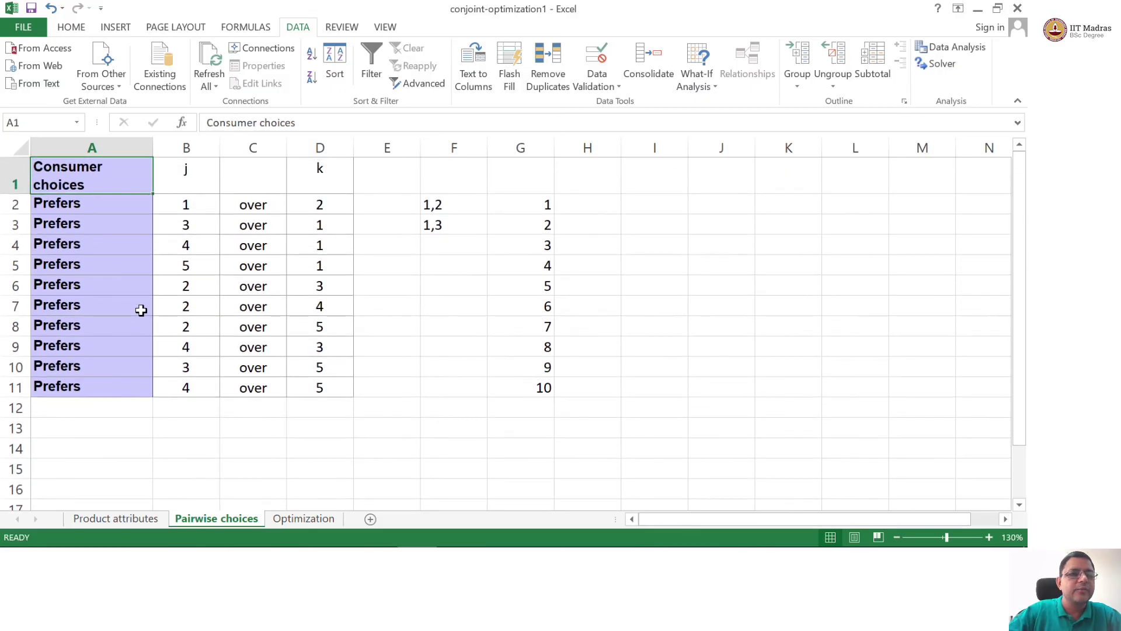
- Select all the consumer preference rows in A2:D11
{"action": "key", "text": "Down"}
{"action": "key", "text": "shift+Right"}
{"action": "key", "text": "shift+Right"}
{"action": "key", "text": "shift+Right"}
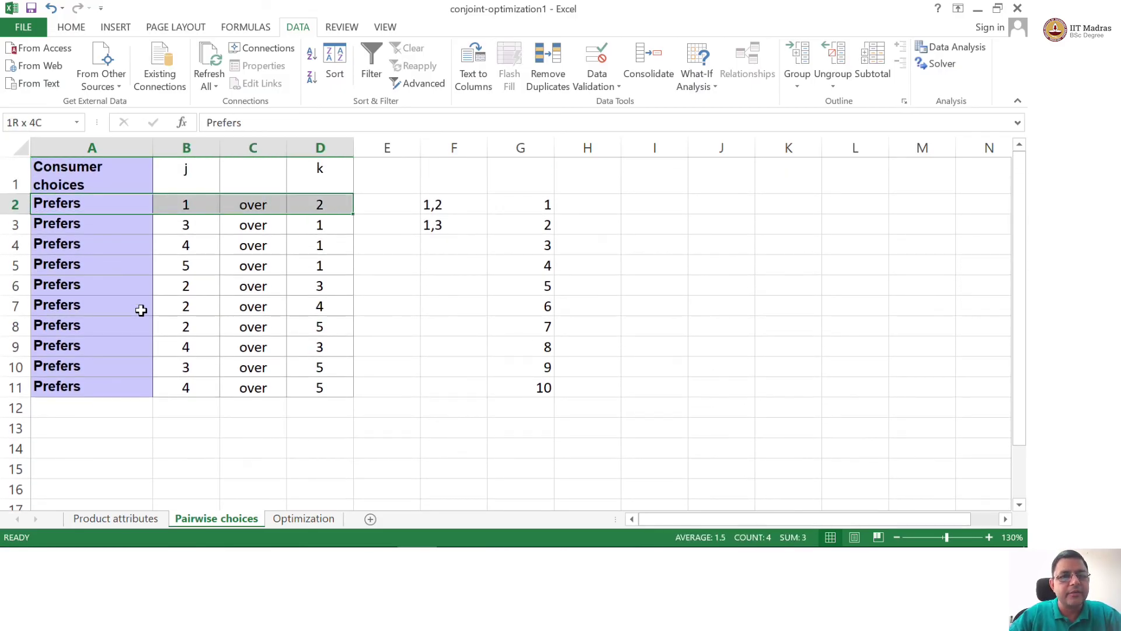
{"action": "key", "text": "shift+Down"}
{"action": "key", "text": "shift+Down"}
{"action": "key", "text": "shift+Down"}
{"action": "key", "text": "shift+Down"}
{"action": "key", "text": "shift+Down"}
{"action": "key", "text": "shift+Down"}
{"action": "key", "text": "shift+Down"}
{"action": "key", "text": "shift+Down"}
{"action": "key", "text": "shift+Down"}
{"action": "key", "text": "shift+Down"}
{"action": "key", "text": "shift+Down"}
{"action": "key", "text": "shift+Up"}
{"action": "key", "text": "shift+Up"}
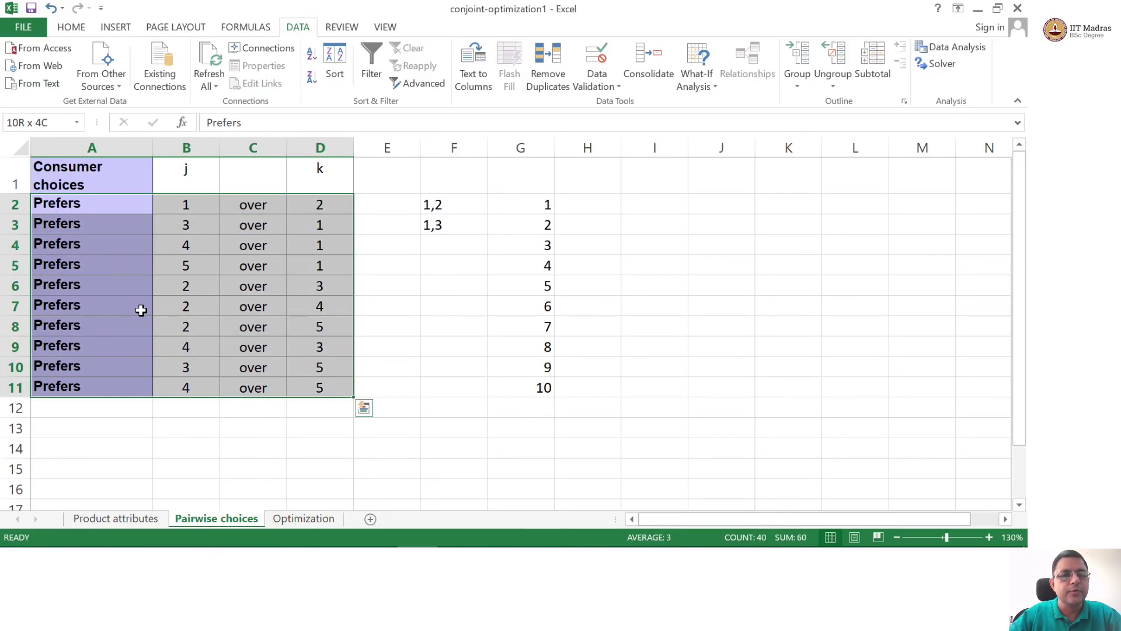
- Highlight the empty cells below the j and k columns, B12:B16 and D12:D16
{"action": "left_click", "coordinate": [184, 412]}
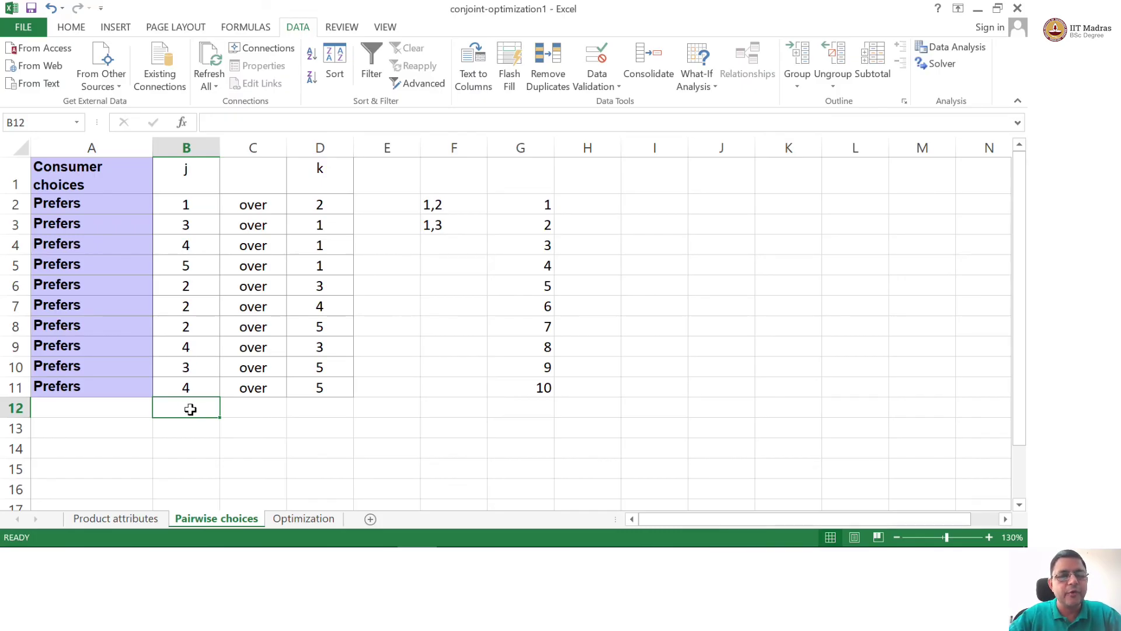
{"action": "left_click_drag", "start_coordinate": [191, 409], "coordinate": [187, 490]}
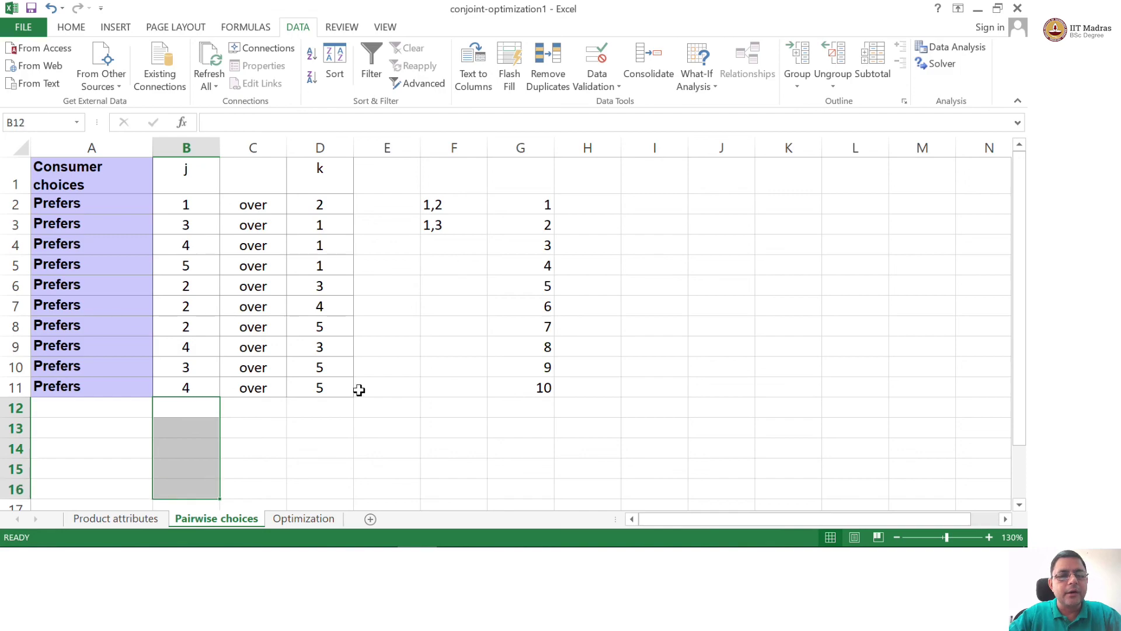
{"action": "left_click", "coordinate": [337, 399]}
{"action": "key", "text": "shift+Down"}
{"action": "key", "text": "shift+Down"}
{"action": "key", "text": "shift+Down"}
{"action": "key", "text": "shift+Down"}
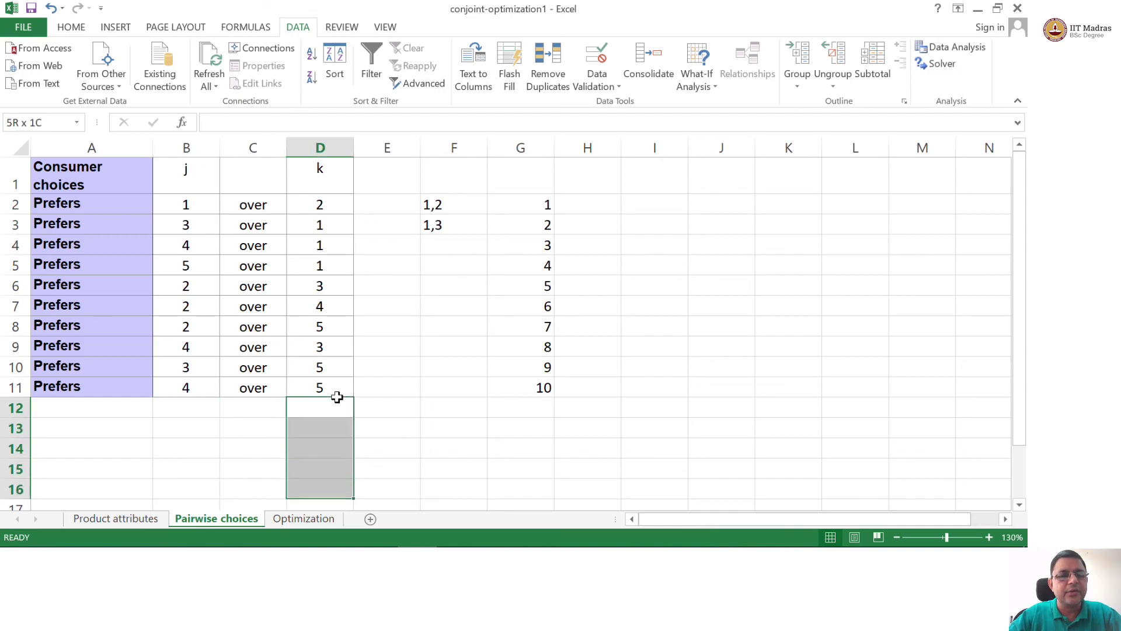
- Examine the last pairwise choice in row 11 and the empty rows beneath it
{"action": "left_click", "coordinate": [212, 382]}
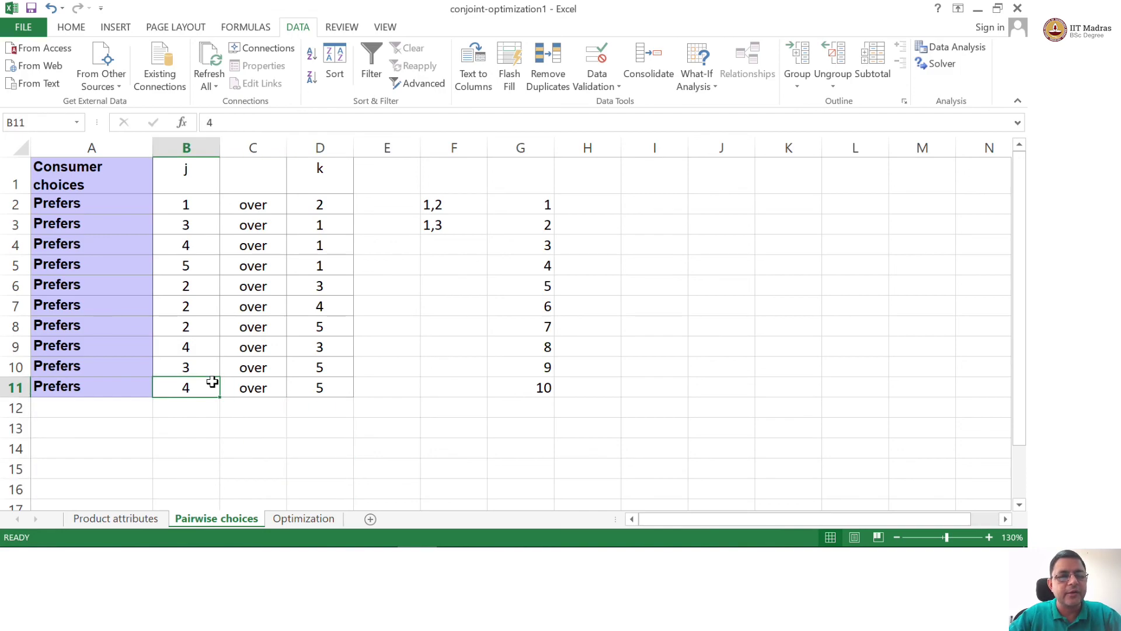
{"action": "key", "text": "Left"}
{"action": "key", "text": "Down"}
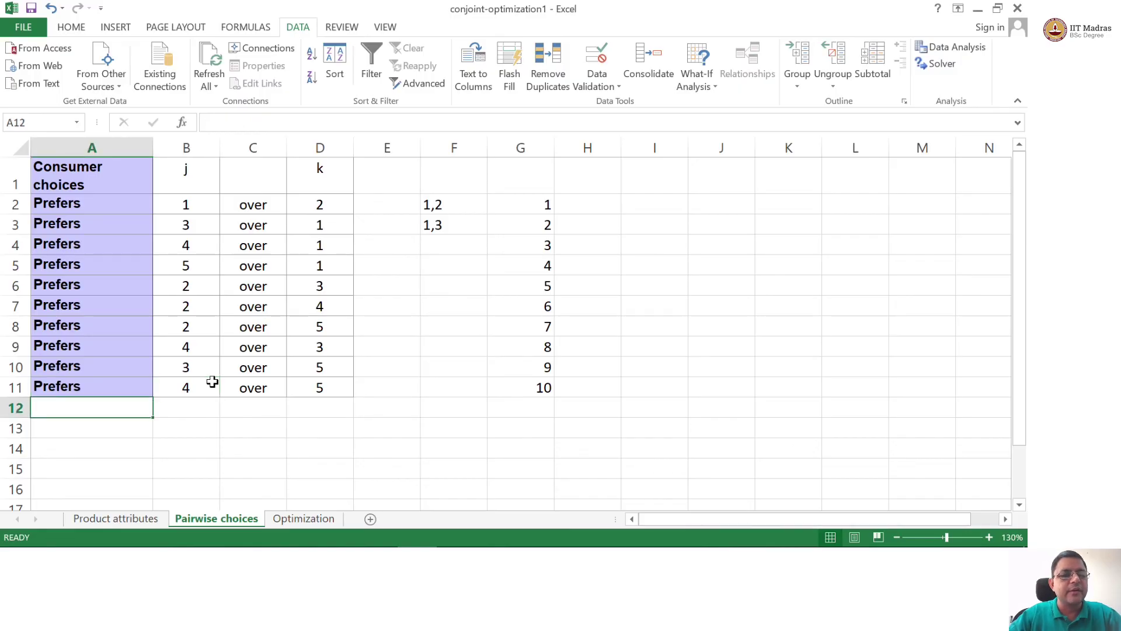
{"action": "key", "text": "Up"}
{"action": "key", "text": "Right"}
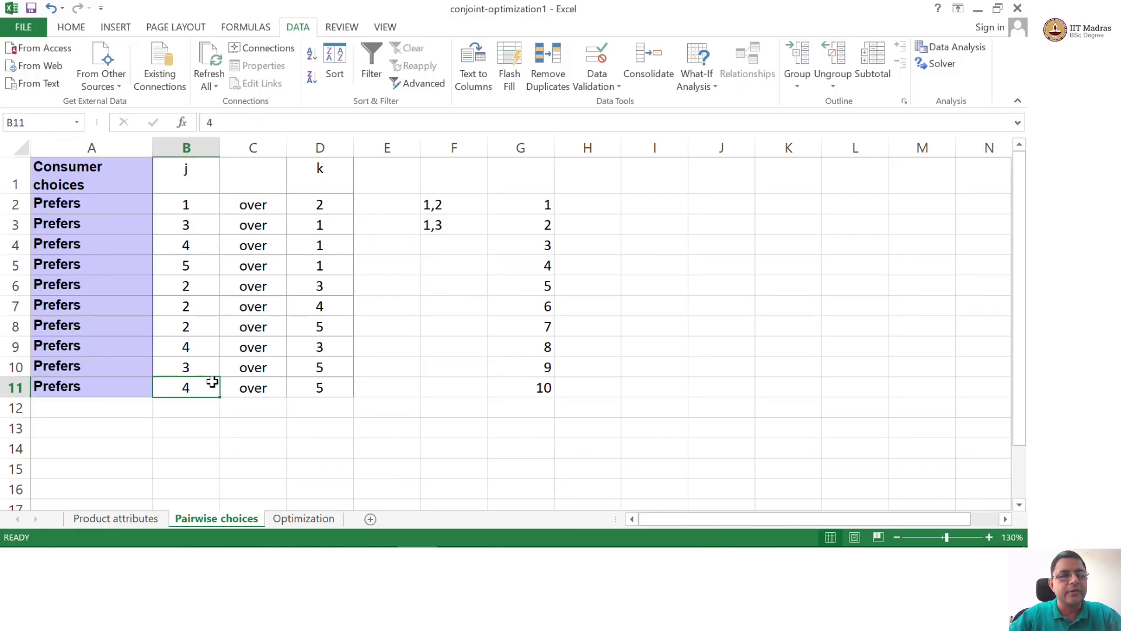
{"action": "key", "text": "Down"}
{"action": "key", "text": "Down"}
{"action": "key", "text": "Left"}
{"action": "key", "text": "Right"}
{"action": "key", "text": "Right"}
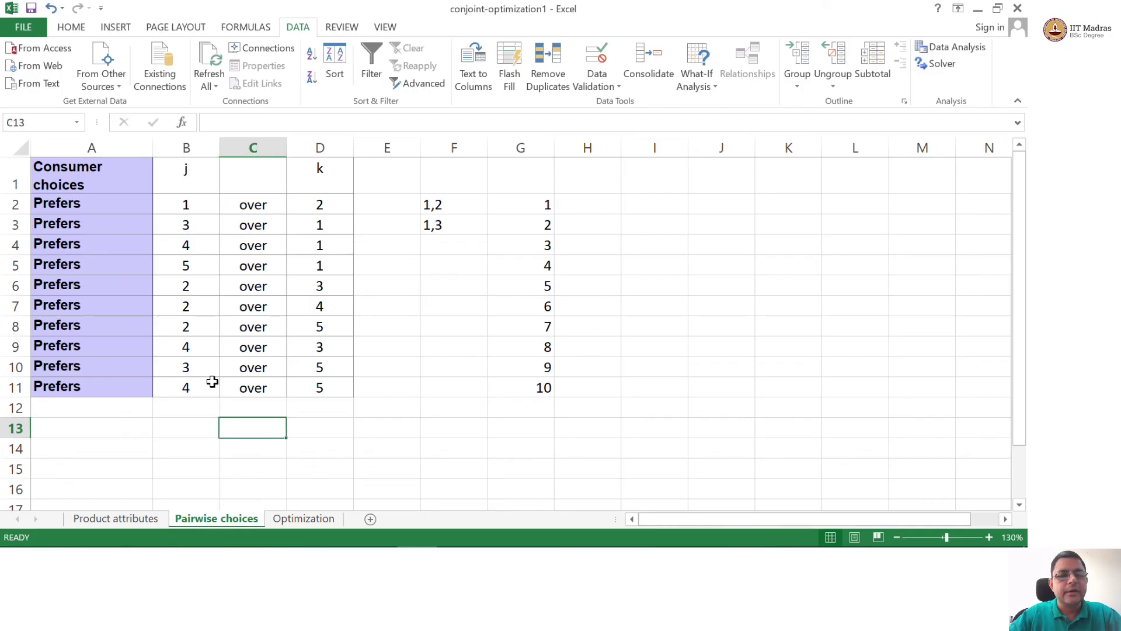
- List the additional product pairs 1,6, 2,6 and 3,6 in cells F12:F14
{"action": "key", "text": "Right"}
{"action": "key", "text": "Right"}
{"action": "key", "text": "Right"}
{"action": "key", "text": "Up"}
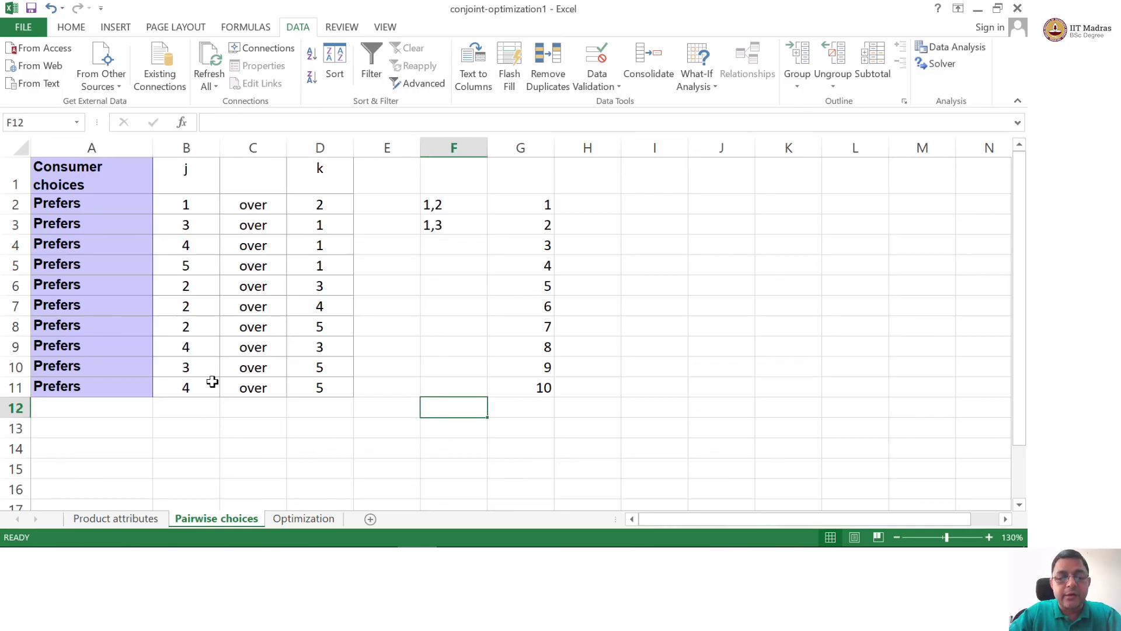
{"action": "type", "text": "1,6"}
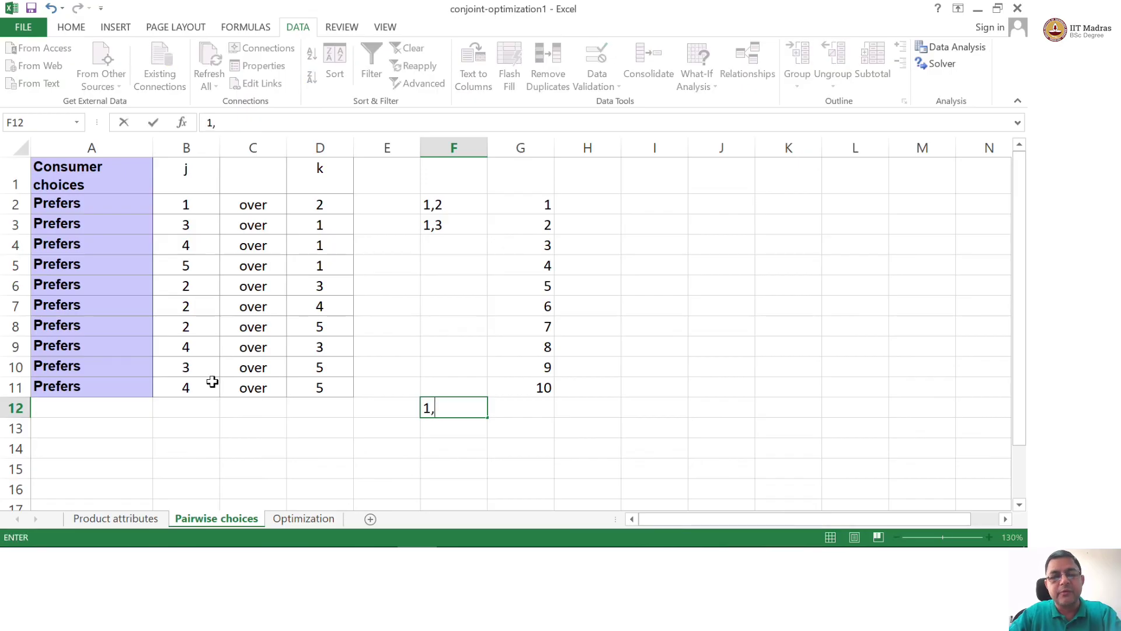
{"action": "key", "text": "Return"}
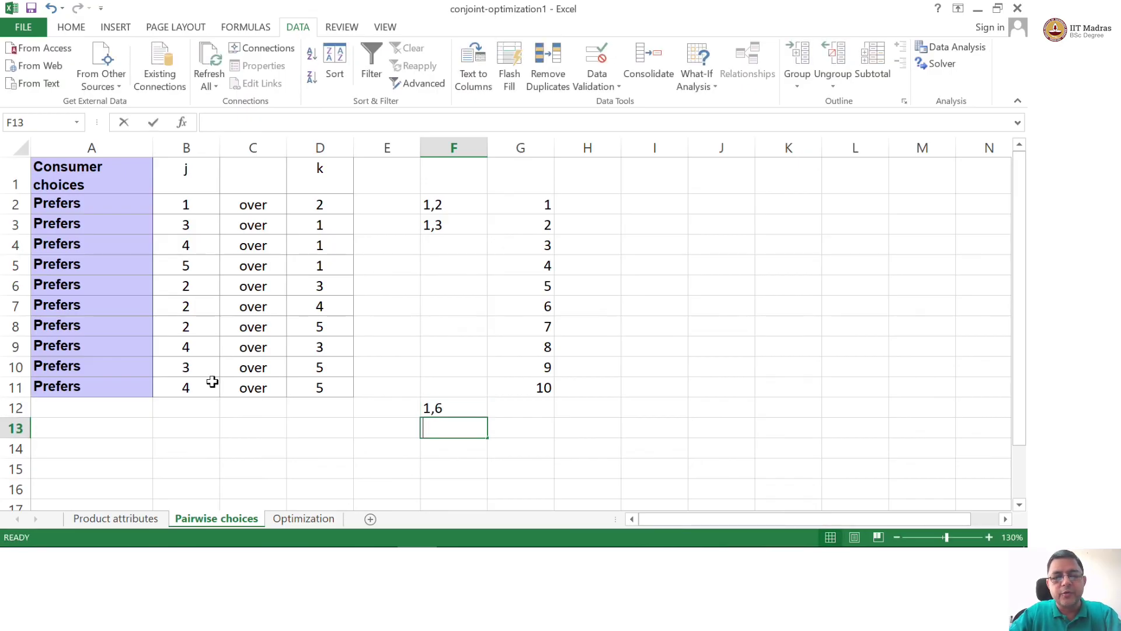
{"action": "type", "text": "2,6"}
{"action": "key", "text": "Return"}
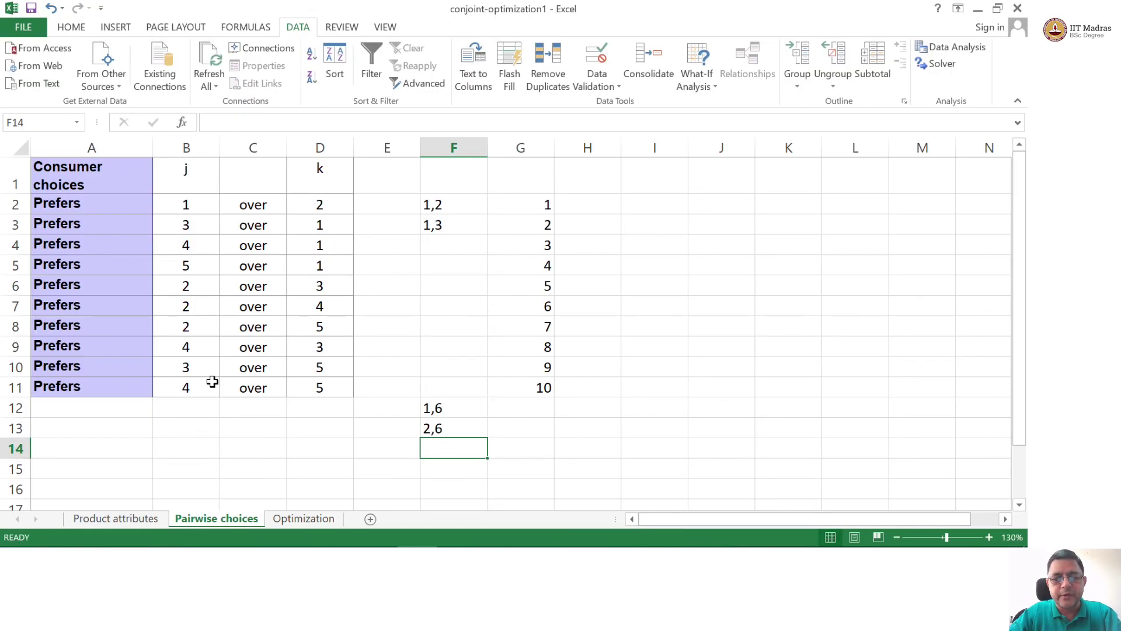
{"action": "type", "text": "3,6"}
{"action": "key", "text": "Return"}
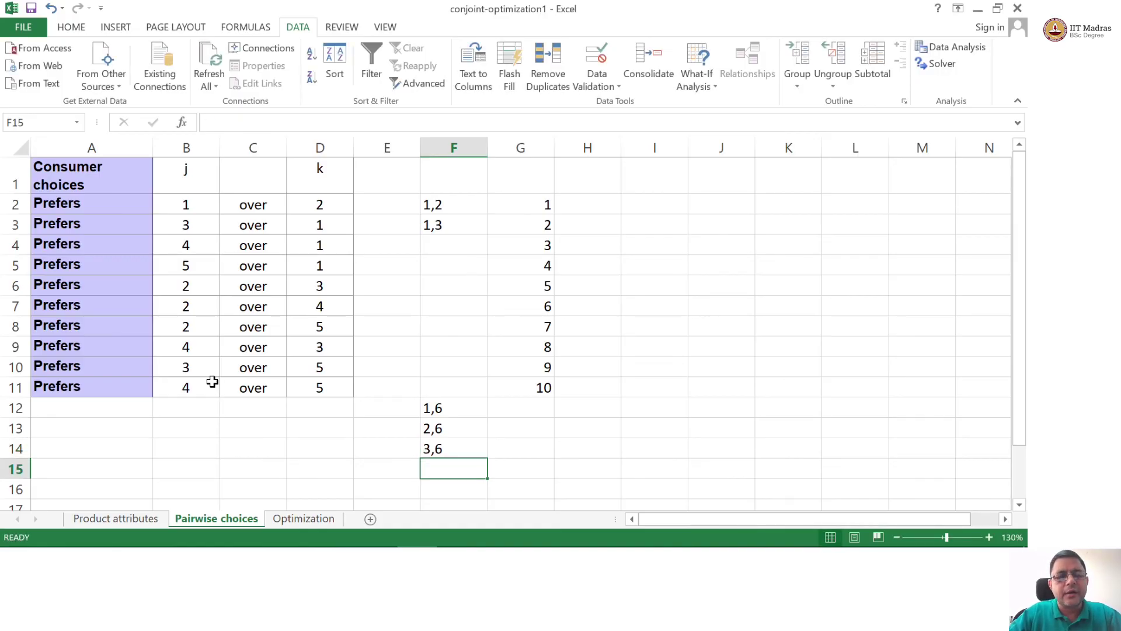
- Highlight the new pairs in F12:F14 and the empty area B12:D15 below the choices table
{"action": "left_click", "coordinate": [430, 399]}
{"action": "key", "text": "shift+Down"}
{"action": "key", "text": "shift+Down"}
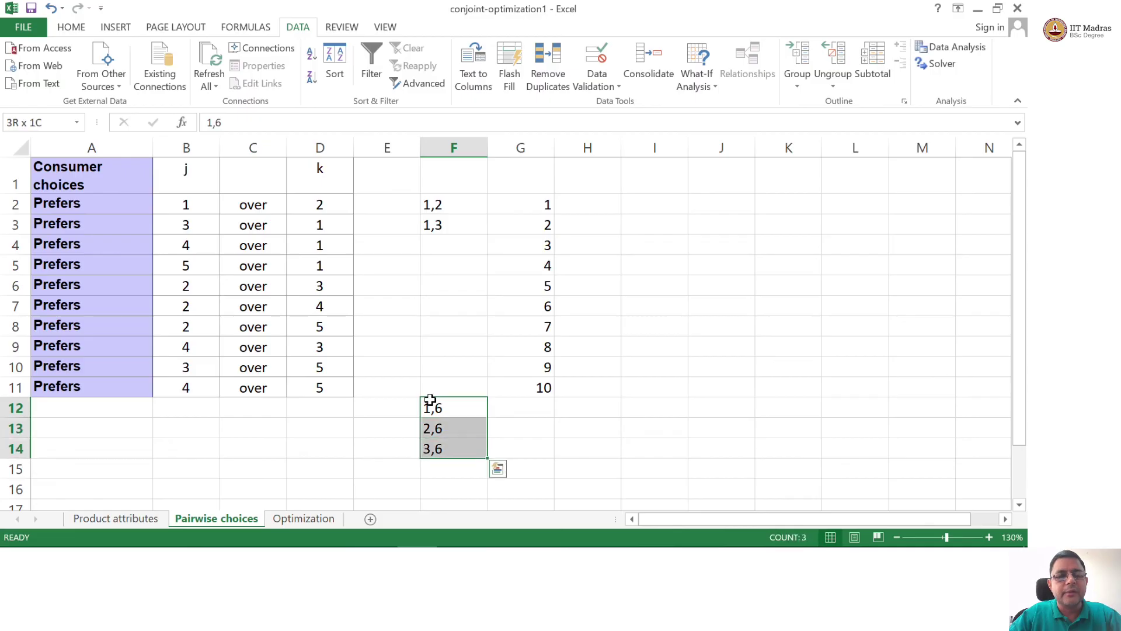
{"action": "key", "text": "Left"}
{"action": "key", "text": "Left"}
{"action": "key", "text": "Left"}
{"action": "key", "text": "Left"}
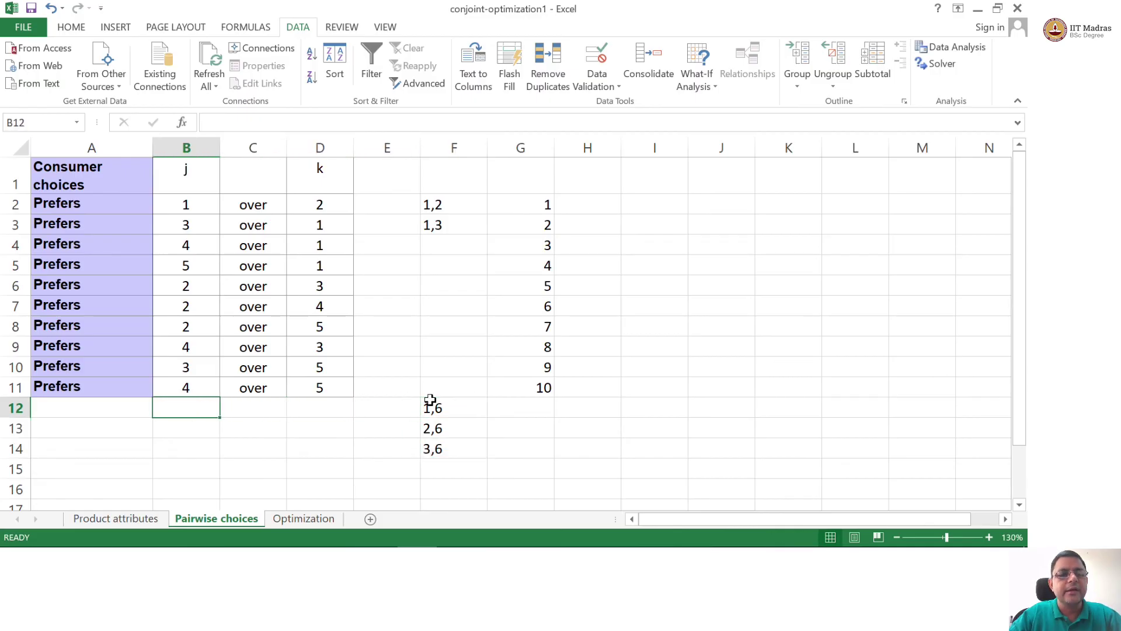
{"action": "left_click_drag", "start_coordinate": [199, 405], "coordinate": [300, 467]}
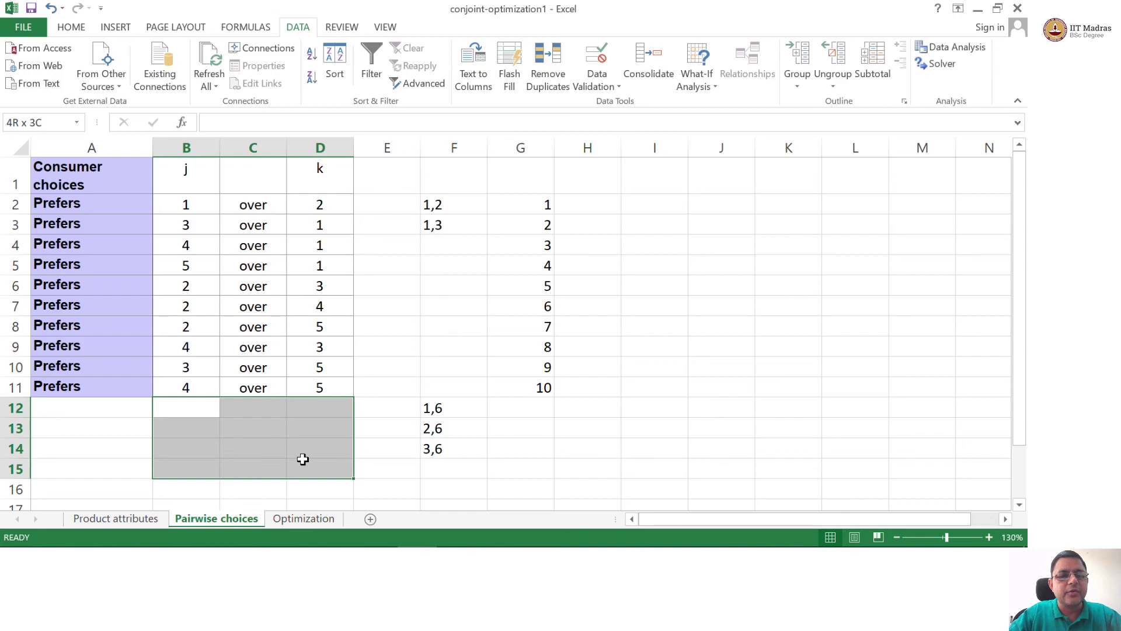
- Return to the Optimization sheet and follow row 8 back to cell B8 above the a121 label
{"action": "left_click", "coordinate": [304, 521]}
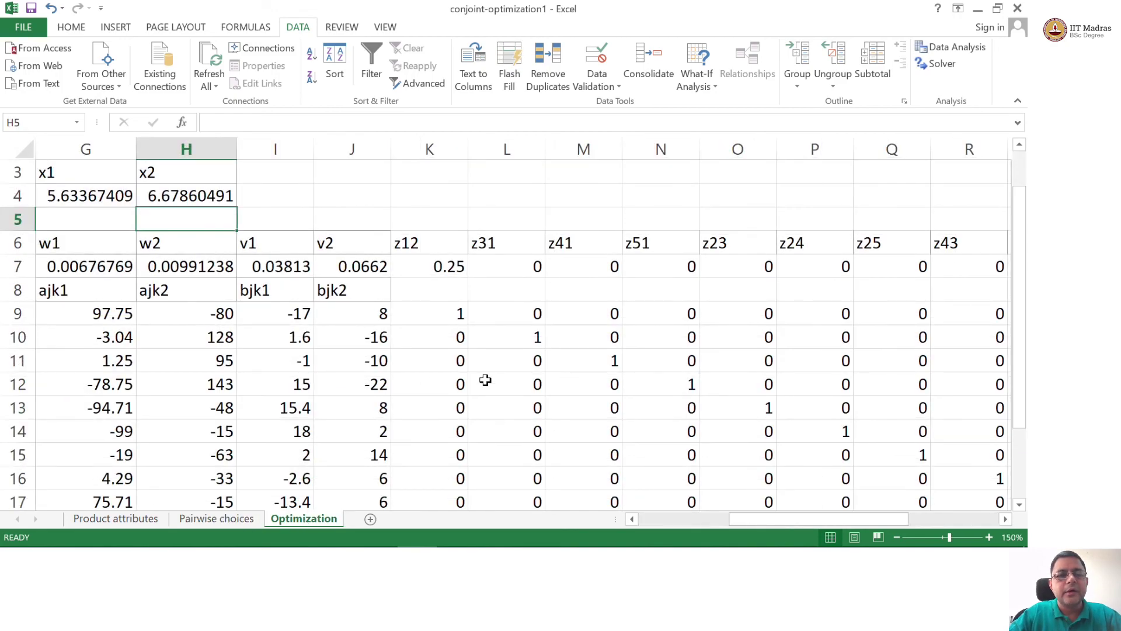
{"action": "left_click", "coordinate": [399, 290]}
{"action": "key", "text": "Left"}
{"action": "key", "text": "Left"}
{"action": "key", "text": "Left"}
{"action": "key", "text": "Left"}
{"action": "key", "text": "Left"}
{"action": "key", "text": "Left"}
{"action": "key", "text": "Left"}
{"action": "key", "text": "Left"}
{"action": "key", "text": "Left"}
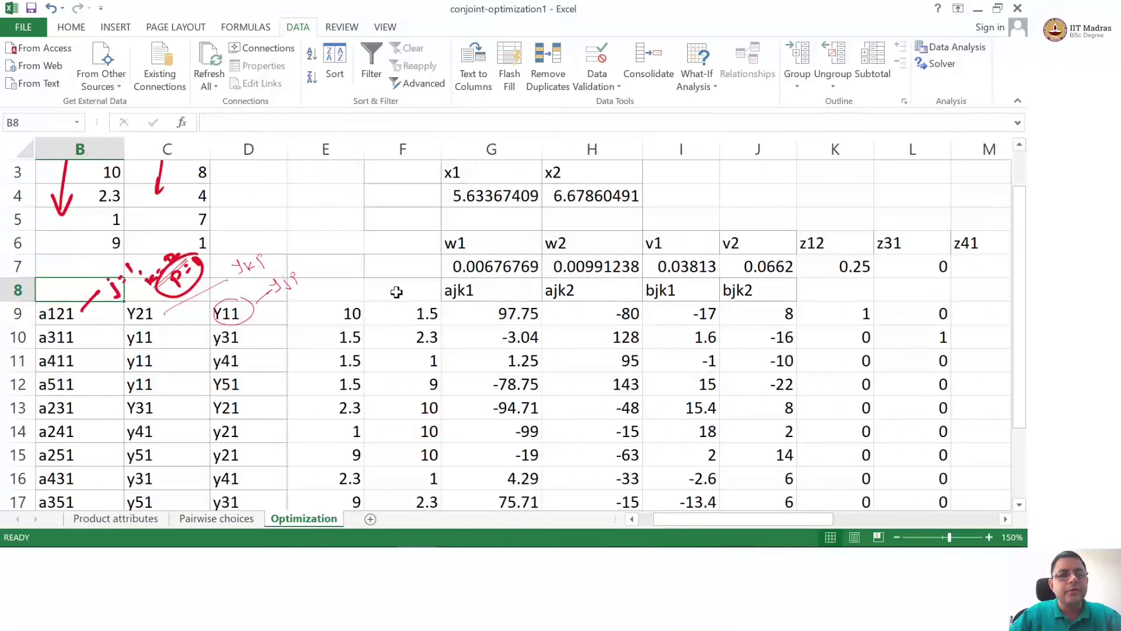
- Go through the constraint labels a121 to a451 in column B, ending in the empty cell B22
{"action": "key", "text": "Down"}
{"action": "key", "text": "Down"}
{"action": "key", "text": "Down"}
{"action": "key", "text": "Down"}
{"action": "key", "text": "Down"}
{"action": "key", "text": "Down"}
{"action": "key", "text": "Down"}
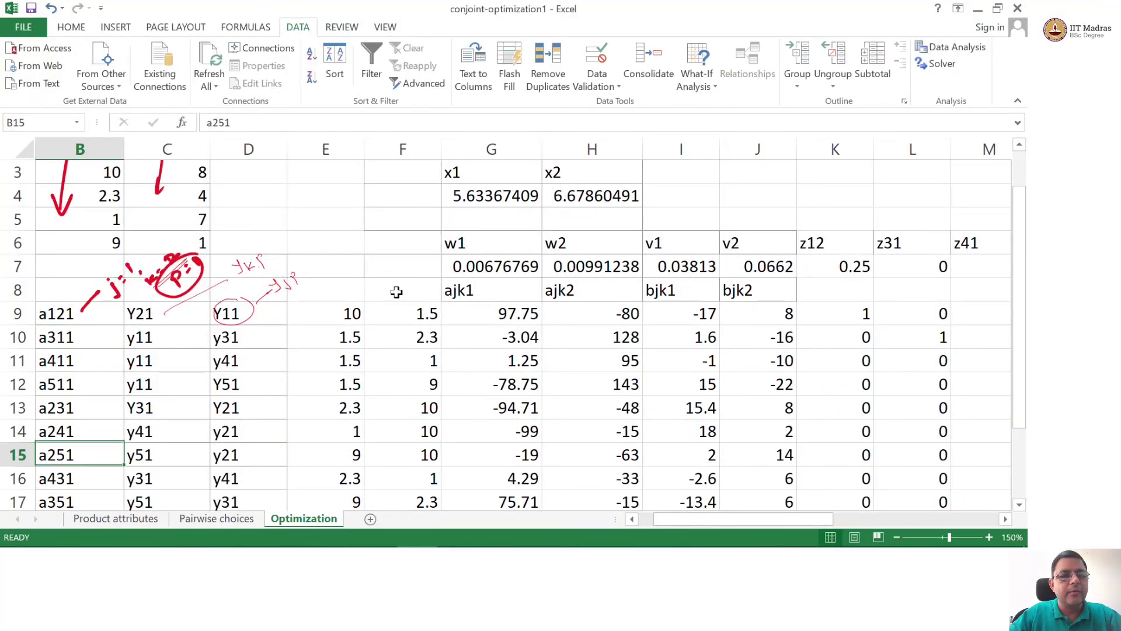
{"action": "key", "text": "Down"}
{"action": "key", "text": "Down"}
{"action": "key", "text": "Down"}
{"action": "key", "text": "Down"}
{"action": "key", "text": "Down"}
{"action": "key", "text": "Down"}
{"action": "key", "text": "Down"}
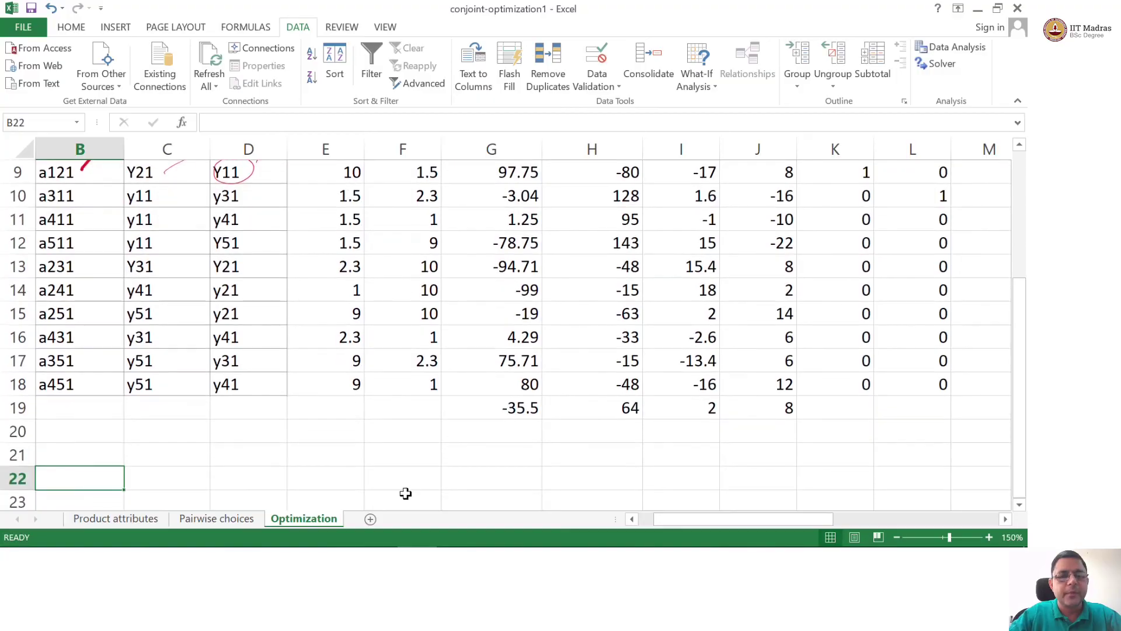
- Switch to the PowerPoint deck and show slide 12, "Final formulation: LP"
{"action": "key", "text": "alt+Tab"}
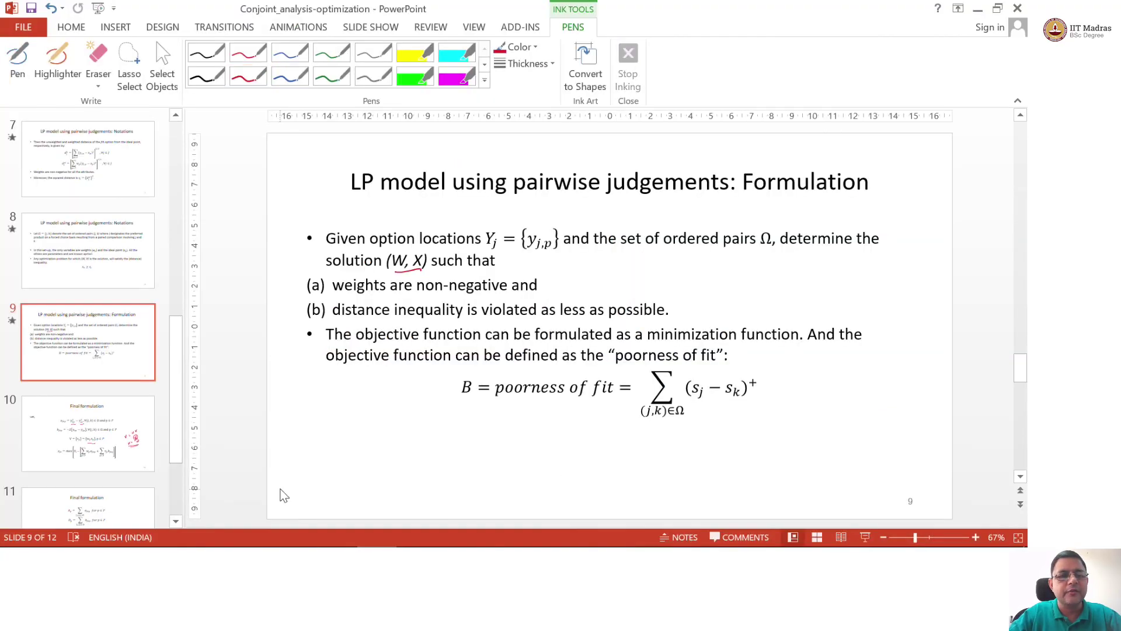
{"action": "left_click", "coordinate": [141, 443]}
{"action": "key", "text": "Down"}
{"action": "key", "text": "Down"}
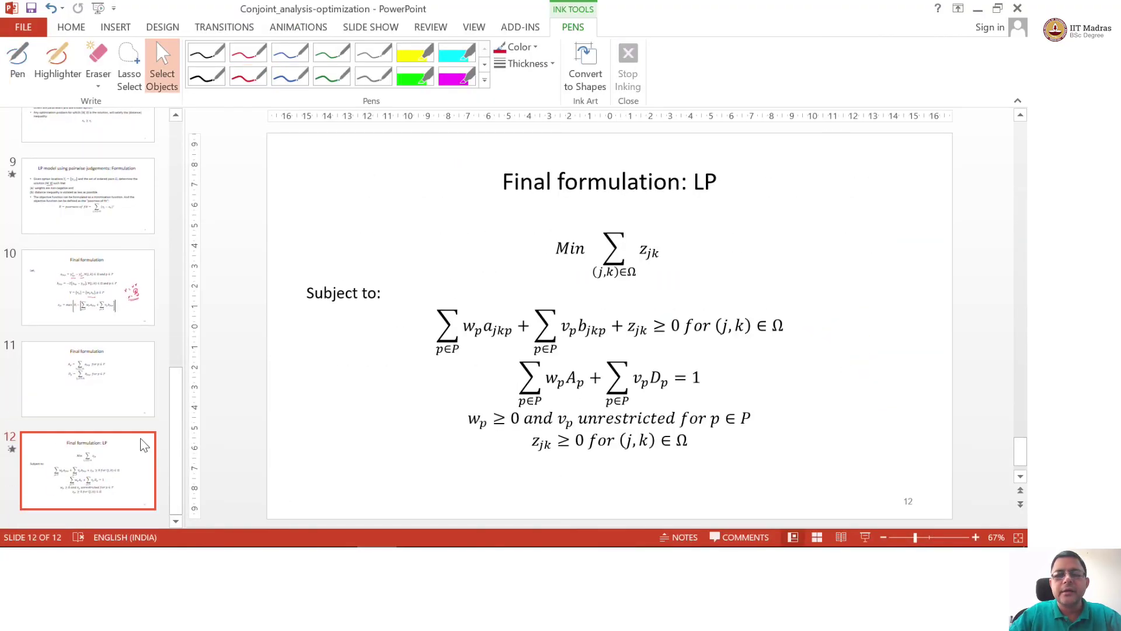
- Highlight the whole first constraint on the slide, from "for (j,k) ∈ Ω" back to its first summation
{"action": "left_click", "coordinate": [785, 325]}
{"action": "key", "text": "shift+Left"}
{"action": "key", "text": "shift+Left"}
{"action": "key", "text": "shift+Left"}
{"action": "key", "text": "shift+Left"}
{"action": "key", "text": "shift+Left"}
{"action": "key", "text": "shift+Left"}
{"action": "key", "text": "shift+Left"}
{"action": "key", "text": "shift+Left"}
{"action": "key", "text": "shift+Left"}
{"action": "key", "text": "shift+Left"}
{"action": "key", "text": "shift+Left"}
{"action": "key", "text": "shift+Left"}
{"action": "key", "text": "shift+Left"}
{"action": "key", "text": "shift+Left"}
{"action": "key", "text": "shift+Left"}
{"action": "key", "text": "shift+Left"}
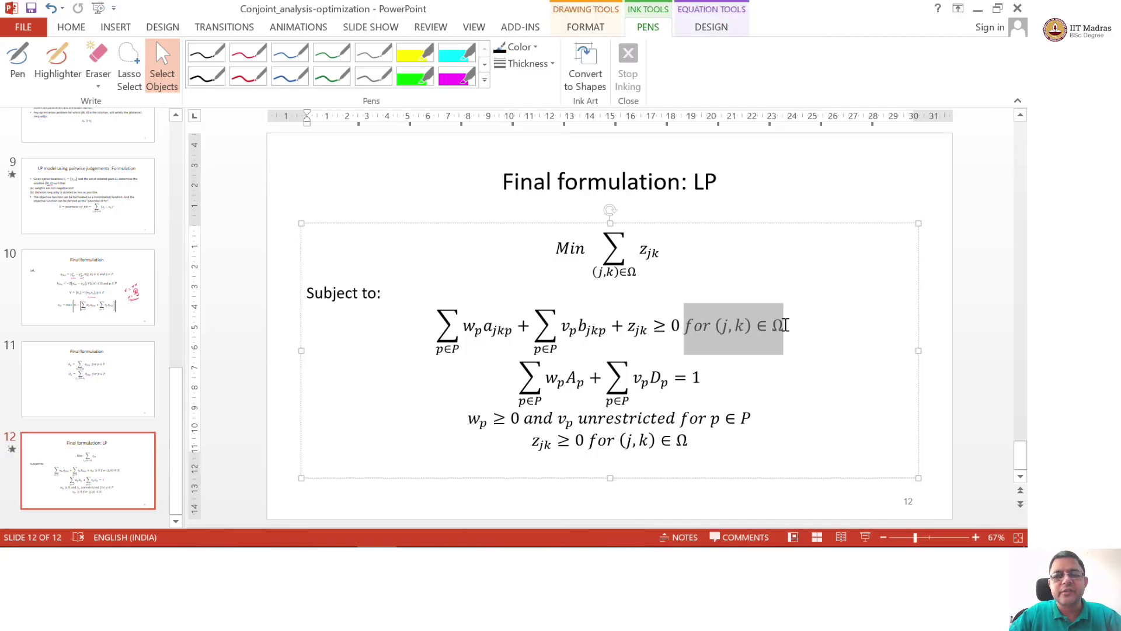
{"action": "key", "text": "shift+Left"}
{"action": "key", "text": "shift+Left"}
{"action": "key", "text": "shift+Left"}
{"action": "key", "text": "shift+Left"}
{"action": "key", "text": "shift+Left"}
{"action": "key", "text": "shift+Left"}
{"action": "key", "text": "shift+Left"}
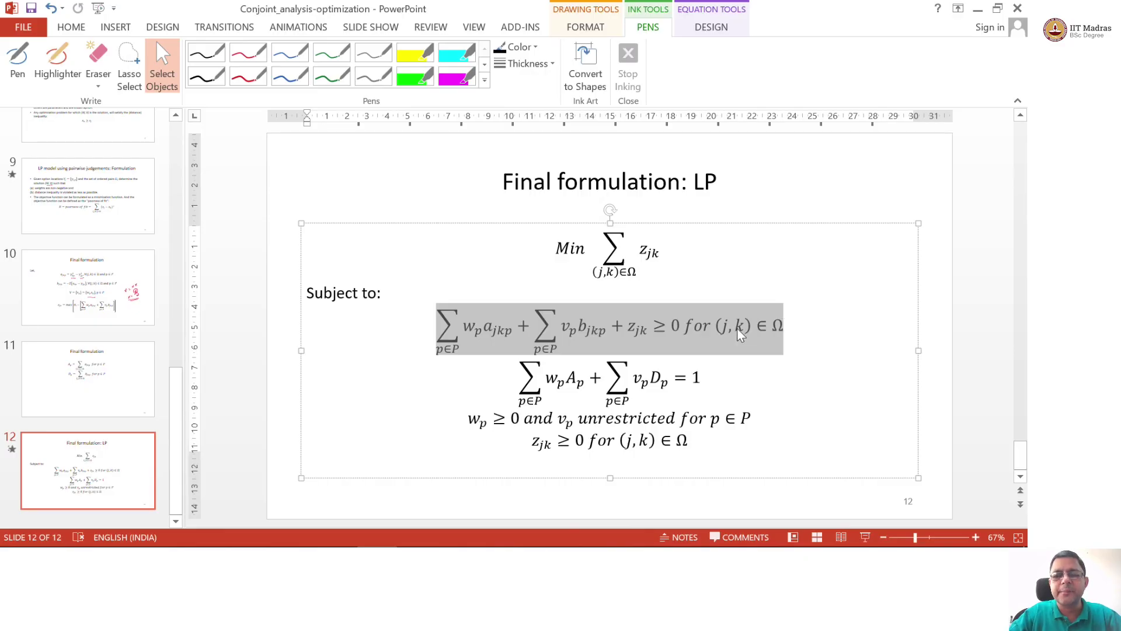
- Switch back to the Excel Optimization sheet and follow row 18 from E18 across to the constraint sign column V
{"action": "key", "text": "alt+Tab"}
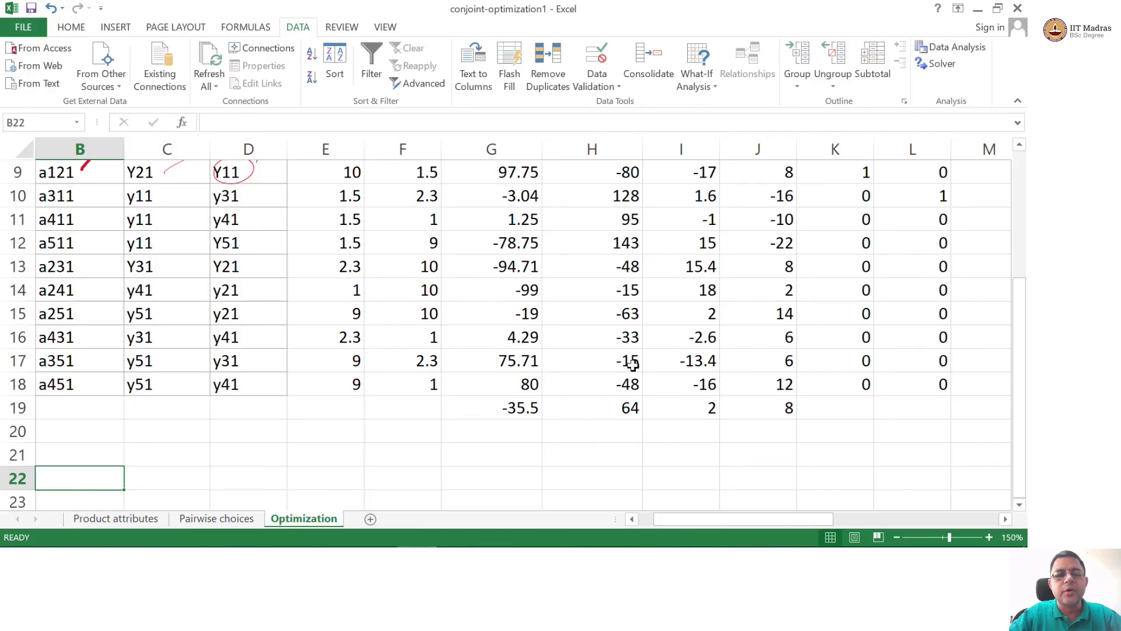
{"action": "left_click", "coordinate": [281, 381]}
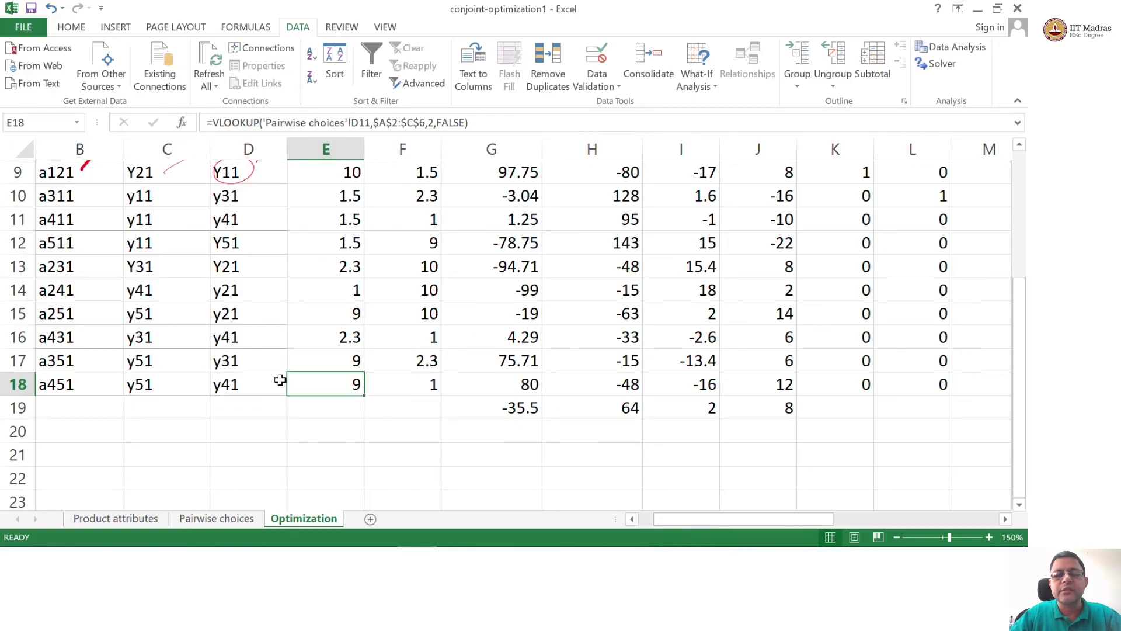
{"action": "key", "text": "Right"}
{"action": "key", "text": "Right"}
{"action": "key", "text": "Right"}
{"action": "key", "text": "Right"}
{"action": "key", "text": "Right"}
{"action": "key", "text": "Right"}
{"action": "key", "text": "Right"}
{"action": "key", "text": "Right"}
{"action": "key", "text": "Right"}
{"action": "key", "text": "Right"}
{"action": "key", "text": "Right"}
{"action": "key", "text": "Right"}
{"action": "key", "text": "Right"}
{"action": "key", "text": "Right"}
{"action": "key", "text": "Right"}
{"action": "key", "text": "Right"}
{"action": "key", "text": "Right"}
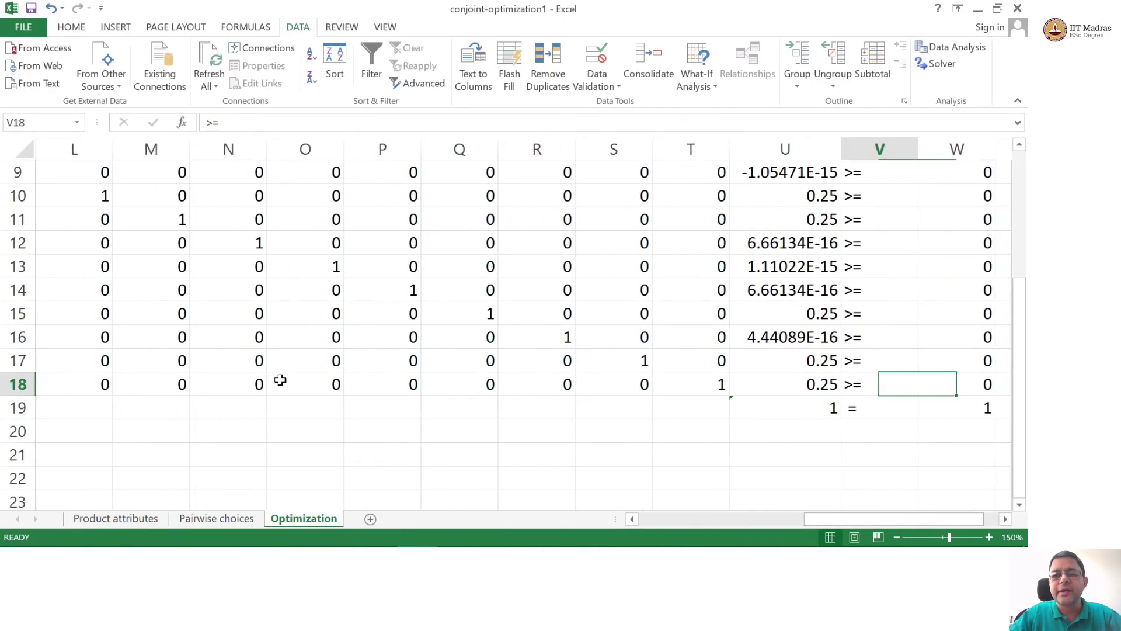
- Highlight the pairwise constraint results, signs and right-hand sides in U8:W18
{"action": "key", "text": "Left"}
{"action": "key", "text": "shift+Right"}
{"action": "key", "text": "shift+Right"}
{"action": "key", "text": "shift+Up"}
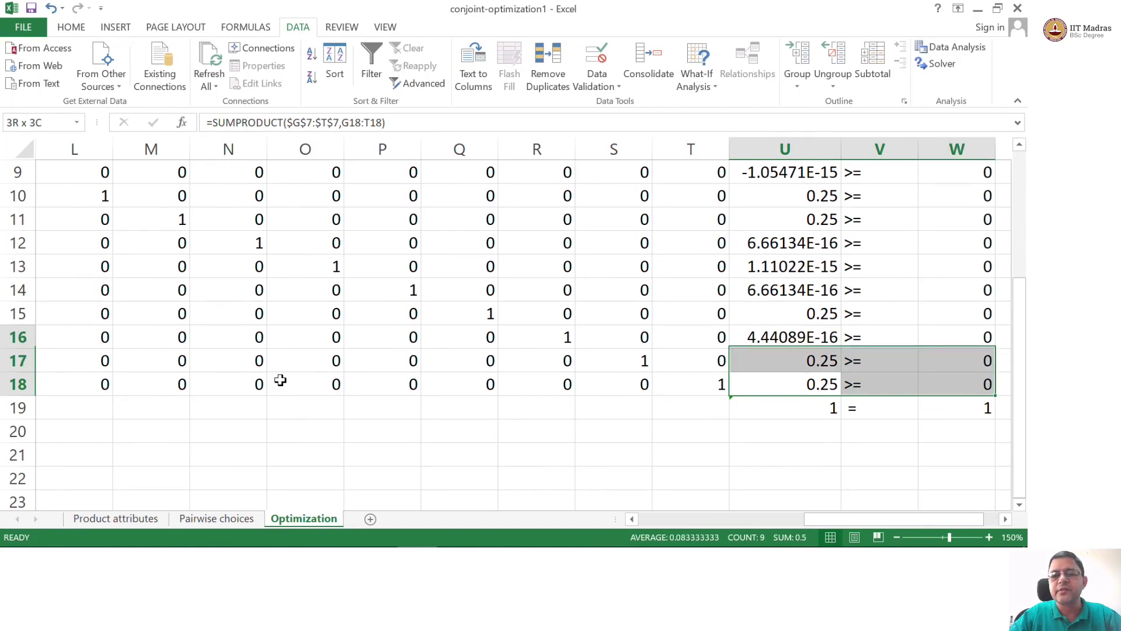
{"action": "key", "text": "shift+Up"}
{"action": "key", "text": "shift+Up"}
{"action": "key", "text": "shift+Up"}
{"action": "key", "text": "shift+Up"}
{"action": "key", "text": "shift+Up"}
{"action": "key", "text": "shift+Up"}
{"action": "key", "text": "shift+Up"}
{"action": "key", "text": "shift+Up"}
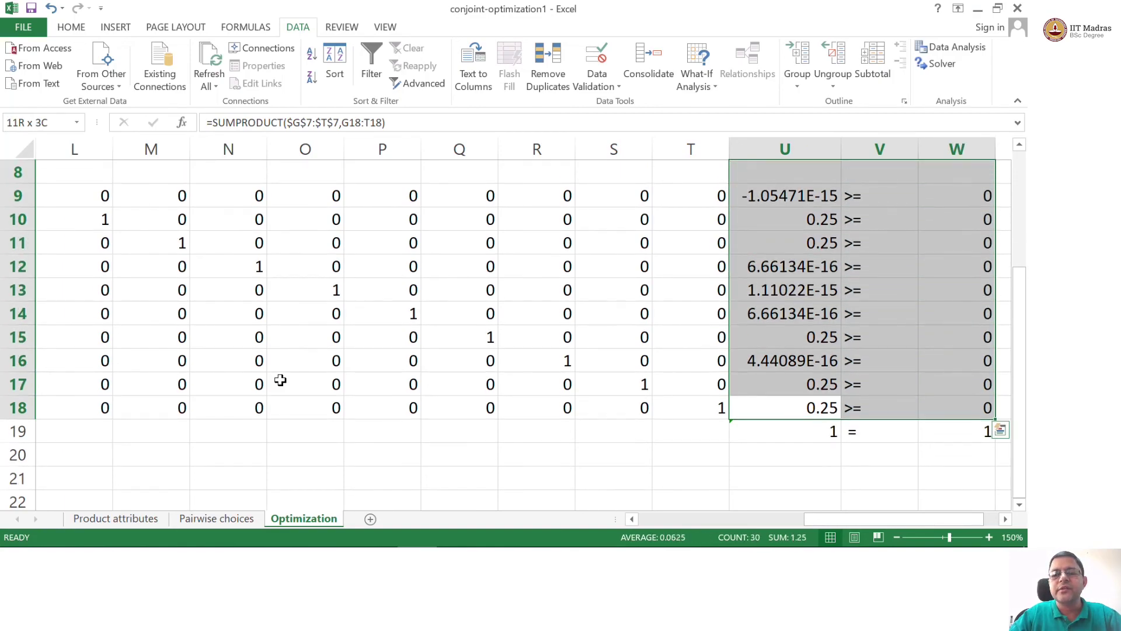
- Go back along row 19 to the first columns and highlight cells B19:B22 below the a451 label
{"action": "key", "text": "Down"}
{"action": "key", "text": "Left"}
{"action": "key", "text": "Left"}
{"action": "key", "text": "Left"}
{"action": "key", "text": "Left"}
{"action": "key", "text": "Left"}
{"action": "key", "text": "Left"}
{"action": "key", "text": "Left"}
{"action": "key", "text": "Left"}
{"action": "key", "text": "Left"}
{"action": "key", "text": "Left"}
{"action": "key", "text": "Left"}
{"action": "key", "text": "Left"}
{"action": "key", "text": "Left"}
{"action": "key", "text": "Left"}
{"action": "key", "text": "Left"}
{"action": "key", "text": "Left"}
{"action": "key", "text": "Left"}
{"action": "key", "text": "Left"}
{"action": "key", "text": "Left"}
{"action": "key", "text": "Left"}
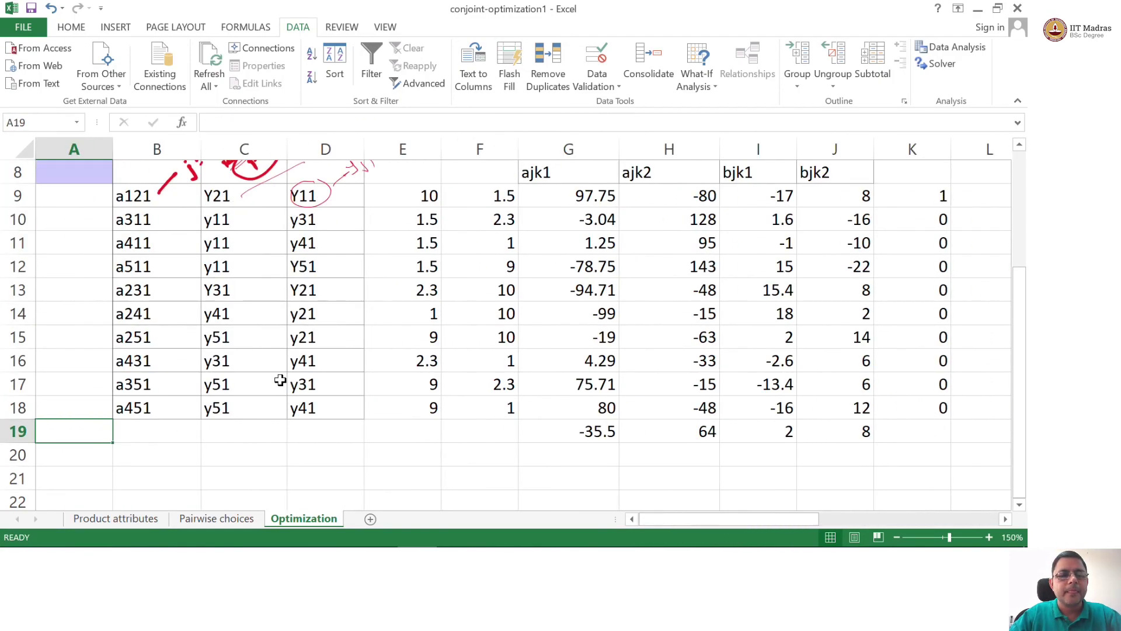
{"action": "key", "text": "Right"}
{"action": "key", "text": "shift+Down"}
{"action": "key", "text": "shift+Down"}
{"action": "key", "text": "shift+Down"}
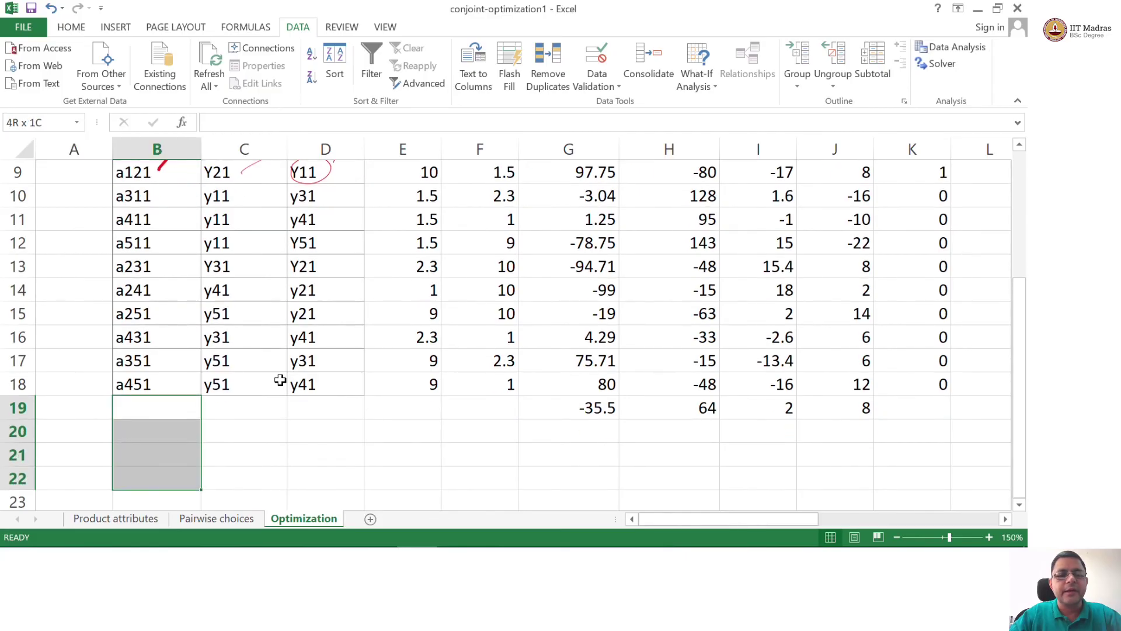
- Highlight the coefficient column sums in G19:J19
{"action": "left_click", "coordinate": [577, 404]}
{"action": "key", "text": "shift+Right"}
{"action": "key", "text": "shift+Right"}
{"action": "key", "text": "shift+Right"}
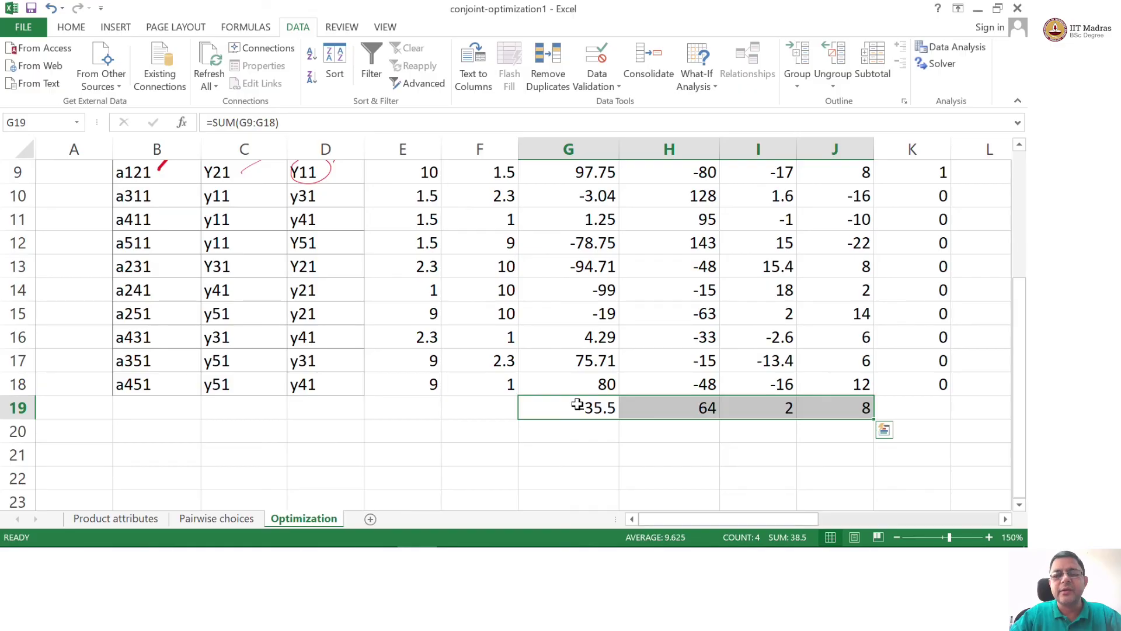
{"action": "key", "text": "shift+Left"}
- Follow row 19 across to U19 and highlight the equality constraint in U19:W19
{"action": "key", "text": "Right"}
{"action": "key", "text": "Right"}
{"action": "key", "text": "Right"}
{"action": "key", "text": "Right"}
{"action": "key", "text": "Right"}
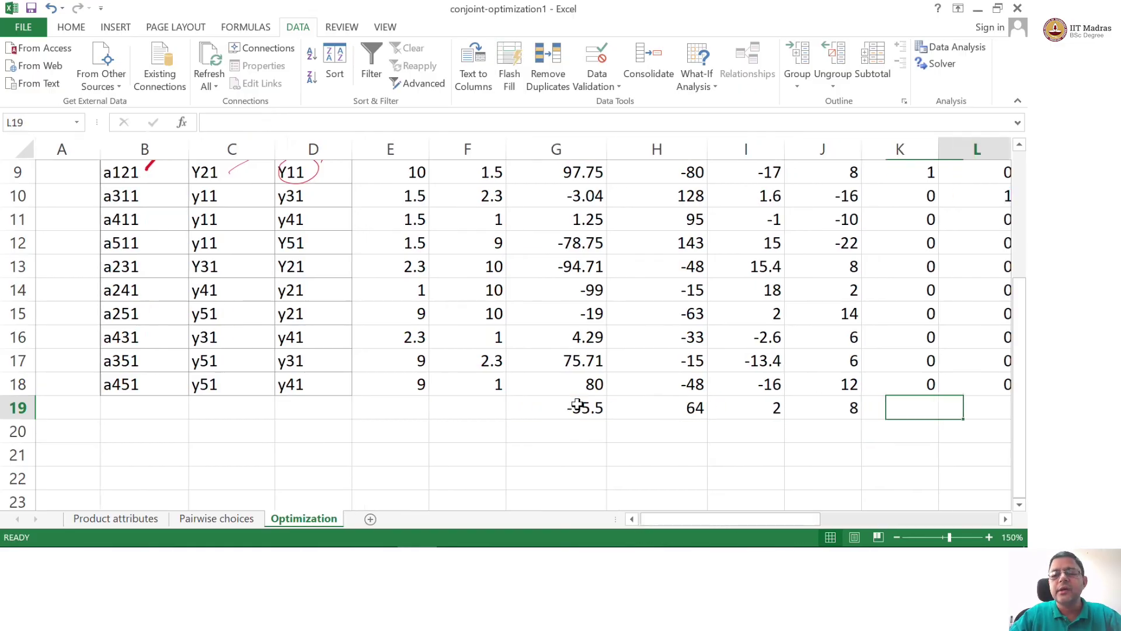
{"action": "key", "text": "Right"}
{"action": "key", "text": "Right"}
{"action": "key", "text": "Right"}
{"action": "key", "text": "Right"}
{"action": "key", "text": "Right"}
{"action": "key", "text": "Right"}
{"action": "key", "text": "Right"}
{"action": "key", "text": "Right"}
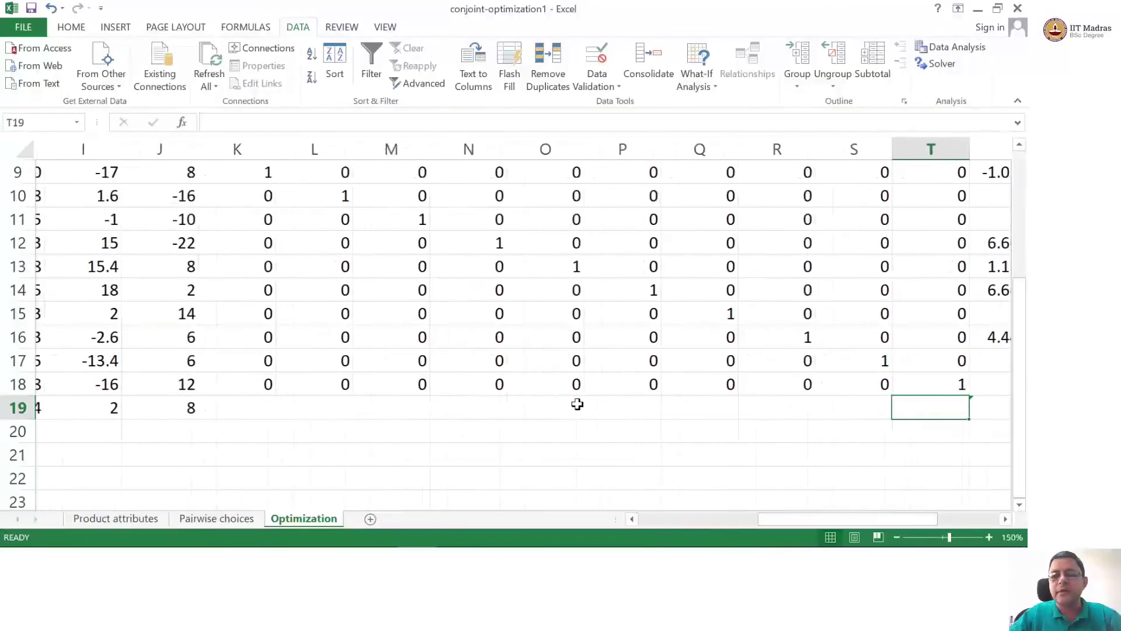
{"action": "key", "text": "Right"}
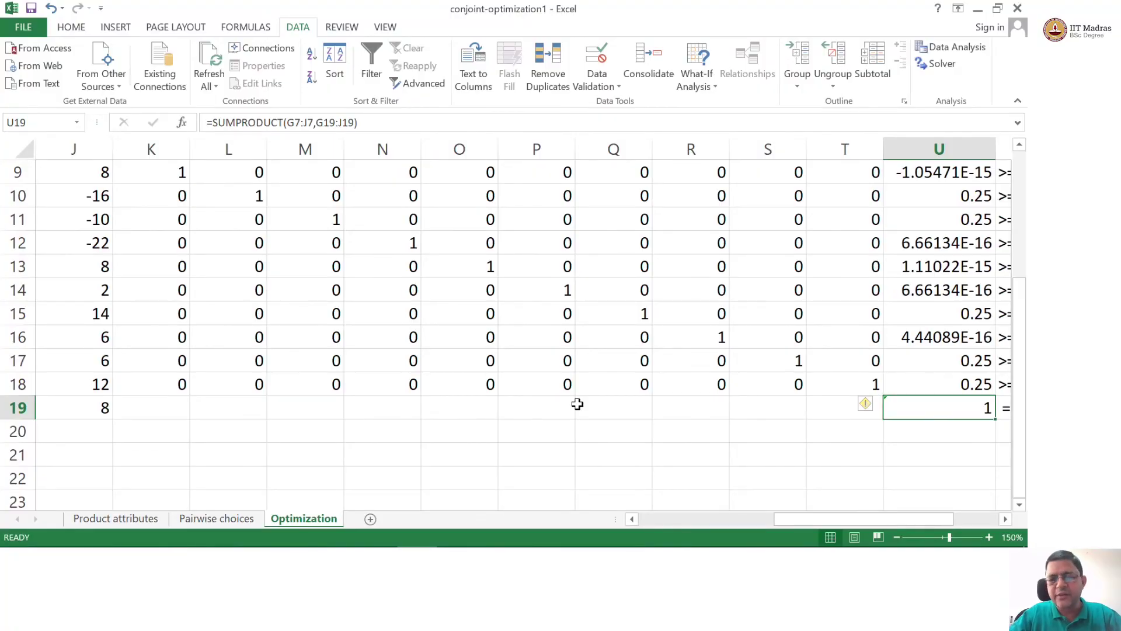
{"action": "key", "text": "shift+Right"}
{"action": "key", "text": "shift+Right"}
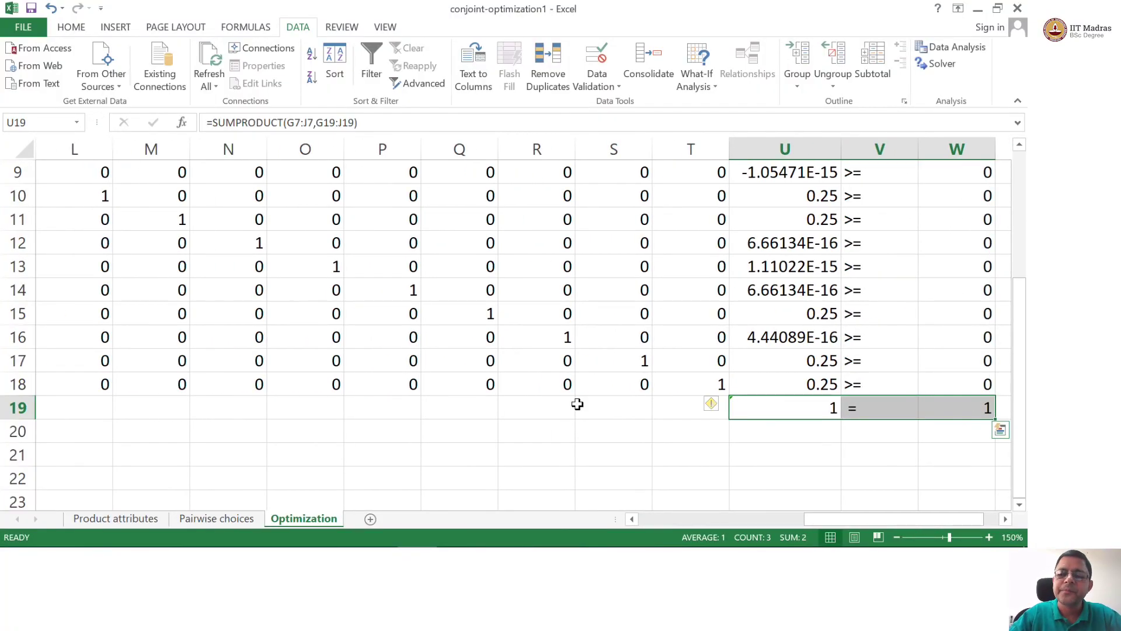
{"action": "key", "text": "Down"}
{"action": "key", "text": "Up"}
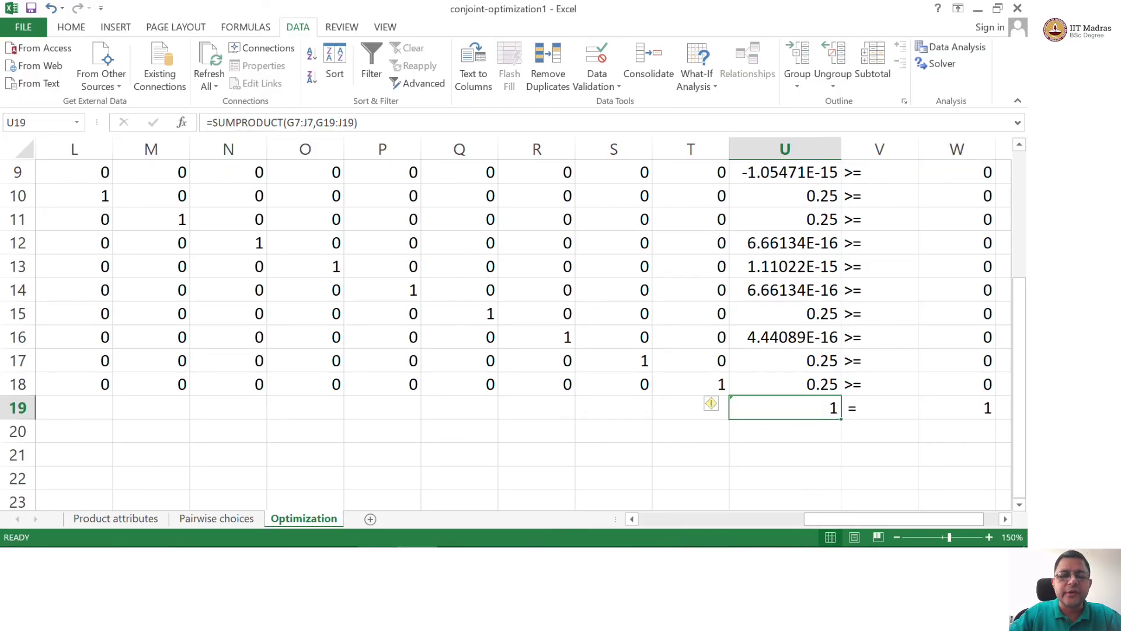
- Switch to the PowerPoint formulation slide and highlight the second constraint, the weighted sum equal to 1
{"action": "key", "text": "alt+Tab"}
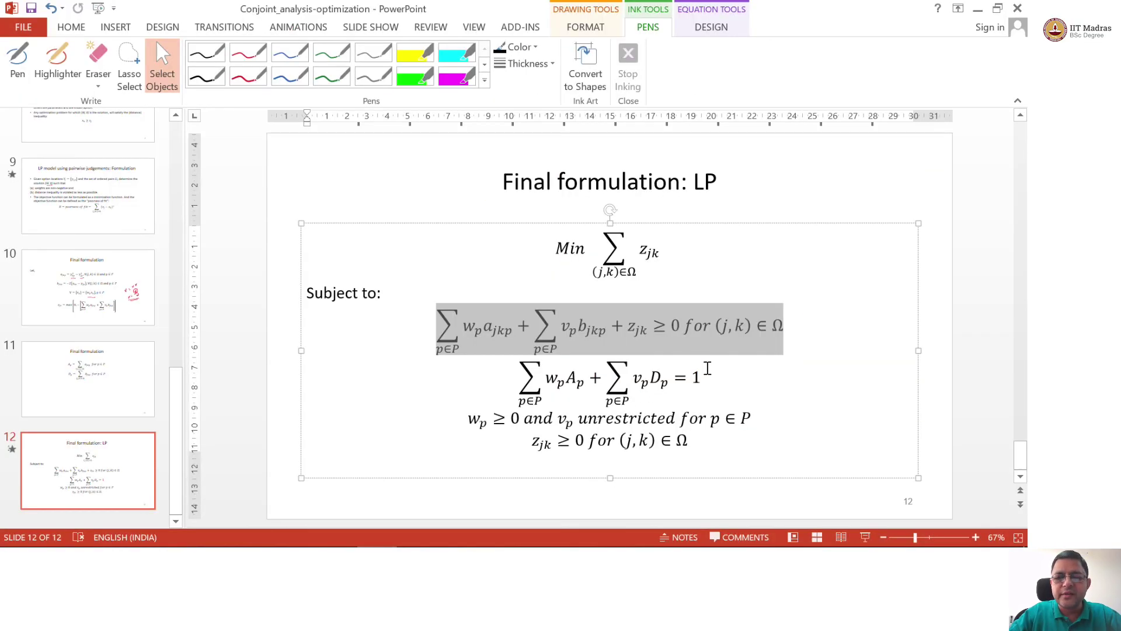
{"action": "left_click", "coordinate": [707, 368]}
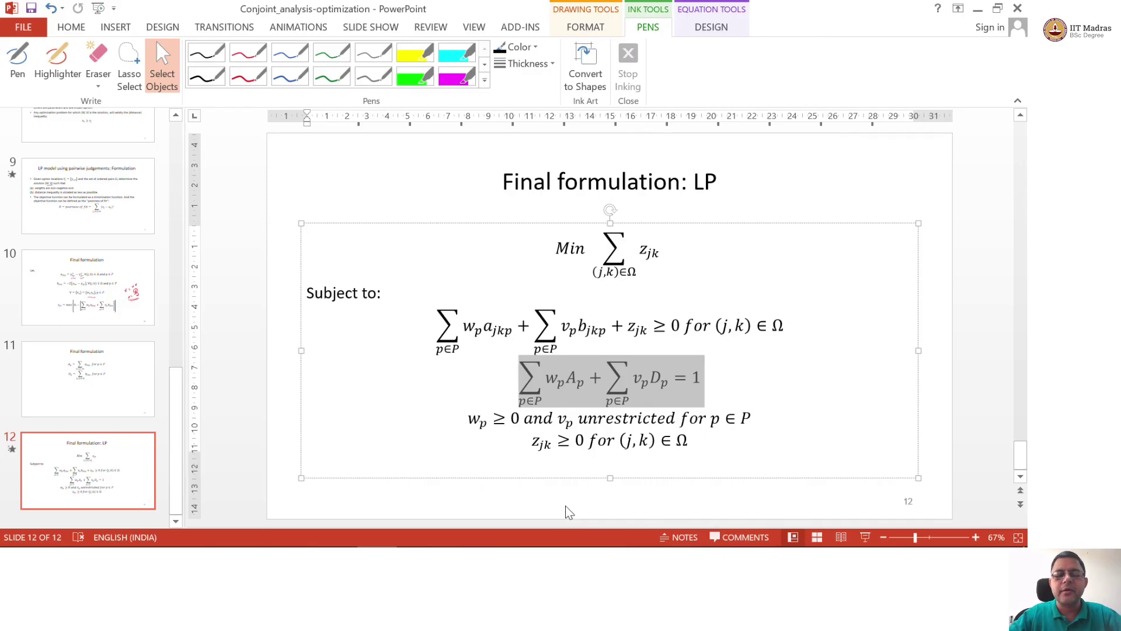